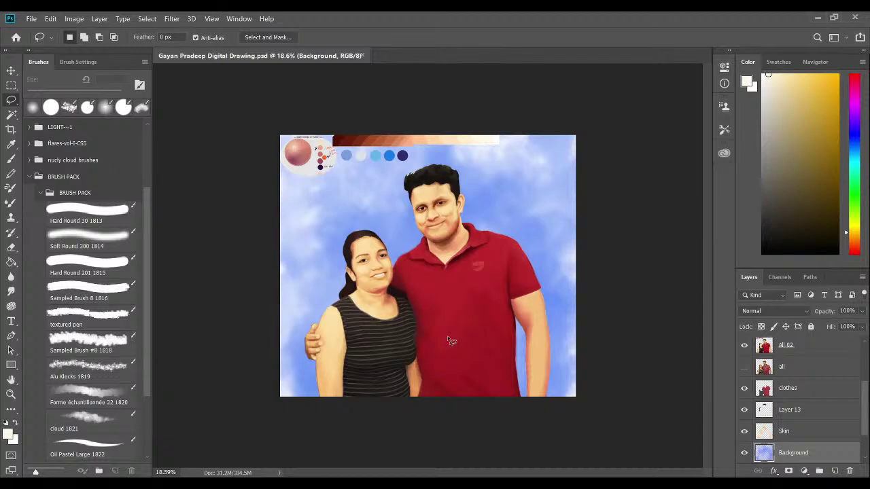
Examine the painted couple portrait, inspecting the man's eyes, nose, mouth and hair up close and the overall picture.
scroll(447, 336, "up", 4)
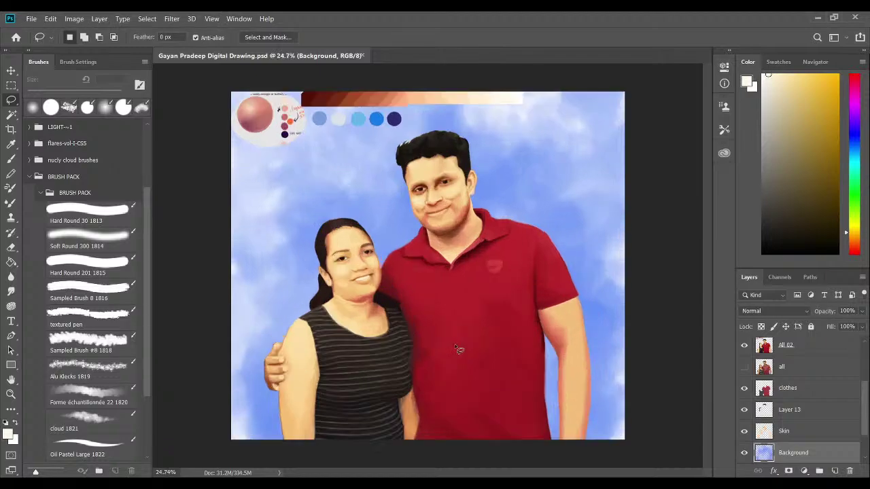
left_click_drag(428, 301, 380, 391)
scroll(427, 304, "up", 5)
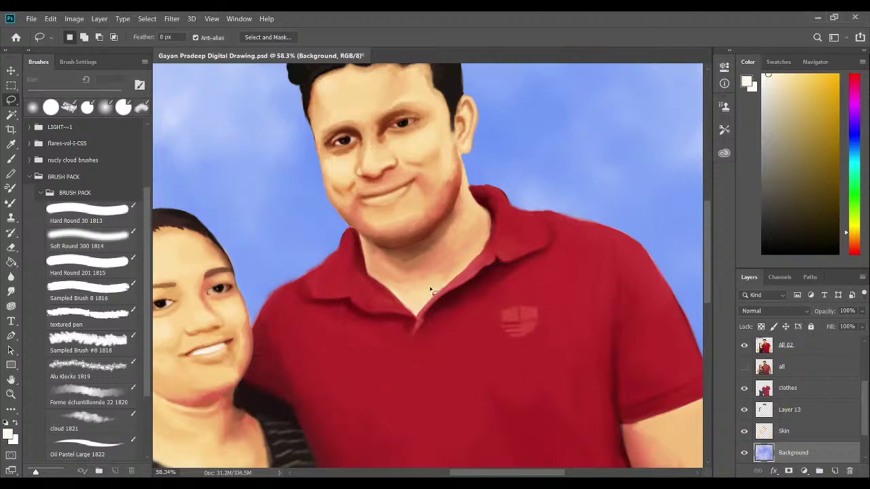
scroll(434, 251, "up", 3)
left_click_drag(396, 206, 458, 317)
scroll(419, 274, "up", 3)
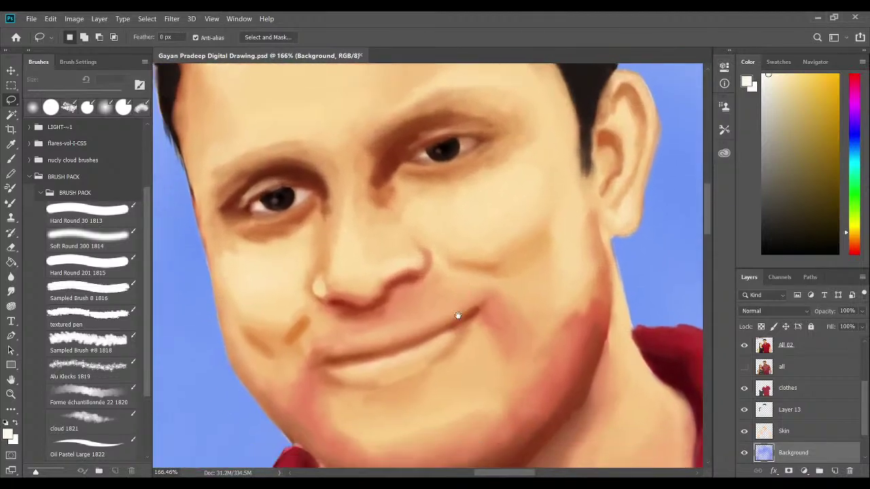
scroll(435, 312, "up", 4)
left_click_drag(394, 277, 486, 324)
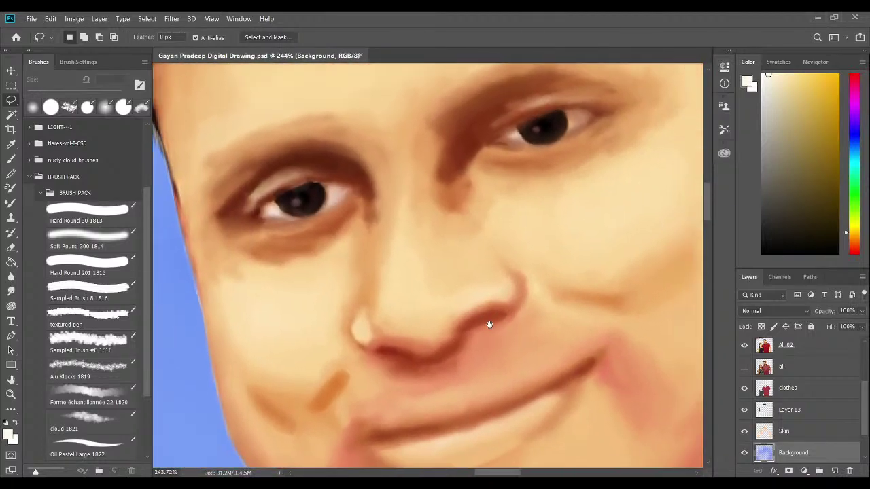
scroll(488, 322, "down", 3)
scroll(489, 315, "up", 3)
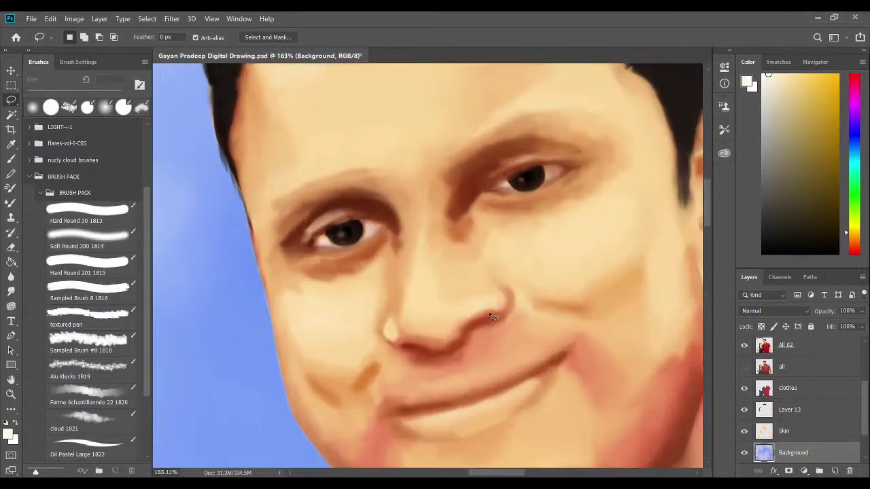
left_click_drag(482, 284, 444, 335)
scroll(445, 337, "down", 3)
scroll(445, 338, "down", 1)
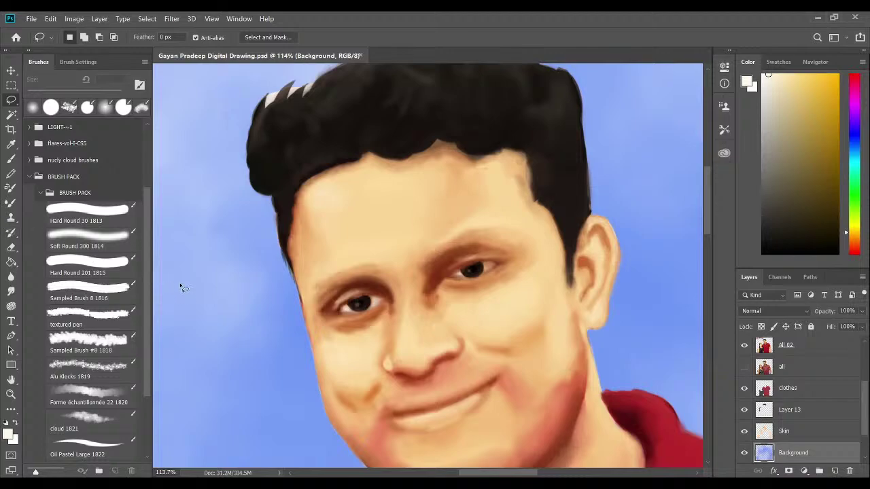
scroll(265, 299, "down", 4)
scroll(338, 286, "down", 1)
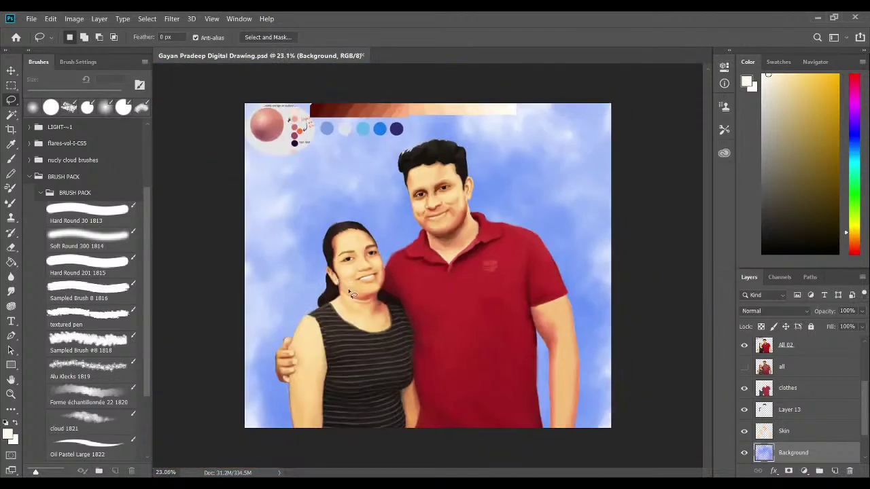
scroll(399, 257, "up", 4)
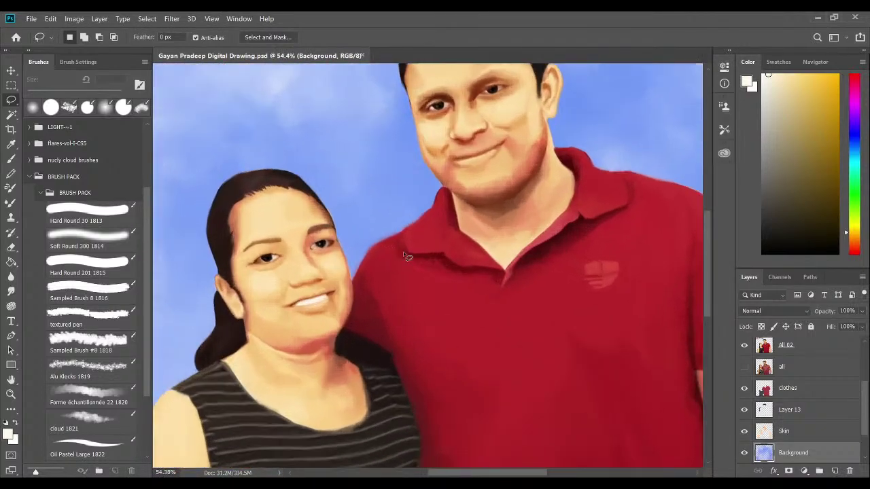
left_click_drag(405, 256, 403, 312)
scroll(402, 312, "up", 3)
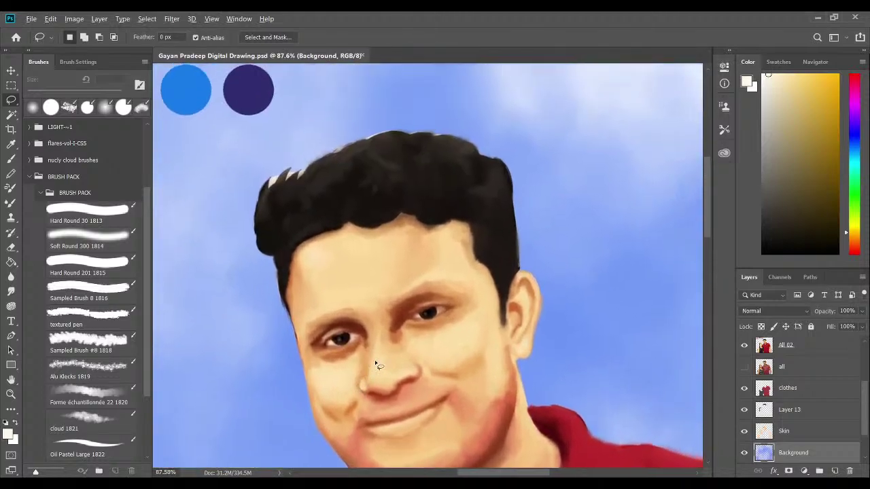
scroll(376, 364, "down", 3)
left_click_drag(390, 365, 406, 204)
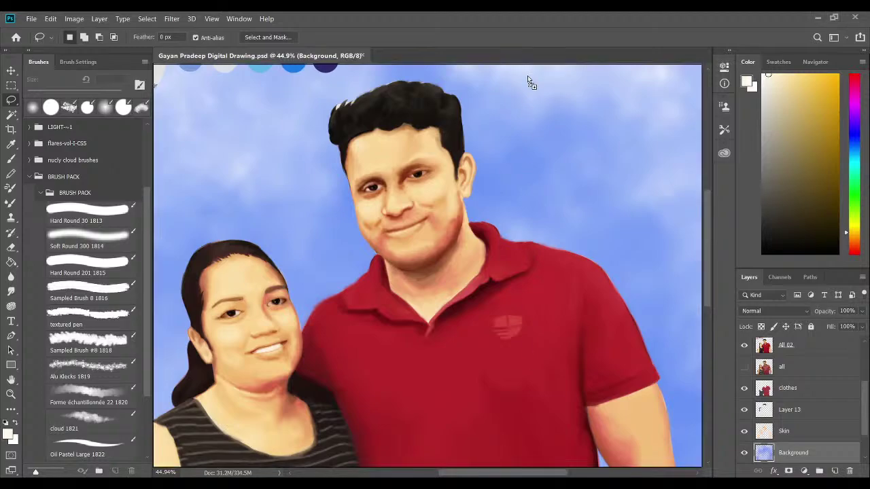
View the reference photo of the couple and compare it with the painted portrait.
left_click(411, 58)
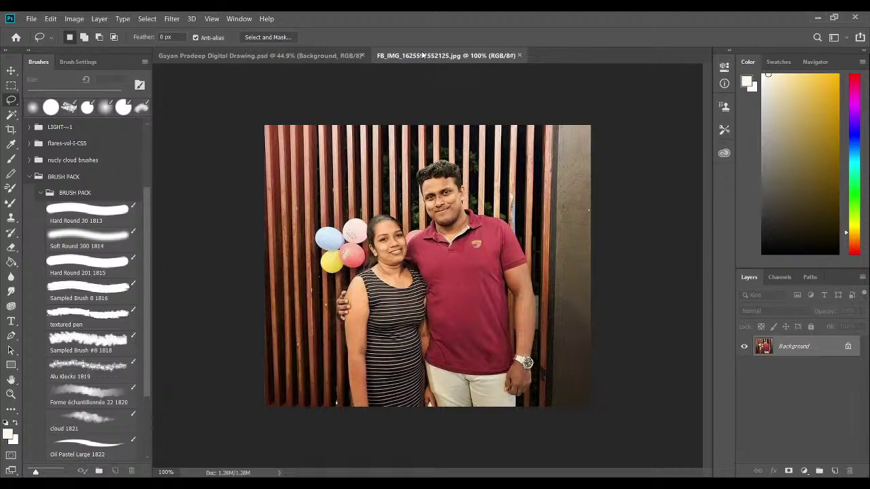
mouse_move(423, 54)
left_mouse_down()
mouse_move(461, 178)
mouse_move(479, 167)
left_mouse_up()
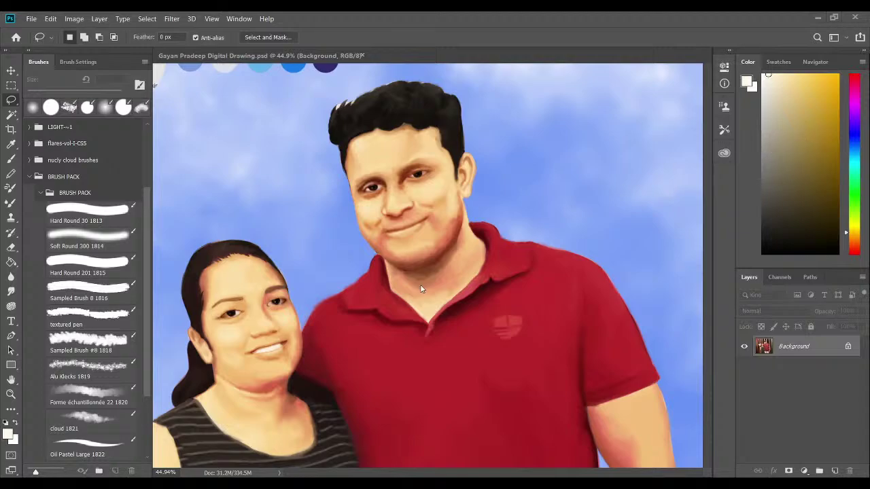
key("ctrl+z")
scroll(389, 252, "up", 2)
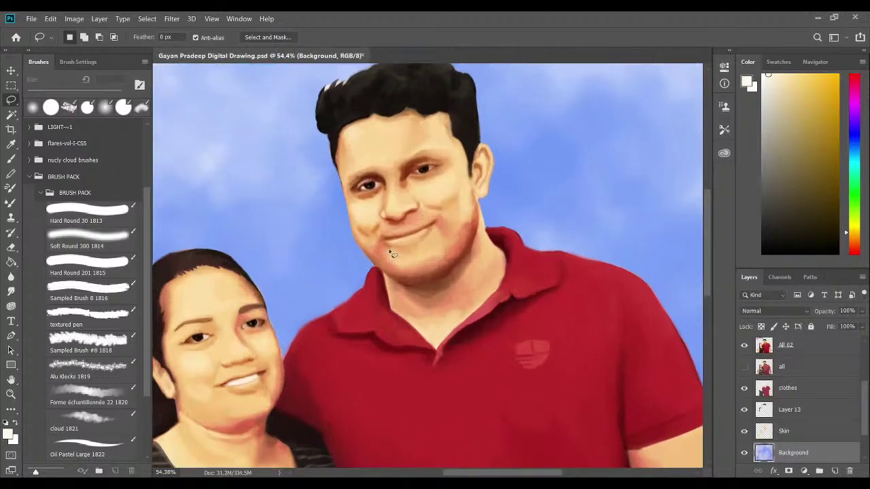
scroll(389, 252, "down", 3)
mouse_move(396, 188)
left_mouse_down()
mouse_move(398, 299)
mouse_move(403, 280)
left_mouse_up()
Compare the man's painted face with the reference photo and review the facial shading and the whole portrait.
key("b")
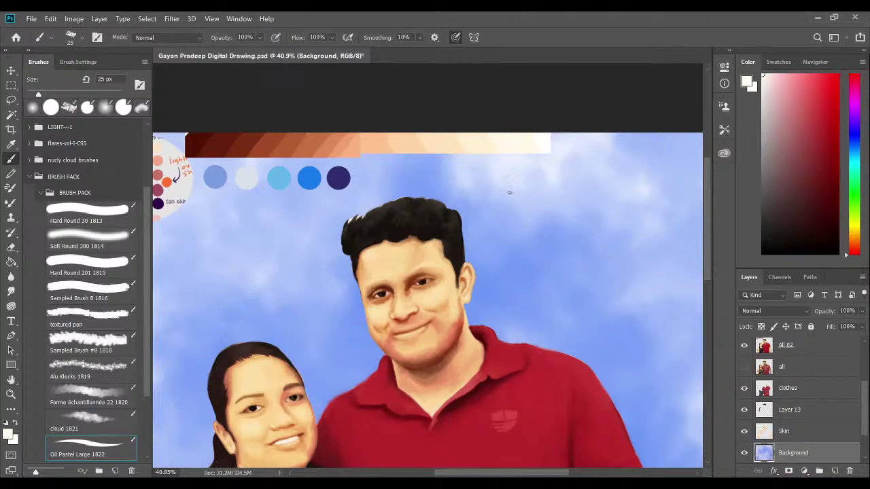
scroll(407, 311, "up", 5)
scroll(406, 311, "up", 1)
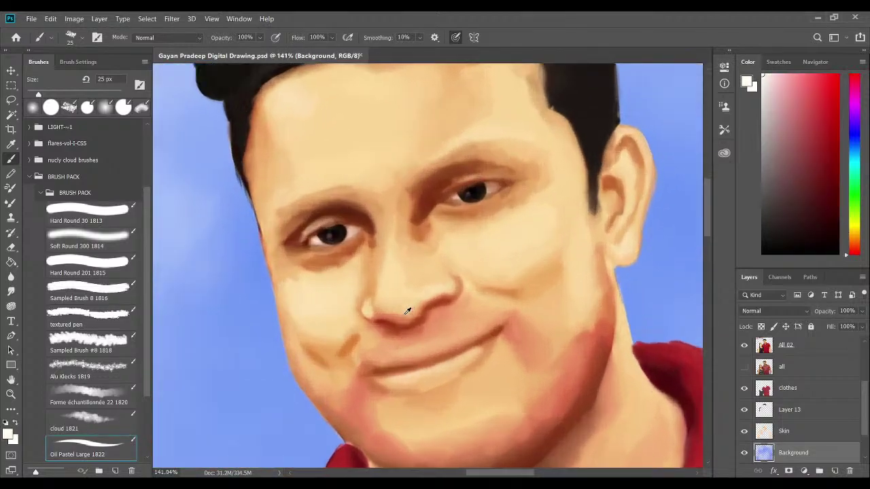
key("ctrl+Tab")
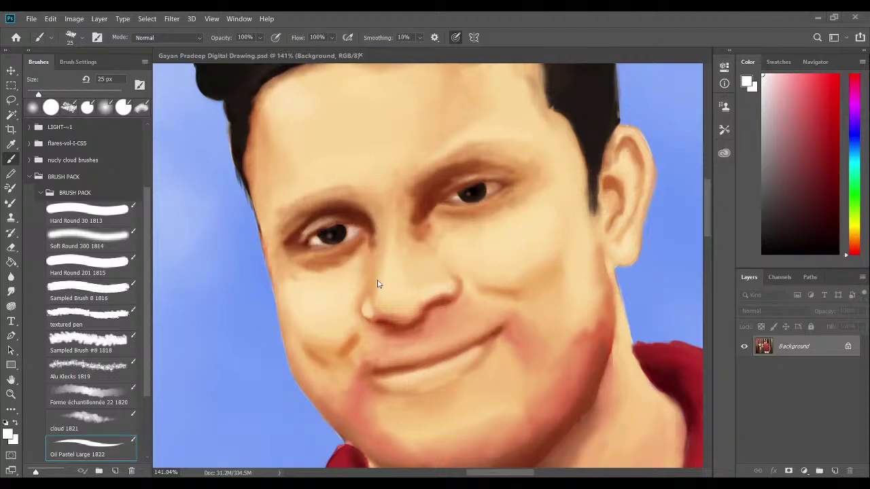
key("ctrl+z")
scroll(431, 258, "up", 1)
mouse_move(431, 259)
left_mouse_down()
mouse_move(432, 234)
mouse_move(430, 245)
left_mouse_up()
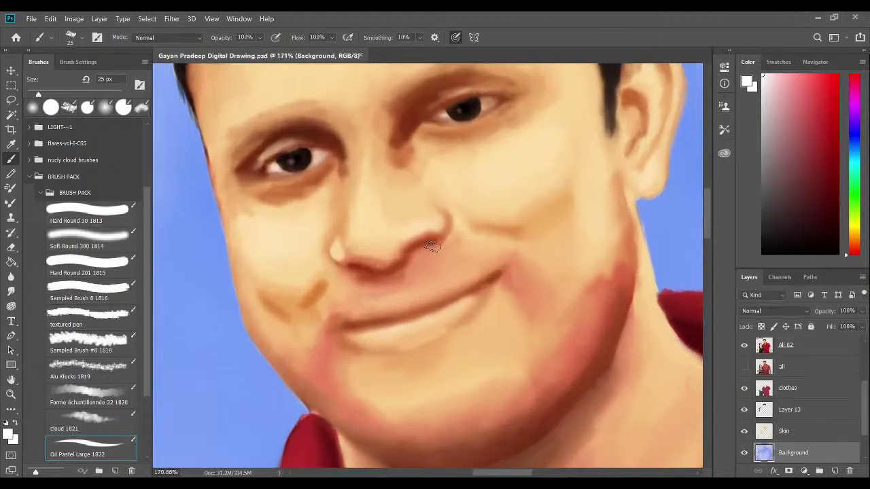
scroll(410, 249, "up", 1)
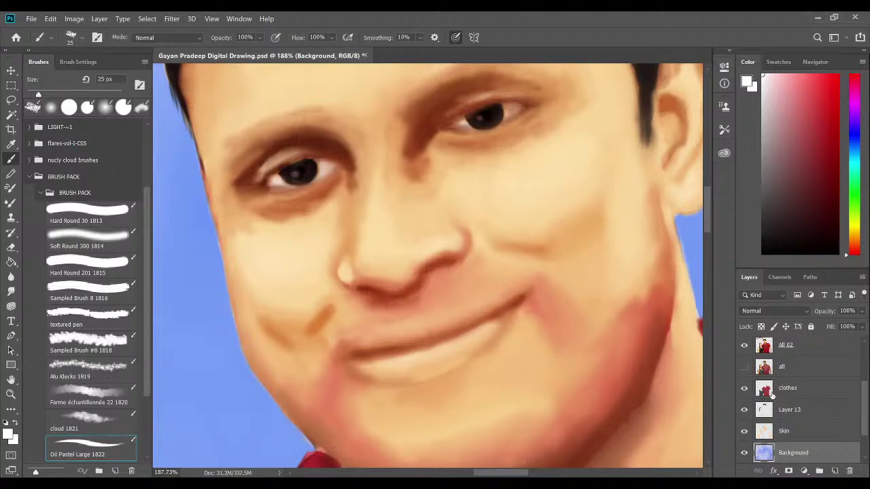
scroll(771, 393, "down", 1)
scroll(466, 318, "down", 5)
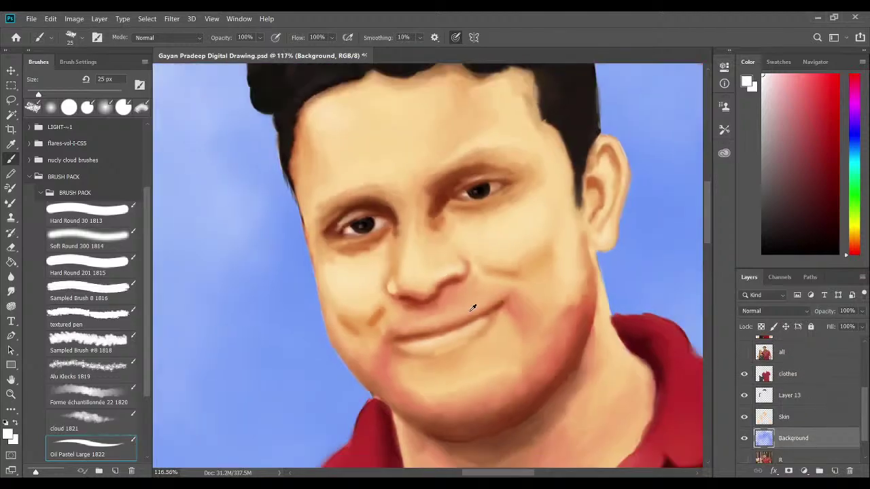
scroll(466, 319, "down", 3)
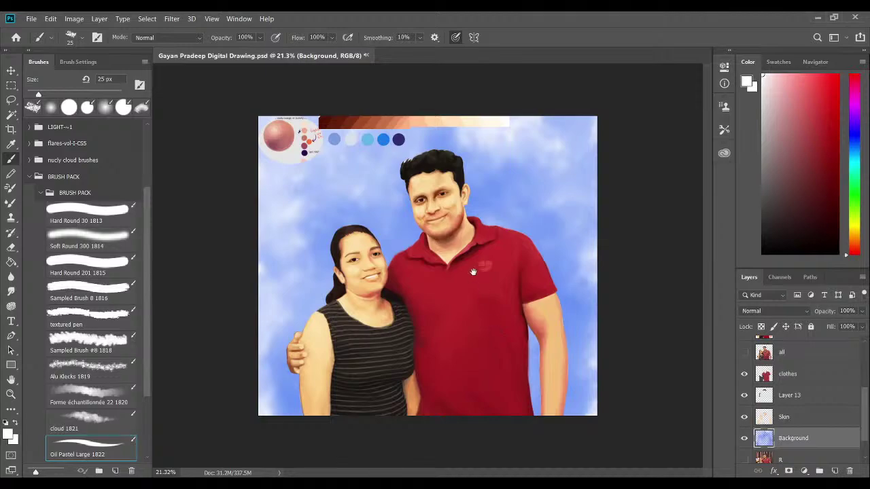
Set up the Sampled Brush #8 1818 at 1300 px with the dark indigo sampled from the reference palette.
scroll(866, 391, "up", 1)
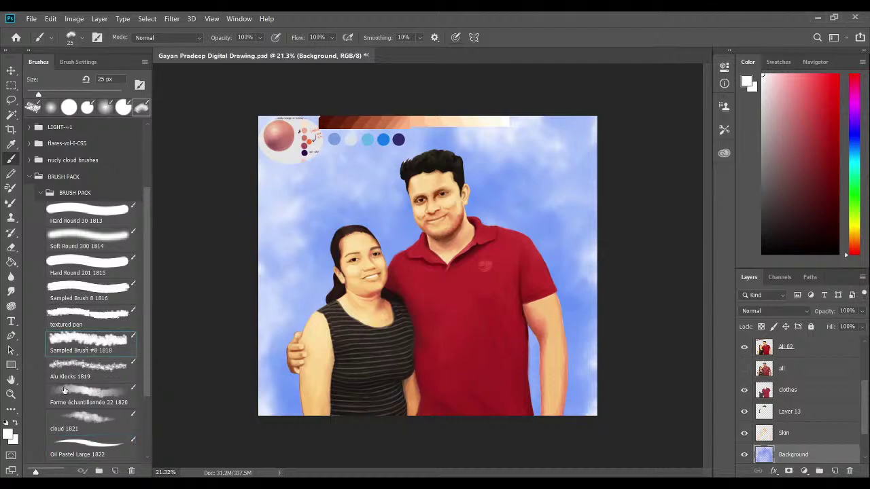
key("i")
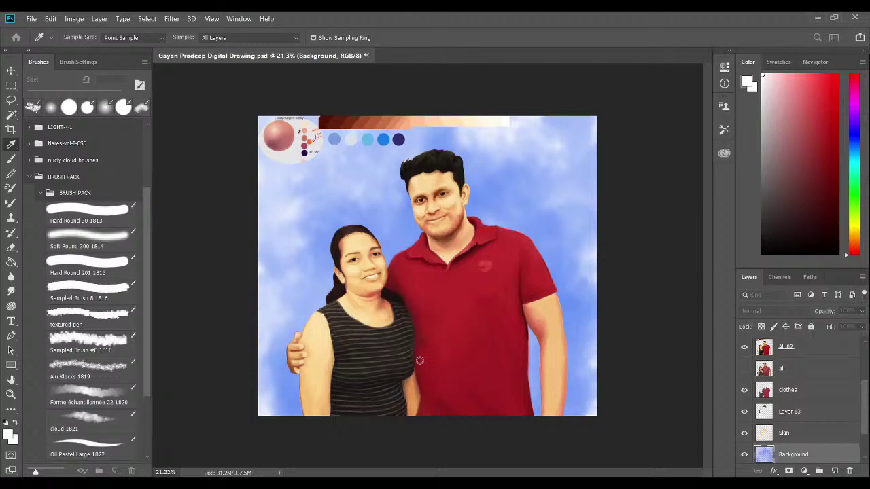
left_click(304, 153)
key("b")
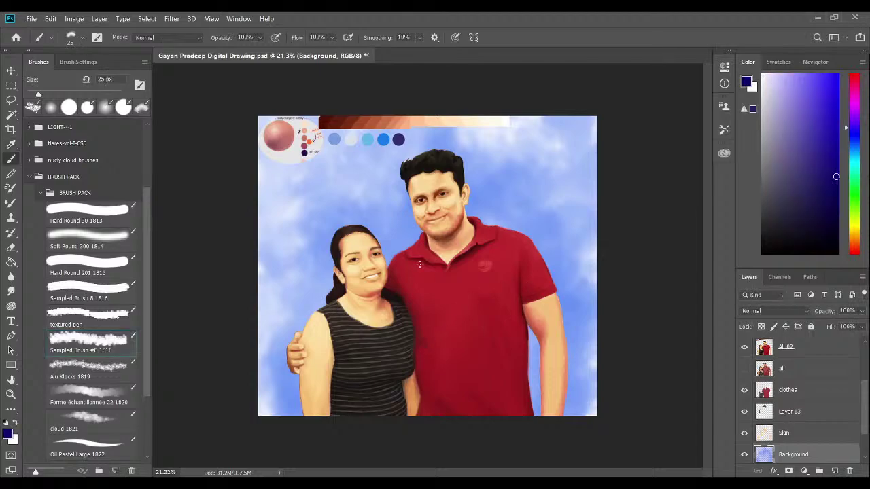
key("bracketright")
key("bracketright")
key("bracketright")
key("bracketright")
key("bracketright")
key("bracketright")
key("bracketright")
key("bracketright")
key("bracketright")
key("bracketright")
key("bracketright")
key("bracketright")
key("bracketright")
key("bracketright")
key("bracketright")
key("bracketright")
key("bracketright")
key("bracketright")
key("bracketright")
key("bracketright")
key("bracketright")
key("bracketright")
Paint broad dark indigo strokes over the blue sky around the couple on the Background layer.
mouse_move(400, 250)
left_mouse_down()
mouse_move(382, 243)
mouse_move(401, 253)
mouse_move(367, 297)
mouse_move(398, 253)
mouse_move(509, 292)
mouse_move(502, 281)
mouse_move(522, 320)
mouse_move(521, 422)
left_mouse_up()
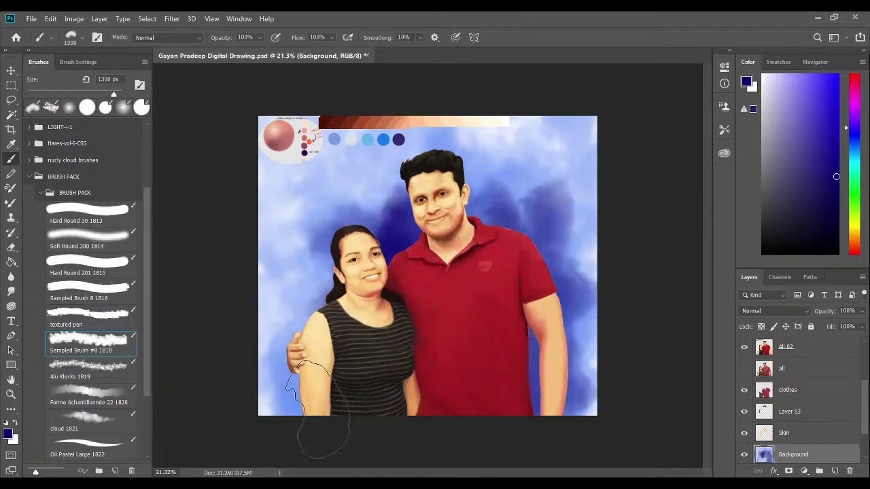
mouse_move(289, 435)
left_mouse_down()
mouse_move(227, 413)
mouse_move(251, 372)
mouse_move(261, 326)
mouse_move(282, 303)
mouse_move(287, 268)
mouse_move(267, 312)
mouse_move(245, 310)
mouse_move(283, 291)
mouse_move(267, 224)
mouse_move(284, 202)
mouse_move(285, 162)
mouse_move(355, 139)
mouse_move(521, 136)
mouse_move(569, 122)
mouse_move(609, 174)
mouse_move(610, 247)
mouse_move(579, 408)
mouse_move(307, 436)
mouse_move(273, 401)
mouse_move(303, 403)
mouse_move(325, 361)
mouse_move(338, 298)
mouse_move(536, 250)
mouse_move(554, 289)
mouse_move(565, 423)
left_mouse_up()
mouse_move(330, 170)
left_mouse_down()
mouse_move(316, 214)
mouse_move(282, 262)
left_mouse_up()
mouse_move(492, 144)
left_mouse_down()
mouse_move(509, 197)
mouse_move(497, 213)
left_mouse_up()
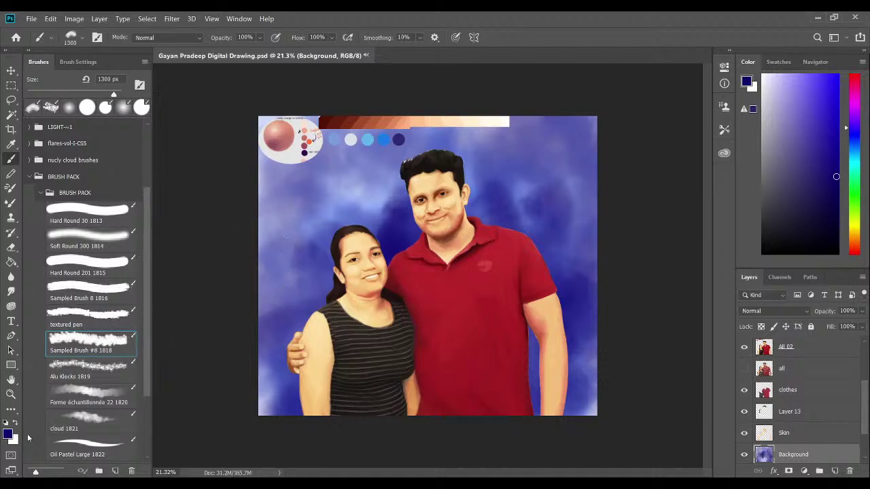
Paint bright crimson-pink patches across the indigo backdrop on the Background layer and save the document.
key("i")
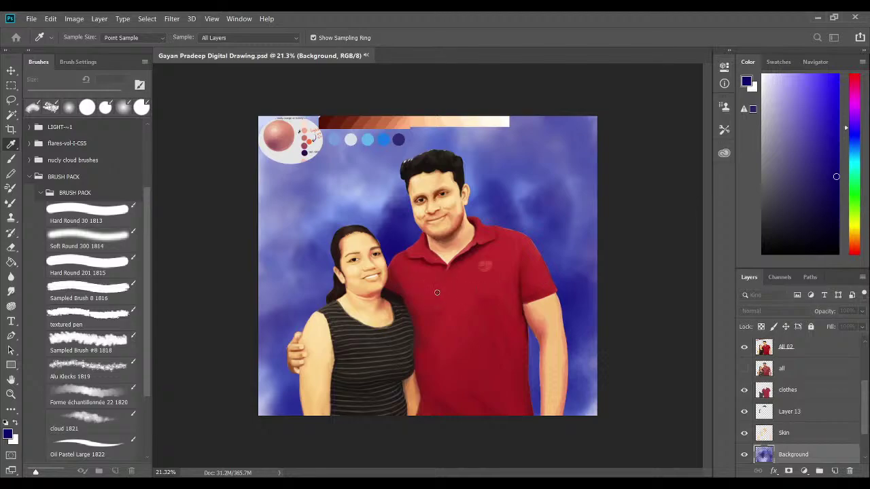
left_click(536, 273)
mouse_move(311, 224)
left_mouse_down()
mouse_move(342, 217)
mouse_move(444, 165)
mouse_move(503, 176)
mouse_move(509, 193)
mouse_move(560, 237)
mouse_move(592, 340)
left_mouse_up()
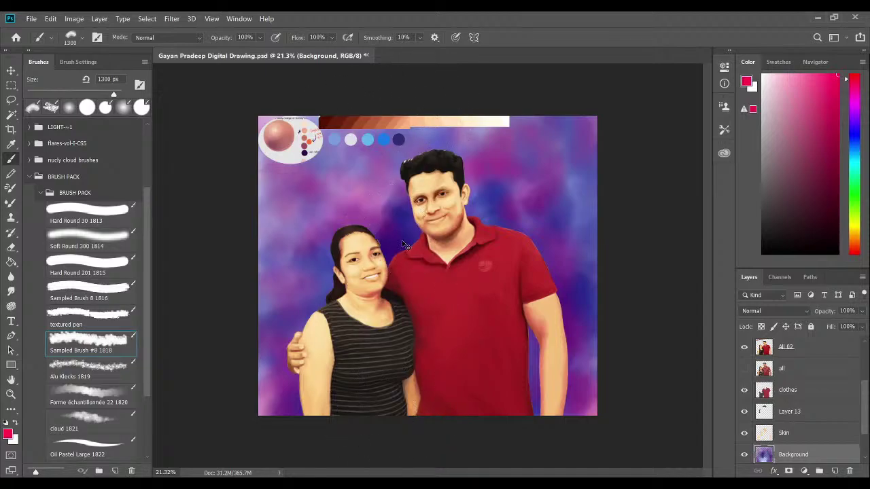
key("ctrl+s")
Choose the Oil Pastel Large 1822 brush and reduce its size to 70 px for work on the man's face.
scroll(442, 246, "up", 2)
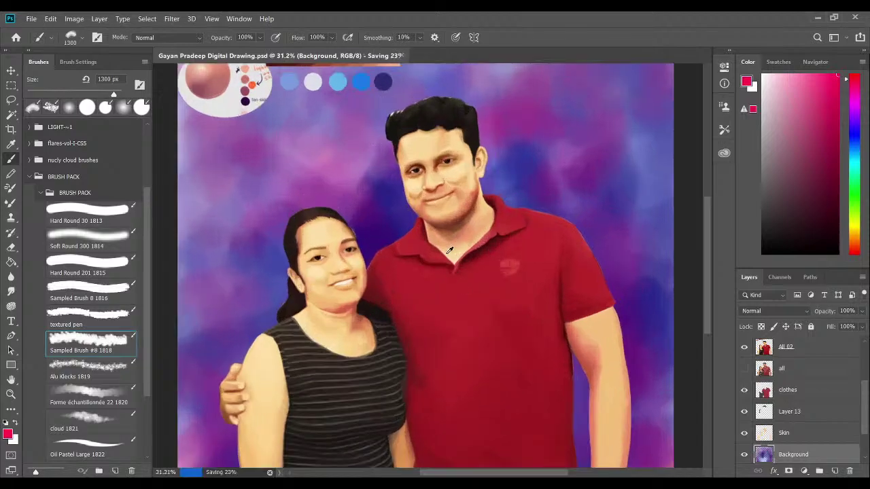
scroll(449, 251, "up", 5)
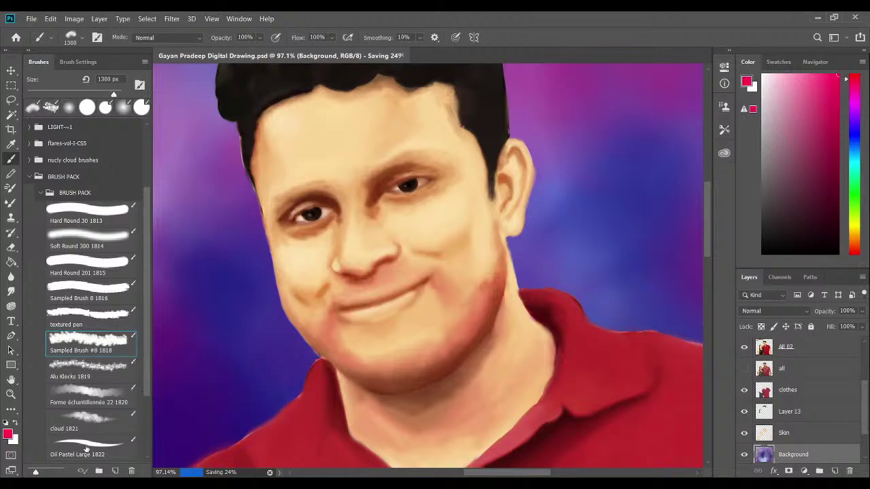
left_click_drag(145, 347, 142, 382)
left_click(97, 370)
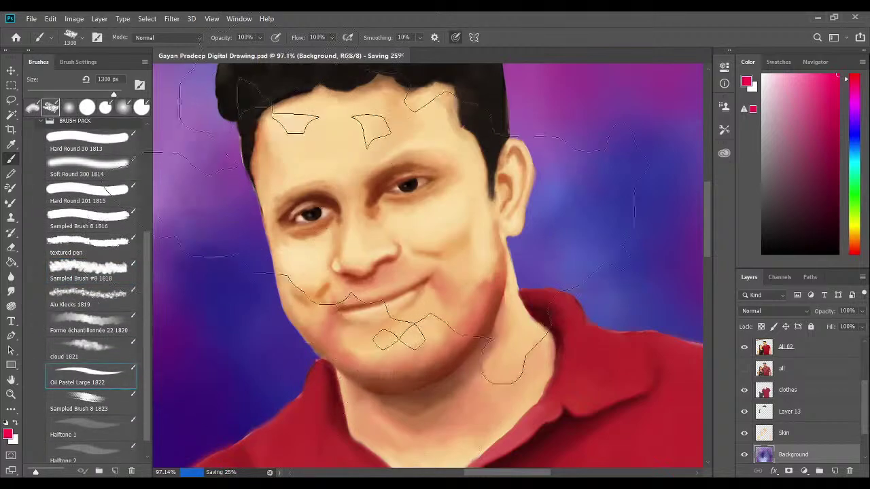
key("bracketleft")
key("bracketleft")
key("bracketleft")
key("bracketleft")
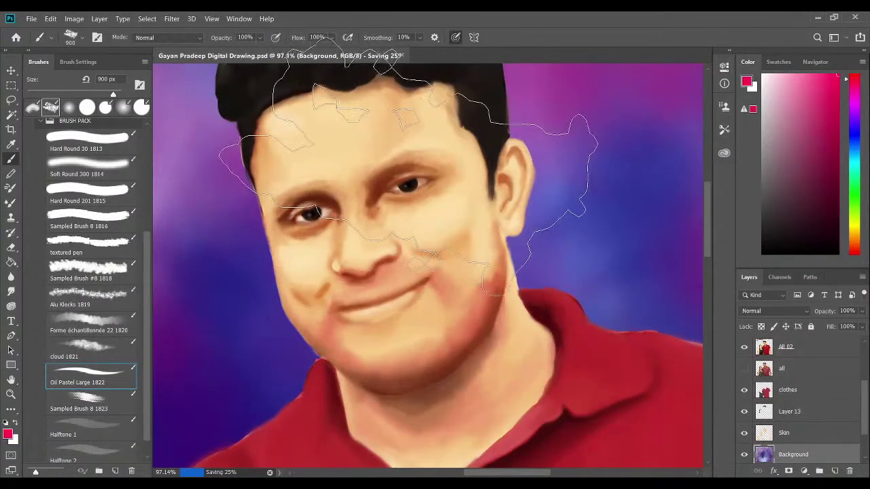
key("bracketleft")
key("bracketleft")
key("bracketleft")
key("bracketleft")
key("bracketleft")
key("bracketleft")
key("bracketleft")
key("bracketleft")
key("bracketleft")
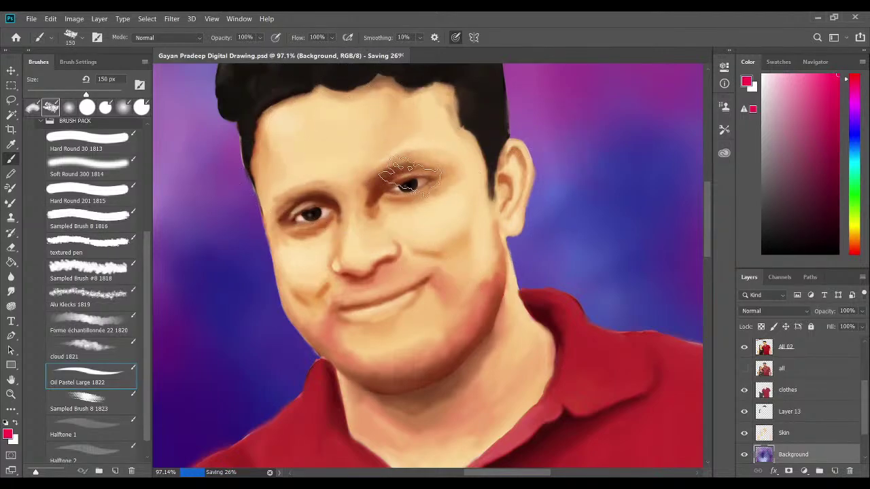
key("bracketleft")
key("bracketleft")
key("bracketleft")
key("bracketleft")
key("bracketleft")
key("bracketleft")
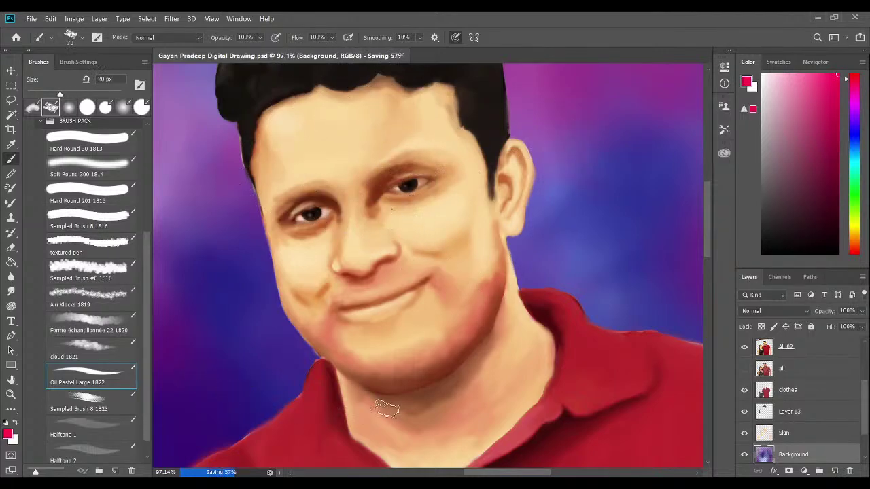
Sample white from the lightest end of the skin-tone strip as the painting colour and return to the man's face.
left_click_drag(588, 142, 519, 369)
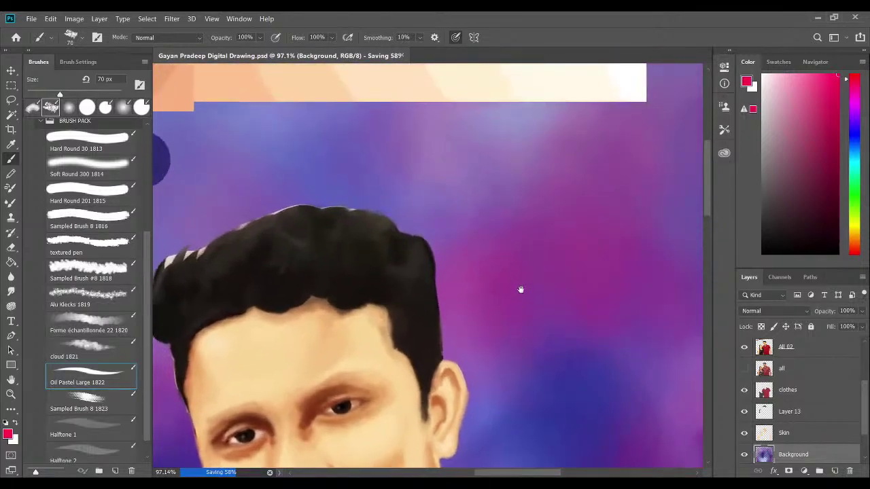
left_click_drag(526, 247, 526, 296)
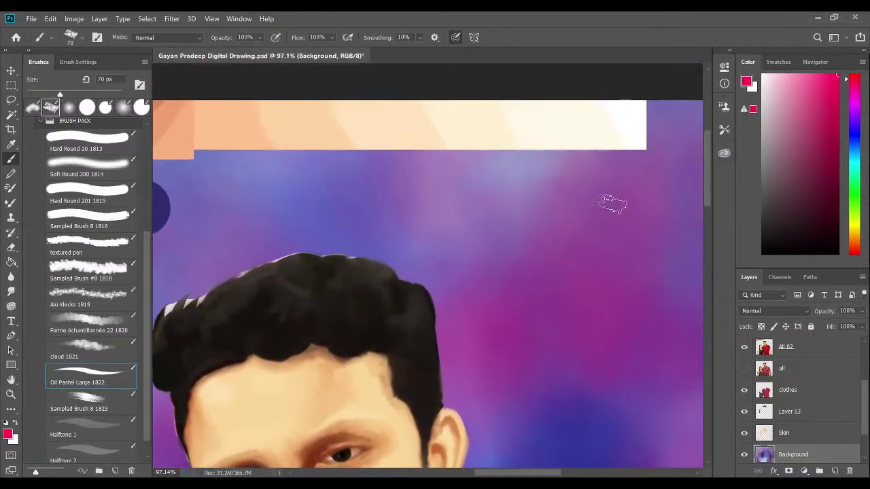
left_click(642, 113, "alt")
left_click_drag(524, 334, 598, 138)
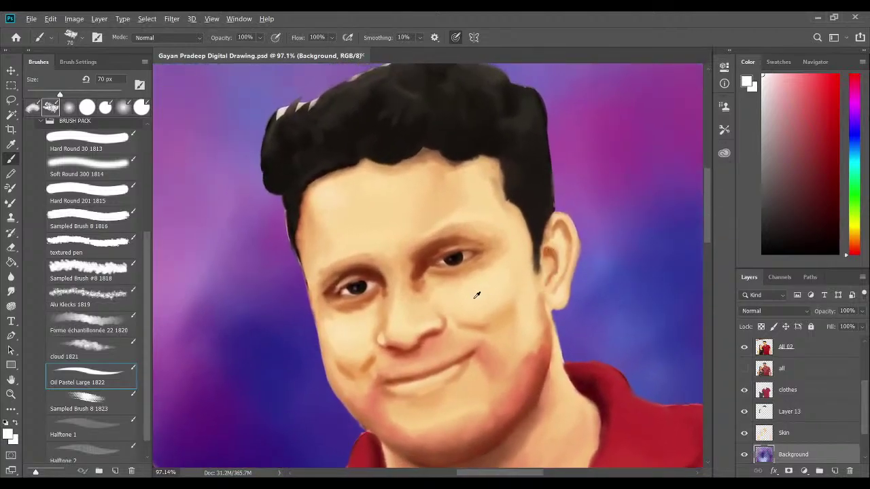
Reduce the Oil Pastel Large brush to 25 px and make the All 02 layer active for painting on the man's face.
scroll(429, 327, "up", 4)
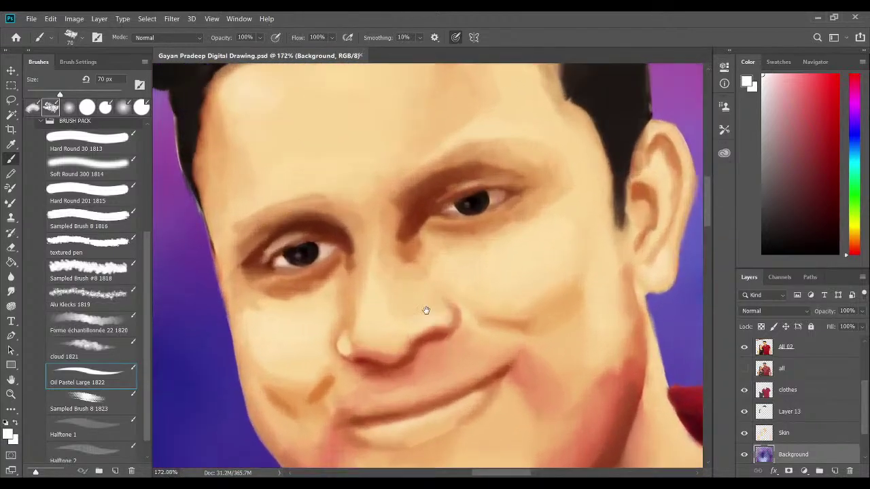
left_click_drag(426, 311, 437, 305)
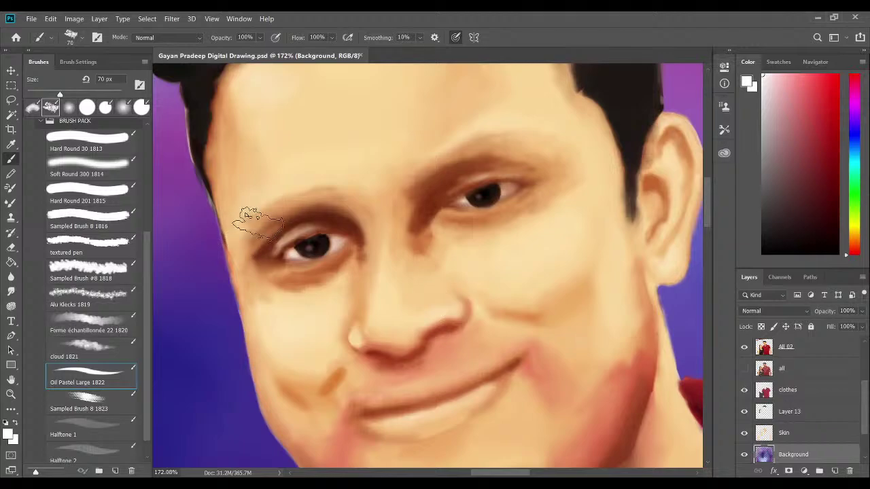
key("bracketleft")
key("bracketleft")
key("bracketleft")
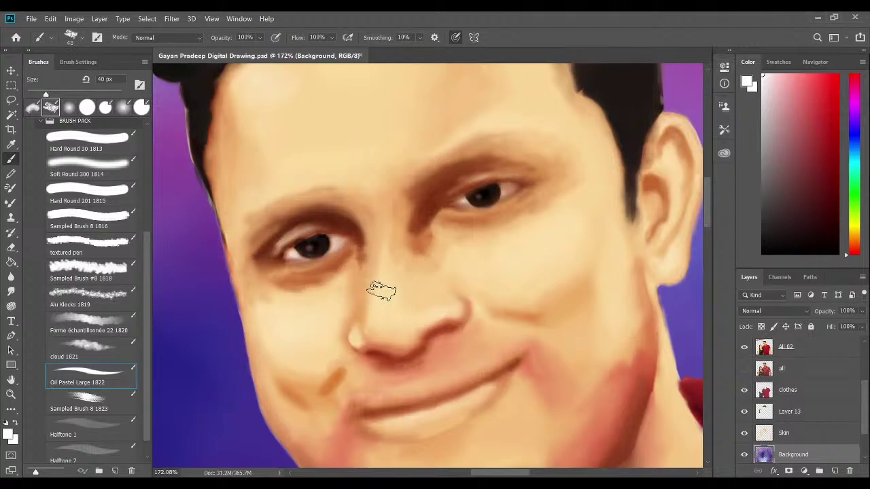
key("bracketleft")
key("bracketleft")
key("bracketleft")
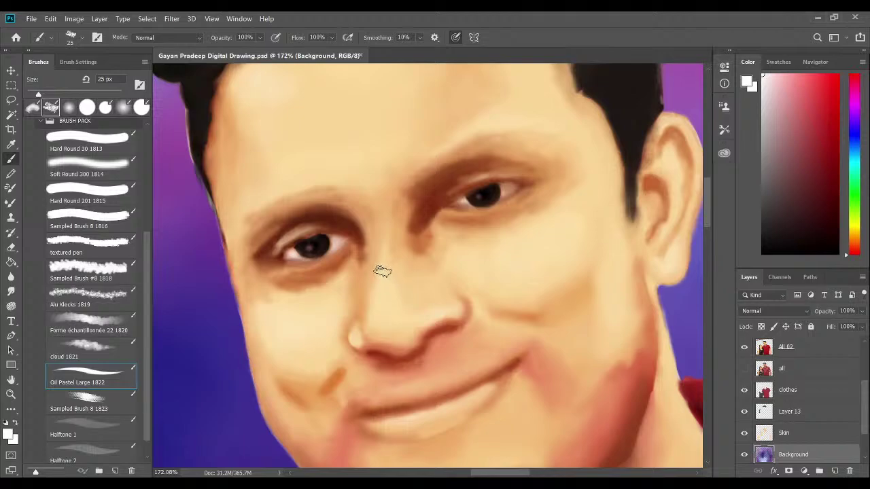
mouse_move(383, 271)
left_mouse_down()
mouse_move(382, 317)
mouse_move(381, 272)
left_mouse_up()
left_click(803, 348)
scroll(867, 396, "up", 2)
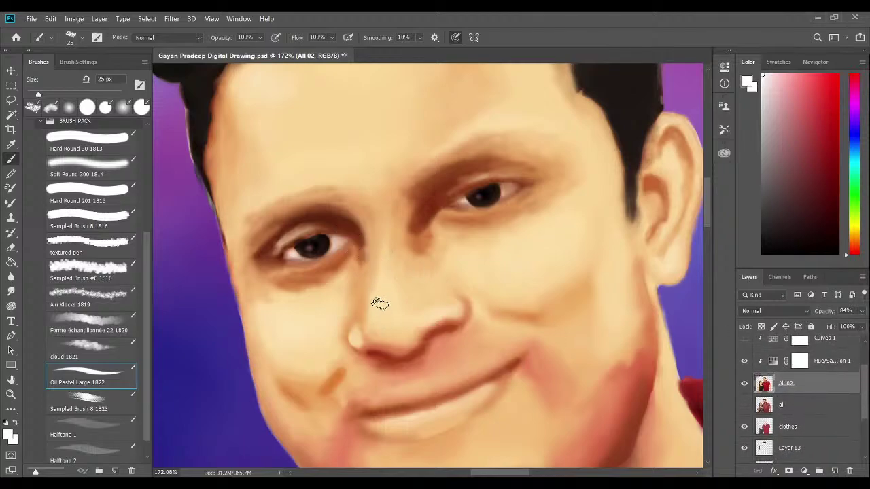
Paint white highlights on the tip of the man's nose and on both nostril wings.
left_click_drag(381, 300, 379, 307)
mouse_move(382, 305)
left_mouse_down()
mouse_move(396, 350)
mouse_move(383, 333)
mouse_move(395, 313)
mouse_move(391, 301)
mouse_move(383, 324)
left_mouse_up()
mouse_move(443, 325)
left_mouse_down()
mouse_move(439, 311)
mouse_move(428, 320)
mouse_move(435, 328)
mouse_move(429, 316)
mouse_move(457, 312)
left_mouse_up()
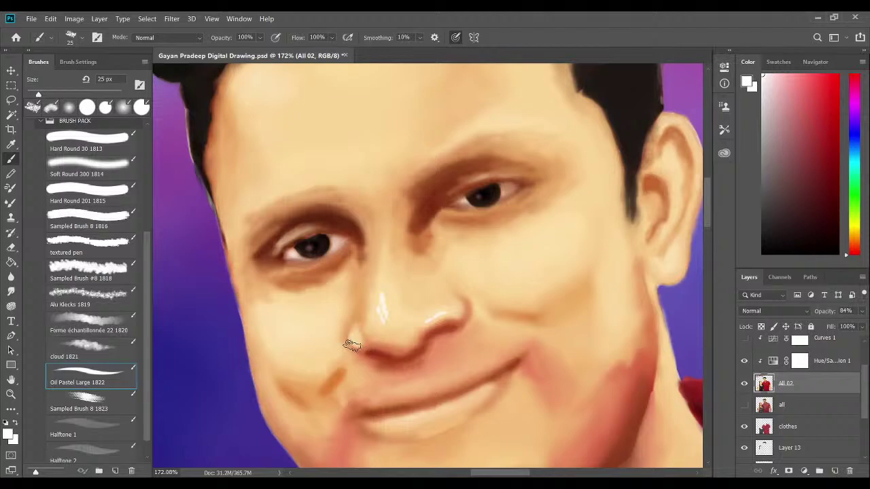
left_click_drag(351, 340, 375, 375)
Paint short hatched white highlight strokes in a curve across each of the man's cheeks.
scroll(381, 372, "up", 2)
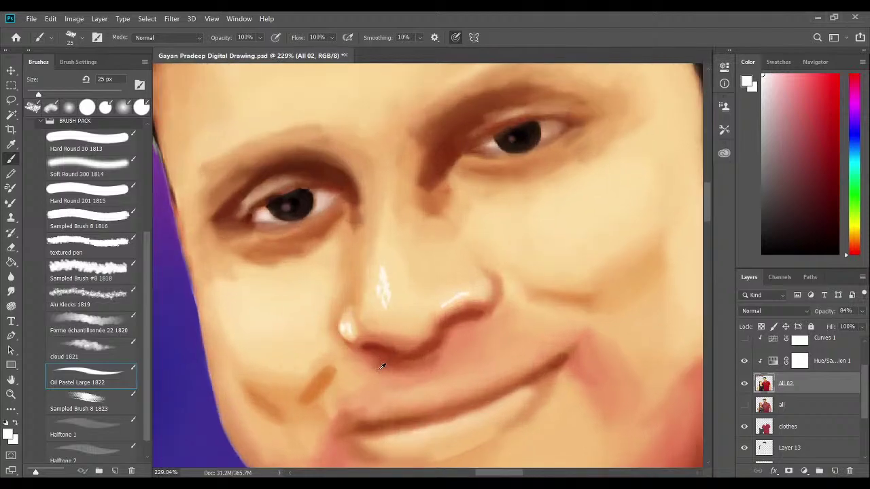
scroll(409, 355, "down", 1)
left_click_drag(475, 331, 435, 332)
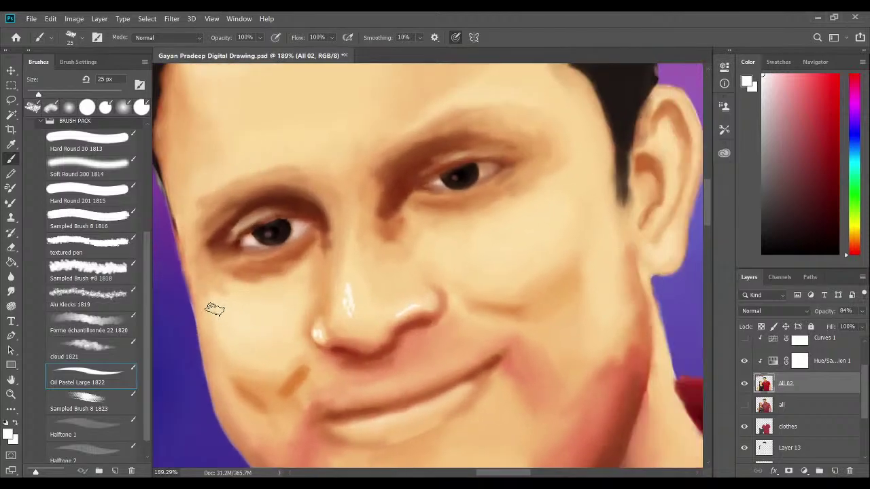
mouse_move(212, 328)
left_mouse_down()
mouse_move(236, 358)
mouse_move(229, 331)
mouse_move(238, 356)
mouse_move(237, 334)
mouse_move(254, 360)
mouse_move(283, 338)
left_mouse_up()
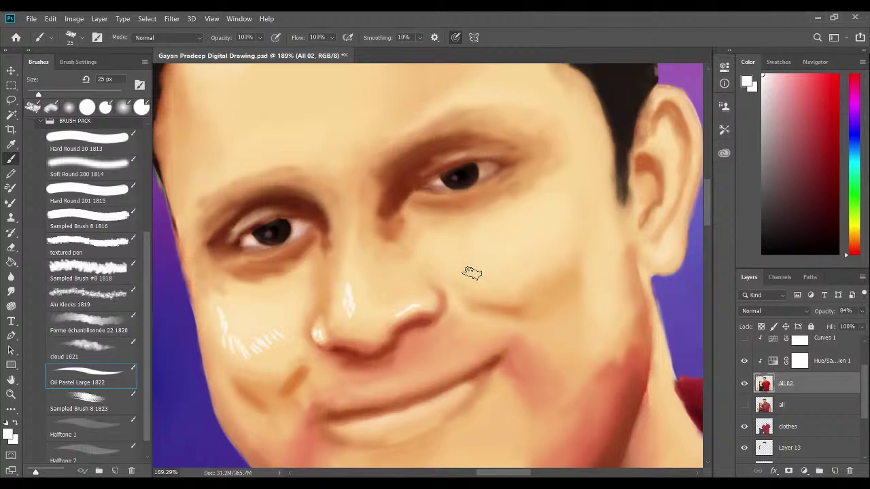
mouse_move(477, 269)
left_mouse_down()
mouse_move(466, 267)
mouse_move(488, 268)
mouse_move(488, 277)
mouse_move(509, 260)
mouse_move(526, 262)
mouse_move(546, 236)
mouse_move(549, 207)
left_mouse_up()
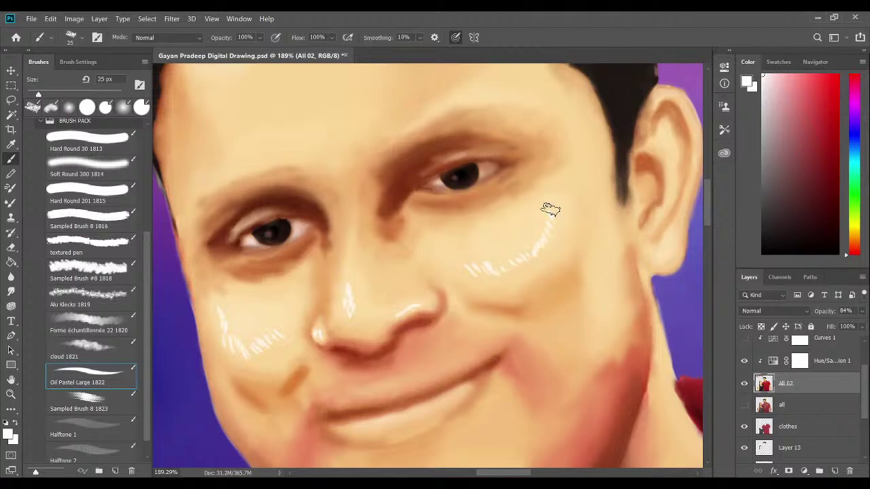
Paint curved white highlights along the brow ridges above both of the man's eyes.
left_click_drag(496, 217, 519, 291)
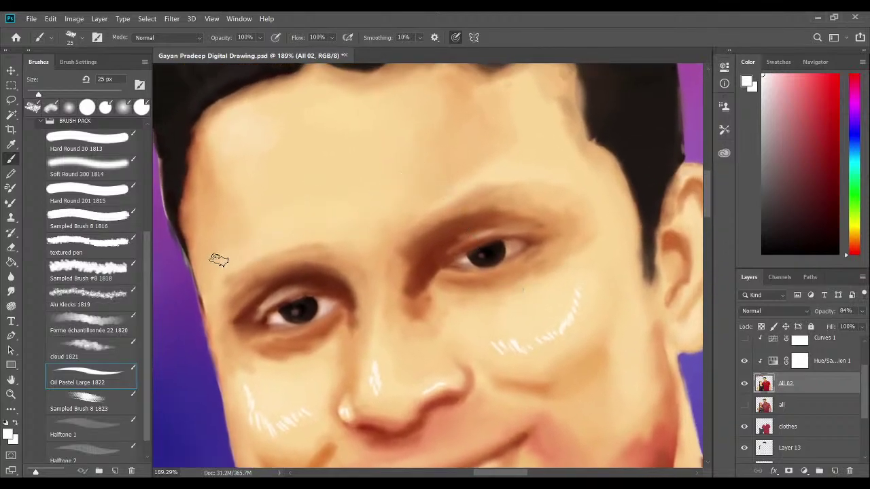
mouse_move(222, 259)
left_mouse_down()
mouse_move(252, 245)
mouse_move(303, 242)
left_mouse_up()
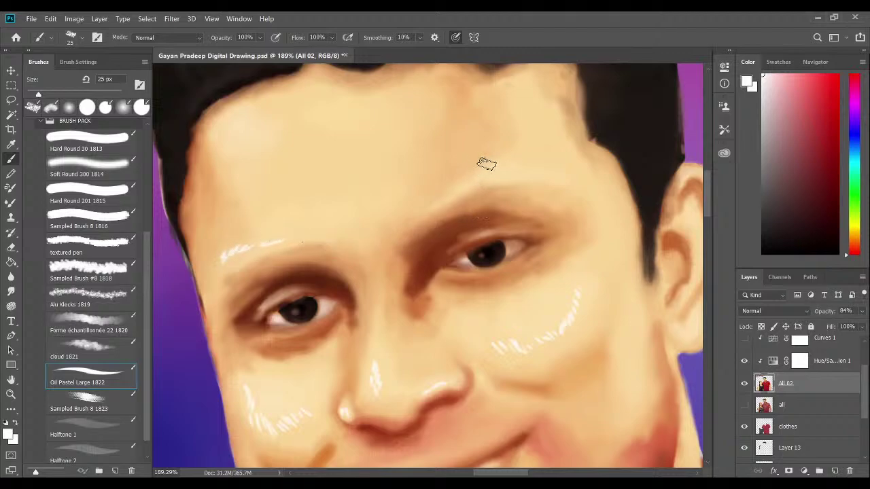
mouse_move(484, 169)
left_mouse_down()
mouse_move(461, 192)
mouse_move(476, 176)
mouse_move(448, 201)
mouse_move(489, 170)
left_mouse_up()
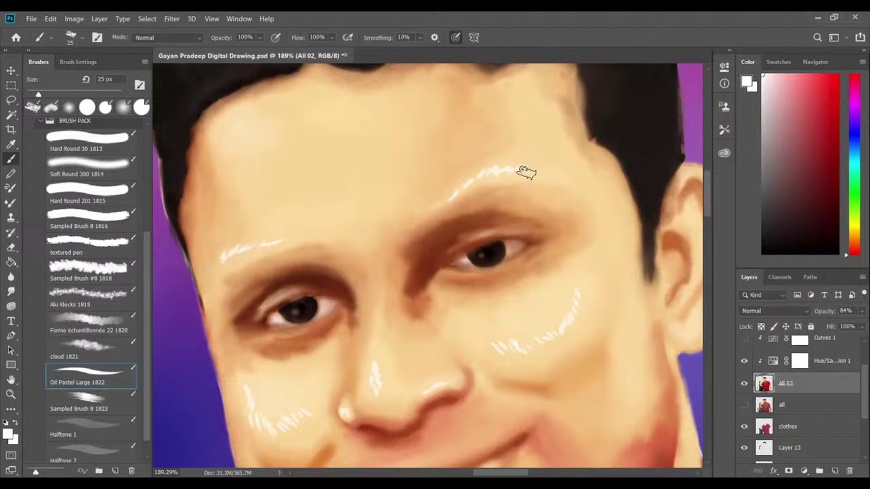
left_click_drag(526, 172, 555, 174)
scroll(416, 364, "down", 2)
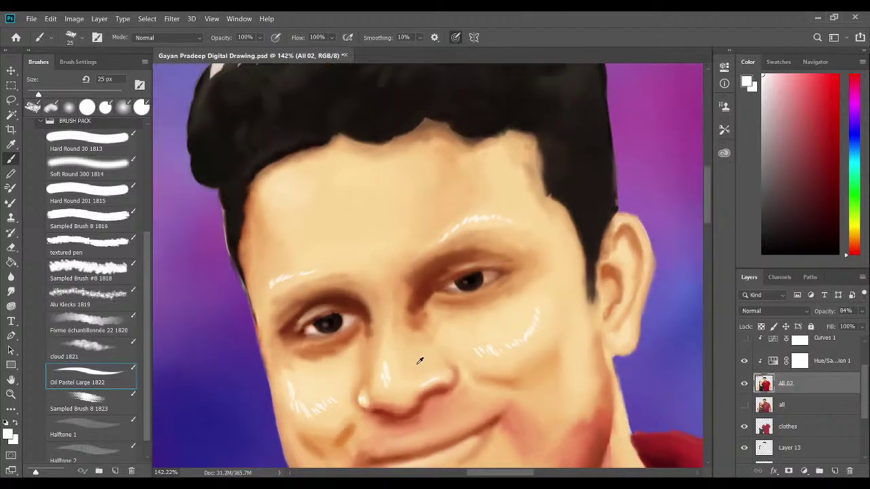
Add white highlight strokes to the man's lower lip and to the corner of his forehead near the hairline.
left_click_drag(448, 363, 409, 263)
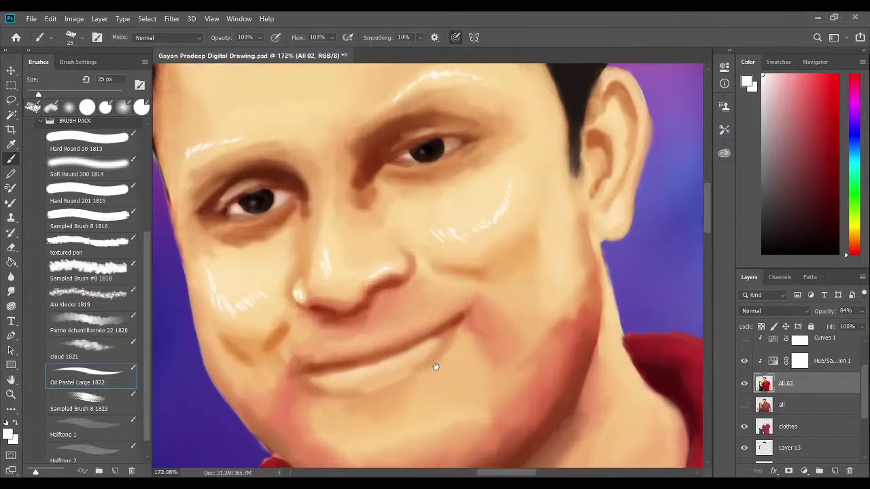
scroll(435, 365, "up", 1)
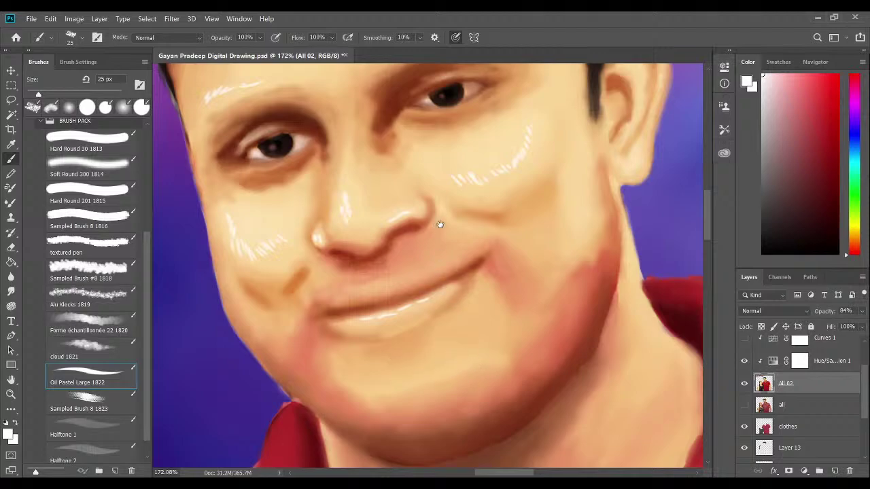
left_click_drag(439, 223, 491, 365)
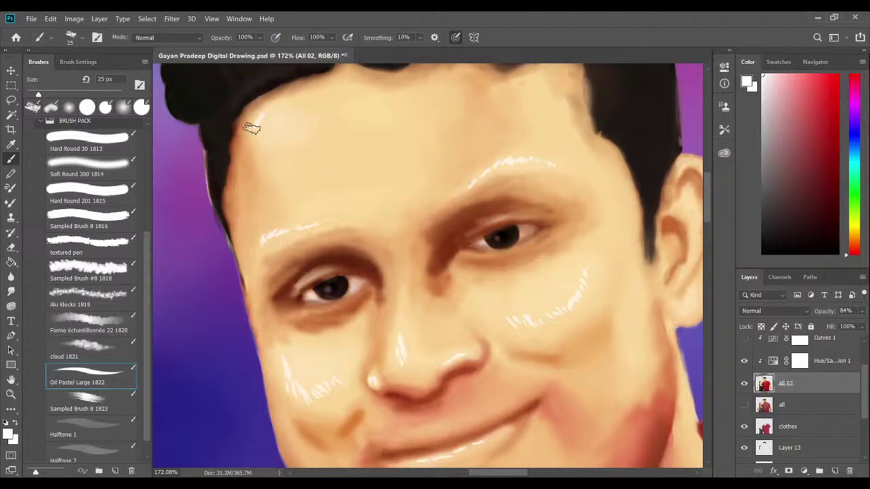
mouse_move(253, 129)
left_mouse_down()
mouse_move(263, 116)
mouse_move(258, 132)
mouse_move(278, 122)
mouse_move(291, 133)
mouse_move(265, 130)
mouse_move(256, 145)
mouse_move(272, 131)
mouse_move(290, 133)
left_mouse_up()
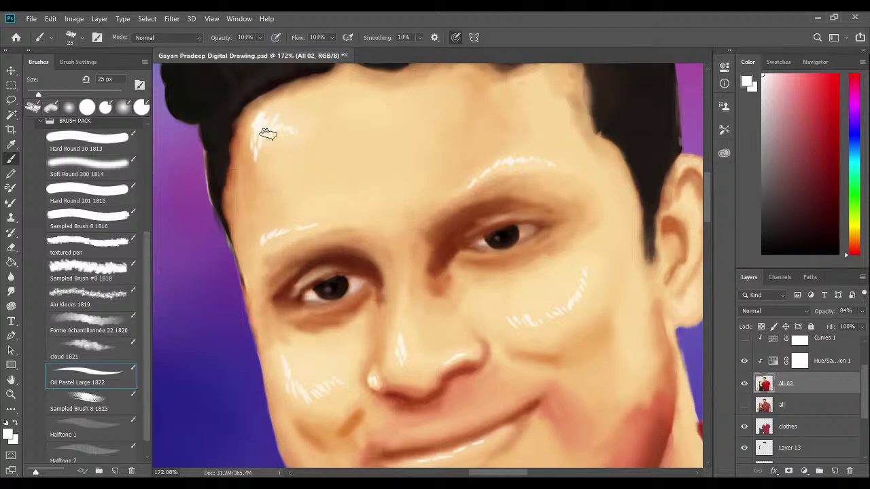
left_click_drag(316, 133, 289, 134)
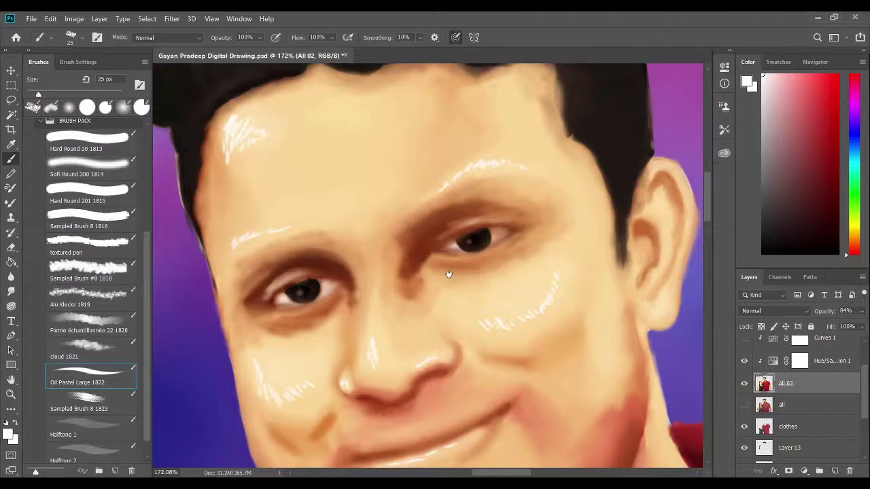
left_click_drag(353, 194, 359, 224)
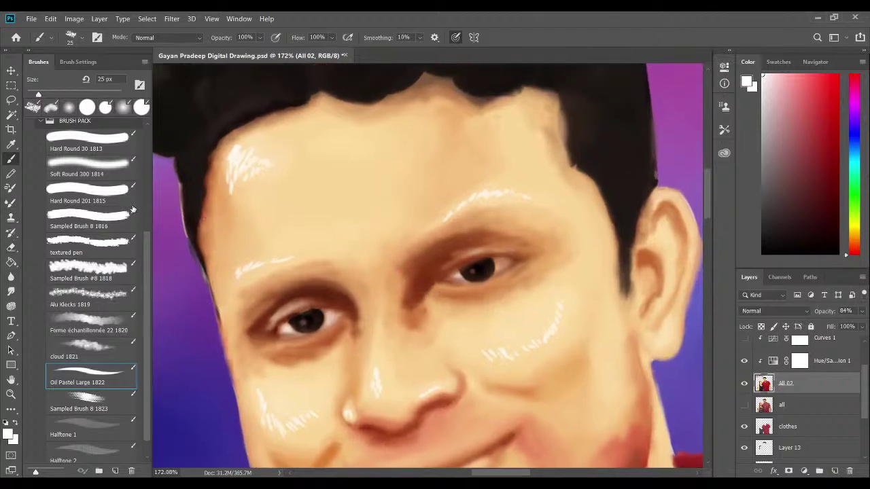
Blend the white forehead highlight into the surrounding skin using the Mixer Brush at a reduced size.
left_click(11, 203)
mouse_move(194, 213)
left_mouse_down()
mouse_move(238, 184)
mouse_move(195, 173)
mouse_move(204, 134)
mouse_move(213, 162)
left_mouse_up()
key("bracketleft")
key("bracketleft")
key("bracketleft")
key("bracketleft")
key("bracketleft")
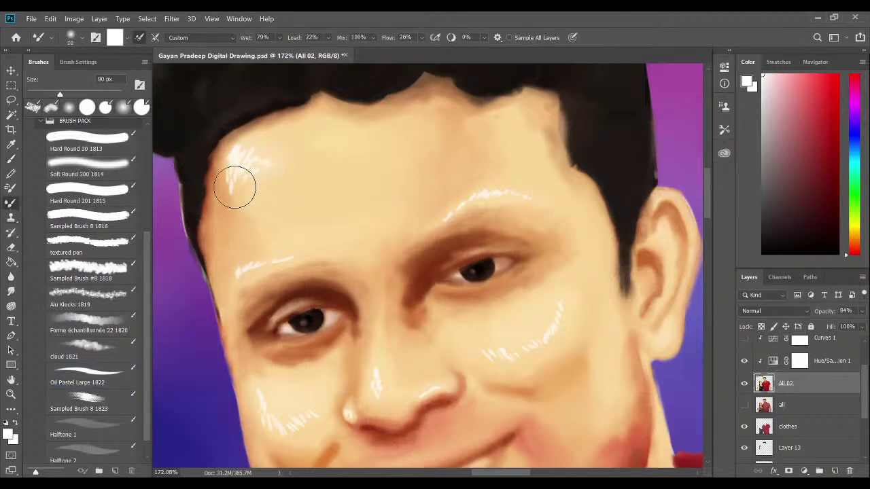
key("bracketleft")
key("bracketleft")
Smooth the white highlights above both eyes with the Mixer Brush, varying its size between 25 and 40 px.
key("bracketleft")
mouse_move(239, 183)
left_mouse_down()
mouse_move(250, 158)
mouse_move(243, 160)
mouse_move(253, 148)
mouse_move(239, 150)
mouse_move(231, 192)
left_mouse_up()
key("bracketleft")
key("bracketleft")
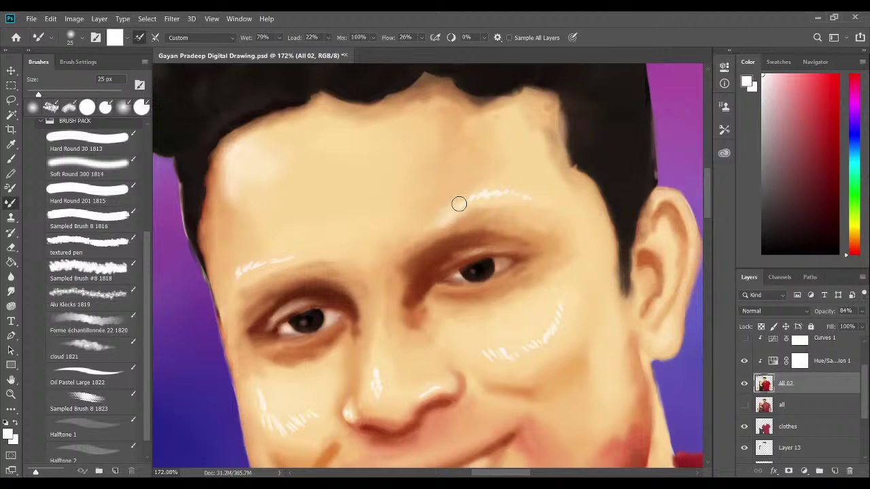
key("bracketright")
key("bracketright")
key("bracketright")
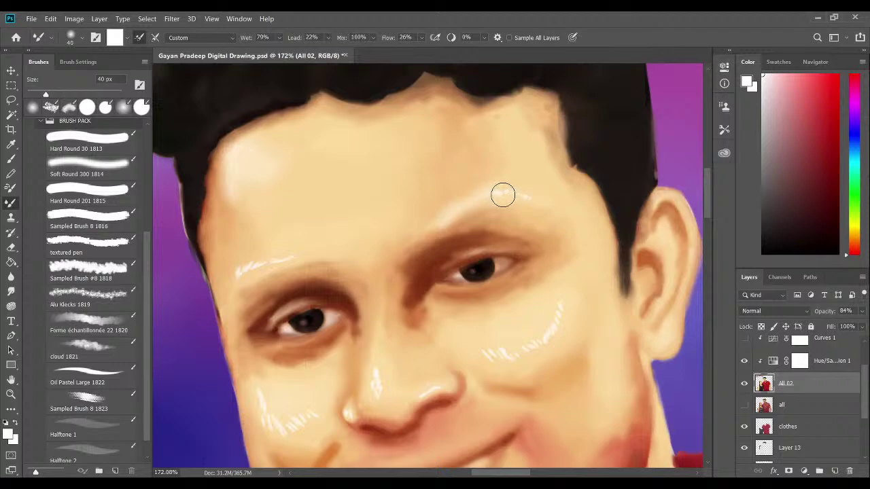
key("bracketleft")
key("bracketleft")
key("bracketleft")
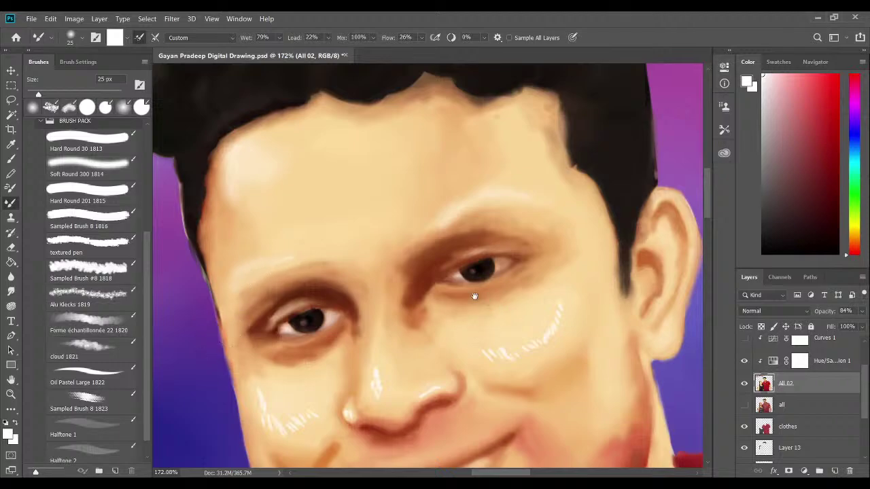
Blend the highlights on the ear-side cheek and the nose into the skin, reducing the Mixer Brush to 15 px for finer areas.
left_click_drag(475, 296, 411, 243)
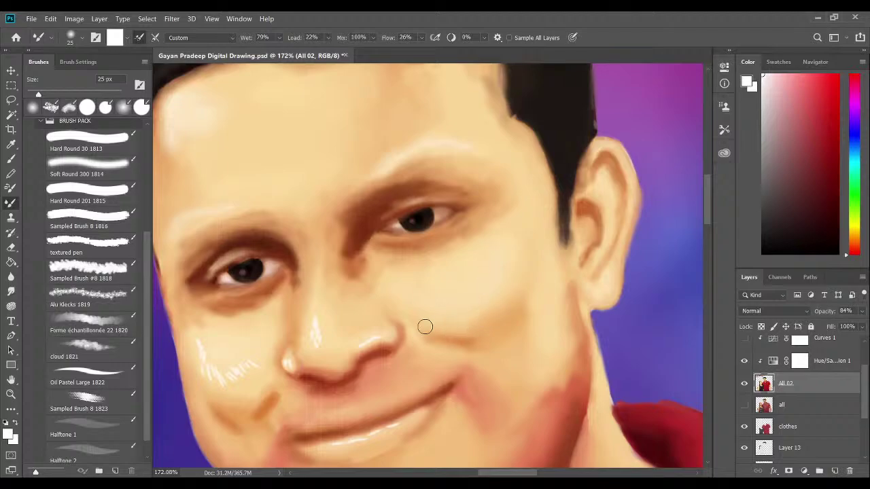
left_click_drag(416, 290, 447, 304)
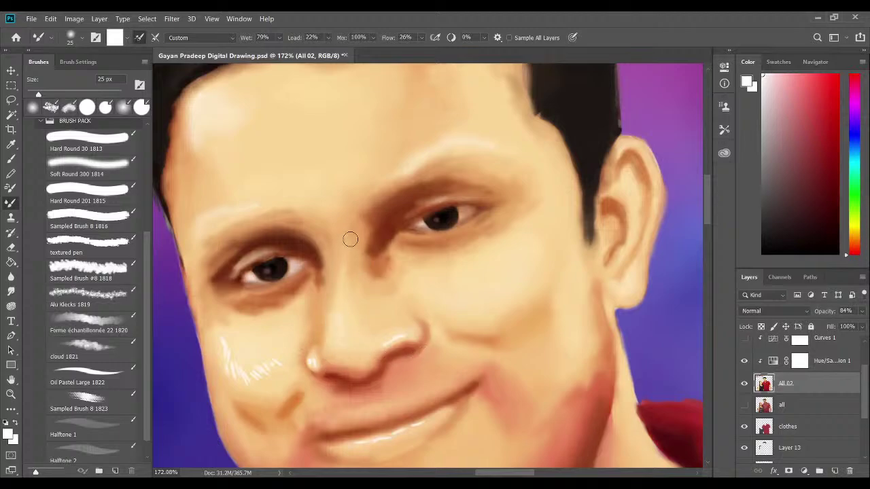
key("bracketleft")
key("bracketleft")
key("bracketright")
key("bracketleft")
Blend the remaining highlights on the man's other cheek and lower lip, finishing with the Mixer Brush at 15 px.
mouse_move(279, 350)
left_mouse_down()
mouse_move(262, 291)
mouse_move(282, 301)
left_mouse_up()
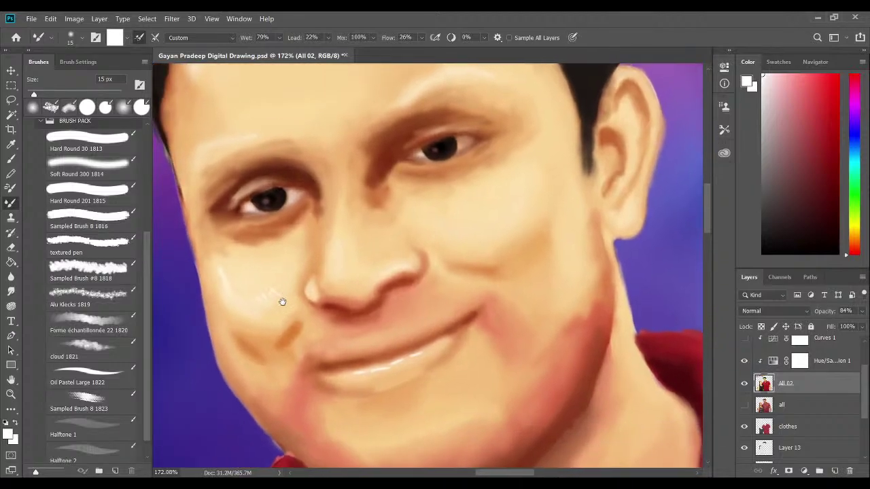
key("bracketright")
mouse_move(233, 290)
left_mouse_down()
mouse_move(223, 268)
mouse_move(246, 301)
mouse_move(275, 286)
mouse_move(267, 303)
mouse_move(278, 294)
mouse_move(253, 316)
mouse_move(279, 287)
mouse_move(251, 305)
mouse_move(270, 290)
mouse_move(270, 309)
mouse_move(284, 291)
mouse_move(270, 285)
mouse_move(243, 310)
mouse_move(252, 305)
mouse_move(226, 272)
left_mouse_up()
key("bracketleft")
left_click_drag(359, 375, 401, 365)
mouse_move(399, 359)
left_mouse_down()
mouse_move(443, 301)
mouse_move(425, 317)
left_mouse_up()
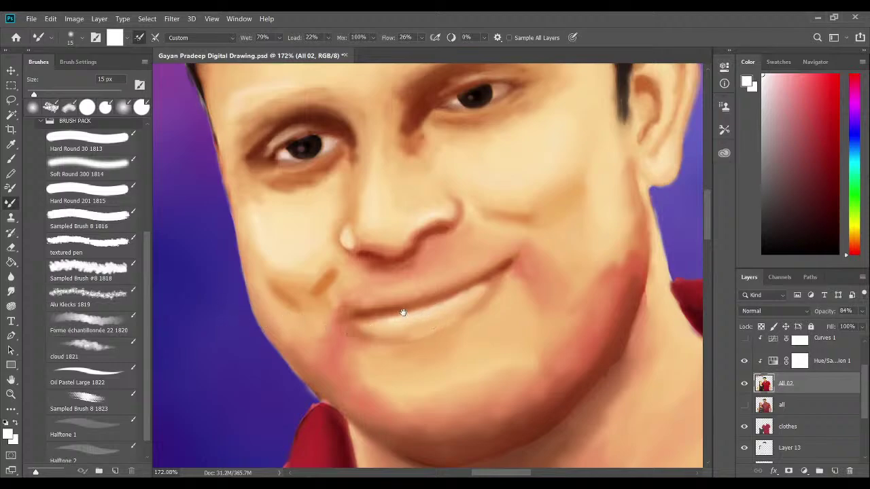
mouse_move(404, 325)
left_mouse_down()
mouse_move(361, 302)
mouse_move(360, 317)
left_mouse_up()
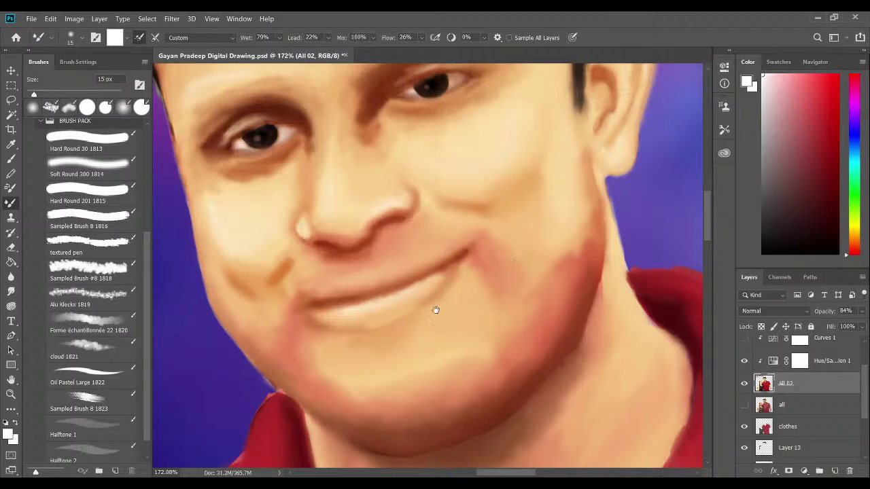
mouse_move(373, 293)
left_mouse_down()
mouse_move(404, 330)
mouse_move(391, 343)
left_mouse_up()
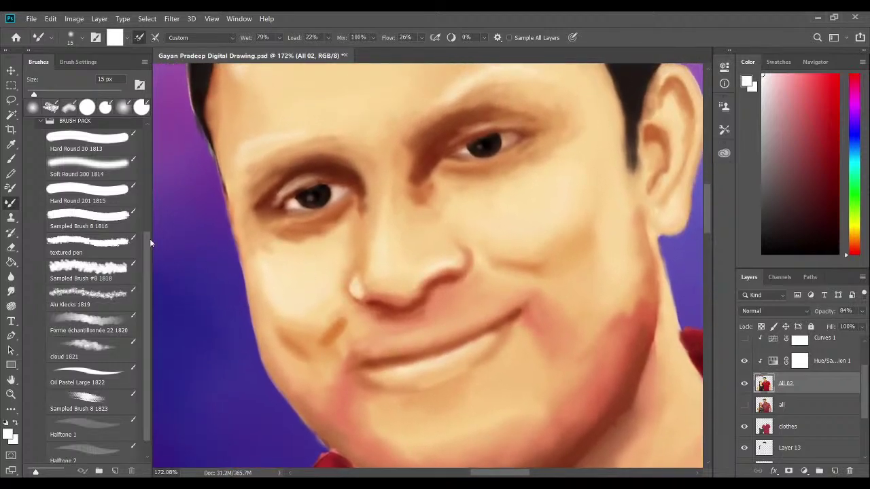
Return to the Brush tool with Oil Pastel Large at 25 px and bring the man's lower face into position.
left_click(10, 159)
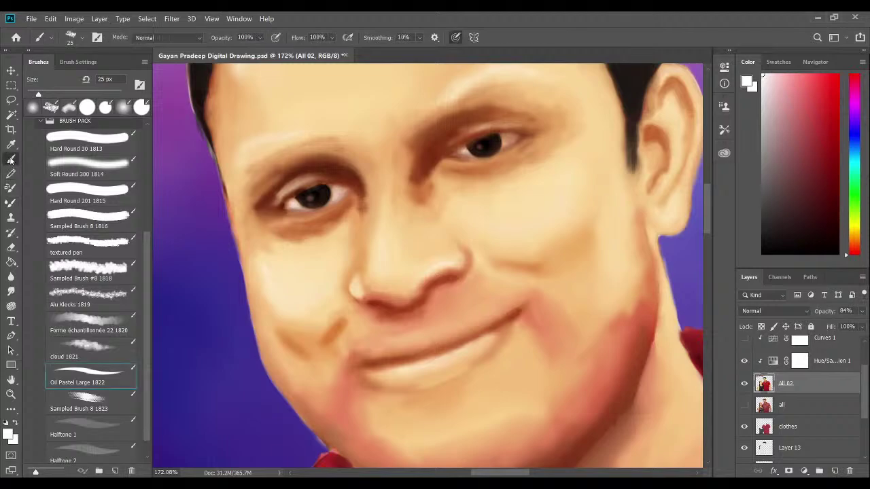
mouse_move(358, 368)
left_mouse_down()
mouse_move(252, 282)
mouse_move(249, 295)
mouse_move(264, 302)
left_mouse_up()
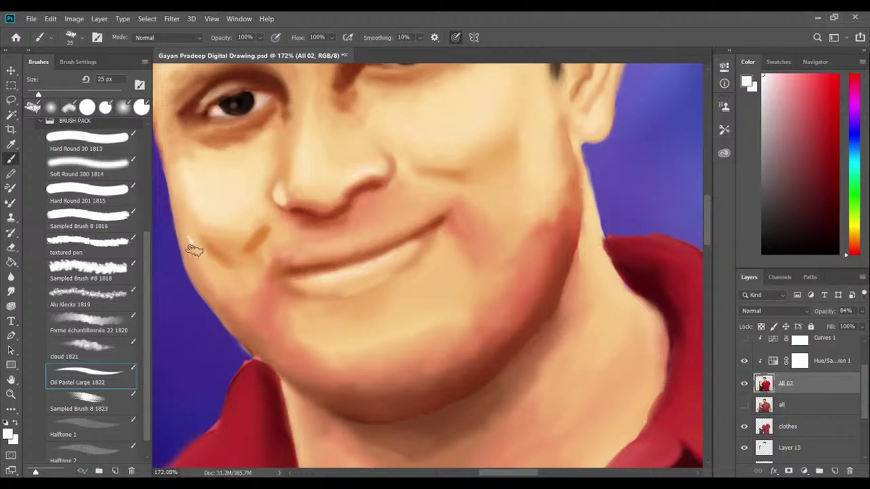
left_click_drag(188, 238, 199, 268)
left_click_drag(199, 268, 207, 290)
key("ctrl+z")
mouse_move(182, 234)
left_mouse_down()
mouse_move(223, 319)
mouse_move(203, 291)
mouse_move(224, 314)
left_mouse_up()
key("ctrl+z")
key("ctrl+z")
left_click_drag(183, 244, 235, 328)
key("ctrl+z")
left_click_drag(186, 238, 199, 271)
key("ctrl+z")
left_click_drag(186, 238, 231, 329)
key("ctrl+z")
Paint a thin white rim highlight along the outer edge of the man's jaw beside the blue background.
left_click(187, 240)
mouse_move(187, 244)
left_mouse_down()
mouse_move(224, 318)
mouse_move(194, 262)
mouse_move(228, 316)
left_mouse_up()
left_click_drag(190, 262, 212, 292)
Paint white highlight strokes down the side of the face in front of the ear and along the ear's upper rim.
left_click_drag(489, 203, 462, 253)
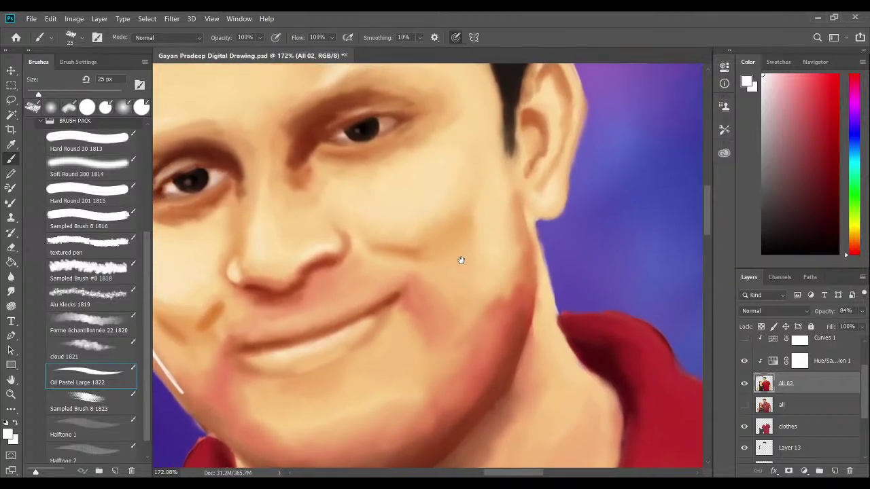
mouse_move(484, 193)
left_mouse_down()
mouse_move(489, 184)
mouse_move(483, 231)
mouse_move(493, 258)
left_mouse_up()
left_click_drag(480, 174, 474, 268)
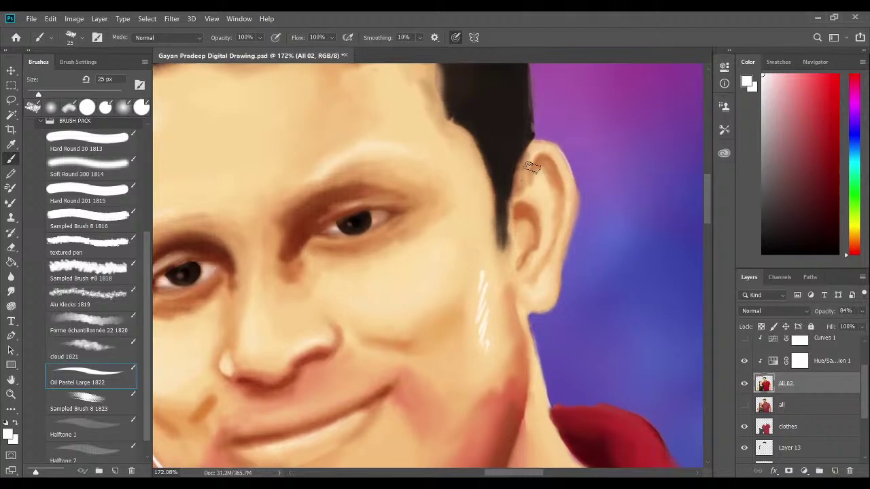
left_click_drag(531, 153, 547, 148)
left_click_drag(463, 253, 489, 202)
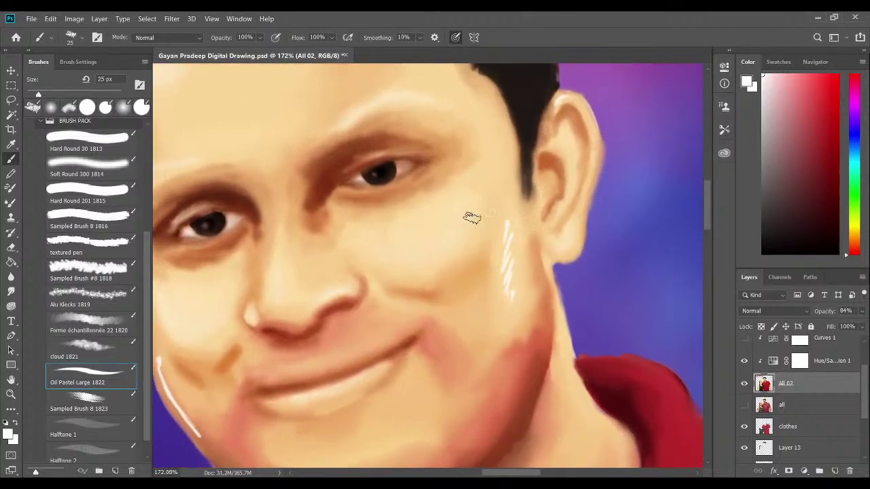
Save the document and paint a curved white highlight along the man's cheek on the ear side.
key("ctrl+s")
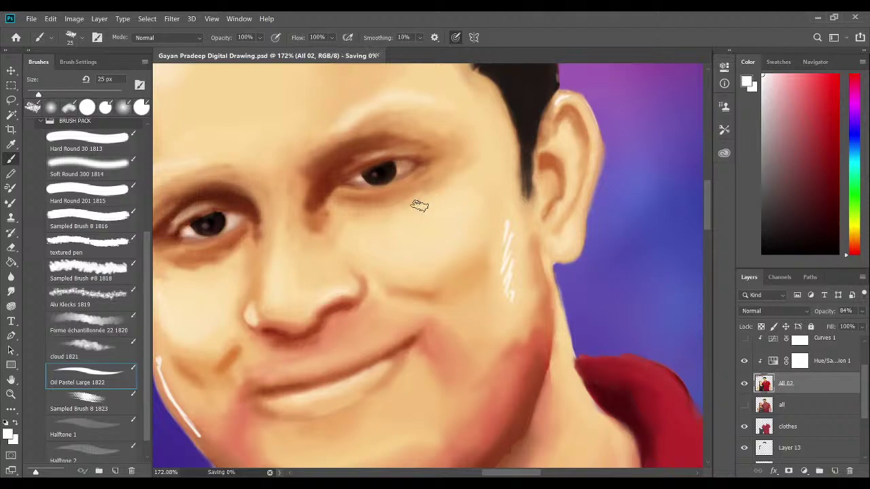
mouse_move(421, 220)
left_mouse_down()
mouse_move(455, 233)
mouse_move(488, 198)
left_mouse_up()
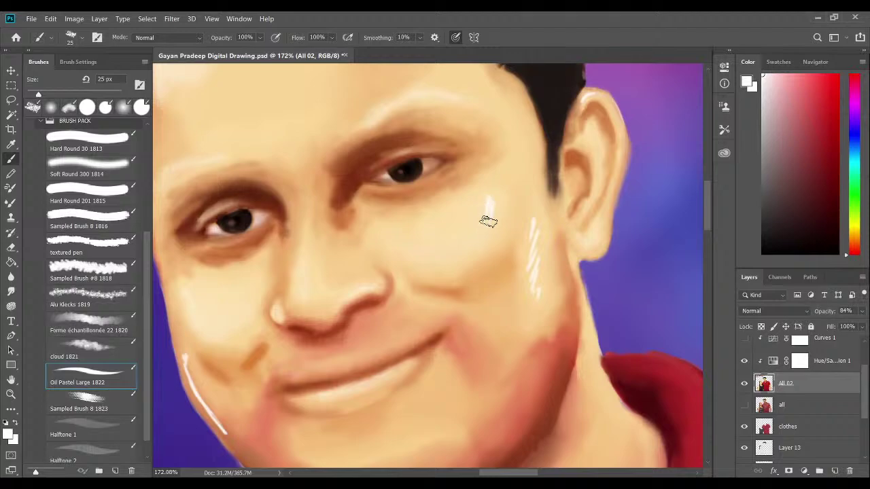
mouse_move(484, 233)
left_mouse_down()
mouse_move(410, 242)
mouse_move(424, 251)
mouse_move(453, 246)
mouse_move(433, 254)
mouse_move(471, 242)
left_mouse_up()
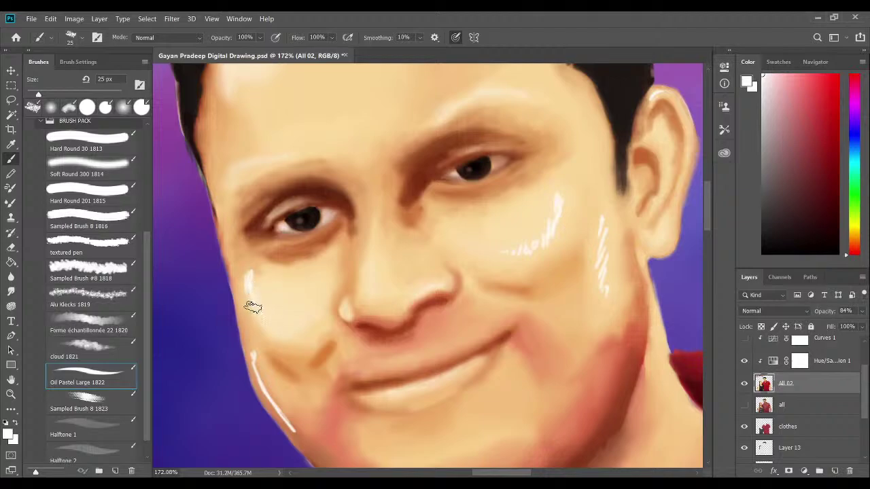
Paint white highlight strokes on the man's other cheek below the eye, continuing with the brush at 20 px.
mouse_move(255, 274)
left_mouse_down()
mouse_move(261, 282)
mouse_move(266, 273)
left_mouse_up()
key("bracketleft")
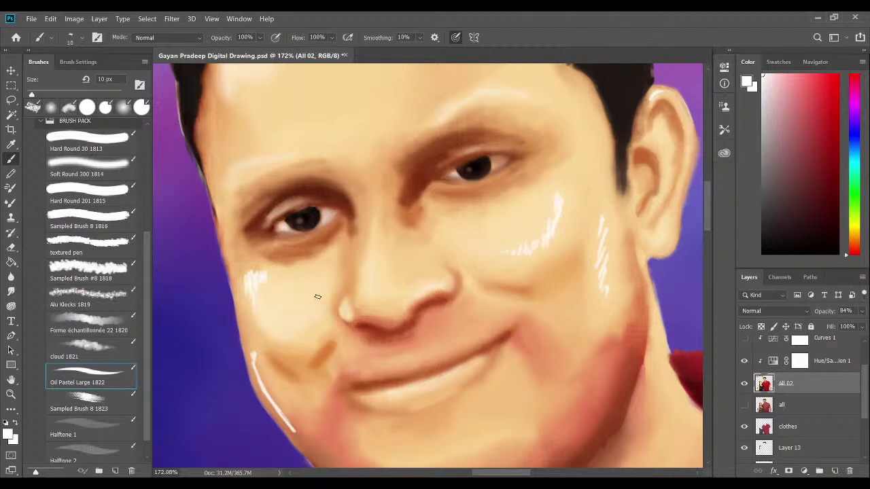
key("bracketright")
key("bracketright")
key("bracketright")
key("bracketleft")
left_click_drag(261, 283, 249, 298)
left_click_drag(256, 314, 268, 328)
left_click_drag(256, 363, 271, 395)
Paint white highlights on the man's nostril edges and along the brow ridge on the ear side.
left_click_drag(442, 376, 398, 320)
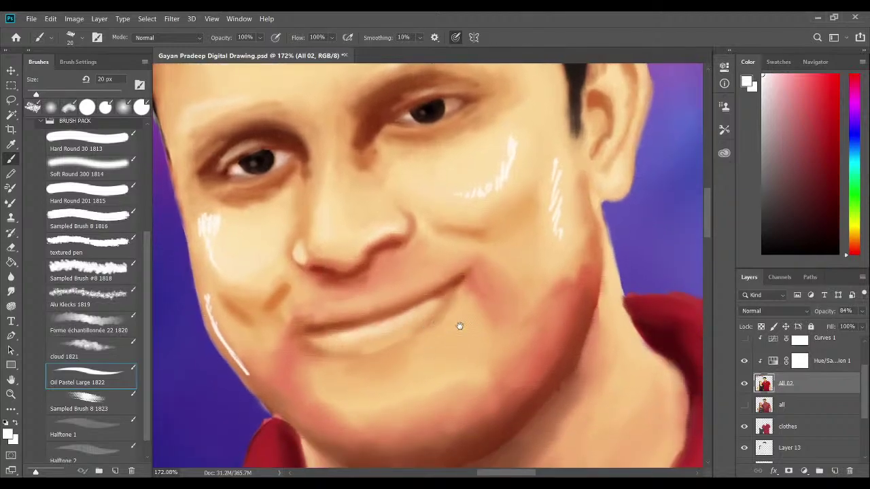
left_click_drag(455, 327, 483, 349)
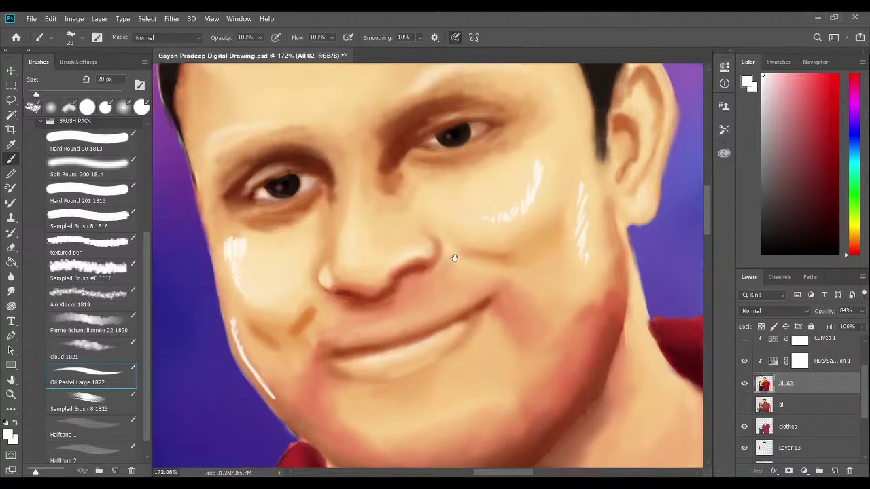
left_click_drag(441, 256, 458, 276)
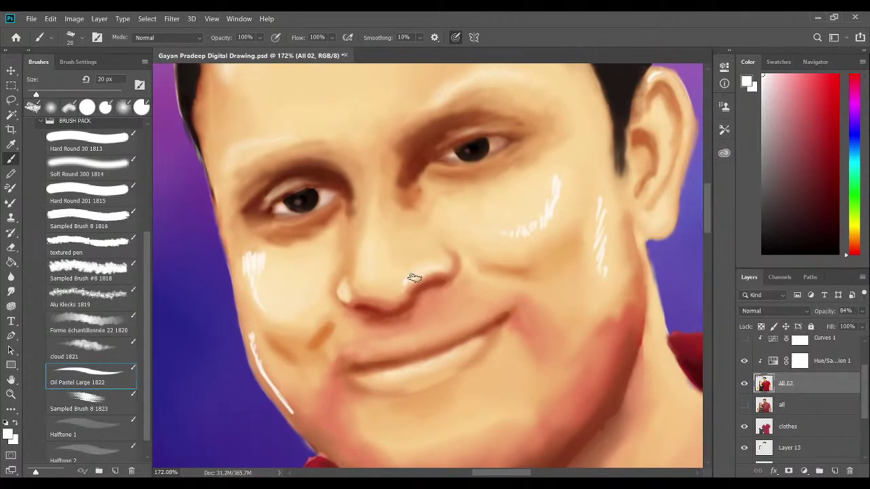
left_click_drag(418, 272, 452, 270)
left_click_drag(387, 205, 377, 259)
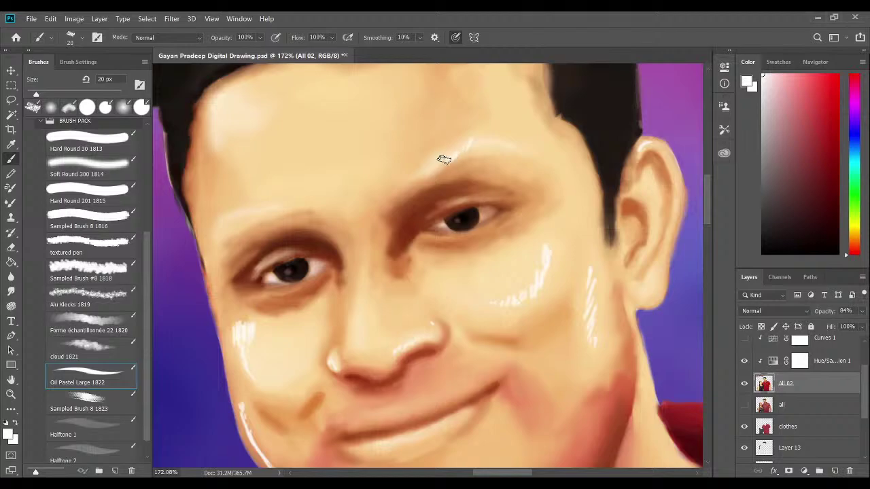
Blend the brow ridge highlight into the skin using the Mixer Brush at 15 px with Mix set to 52%.
left_click_drag(499, 301, 450, 202)
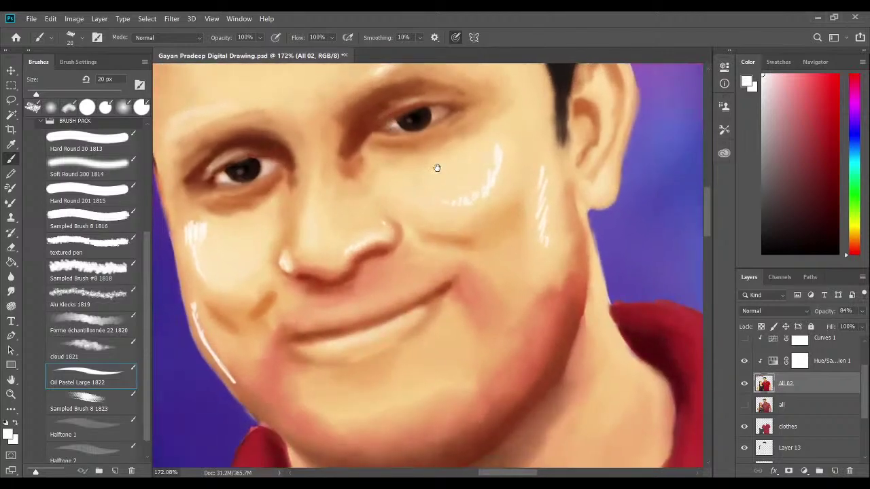
left_click_drag(435, 167, 450, 241)
left_click(11, 202)
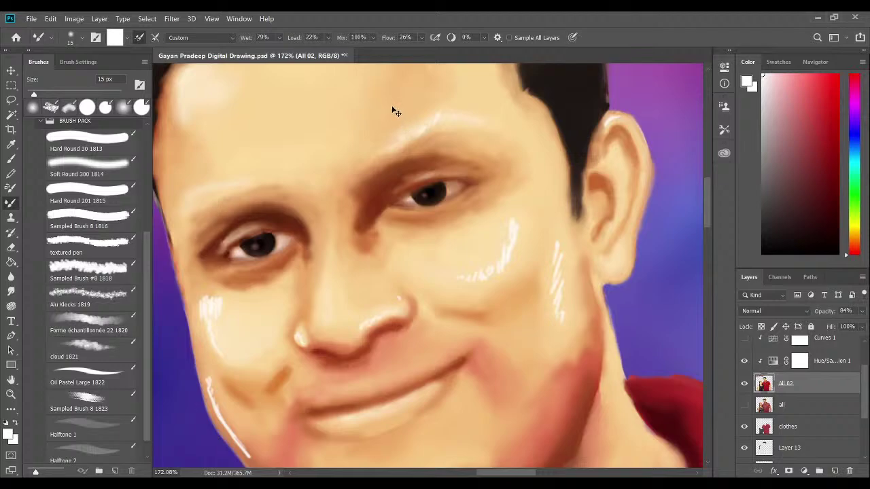
left_click(376, 41)
left_click_drag(414, 136, 429, 129)
left_click(382, 126, "alt")
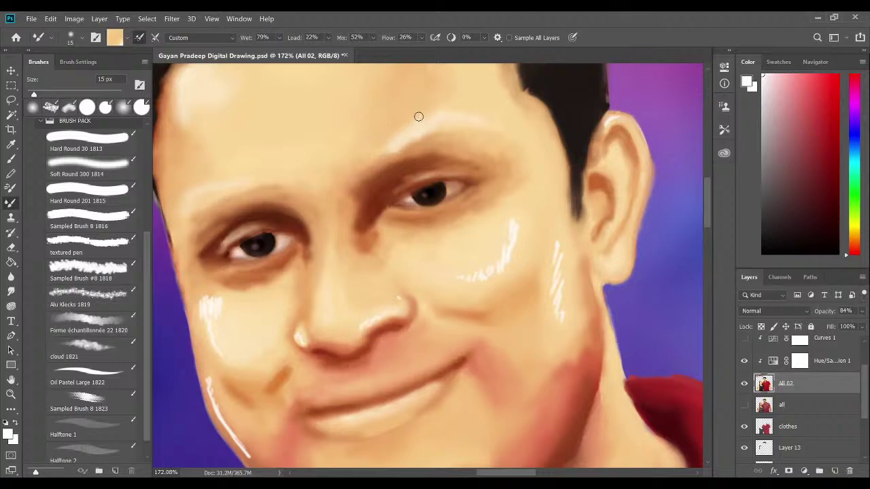
Blend the ear-side cheek highlight and the strokes in front of the ear with the Mixer Brush at 25 px.
key("bracketright")
key("bracketright")
mouse_move(513, 221)
left_mouse_down()
mouse_move(528, 241)
mouse_move(518, 227)
mouse_move(511, 242)
mouse_move(515, 226)
mouse_move(511, 259)
mouse_move(516, 253)
mouse_move(503, 273)
mouse_move(460, 279)
mouse_move(491, 267)
mouse_move(506, 221)
mouse_move(511, 236)
mouse_move(484, 273)
mouse_move(465, 274)
mouse_move(477, 284)
mouse_move(507, 278)
mouse_move(494, 287)
mouse_move(515, 253)
mouse_move(512, 266)
mouse_move(519, 237)
mouse_move(513, 274)
mouse_move(520, 258)
mouse_move(491, 280)
mouse_move(475, 269)
mouse_move(501, 241)
mouse_move(501, 220)
mouse_move(558, 239)
mouse_move(563, 307)
mouse_move(553, 270)
mouse_move(553, 301)
mouse_move(569, 305)
mouse_move(569, 319)
mouse_move(546, 343)
mouse_move(560, 322)
mouse_move(561, 346)
mouse_move(581, 308)
mouse_move(575, 330)
mouse_move(564, 290)
mouse_move(559, 346)
mouse_move(551, 246)
left_mouse_up()
left_click_drag(426, 313, 486, 234)
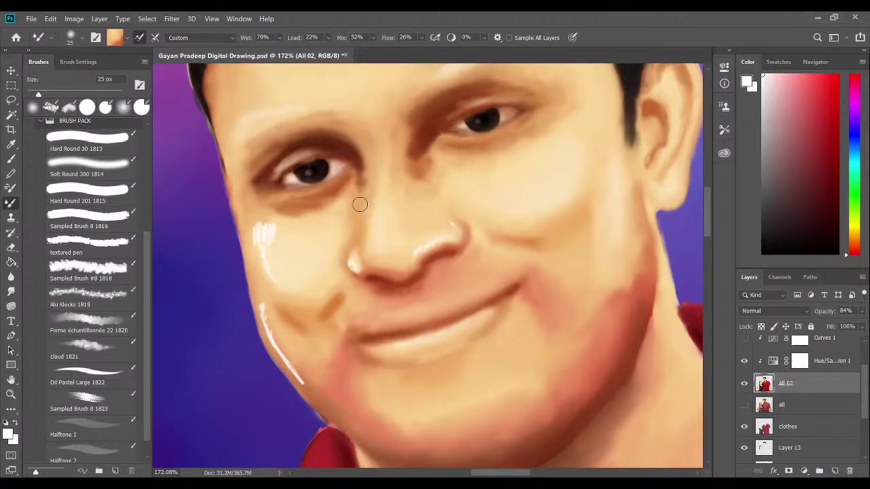
Soften the white nostril highlights into the man's nose with a smaller Mixer Brush.
key("bracketleft")
key("bracketleft")
key("bracketleft")
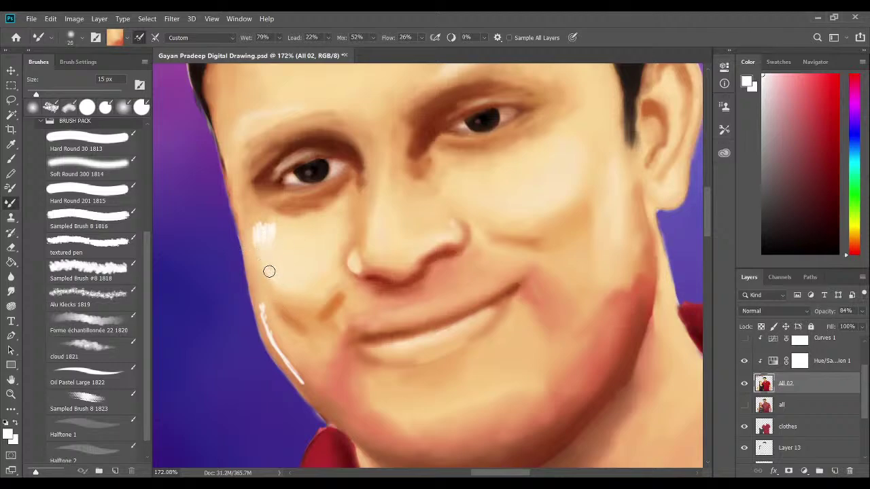
Try to blend the white highlight patch on the man's cheek beside the blue background at 20 px.
key("bracketright")
key("bracketleft")
mouse_move(250, 231)
left_mouse_down()
mouse_move(255, 242)
mouse_move(267, 237)
mouse_move(257, 224)
mouse_move(277, 243)
mouse_move(281, 225)
mouse_move(265, 225)
mouse_move(265, 247)
mouse_move(267, 225)
mouse_move(281, 237)
mouse_move(272, 250)
left_mouse_up()
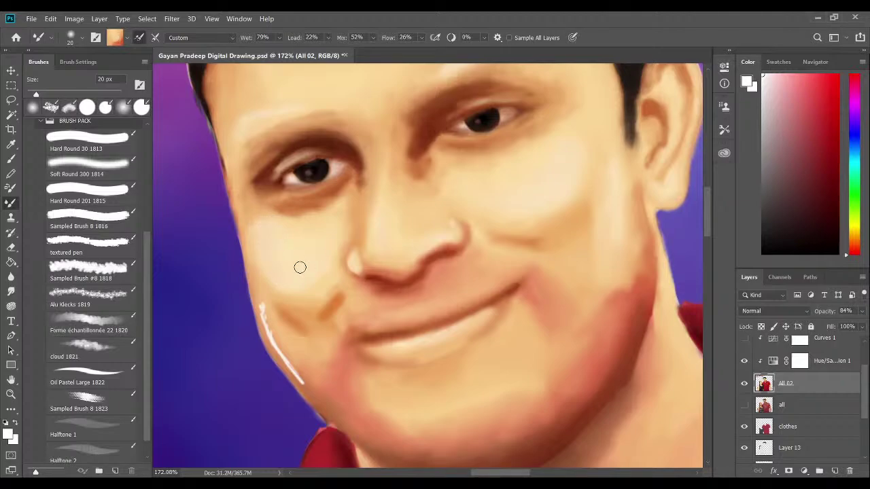
key("bracketright")
mouse_move(272, 228)
left_mouse_down()
mouse_move(256, 243)
mouse_move(274, 280)
left_mouse_up()
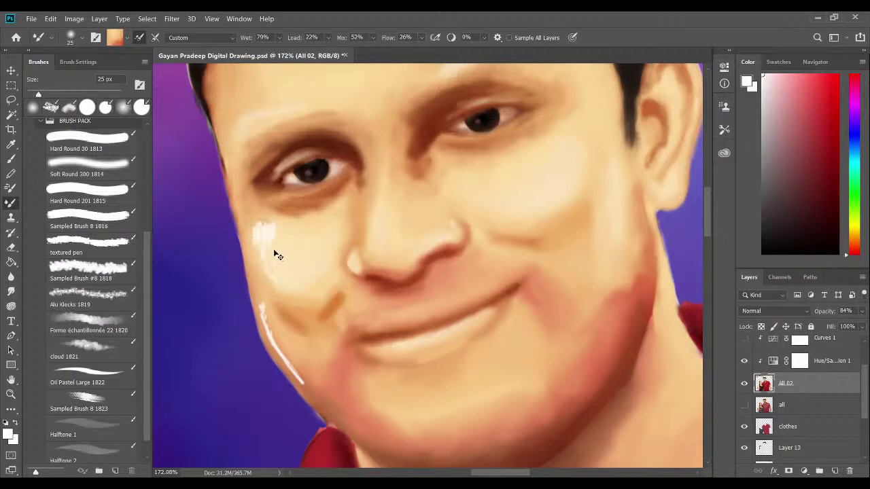
Blend the white cheek highlight on the background side into the skin, using the Mixer Brush at 15 px and 25 px.
key("bracketleft")
left_click_drag(257, 241, 263, 248)
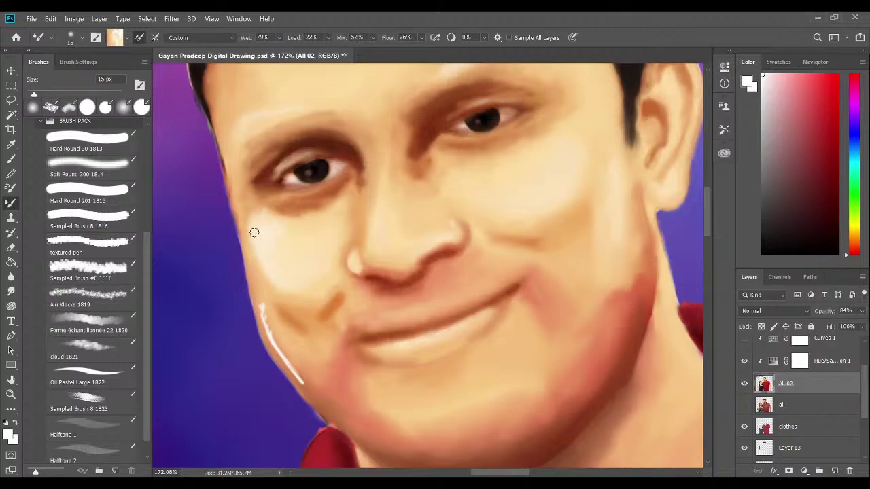
left_click(256, 234, "alt")
left_click_drag(250, 223, 258, 268)
left_click(246, 221, "alt")
key("bracketright")
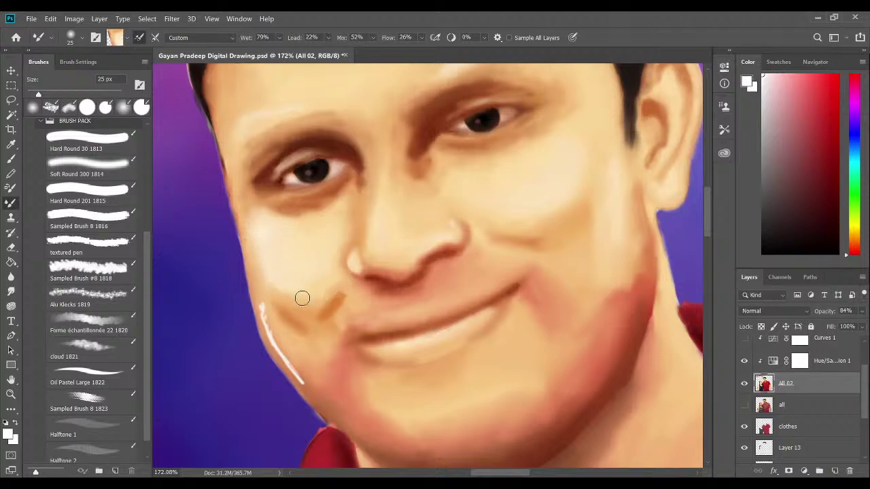
left_click(273, 290, "alt")
left_click(270, 301, "alt")
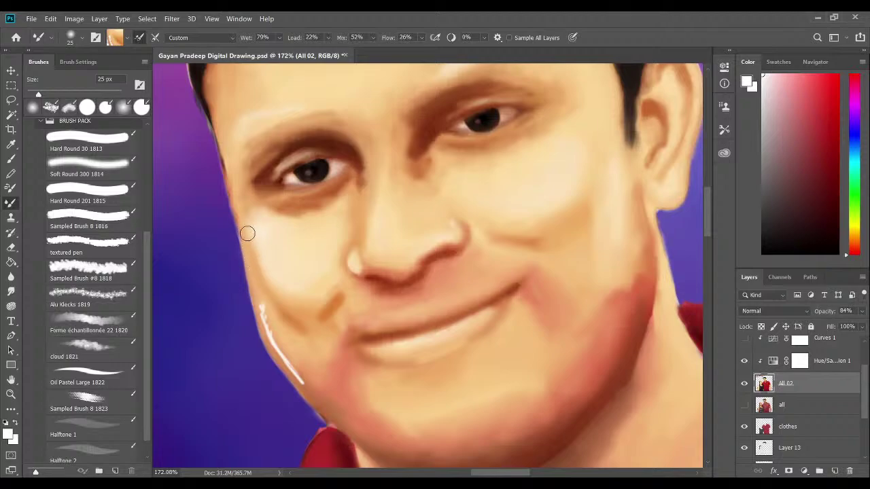
left_click(278, 276, "alt")
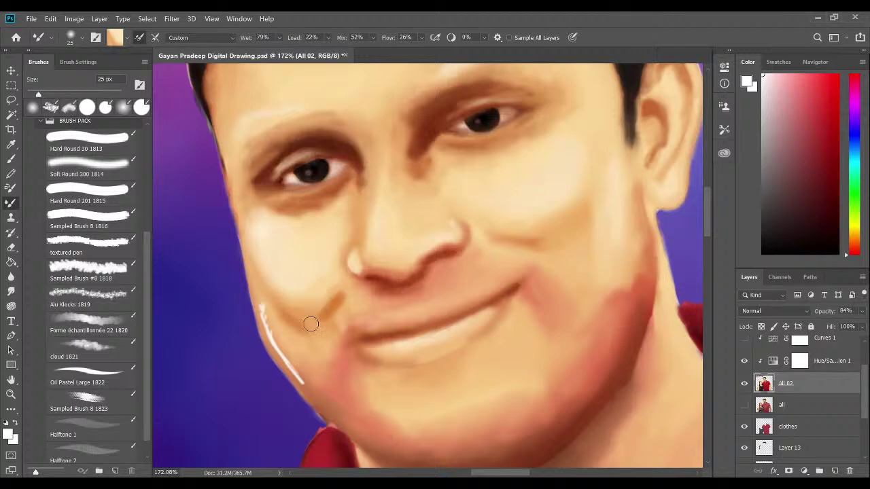
Soften the upper part of the white jaw rim highlight beside the background with the Mixer Brush at 10 and 15 px.
left_click_drag(310, 325, 299, 270)
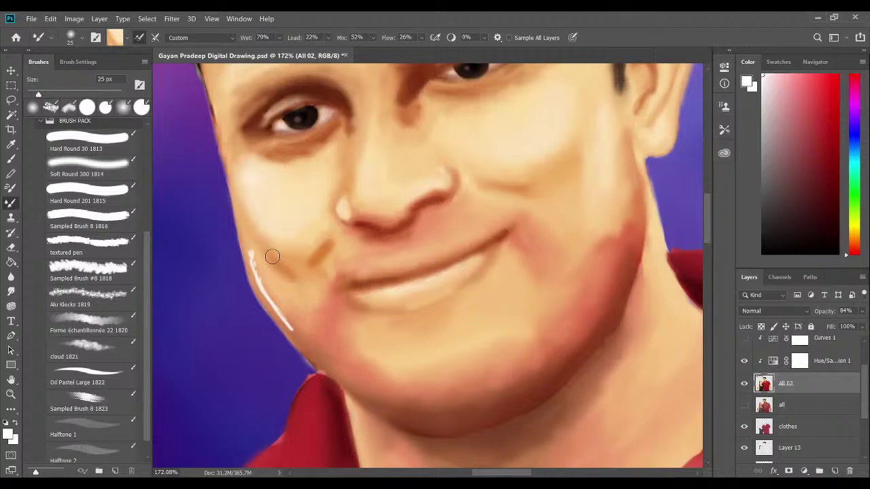
key("bracketleft")
key("bracketleft")
key("bracketleft")
key("bracketright")
left_click(252, 270, "alt")
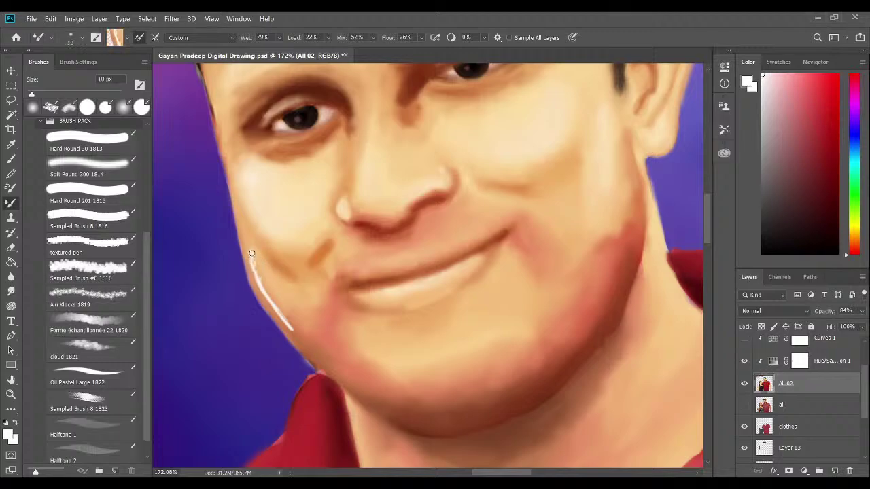
left_click_drag(252, 253, 255, 271)
key("bracketright")
left_click_drag(252, 267, 263, 288)
left_click_drag(266, 296, 280, 310)
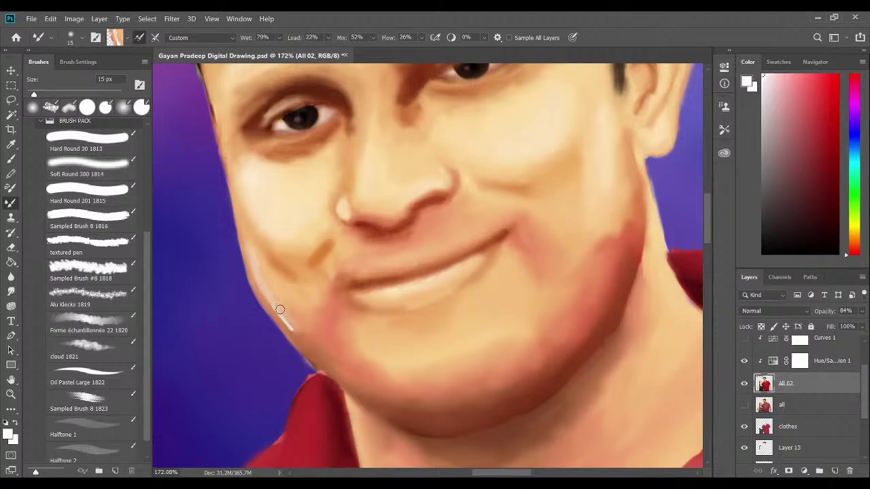
Blend the remaining white line down to the lower jaw and smooth the skin beside it at 15 px.
left_click(250, 261, "alt")
mouse_move(246, 255)
left_mouse_down()
mouse_move(256, 288)
mouse_move(272, 293)
mouse_move(276, 317)
mouse_move(297, 337)
left_mouse_up()
left_click(247, 261, "alt")
mouse_move(260, 295)
left_mouse_down()
mouse_move(290, 329)
mouse_move(261, 283)
mouse_move(275, 308)
mouse_move(263, 303)
mouse_move(306, 343)
mouse_move(271, 303)
mouse_move(300, 336)
mouse_move(277, 302)
mouse_move(311, 330)
mouse_move(293, 304)
mouse_move(279, 308)
mouse_move(259, 265)
mouse_move(278, 301)
mouse_move(258, 270)
mouse_move(263, 290)
mouse_move(258, 263)
mouse_move(286, 312)
mouse_move(262, 277)
mouse_move(302, 305)
left_mouse_up()
left_click_drag(310, 298, 297, 313)
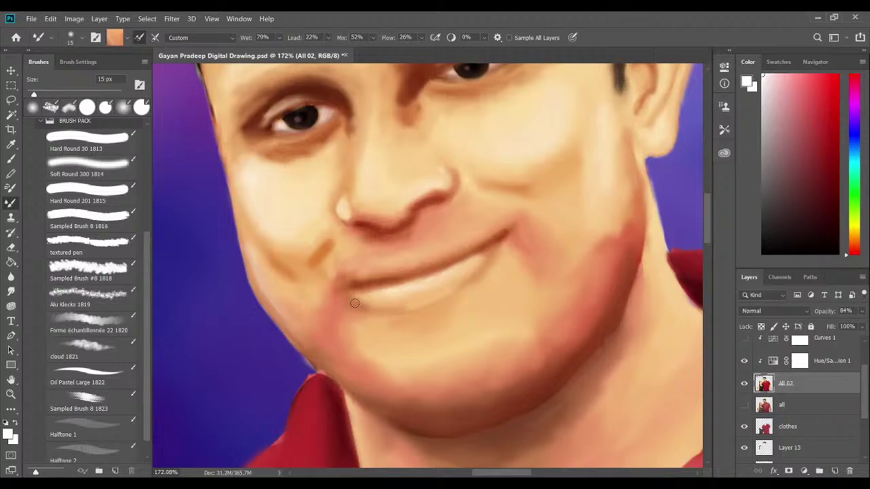
left_click(243, 236, "alt")
Smooth the white highlight on the man's forehead near the hairline with the Mixer Brush at 20 px.
key("bracketright")
left_click_drag(540, 182, 594, 369)
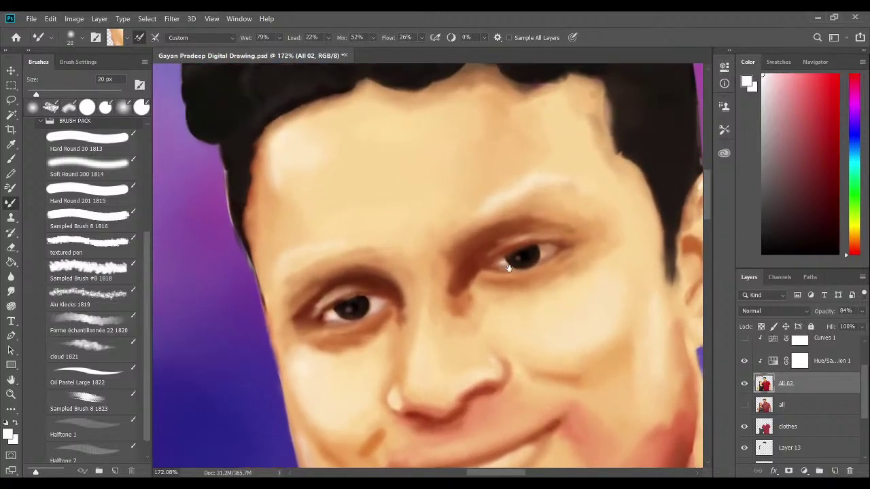
left_click(283, 149, "alt")
mouse_move(274, 155)
left_mouse_down()
mouse_move(281, 139)
mouse_move(274, 151)
mouse_move(281, 181)
mouse_move(290, 160)
mouse_move(305, 162)
mouse_move(285, 152)
mouse_move(294, 169)
mouse_move(305, 168)
mouse_move(310, 149)
left_mouse_up()
left_click(291, 163, "alt")
left_click(265, 147, "alt")
mouse_move(269, 146)
left_mouse_down()
mouse_move(269, 155)
mouse_move(271, 136)
mouse_move(267, 182)
left_mouse_up()
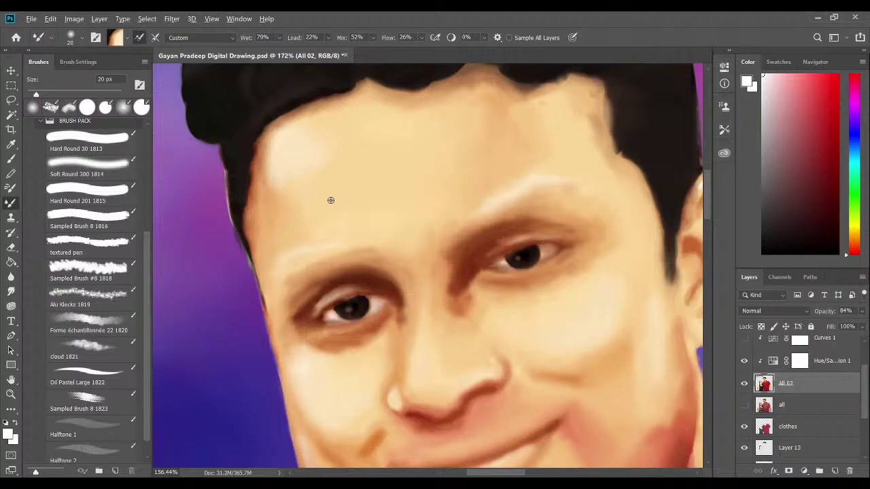
Save the portrait document with the blended face highlights.
scroll(332, 201, "down", 16)
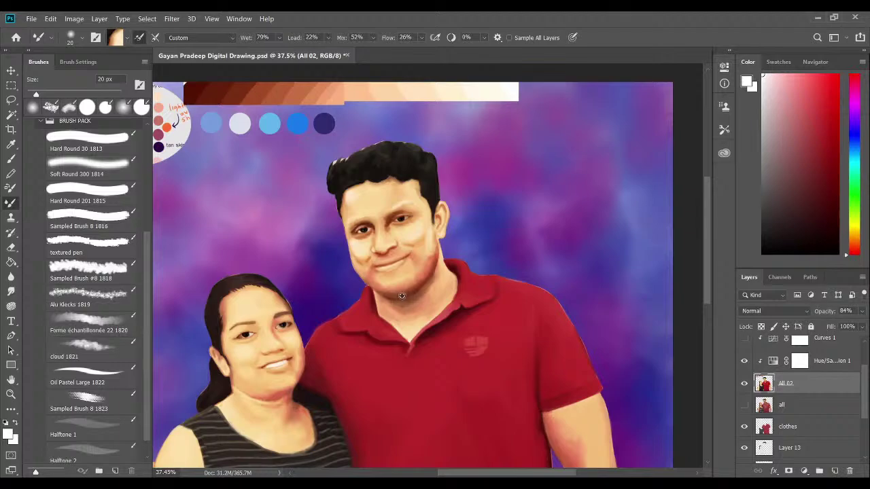
scroll(436, 292, "down", 2)
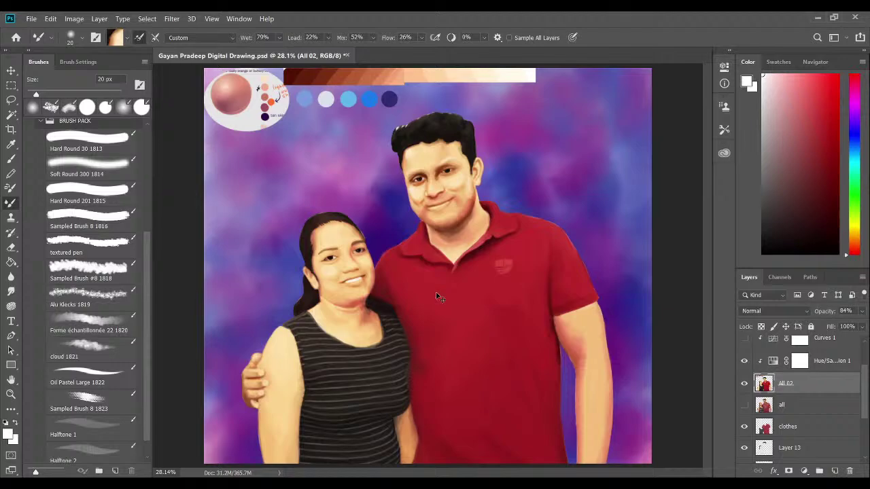
key("ctrl+s")
Examine the man's blended face, hair outline and surroundings at different magnifications.
scroll(457, 225, "up", 6)
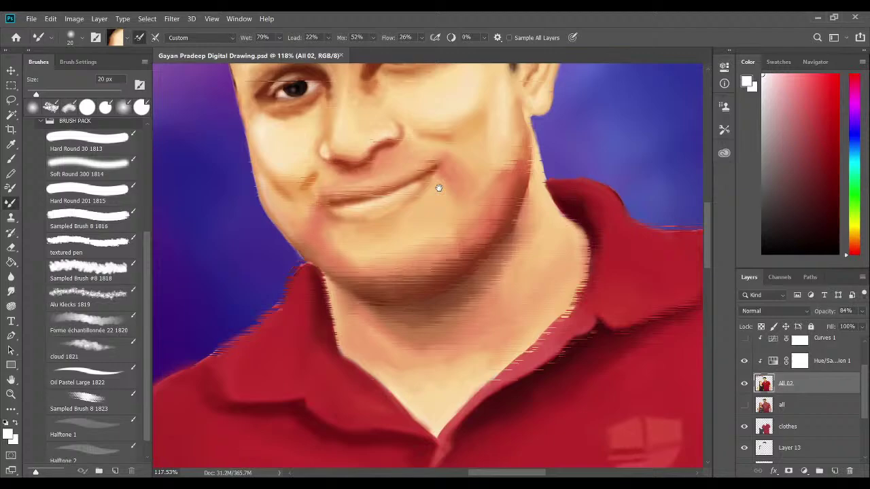
left_click_drag(438, 187, 437, 238)
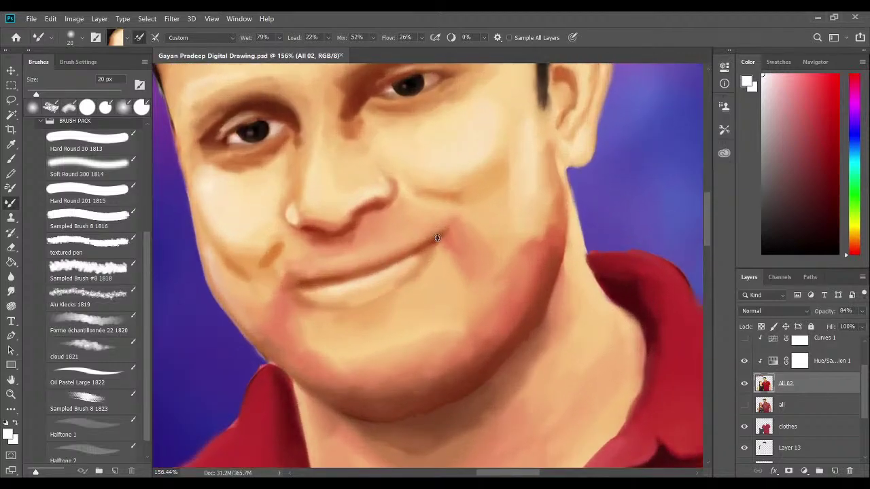
scroll(437, 238, "up", 3)
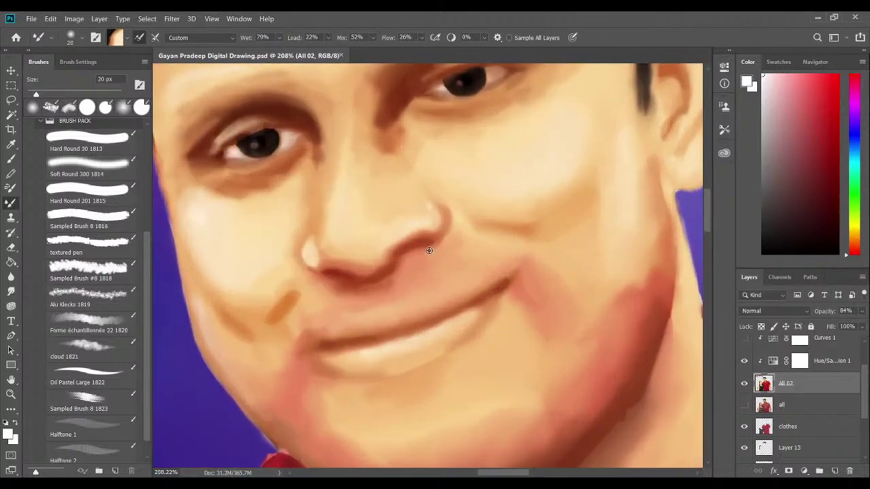
mouse_move(429, 251)
left_mouse_down()
mouse_move(406, 266)
mouse_move(460, 279)
mouse_move(469, 253)
left_mouse_up()
scroll(468, 252, "down", 4)
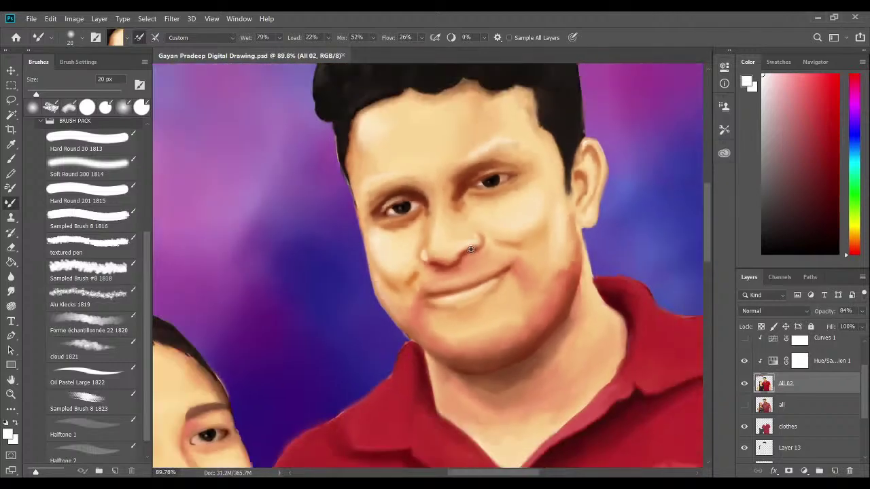
left_click_drag(486, 205, 364, 321)
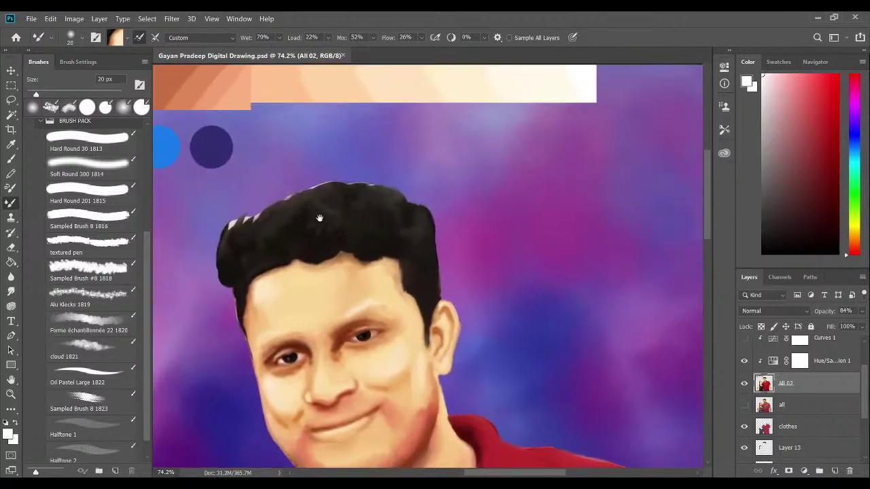
left_click_drag(320, 218, 329, 225)
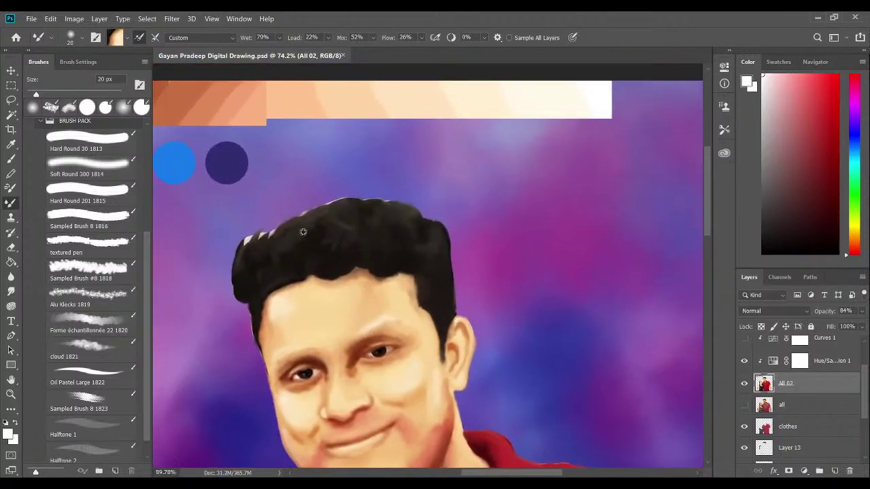
scroll(303, 231, "up", 3)
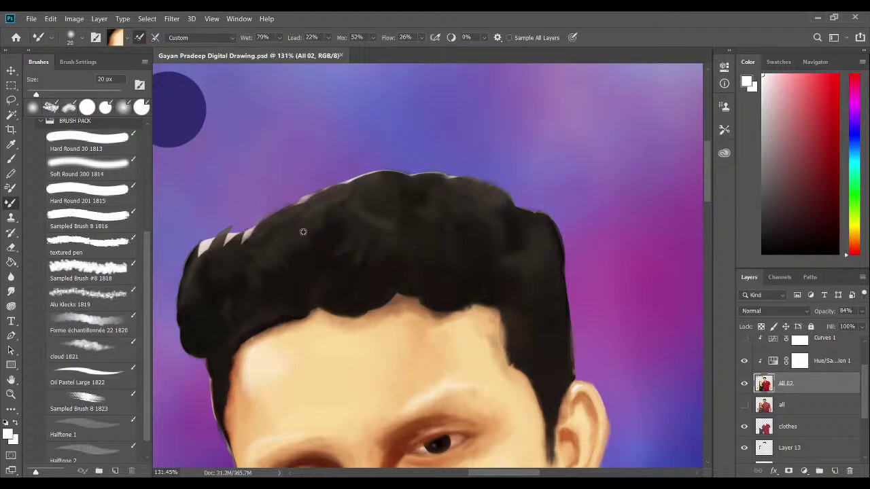
scroll(303, 232, "down", 3)
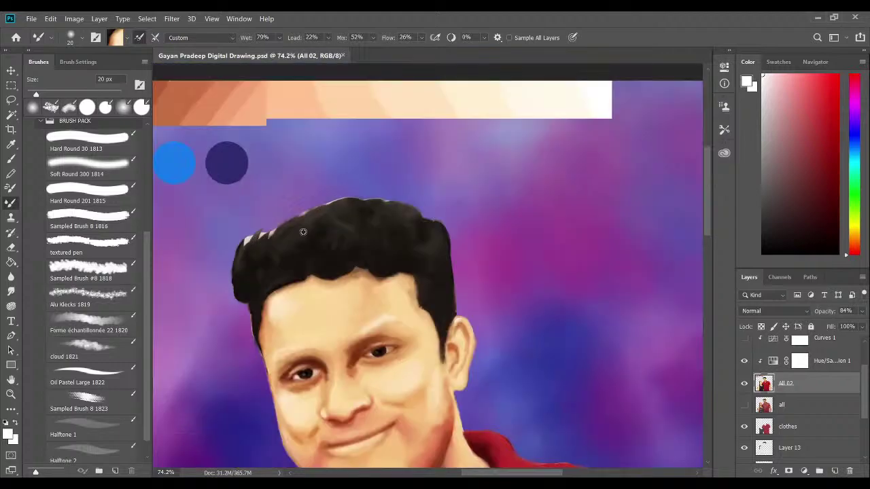
scroll(379, 271, "down", 1)
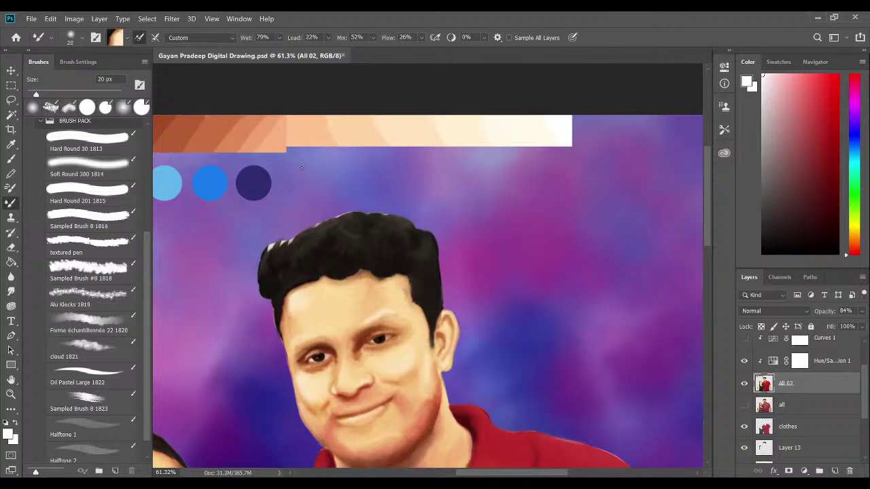
Sample a dark reddish brown from the skin palette and darken under the man's nose with the Oil Pastel Large brush at 15 px.
left_click_drag(252, 197, 399, 223)
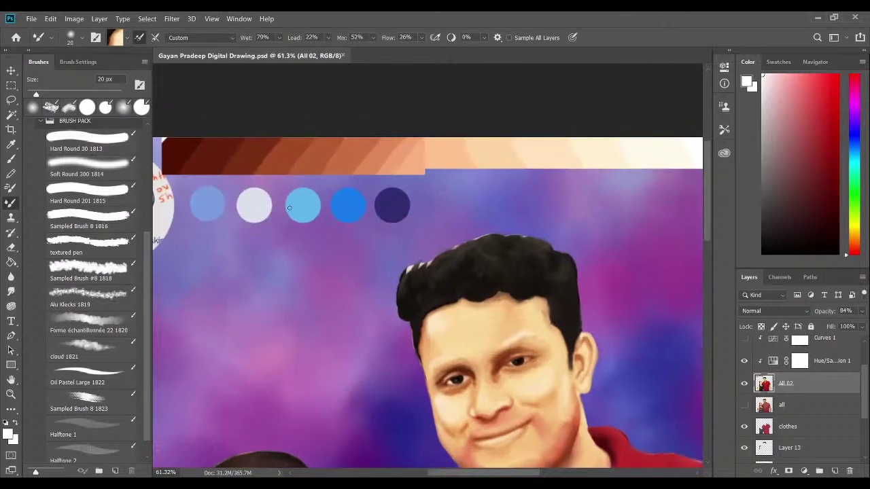
left_click(9, 162)
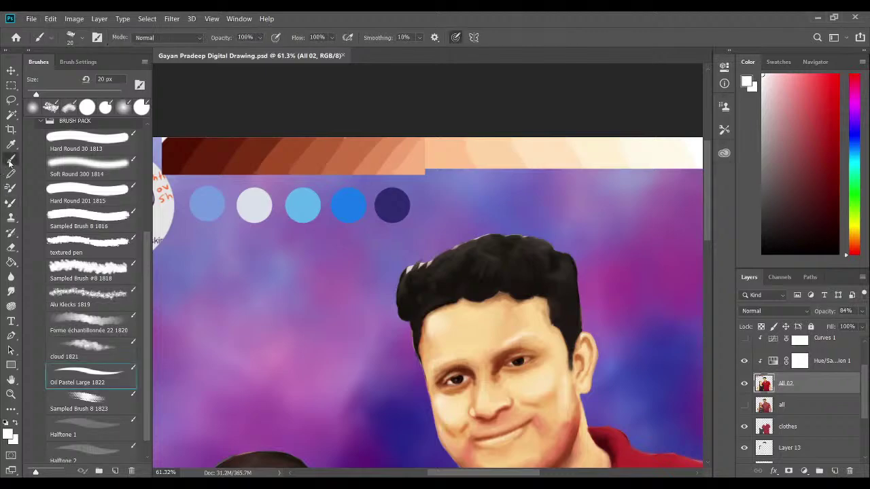
left_click(260, 160, "alt")
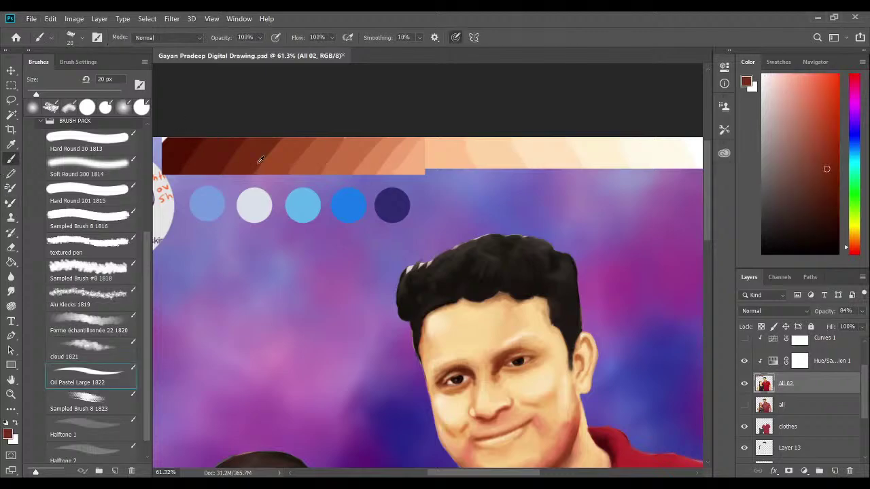
scroll(406, 217, "up", 6)
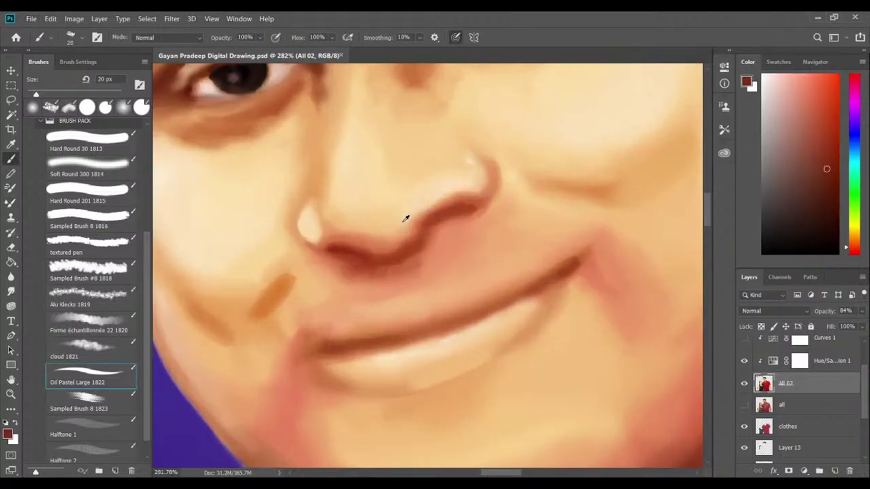
scroll(415, 258, "down", 3)
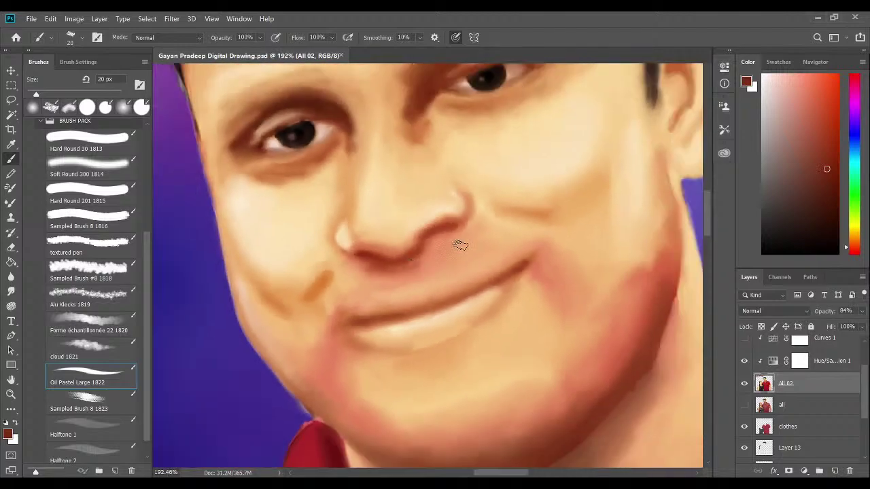
key("bracketleft")
left_click_drag(428, 234, 420, 244)
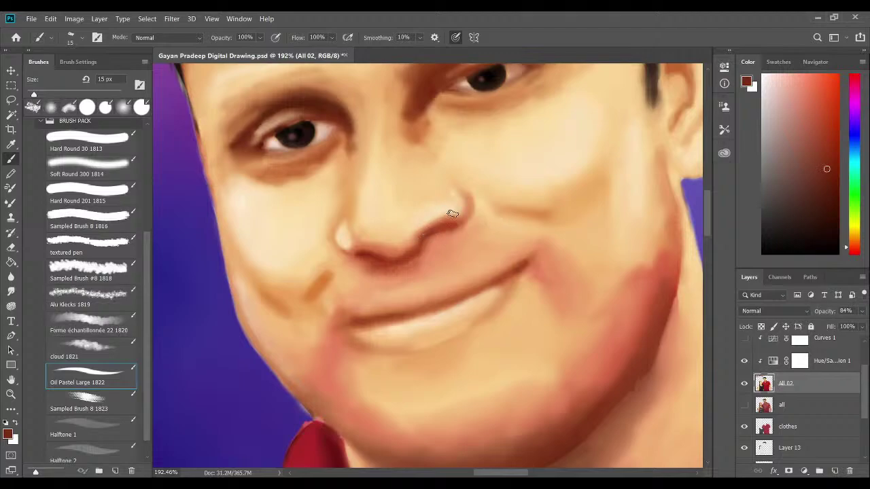
Sample a darker brown from the skin palette and outline the outer curves of both nostrils on the man's nose.
scroll(455, 206, "down", 5)
left_click_drag(420, 175, 410, 303)
scroll(412, 294, "down", 2)
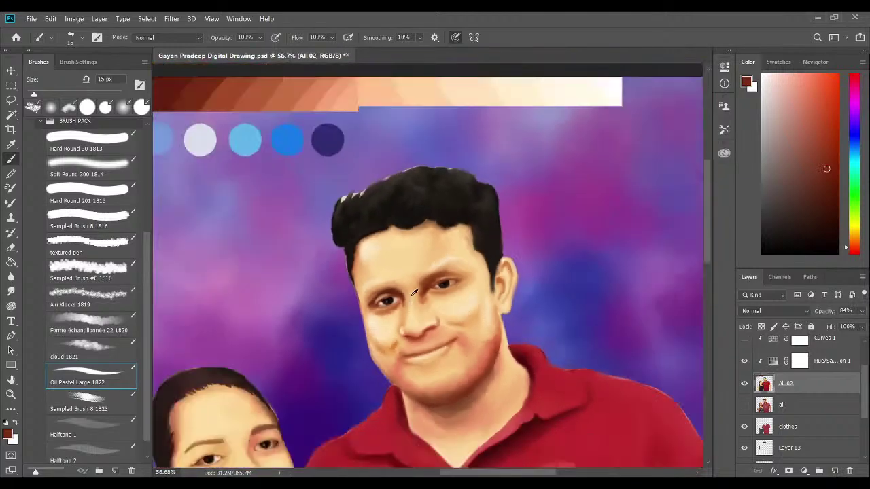
scroll(333, 218, "down", 2)
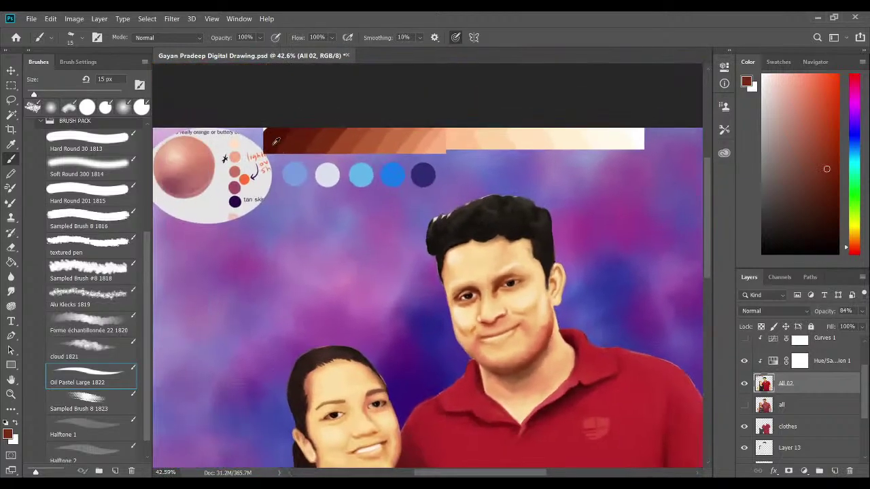
scroll(437, 288, "up", 6)
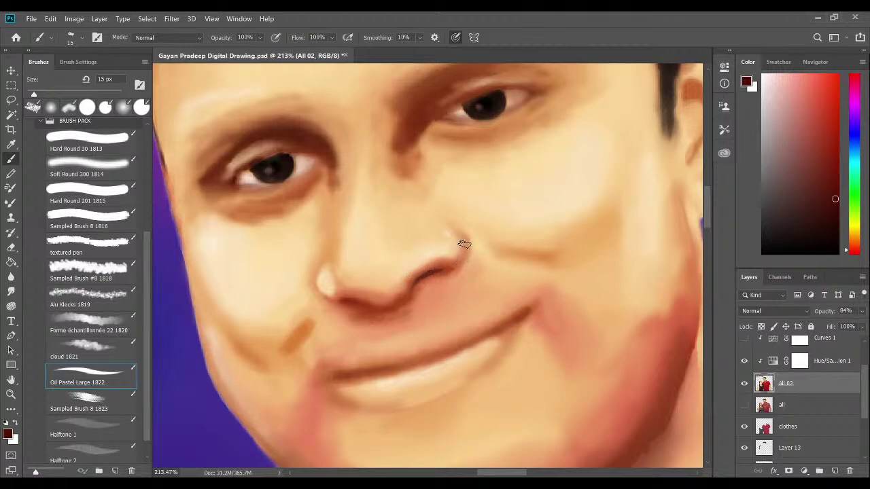
mouse_move(467, 239)
left_mouse_down()
mouse_move(452, 279)
mouse_move(464, 245)
mouse_move(453, 269)
mouse_move(459, 263)
mouse_move(464, 249)
mouse_move(435, 283)
left_mouse_up()
left_click_drag(463, 235, 440, 277)
key("ctrl+z")
left_click_drag(466, 239, 453, 274)
left_click_drag(464, 240, 452, 273)
left_click_drag(317, 284, 341, 303)
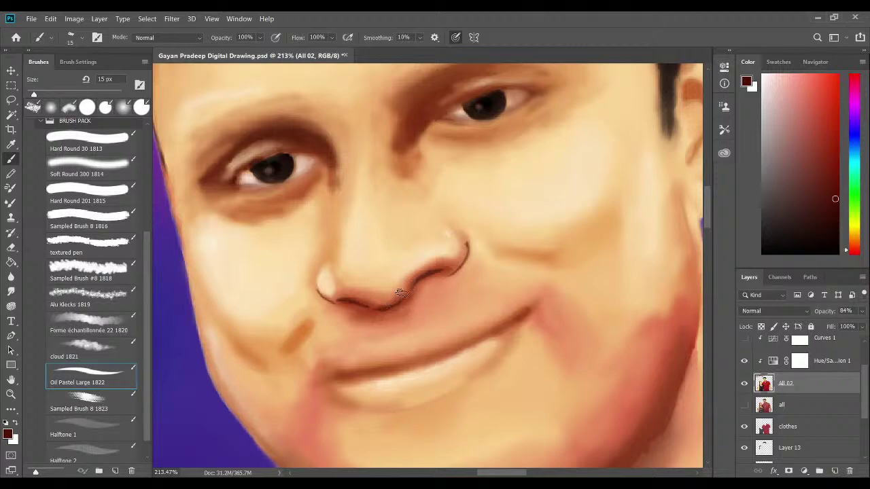
Paint short dark brown strokes in the smile fold beside the man's mouth and in the crease on the left cheek.
left_click_drag(389, 212, 412, 270)
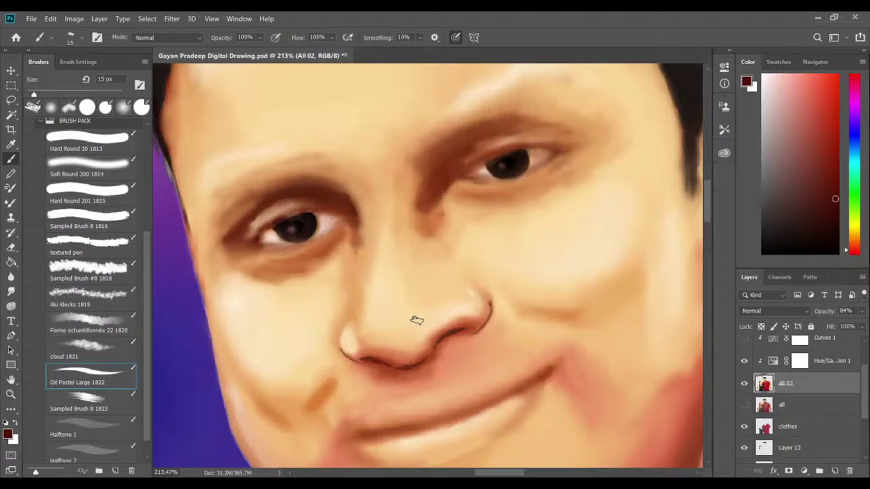
scroll(417, 320, "down", 3)
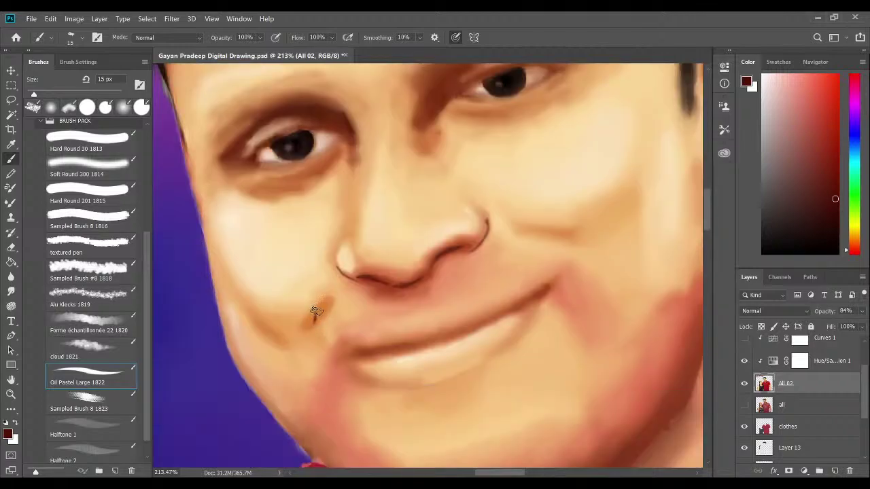
mouse_move(315, 312)
left_mouse_down()
mouse_move(320, 304)
mouse_move(317, 337)
mouse_move(317, 312)
left_mouse_up()
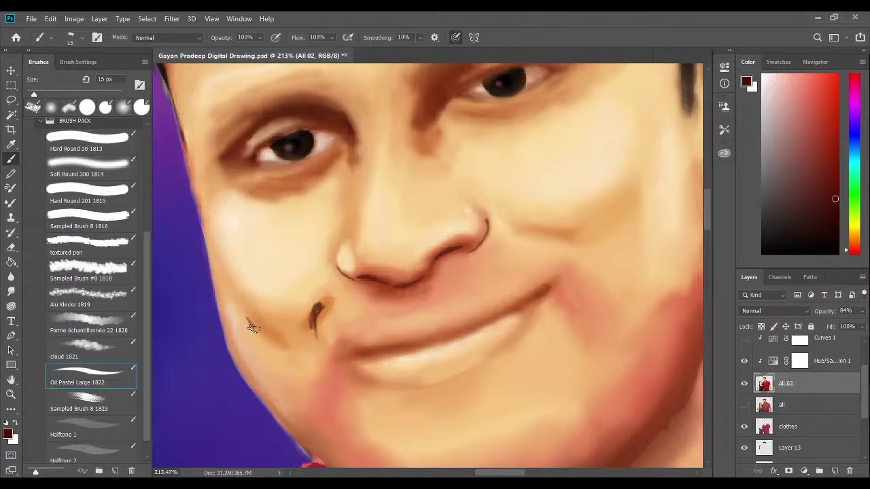
left_click_drag(253, 328, 274, 340)
Darken both corners of the man's mouth with dark brown and undo the last line drawn along the lips.
left_click_drag(541, 291, 554, 279)
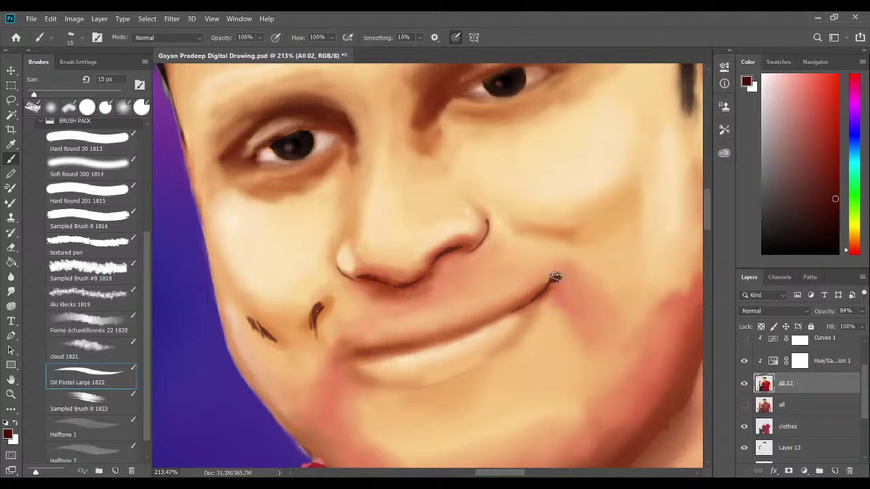
left_click_drag(555, 277, 532, 296)
left_click(345, 355)
key("ctrl+z")
mouse_move(339, 359)
left_mouse_down()
mouse_move(394, 358)
mouse_move(350, 360)
mouse_move(416, 350)
left_mouse_up()
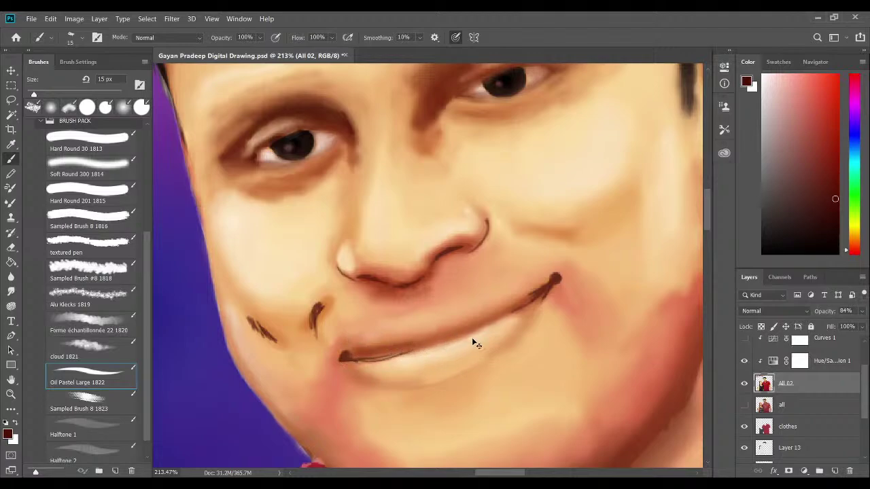
key("ctrl+z")
Trace the lower and upper edges of the man's lip line in dark brown and add short strokes at the left mouth corner.
left_click_drag(372, 358, 439, 347)
left_click_drag(442, 346, 479, 326)
mouse_move(367, 351)
left_mouse_down()
mouse_move(406, 348)
mouse_move(350, 349)
mouse_move(433, 334)
mouse_move(416, 336)
mouse_move(518, 306)
left_mouse_up()
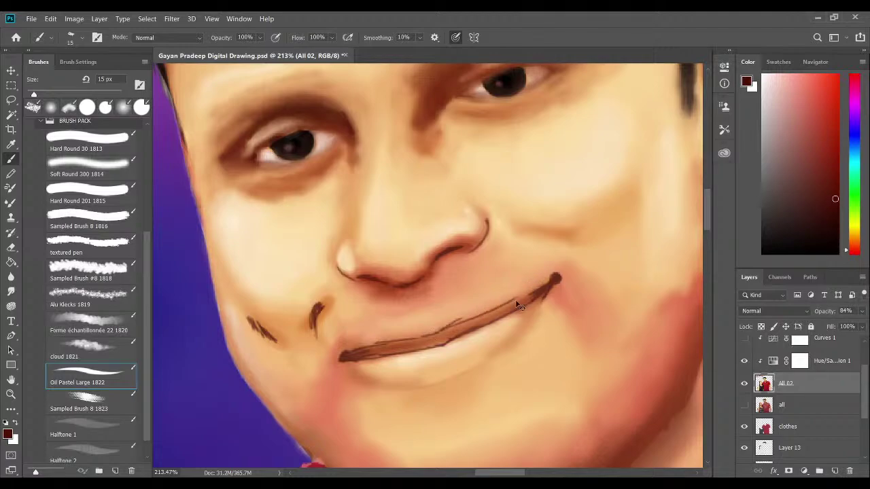
key("ctrl+z")
left_click_drag(445, 333, 555, 279)
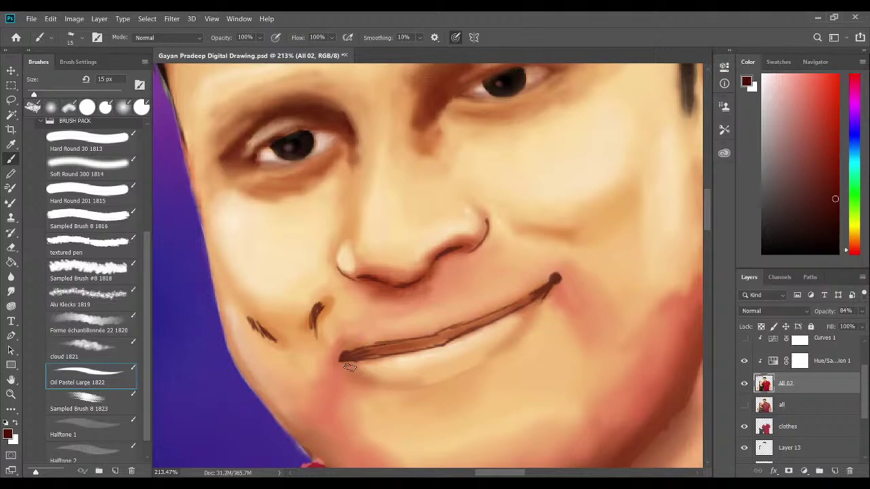
left_click_drag(343, 363, 350, 372)
Sample a lighter reddish brown from the nose shadow and hatch around the left smile fold and cheek crease.
left_click(364, 275, "alt")
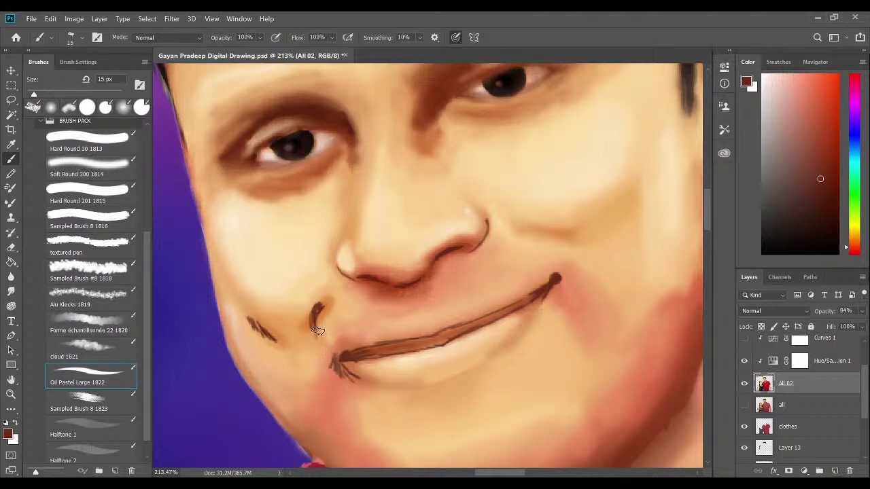
left_click_drag(321, 317, 316, 315)
left_click_drag(313, 329, 320, 346)
mouse_move(314, 313)
left_mouse_down()
mouse_move(297, 323)
mouse_move(312, 330)
mouse_move(307, 323)
left_mouse_up()
mouse_move(245, 311)
left_mouse_down()
mouse_move(267, 333)
mouse_move(260, 314)
mouse_move(281, 337)
mouse_move(265, 315)
mouse_move(289, 333)
left_mouse_up()
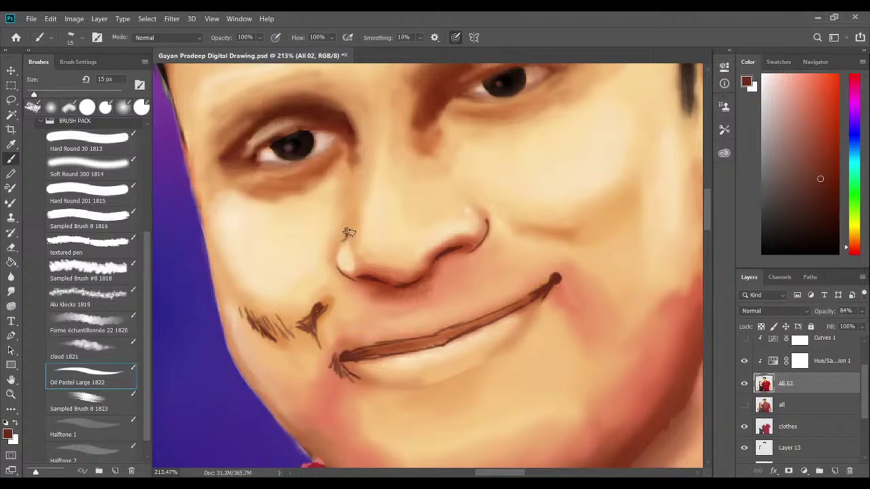
Draw brown contour lines along the sides of the man's nose and hatch the start of the right cheek's smile fold.
left_click_drag(348, 234, 352, 214)
left_click_drag(535, 265, 485, 266)
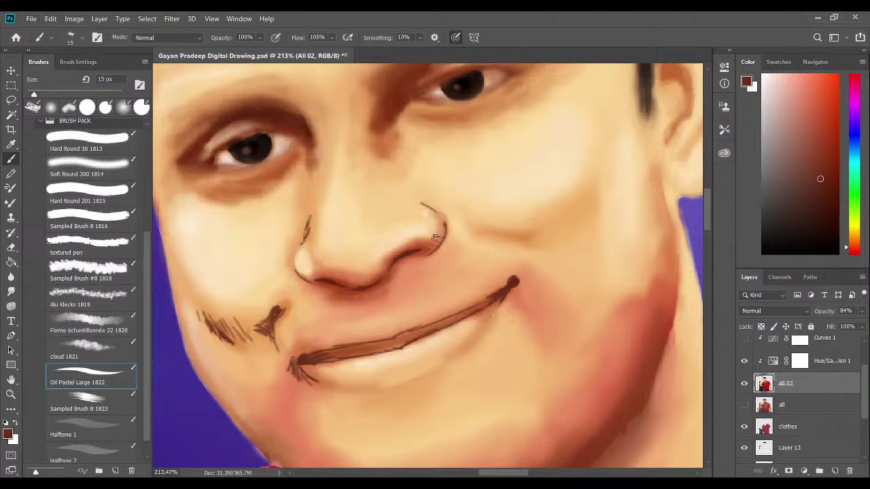
mouse_move(421, 203)
left_mouse_down()
mouse_move(443, 223)
mouse_move(435, 253)
left_mouse_up()
left_click_drag(431, 203, 444, 204)
left_click_drag(490, 241, 508, 243)
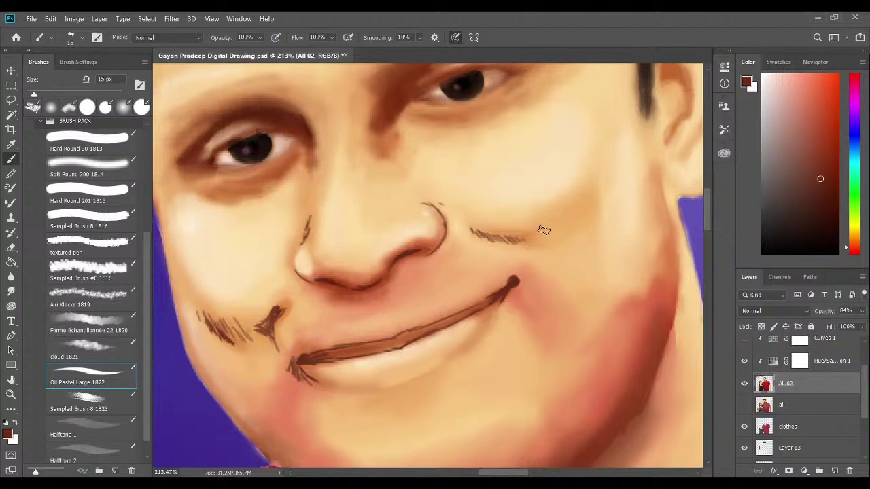
Hatch short brown strokes up the right cheek crease and below both corners of the man's mouth.
mouse_move(546, 236)
left_mouse_down()
mouse_move(543, 223)
mouse_move(554, 223)
mouse_move(550, 231)
mouse_move(573, 215)
mouse_move(573, 197)
mouse_move(588, 202)
mouse_move(598, 162)
left_mouse_up()
scroll(571, 289, "down", 2)
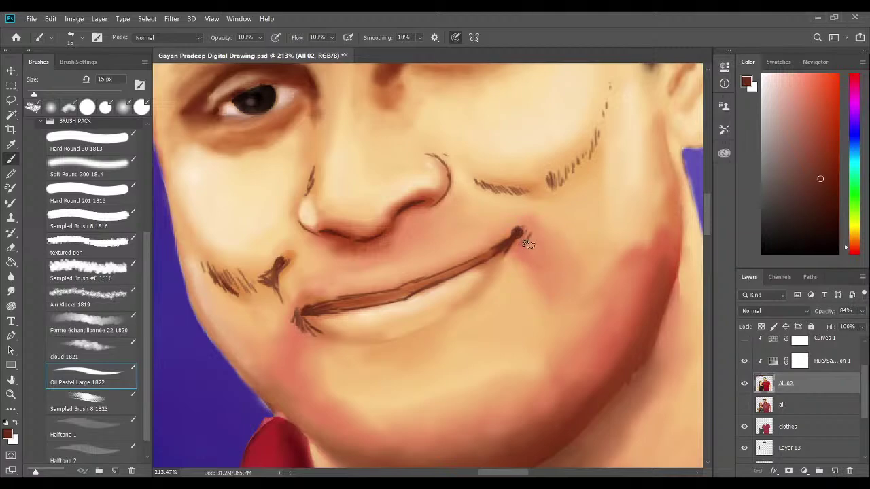
mouse_move(531, 242)
left_mouse_down()
mouse_move(546, 275)
mouse_move(581, 298)
mouse_move(568, 260)
left_mouse_up()
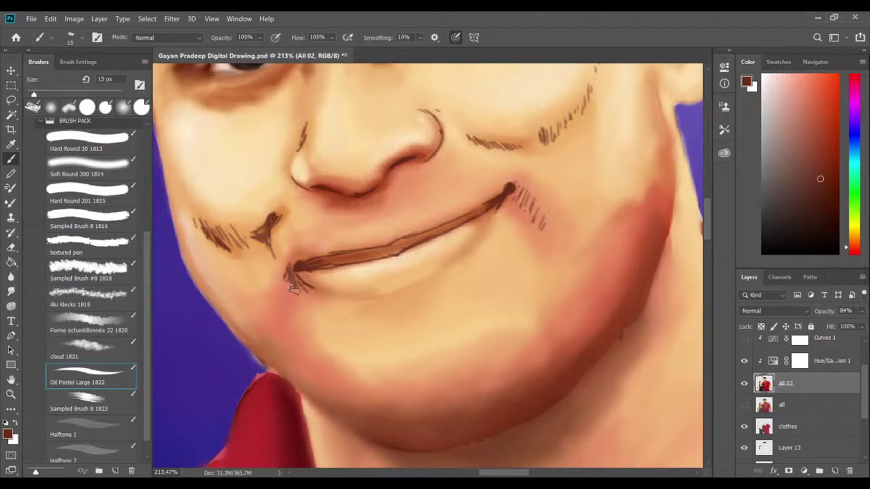
left_click_drag(284, 290, 285, 305)
left_click_drag(275, 300, 282, 309)
Hatch a row of short slanted brown strokes across the man's chin above the shadowed underside.
left_click_drag(355, 356, 323, 338)
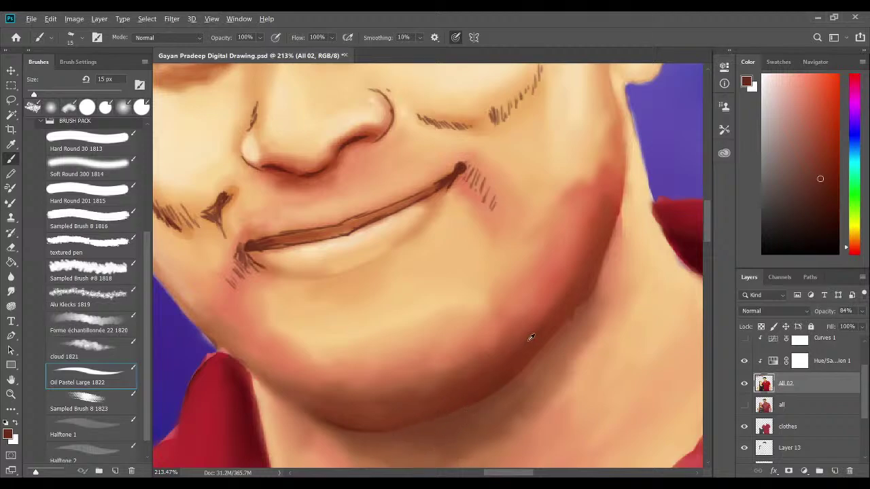
scroll(531, 337, "down", 10)
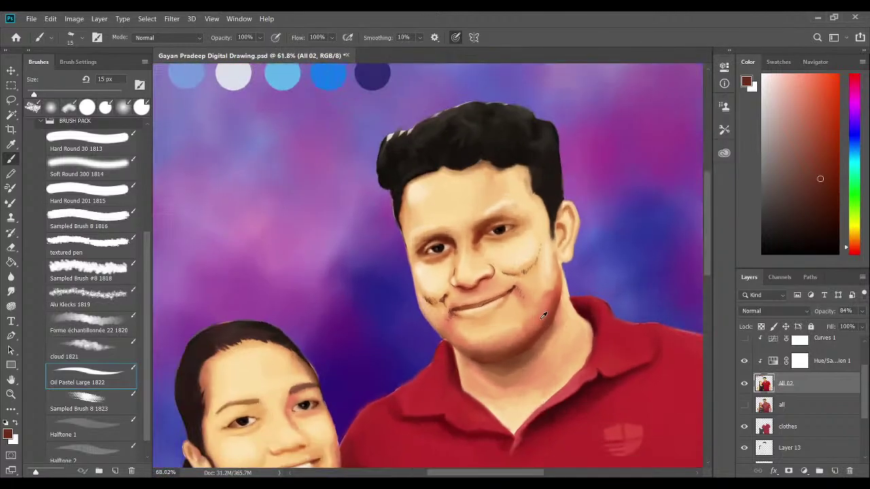
scroll(543, 316, "up", 6)
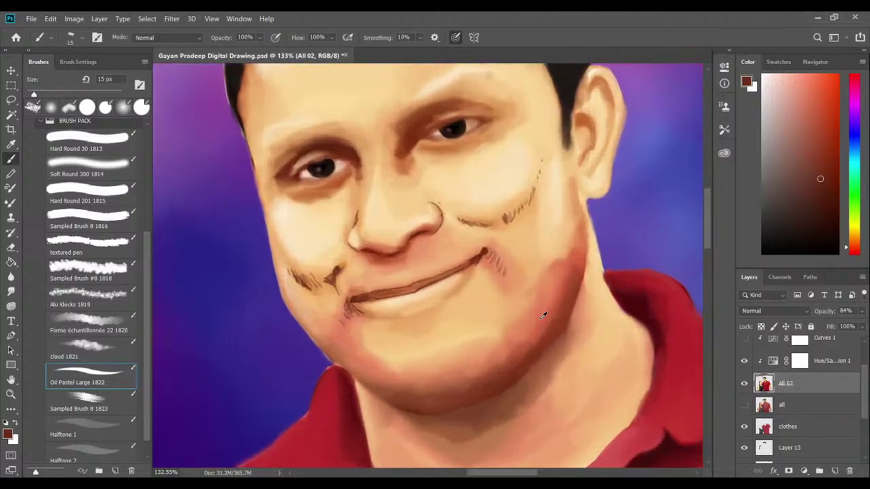
scroll(544, 316, "down", 2)
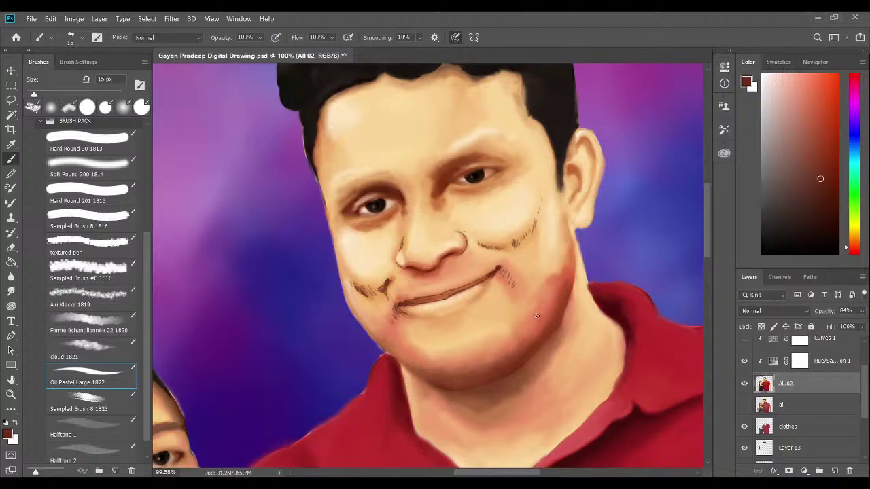
scroll(537, 316, "up", 4)
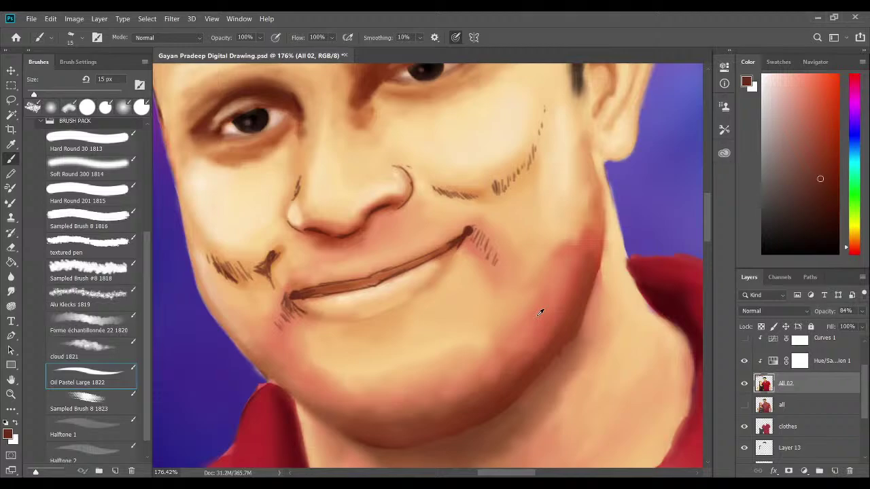
scroll(540, 313, "up", 2)
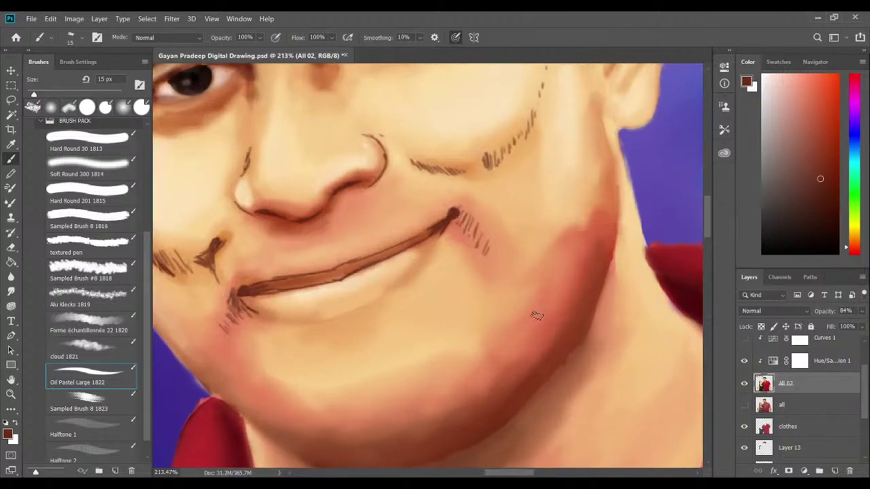
left_click_drag(432, 402, 435, 329)
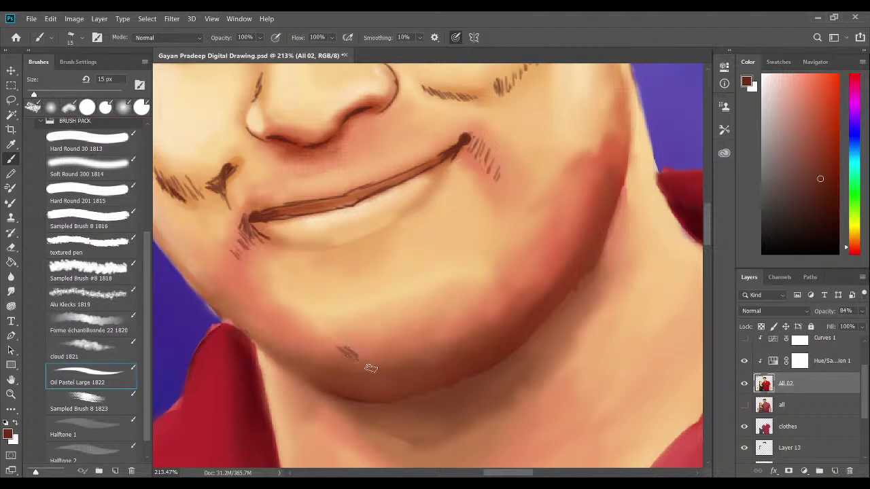
mouse_move(351, 351)
left_mouse_down()
mouse_move(410, 360)
mouse_move(428, 343)
mouse_move(485, 332)
left_mouse_up()
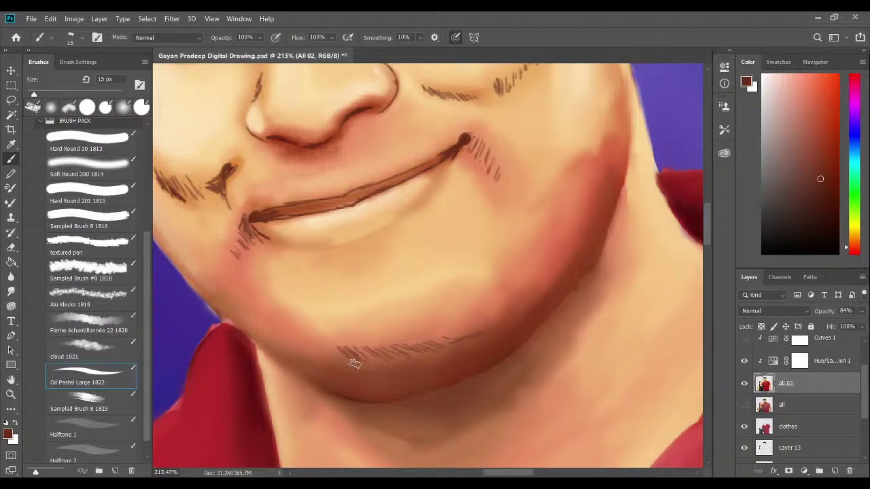
left_click_drag(325, 335, 335, 339)
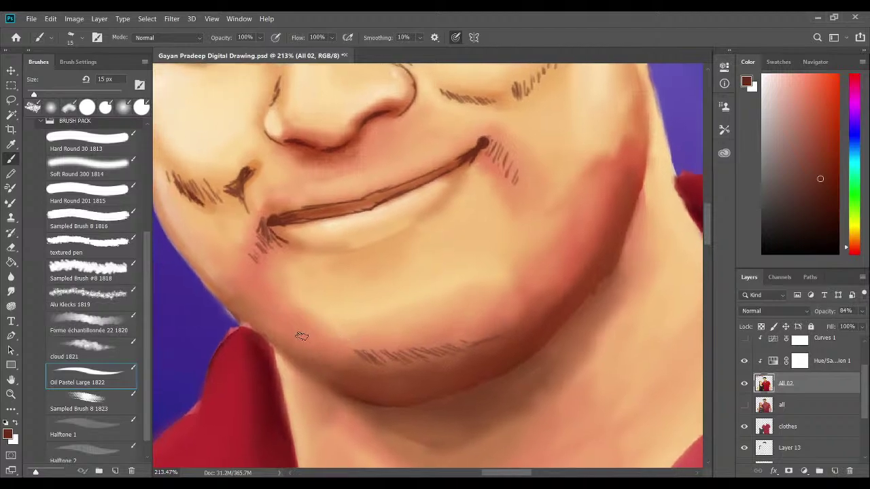
Line the left jaw edge in brown and hatch between the jaw and the left corner of the mouth.
left_click_drag(270, 320, 363, 351)
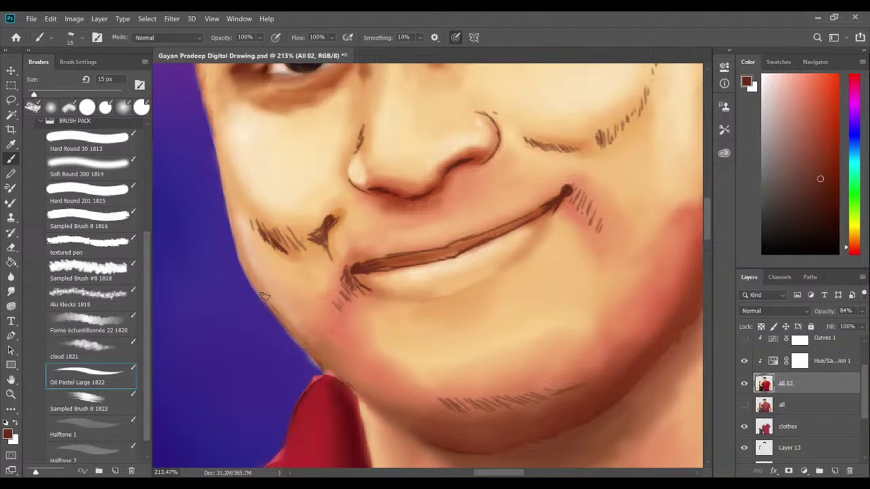
left_click_drag(269, 302, 324, 360)
mouse_move(325, 353)
left_mouse_down()
mouse_move(357, 364)
mouse_move(320, 346)
mouse_move(348, 353)
mouse_move(316, 339)
mouse_move(349, 347)
mouse_move(321, 328)
mouse_move(345, 316)
left_mouse_up()
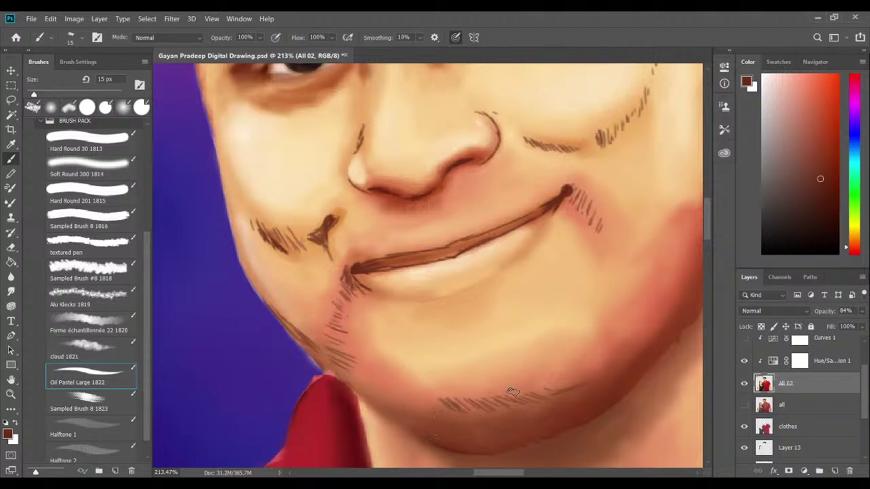
Continue the brown hatching from the chin up along the shadow of the right jaw.
mouse_move(553, 369)
left_mouse_down()
mouse_move(510, 384)
mouse_move(514, 403)
mouse_move(533, 401)
left_mouse_up()
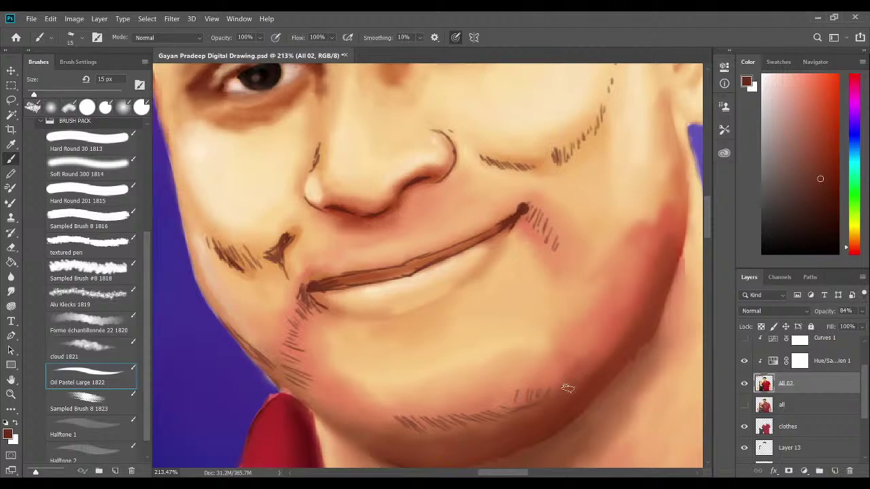
left_click_drag(581, 376, 609, 352)
mouse_move(630, 318)
left_mouse_down()
mouse_move(616, 347)
mouse_move(587, 307)
left_mouse_up()
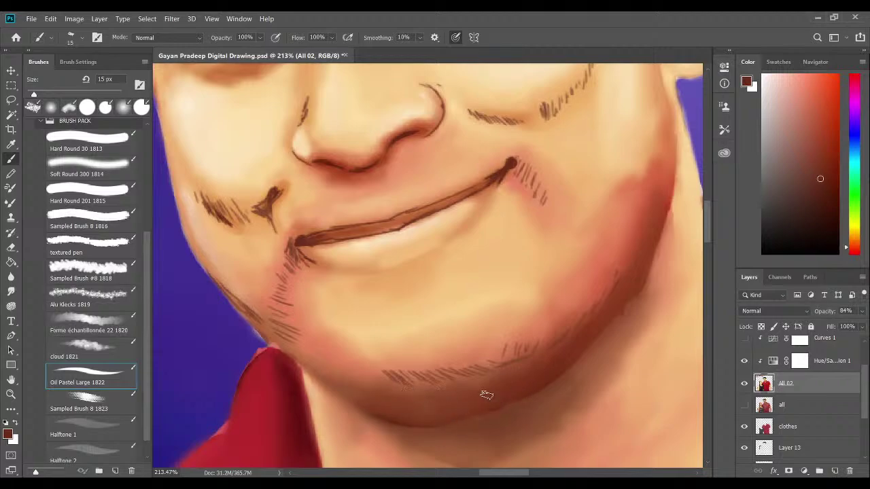
Sample a darker brown from the painted colour strip and line the lower left edge of the jaw.
scroll(474, 392, "down", 6)
scroll(476, 376, "down", 4)
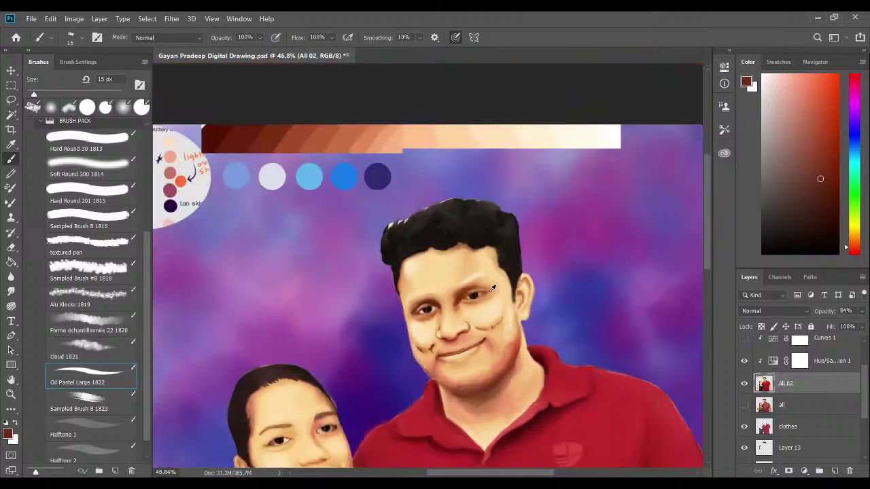
scroll(493, 288, "down", 3)
scroll(473, 250, "up", 3)
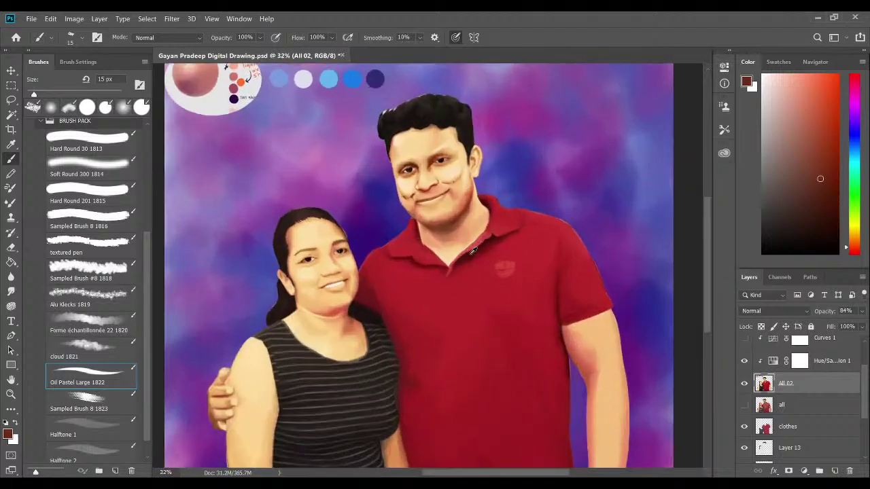
left_click_drag(445, 169, 465, 292)
left_click(288, 168, "alt")
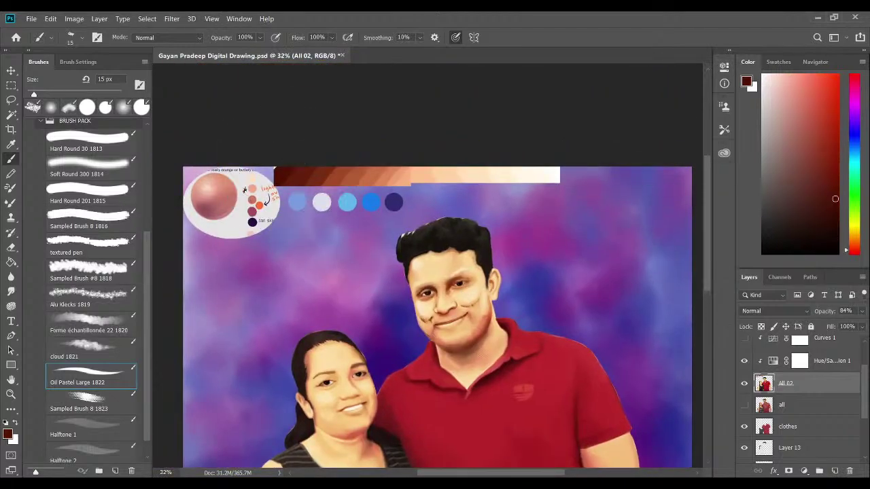
scroll(485, 354, "up", 4)
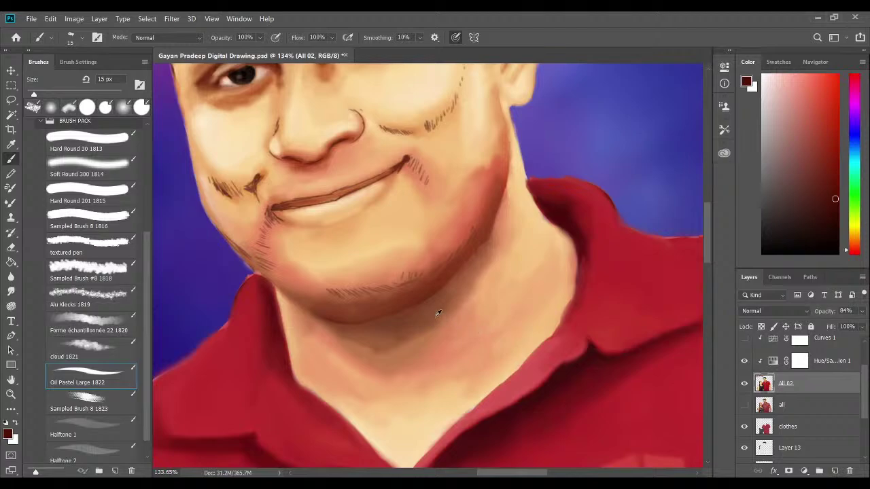
scroll(437, 312, "up", 1)
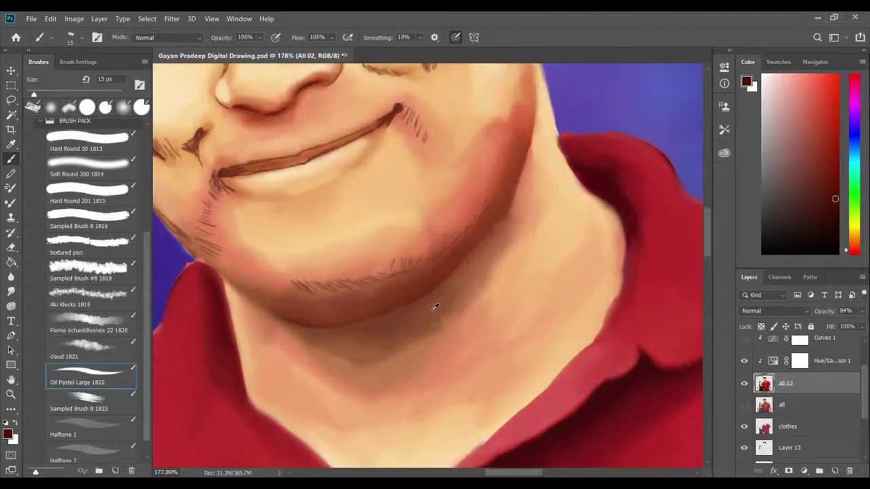
left_click_drag(348, 281, 400, 288)
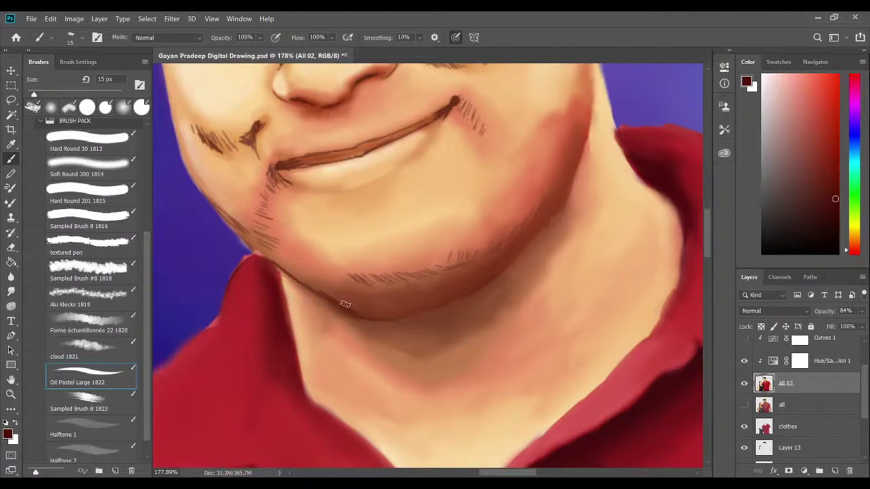
Try thickening the lower left jaw edge and drawing a curved line across the chin's underside with a darker sampled brown.
left_click_drag(345, 303, 369, 317)
key("i")
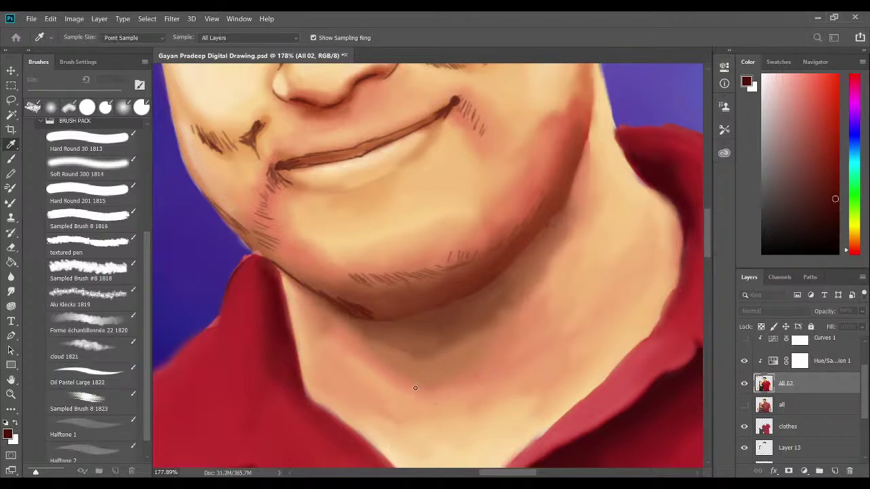
key("b")
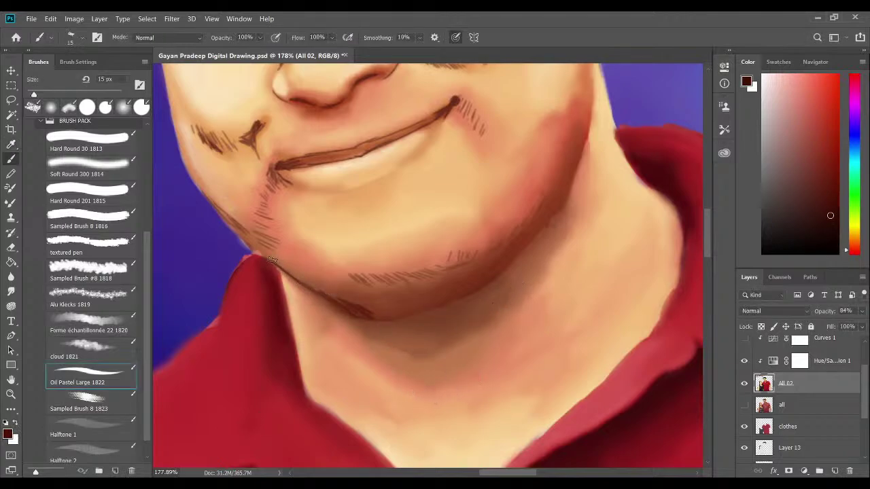
left_click_drag(294, 277, 370, 320)
mouse_move(276, 264)
left_mouse_down()
mouse_move(352, 316)
mouse_move(308, 291)
mouse_move(370, 317)
left_mouse_up()
mouse_move(335, 295)
left_mouse_down()
mouse_move(431, 292)
mouse_move(362, 304)
mouse_move(349, 302)
mouse_move(451, 285)
mouse_move(332, 298)
mouse_move(433, 295)
mouse_move(383, 296)
mouse_move(499, 255)
left_mouse_up()
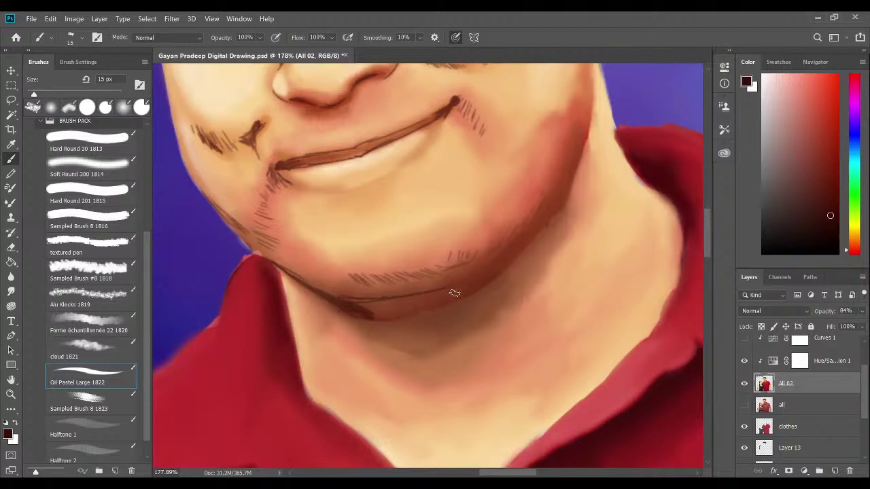
left_click_drag(437, 293, 482, 268)
Show the sketch layer to check the chin outline and try hatching the chin's underside and right jaw edge in dark brown.
scroll(865, 385, "up", 2)
left_click(747, 354)
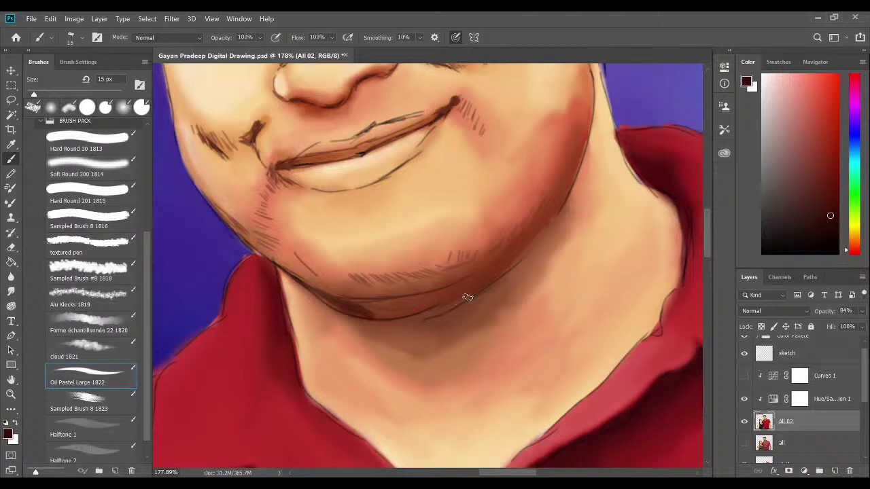
left_click_drag(453, 225, 465, 322)
left_click_drag(472, 286, 446, 255)
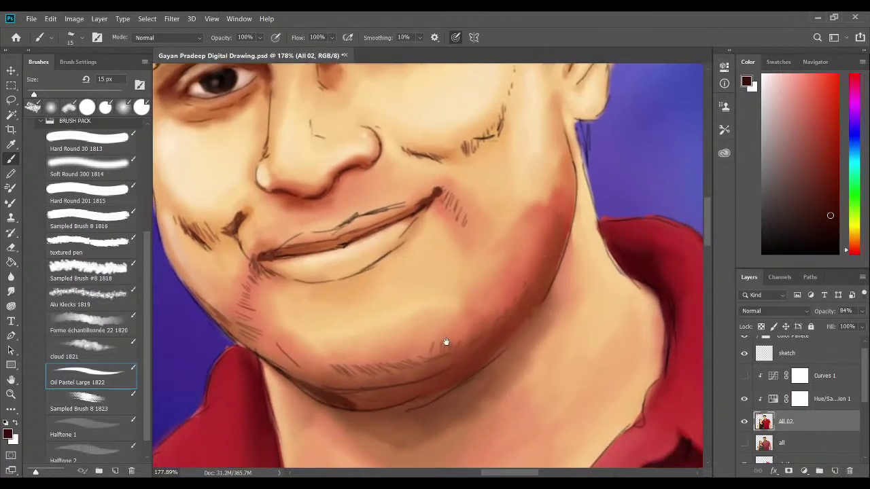
mouse_move(367, 392)
left_mouse_down()
mouse_move(433, 381)
mouse_move(406, 406)
mouse_move(372, 412)
mouse_move(352, 402)
mouse_move(390, 407)
mouse_move(442, 392)
left_mouse_up()
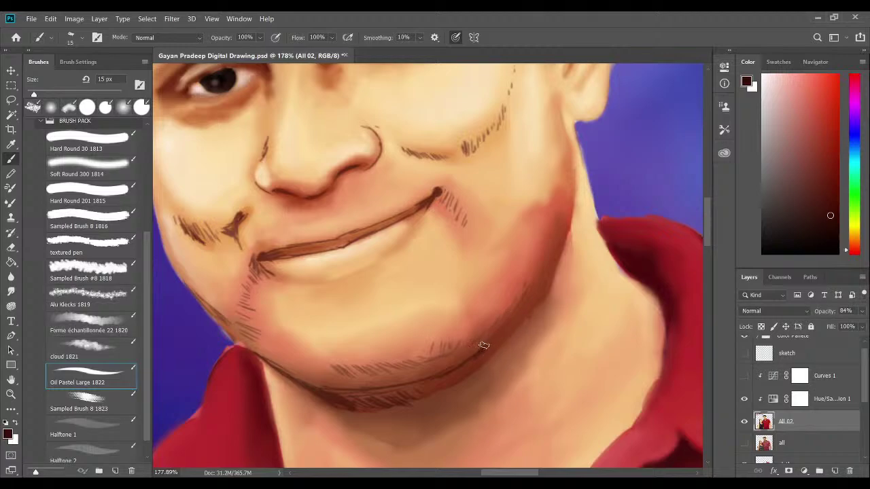
left_click_drag(539, 273, 505, 297)
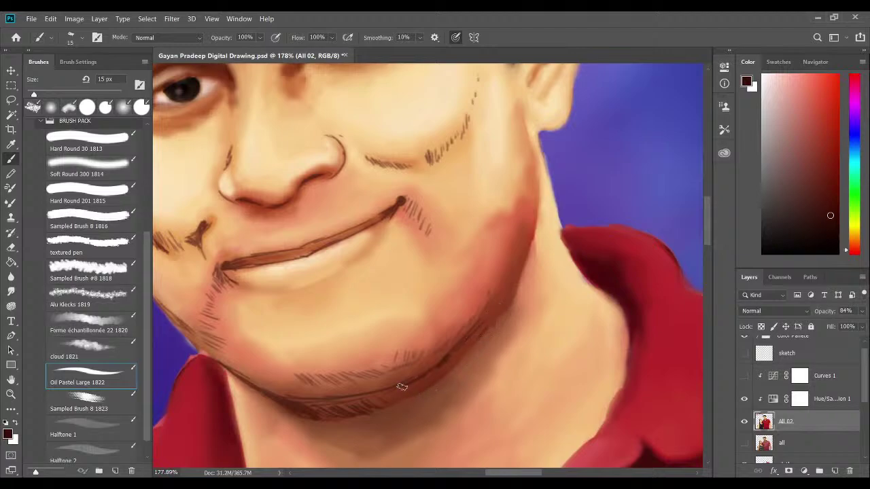
Undo the recent dark hatching and contour strokes on the underside of the chin and the lower jaw.
scroll(420, 379, "down", 4)
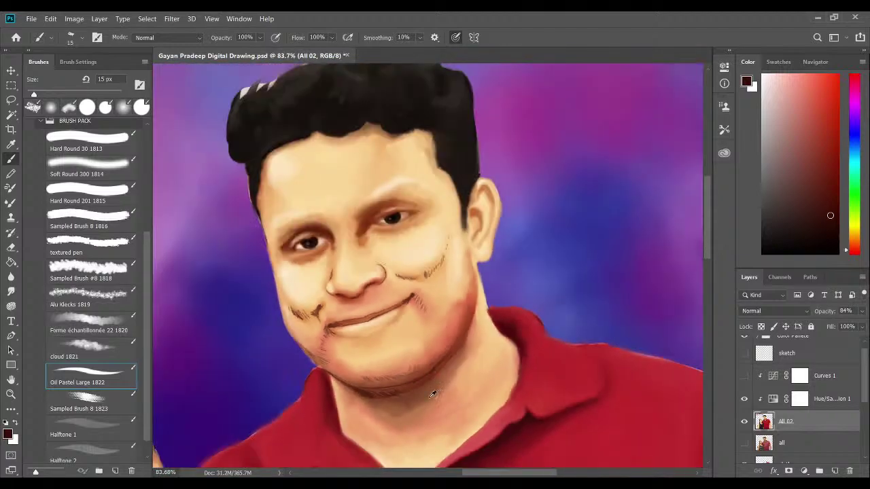
scroll(431, 394, "up", 5)
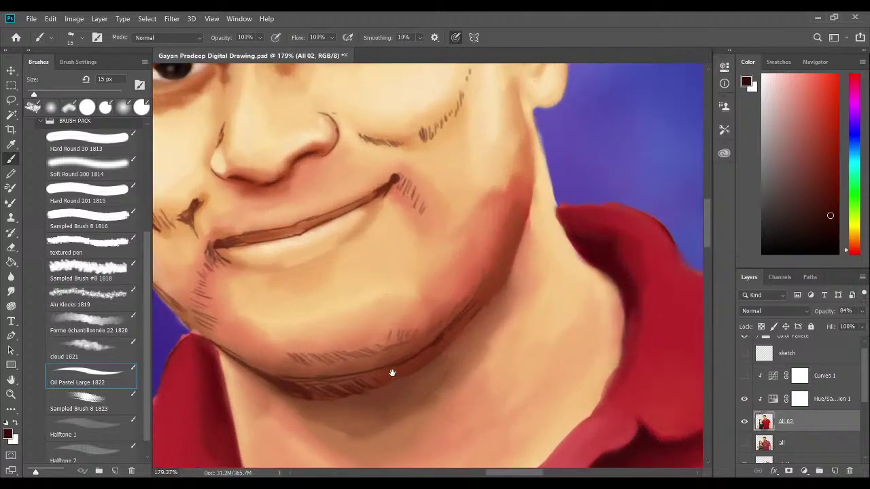
left_click_drag(392, 369, 406, 346)
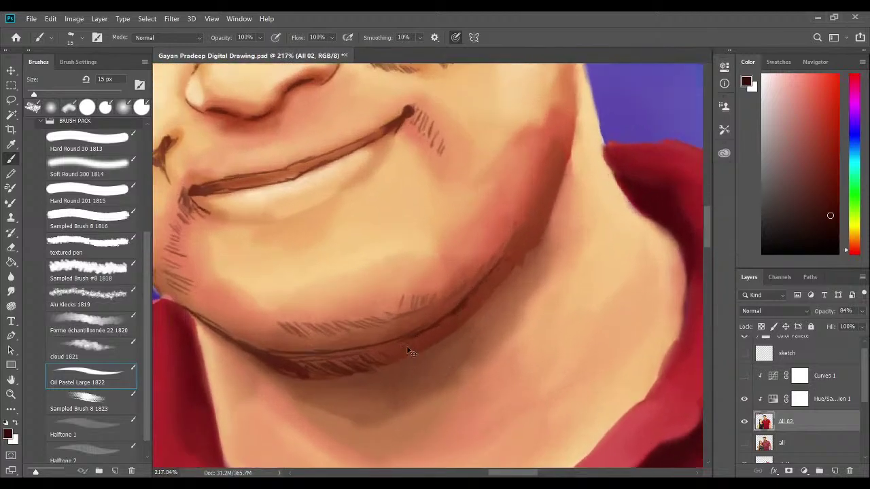
key("ctrl+z")
key("ctrl+z")
key("ctrl+z")
key("ctrl+z")
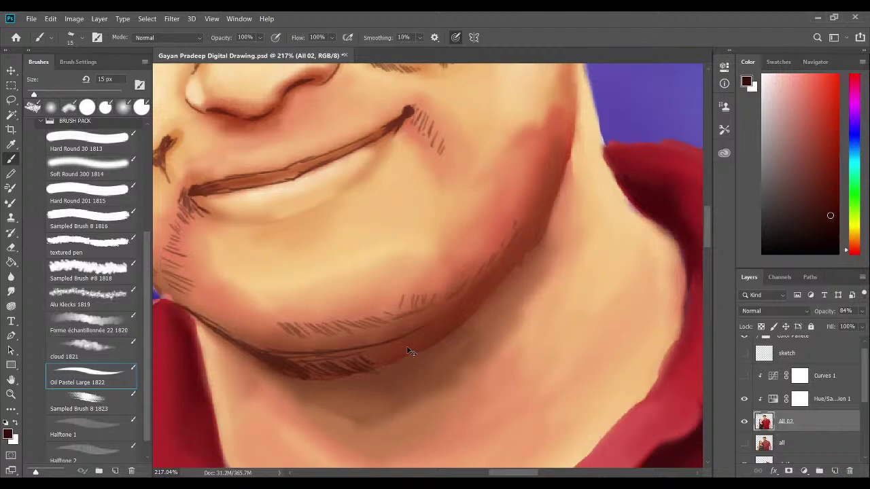
key("ctrl+z")
key("ctrl+z")
key("ctrl+z")
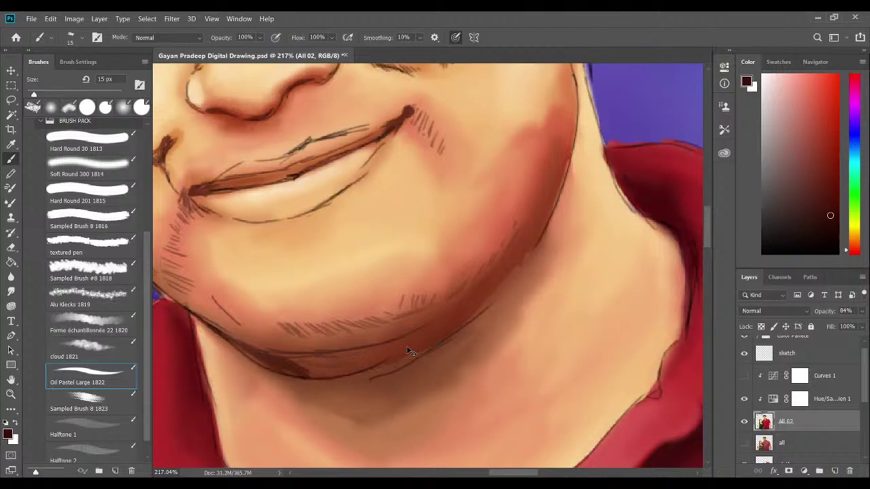
key("ctrl+z")
key("ctrl+z")
key("ctrl+z")
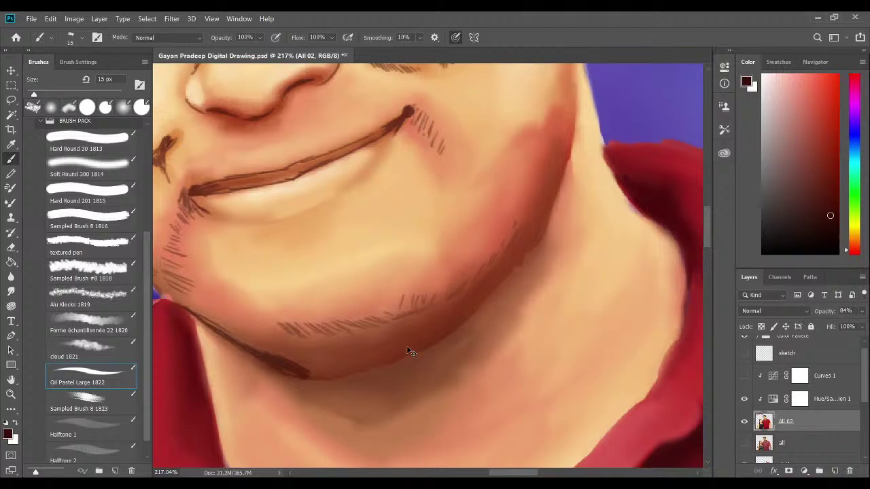
key("ctrl+z")
key("ctrl+z")
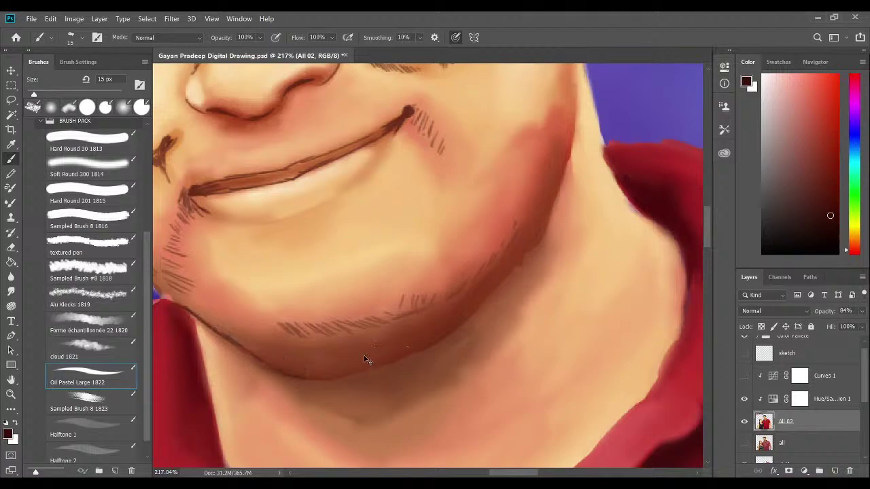
Outline the chin's underside in dark brown and hatch the shadow beneath it, continuing up along the right jaw edge.
mouse_move(262, 366)
left_mouse_down()
mouse_move(318, 381)
mouse_move(402, 362)
left_mouse_up()
mouse_move(261, 367)
left_mouse_down()
mouse_move(307, 400)
mouse_move(280, 376)
mouse_move(326, 384)
left_mouse_up()
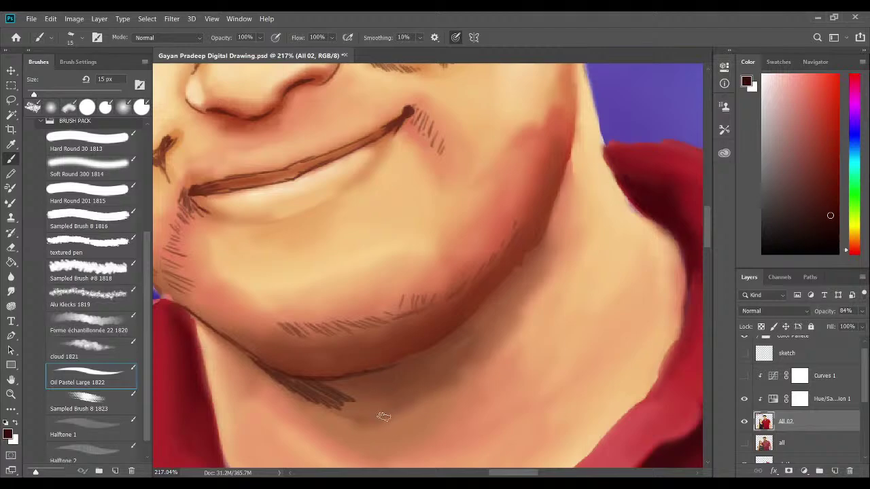
mouse_move(323, 390)
left_mouse_down()
mouse_move(344, 406)
mouse_move(392, 399)
left_mouse_up()
mouse_move(337, 375)
left_mouse_down()
mouse_move(406, 386)
mouse_move(388, 378)
mouse_move(409, 379)
mouse_move(396, 374)
mouse_move(399, 365)
mouse_move(450, 366)
left_mouse_up()
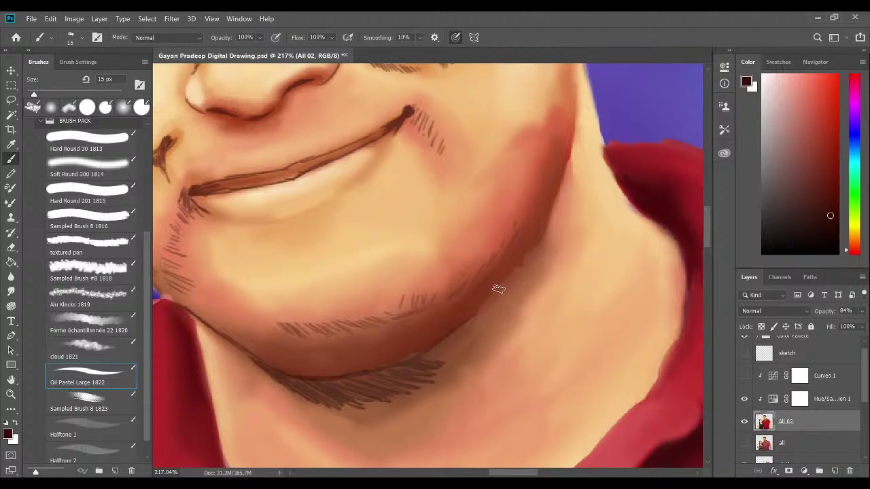
left_click_drag(478, 321, 522, 246)
mouse_move(505, 280)
left_mouse_down()
mouse_move(545, 225)
mouse_move(511, 284)
mouse_move(519, 275)
mouse_move(528, 260)
mouse_move(507, 290)
mouse_move(526, 257)
mouse_move(487, 309)
mouse_move(527, 258)
mouse_move(459, 350)
mouse_move(494, 304)
mouse_move(447, 342)
mouse_move(494, 300)
mouse_move(427, 363)
left_mouse_up()
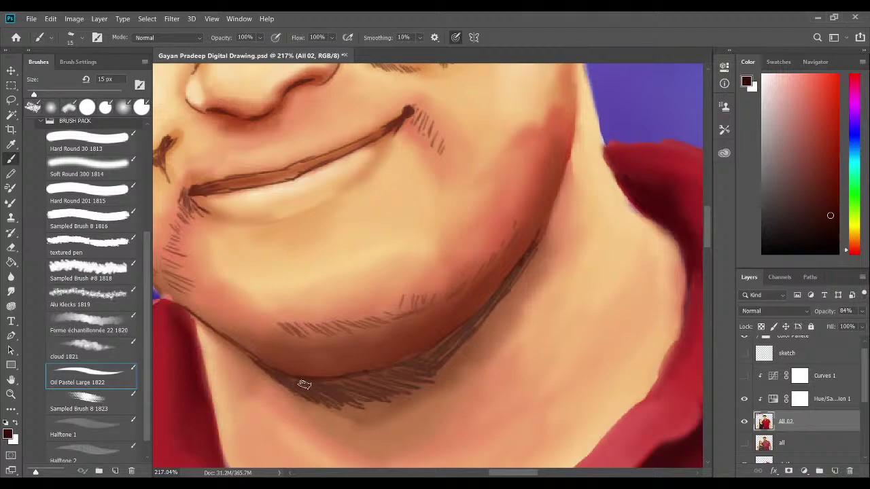
Sample a light skin tone from below the mouth and paint a thin highlight along the lower left jaw edge and chin.
left_click_drag(399, 346, 343, 340)
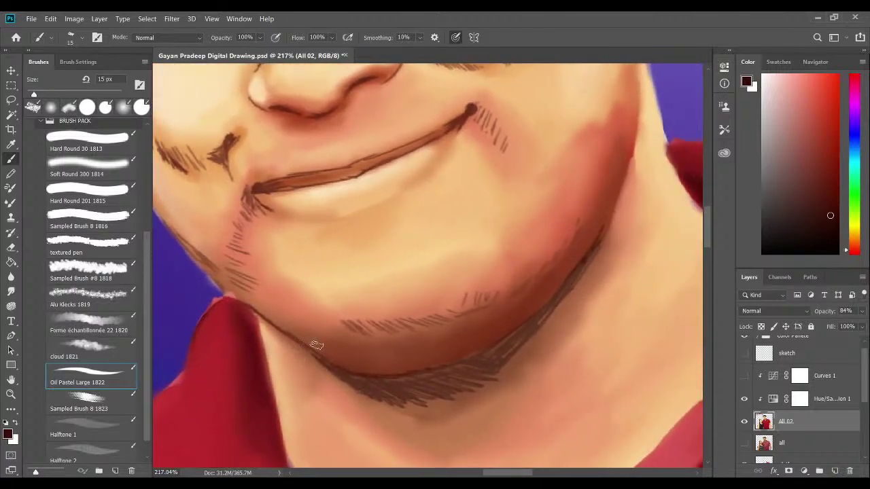
left_click(329, 201, "alt")
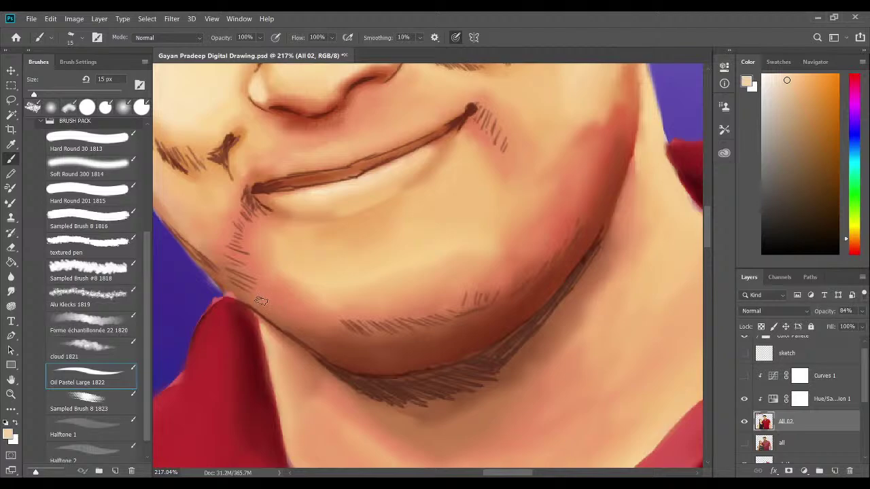
left_click_drag(253, 303, 282, 319)
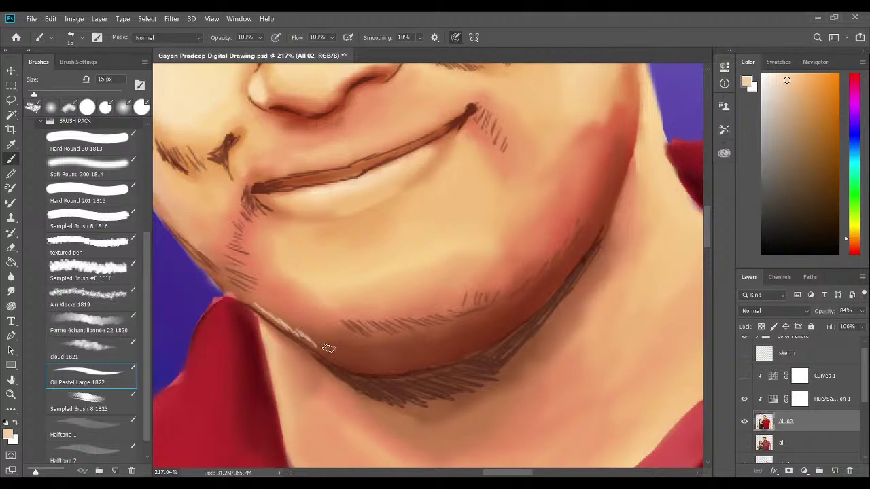
mouse_move(310, 339)
left_mouse_down()
mouse_move(369, 367)
mouse_move(335, 356)
mouse_move(357, 367)
mouse_move(389, 369)
left_mouse_up()
Blend the light jaw highlight into the skin along the lower left edge using the Mixer Brush at 10 px.
left_click(11, 202)
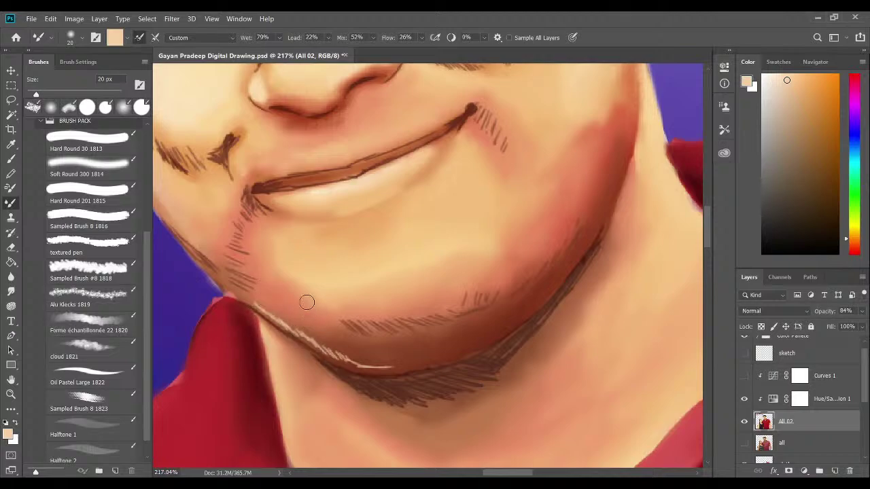
key("bracketleft")
key("bracketleft")
left_click_drag(258, 305, 253, 302)
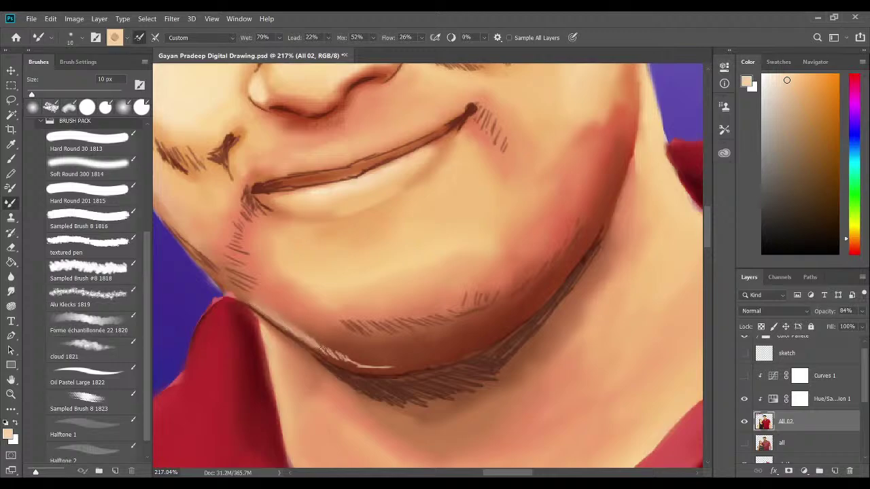
mouse_move(298, 329)
left_mouse_down()
mouse_move(328, 353)
mouse_move(358, 358)
mouse_move(328, 351)
mouse_move(355, 362)
left_mouse_up()
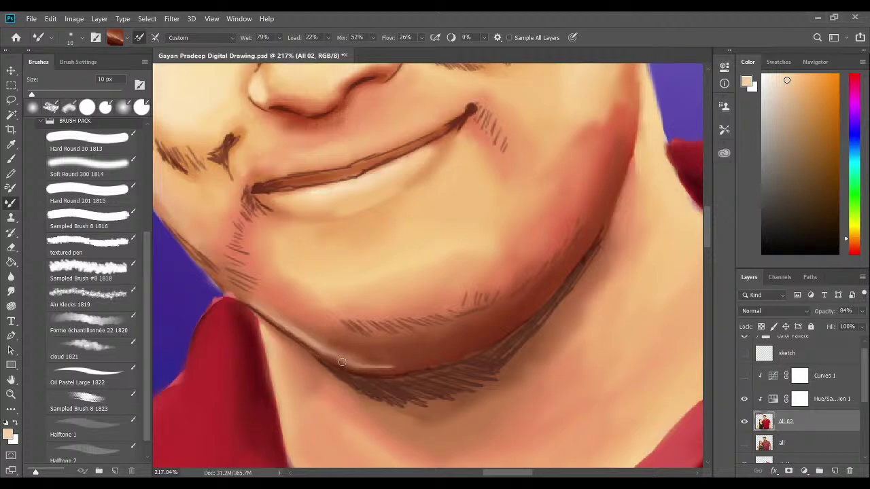
Sample the dark shadow tone and blend the hatching under the chin and along the right jaw with a 20 px Mixer Brush.
left_click(371, 385)
key("bracketright")
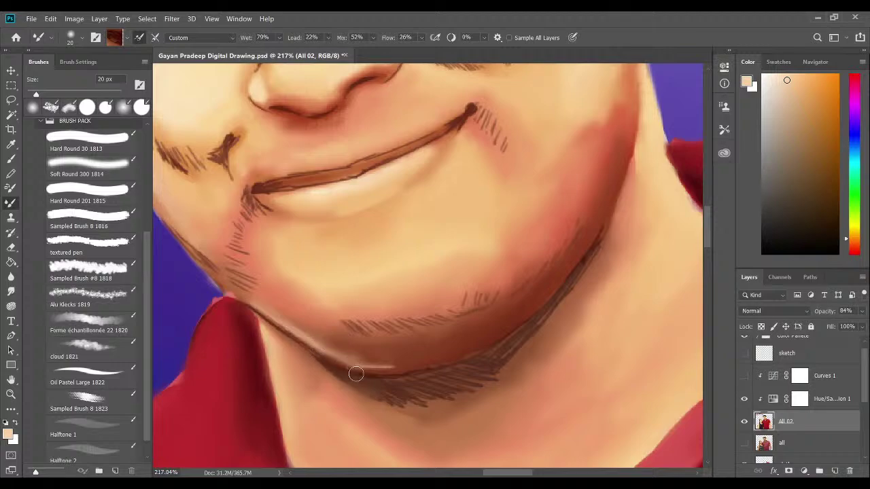
mouse_move(356, 374)
left_mouse_down()
mouse_move(417, 387)
mouse_move(346, 376)
mouse_move(435, 382)
mouse_move(367, 382)
mouse_move(427, 379)
left_mouse_up()
mouse_move(367, 397)
left_mouse_down()
mouse_move(304, 357)
mouse_move(392, 406)
mouse_move(379, 399)
mouse_move(399, 402)
mouse_move(399, 382)
mouse_move(481, 363)
mouse_move(405, 375)
mouse_move(509, 356)
mouse_move(430, 376)
mouse_move(510, 344)
mouse_move(438, 370)
mouse_move(490, 355)
mouse_move(445, 388)
mouse_move(465, 387)
mouse_move(437, 400)
mouse_move(511, 363)
left_mouse_up()
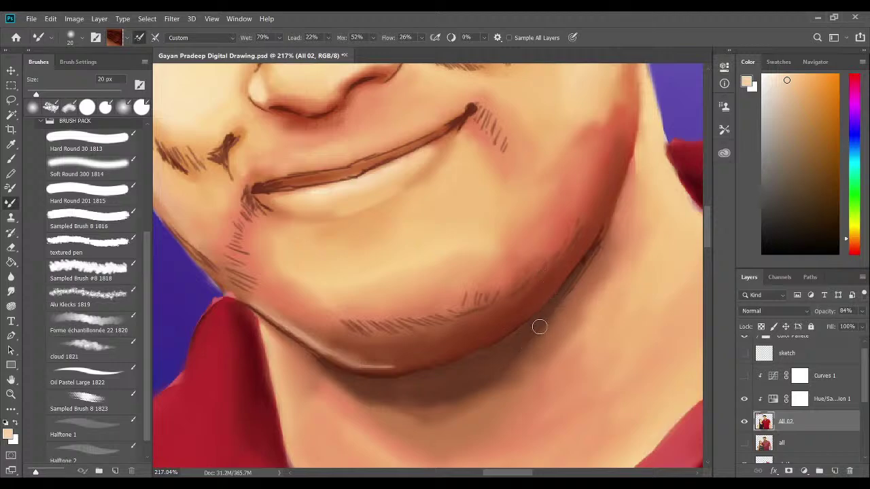
left_click_drag(595, 244, 604, 225)
left_click(598, 227, "alt")
mouse_move(582, 263)
left_mouse_down()
mouse_move(560, 284)
mouse_move(589, 246)
mouse_move(529, 319)
mouse_move(549, 297)
left_mouse_up()
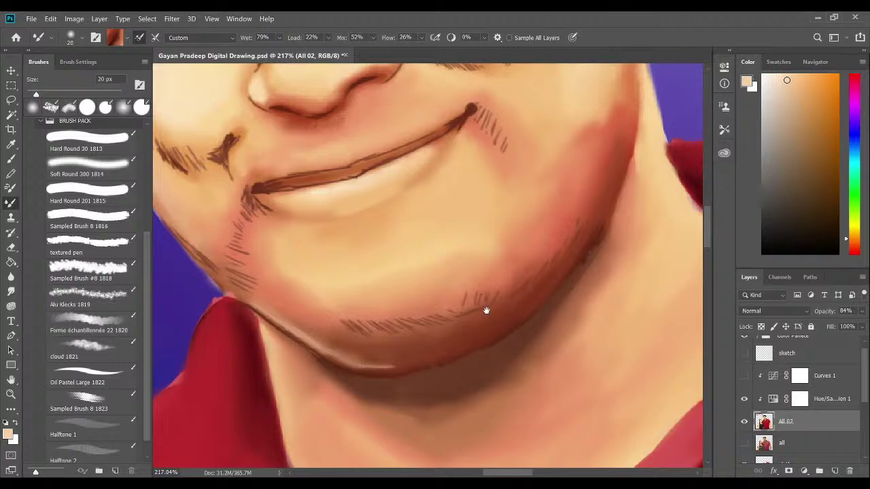
Switch to the Skin layer and blend the neck shadow directly beneath the chin and right jaw.
left_click_drag(485, 310, 497, 359)
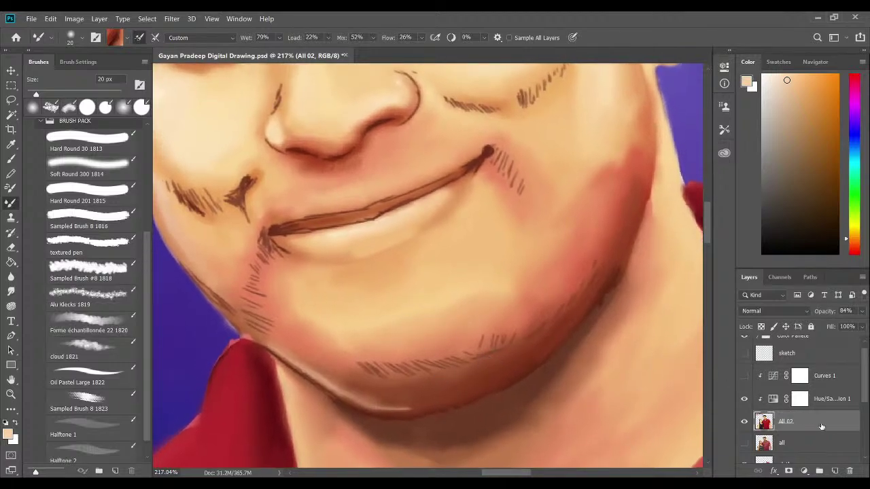
scroll(826, 421, "down", 1)
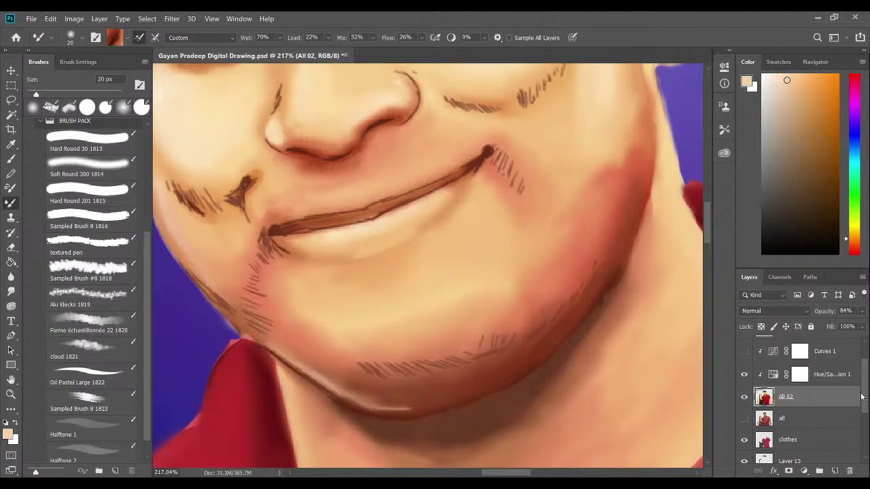
scroll(843, 415, "down", 2)
left_click(804, 446)
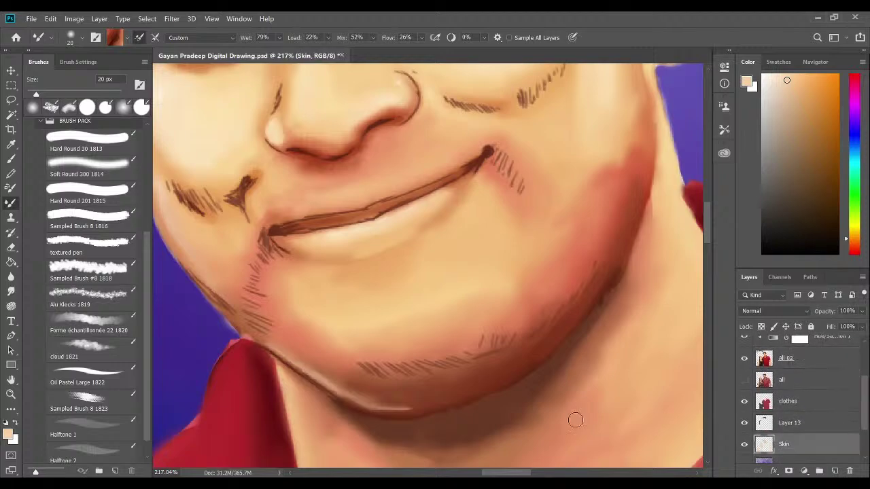
left_click(381, 420, "alt")
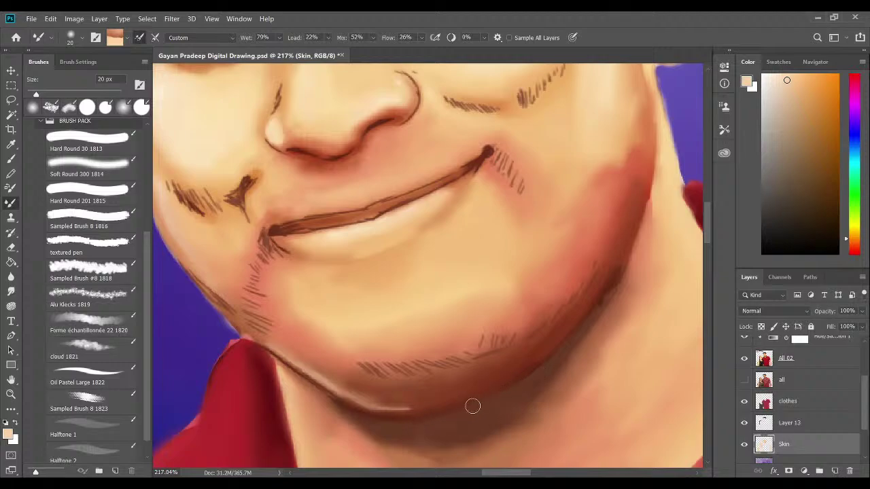
mouse_move(534, 369)
left_mouse_down()
mouse_move(581, 317)
mouse_move(572, 332)
mouse_move(583, 325)
mouse_move(622, 264)
mouse_move(564, 347)
mouse_move(602, 295)
mouse_move(505, 390)
left_mouse_up()
left_click_drag(369, 427, 372, 430)
key("bracketleft")
key("bracketright")
key("bracketright")
Return to the All 02 layer, sample the chin tone and blend the hatching across the chin and right jaw at 25 px.
left_click(831, 364)
left_click_drag(866, 401, 868, 385)
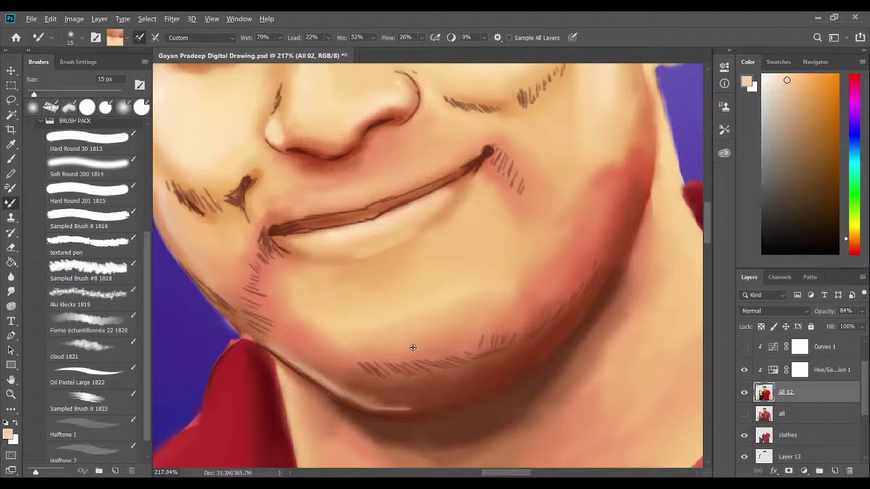
left_click(380, 374, "alt")
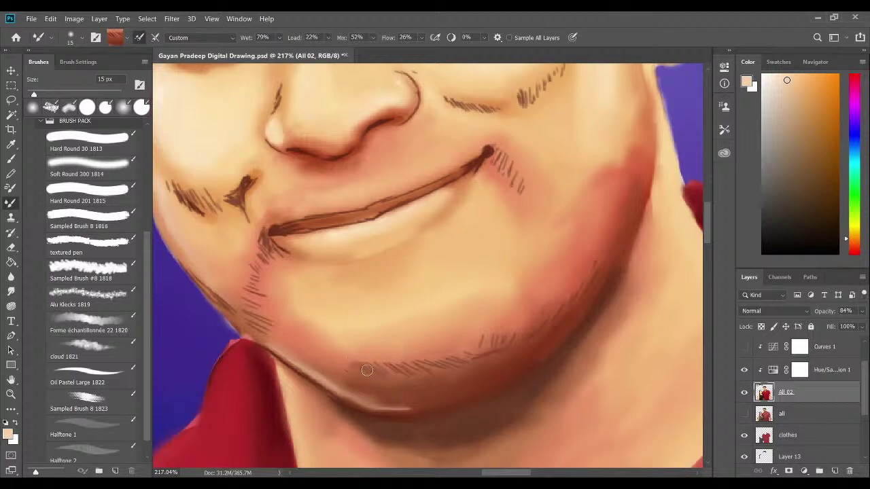
key("bracketright")
key("bracketright")
mouse_move(360, 369)
left_mouse_down()
mouse_move(305, 342)
mouse_move(403, 362)
left_mouse_up()
mouse_move(344, 359)
left_mouse_down()
mouse_move(401, 382)
mouse_move(337, 356)
mouse_move(408, 369)
left_mouse_up()
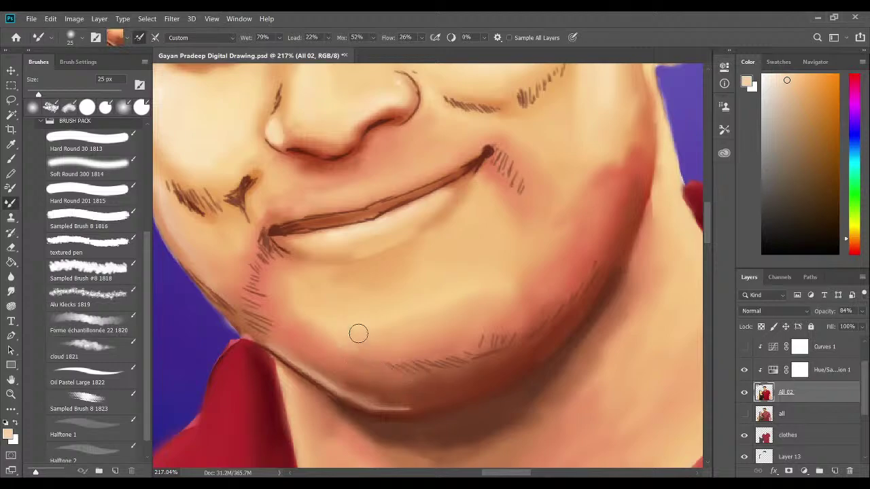
mouse_move(358, 333)
left_mouse_down()
mouse_move(408, 358)
mouse_move(390, 378)
mouse_move(428, 374)
mouse_move(350, 366)
mouse_move(450, 366)
mouse_move(412, 352)
mouse_move(456, 344)
mouse_move(417, 357)
mouse_move(397, 378)
mouse_move(483, 363)
mouse_move(453, 357)
mouse_move(494, 344)
mouse_move(448, 365)
mouse_move(355, 368)
mouse_move(449, 368)
mouse_move(522, 341)
mouse_move(449, 363)
mouse_move(508, 333)
mouse_move(506, 352)
mouse_move(544, 330)
mouse_move(588, 269)
mouse_move(554, 324)
left_mouse_up()
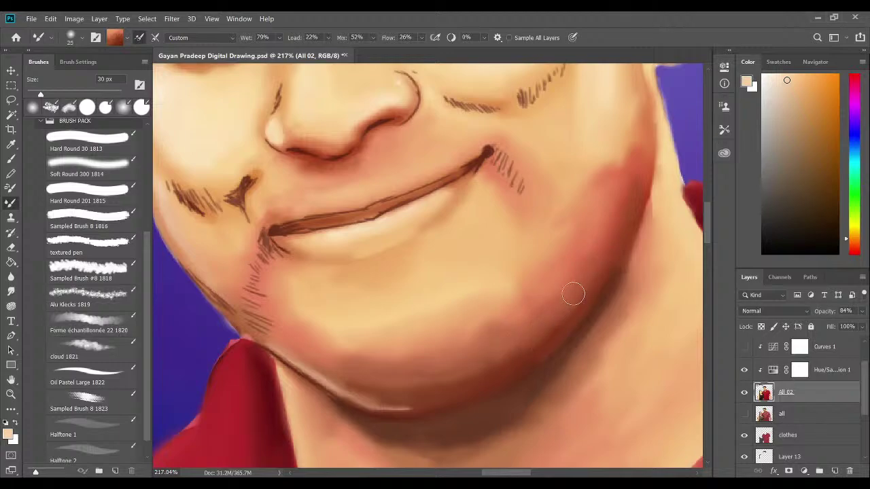
Enlarge the Mixer Brush to 35 px and smooth the shading transition across the chin.
key("bracketright")
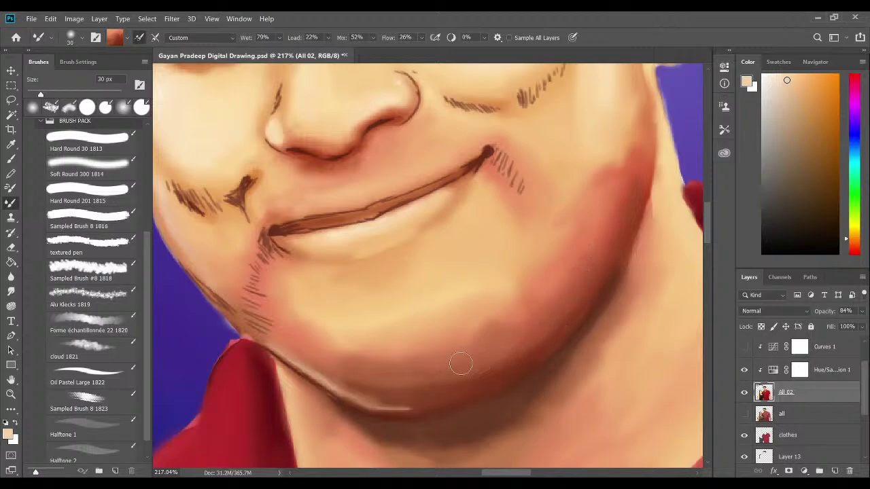
key("bracketright")
mouse_move(340, 348)
left_mouse_down()
mouse_move(410, 356)
mouse_move(340, 357)
mouse_move(452, 351)
mouse_move(363, 353)
mouse_move(500, 314)
mouse_move(453, 339)
mouse_move(493, 335)
left_mouse_up()
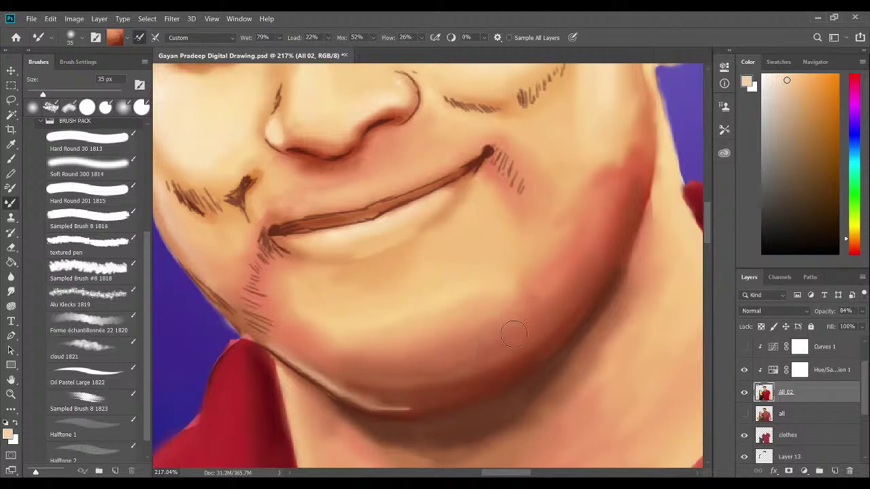
Reduce the Mixer Brush to 10 px and blend the short dark strokes just below the mouth's left corner.
mouse_move(540, 257)
left_mouse_down()
mouse_move(497, 376)
mouse_move(503, 387)
mouse_move(530, 376)
left_mouse_up()
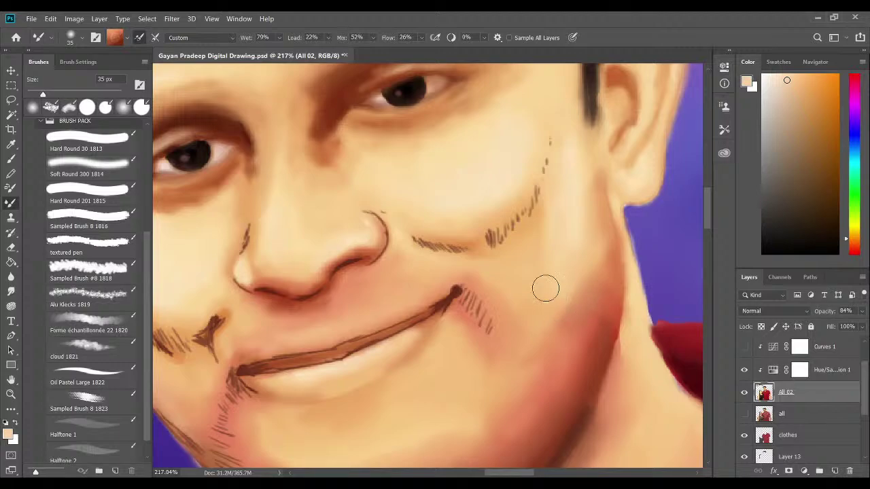
left_click_drag(534, 305, 567, 270)
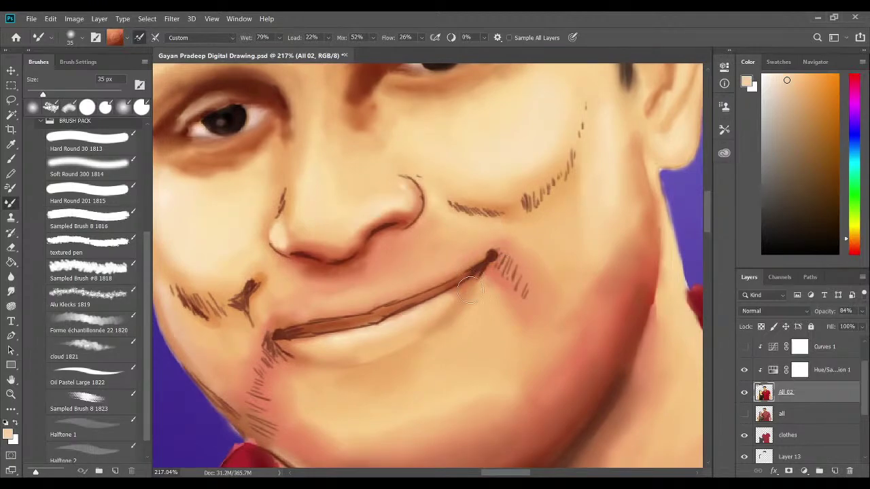
mouse_move(470, 339)
left_mouse_down()
mouse_move(480, 299)
mouse_move(497, 292)
left_mouse_up()
key("bracketleft")
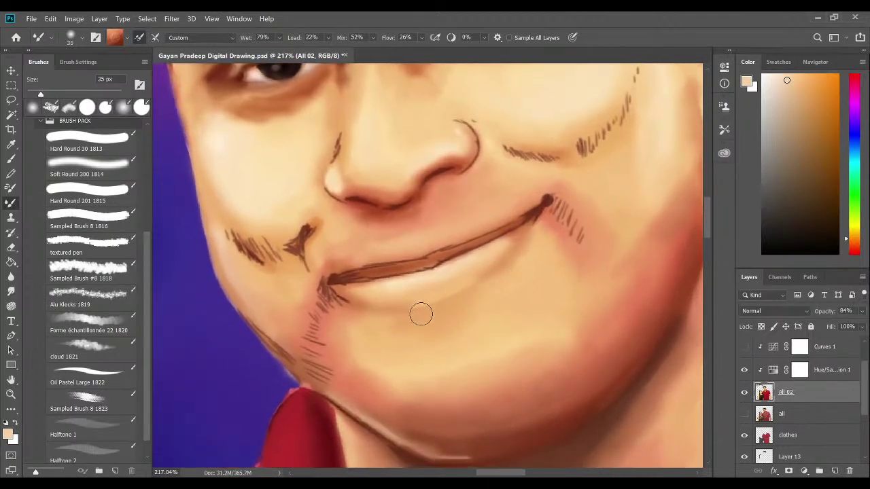
key("bracketleft")
key("bracketleft")
key("bracketleft")
key("bracketleft")
mouse_move(326, 284)
left_mouse_down()
mouse_move(331, 298)
mouse_move(367, 308)
left_mouse_up()
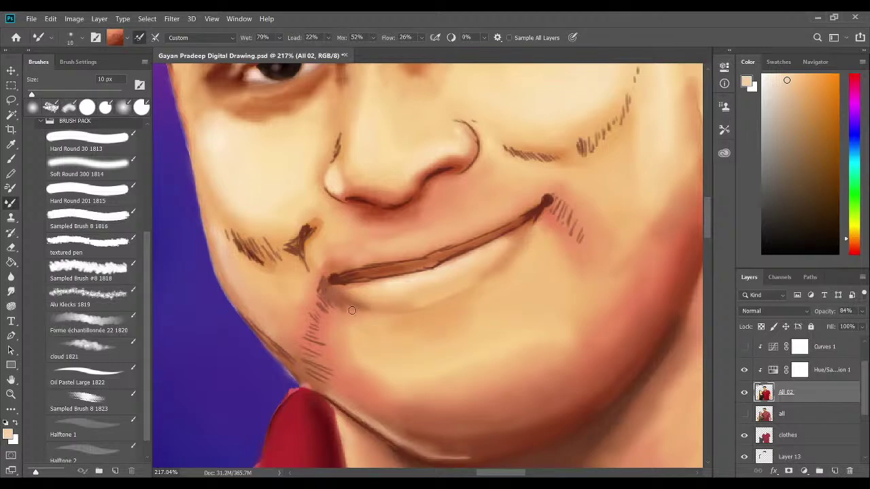
Blend the hatching running from the mouth's left corner down to the jaw with the Mixer Brush at 20 and 15 px.
key("bracketright")
key("bracketright")
mouse_move(319, 286)
left_mouse_down()
mouse_move(321, 323)
mouse_move(313, 330)
mouse_move(309, 322)
left_mouse_up()
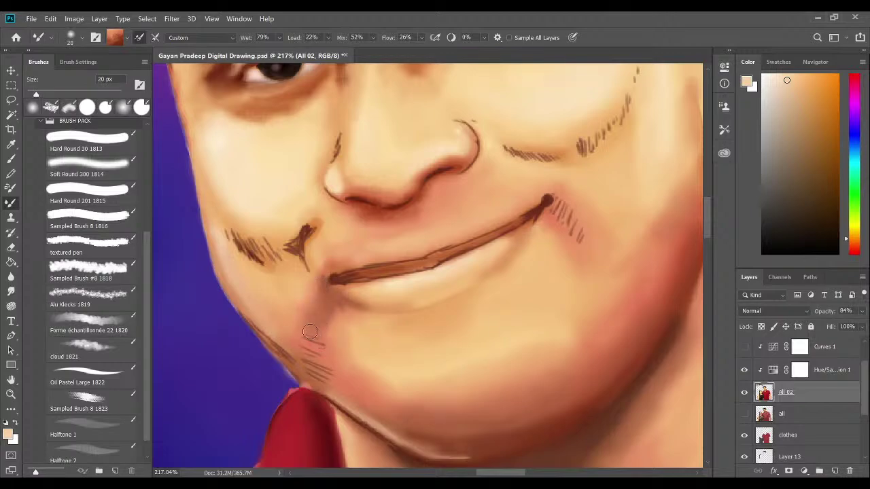
key("bracketleft")
left_click_drag(301, 361, 338, 393)
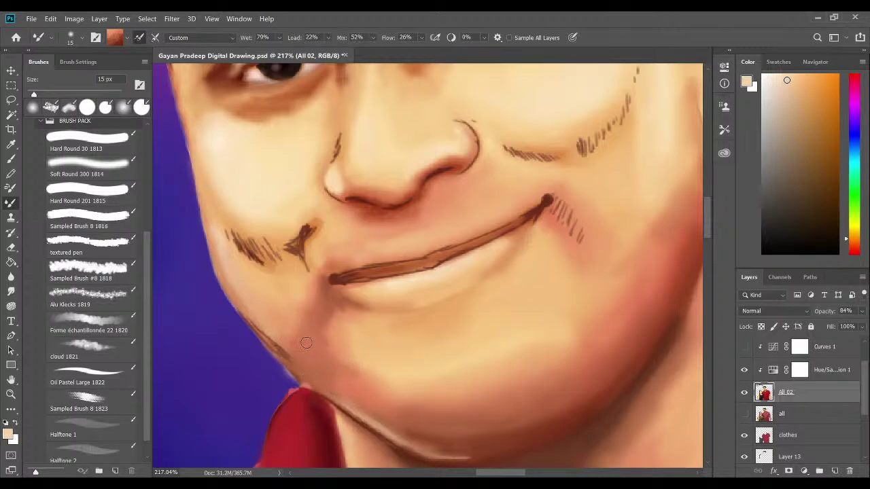
Soften the left jaw contour strokes and smooth the reddish shading beside them, adjusting the Mixer Brush between 15 and 25 px.
key("bracketright")
key("bracketleft")
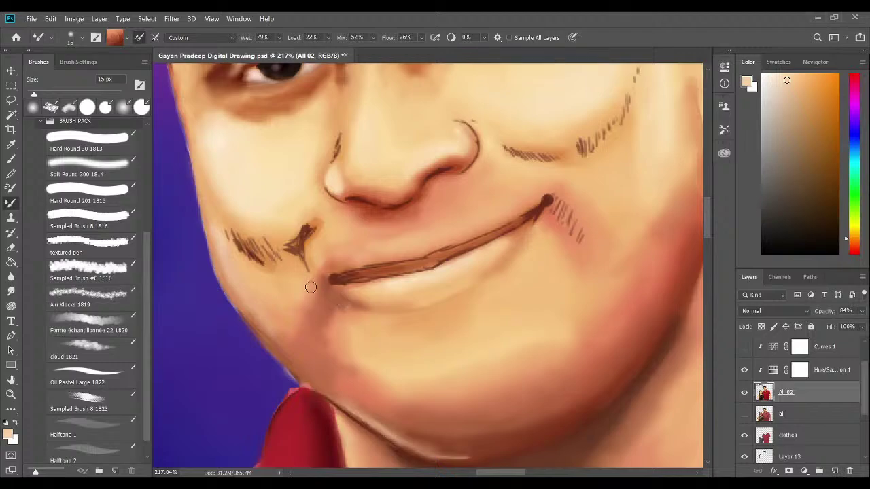
key("bracketright")
key("bracketleft")
key("bracketright")
key("bracketright")
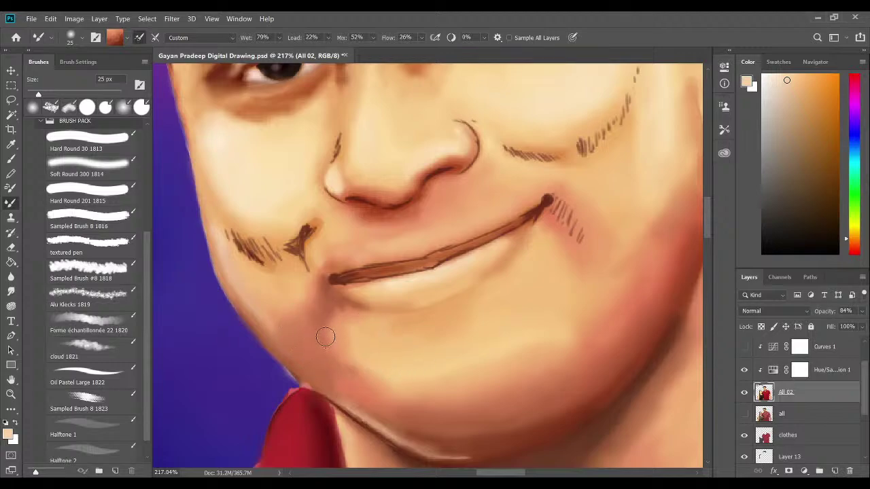
Blend the hatching beside the mouth's right corner into a soft crease with a 15 px Mixer Brush.
left_click_drag(601, 267, 584, 293)
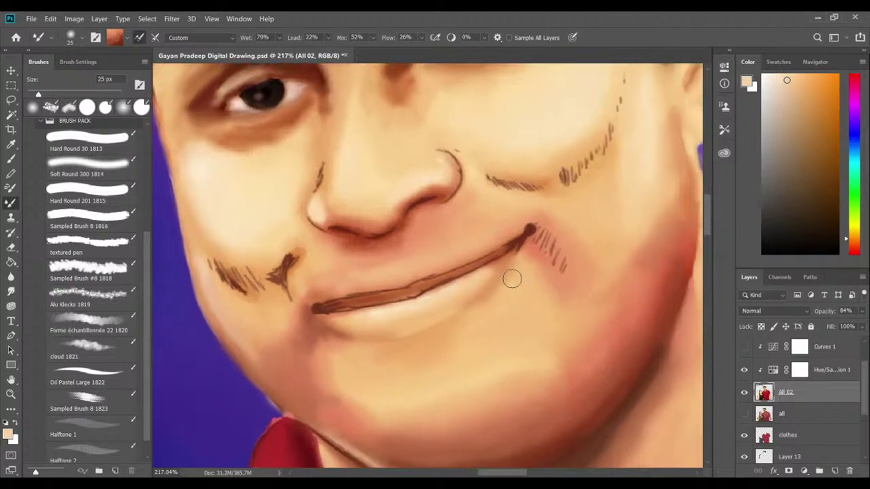
key("bracketleft")
key("bracketleft")
key("bracketleft")
key("bracketright")
mouse_move(536, 238)
left_mouse_down()
mouse_move(554, 257)
mouse_move(539, 247)
mouse_move(553, 261)
mouse_move(556, 250)
mouse_move(558, 263)
mouse_move(571, 258)
mouse_move(567, 269)
mouse_move(572, 250)
mouse_move(561, 266)
mouse_move(562, 260)
mouse_move(565, 281)
mouse_move(553, 252)
left_mouse_up()
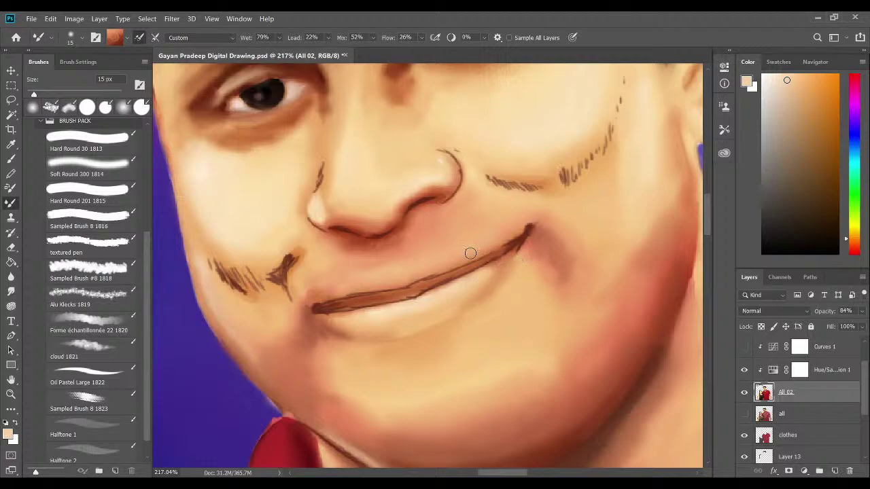
Enlarge the Mixer Brush to 25 px and smooth the crease shading beside the mouth's right corner.
key("bracketright")
key("bracketright")
left_click_drag(531, 249, 569, 290)
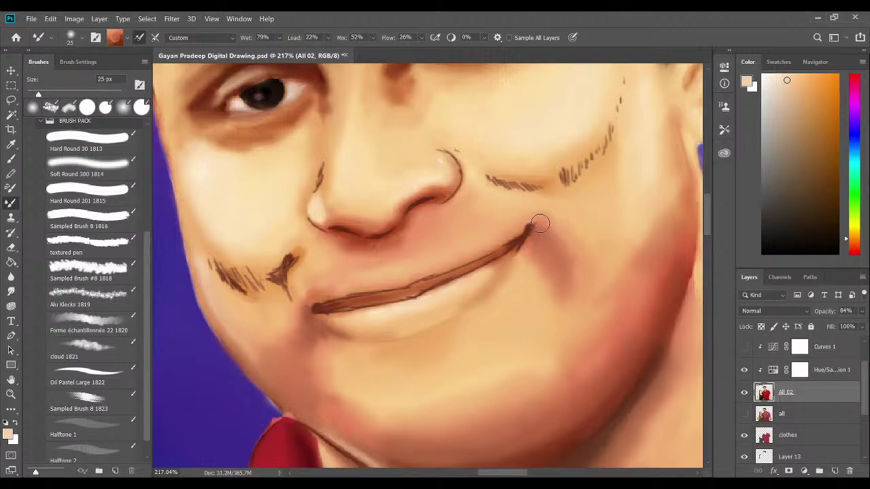
mouse_move(543, 233)
left_mouse_down()
mouse_move(573, 259)
mouse_move(568, 299)
left_mouse_up()
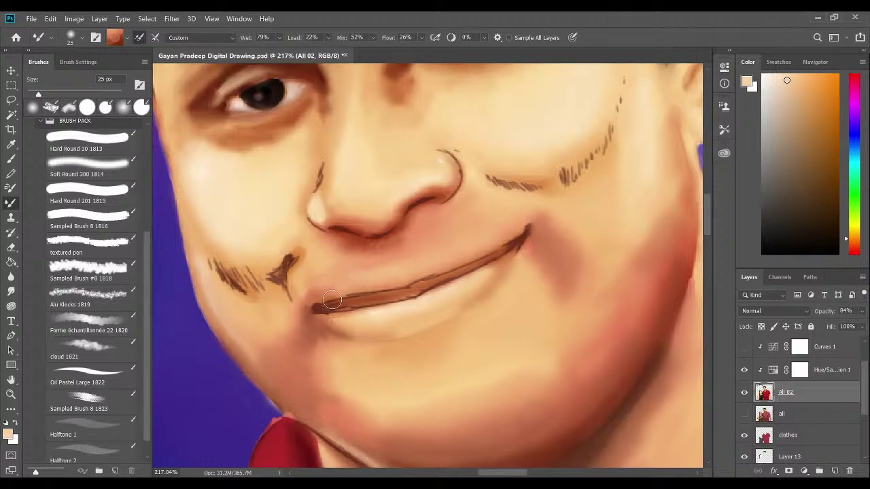
Blend the dark hatching in the smile fold above the mouth's left corner with a 15 px Mixer Brush.
key("bracketleft")
mouse_move(269, 274)
left_mouse_down()
mouse_move(263, 280)
mouse_move(278, 275)
mouse_move(280, 287)
mouse_move(290, 262)
left_mouse_up()
mouse_move(286, 269)
left_mouse_down()
mouse_move(288, 298)
mouse_move(277, 288)
mouse_move(289, 283)
mouse_move(295, 254)
mouse_move(293, 266)
mouse_move(289, 249)
mouse_move(282, 259)
mouse_move(293, 246)
mouse_move(261, 270)
mouse_move(294, 272)
left_mouse_up()
left_click(288, 270, "alt")
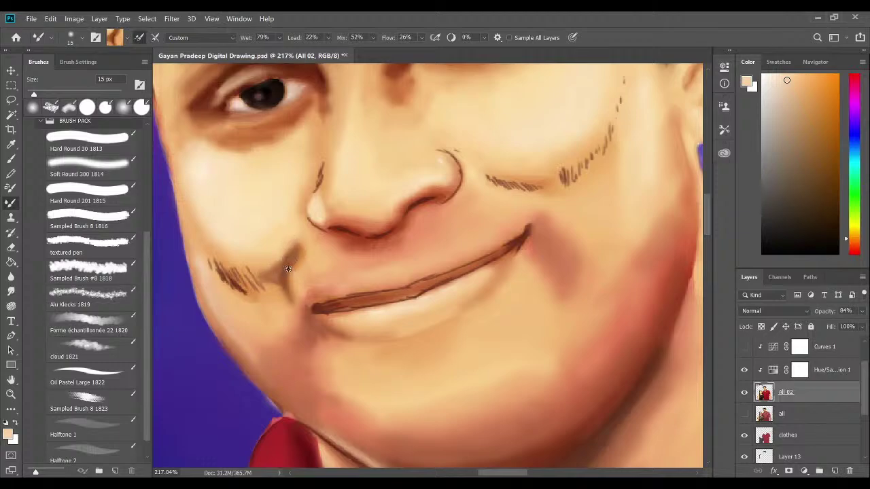
Blend the hatching under the left cheek into a soft curved shadow with the Mixer Brush at 15 and 25 px.
left_click(233, 283, "alt")
mouse_move(237, 279)
left_mouse_down()
mouse_move(222, 280)
mouse_move(201, 248)
mouse_move(222, 269)
left_mouse_up()
key("bracketright")
left_click(214, 248, "alt")
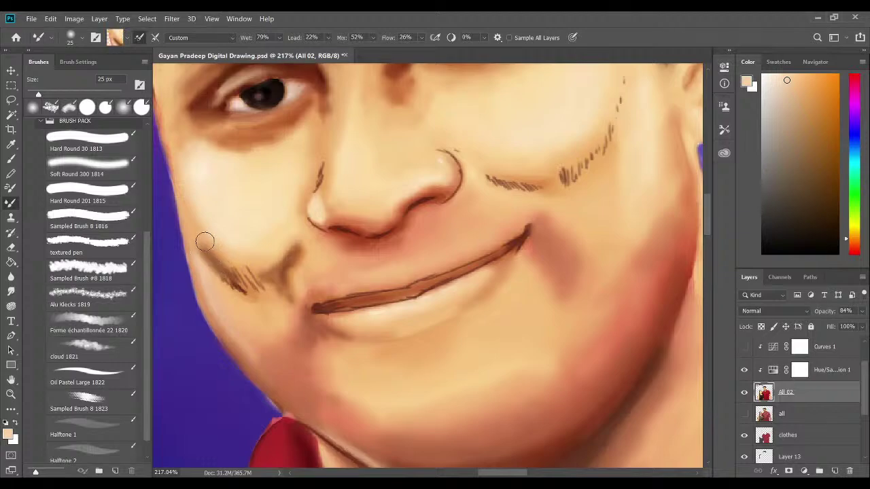
mouse_move(205, 239)
left_mouse_down()
mouse_move(248, 282)
mouse_move(247, 272)
mouse_move(250, 285)
mouse_move(234, 282)
mouse_move(222, 265)
mouse_move(248, 285)
mouse_move(244, 267)
mouse_move(259, 290)
mouse_move(232, 291)
mouse_move(203, 255)
mouse_move(236, 295)
mouse_move(223, 278)
mouse_move(230, 290)
mouse_move(251, 298)
mouse_move(230, 289)
left_mouse_up()
left_click(203, 251, "alt")
left_click_drag(205, 251, 193, 229)
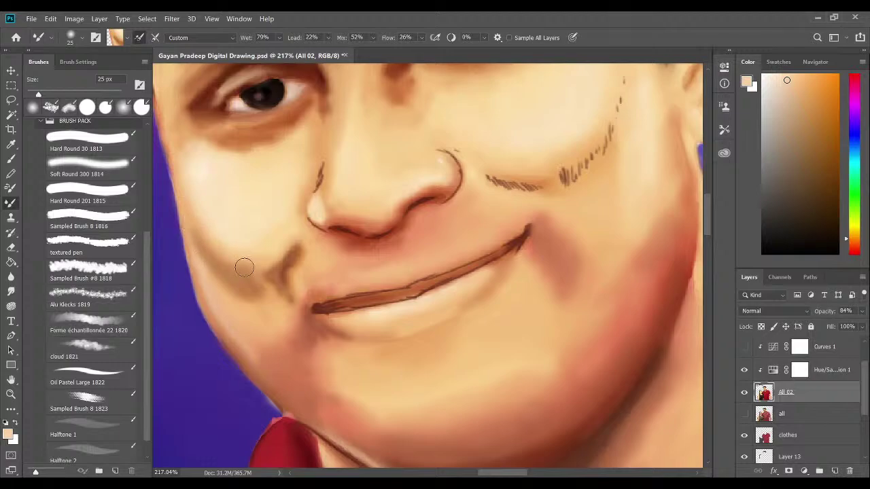
mouse_move(251, 261)
left_mouse_down()
mouse_move(259, 258)
mouse_move(239, 258)
mouse_move(251, 261)
left_mouse_up()
mouse_move(246, 264)
left_mouse_down()
mouse_move(283, 237)
mouse_move(252, 267)
mouse_move(270, 255)
mouse_move(251, 261)
mouse_move(202, 229)
mouse_move(224, 250)
mouse_move(186, 197)
mouse_move(224, 260)
mouse_move(260, 280)
mouse_move(253, 286)
mouse_move(274, 318)
left_mouse_up()
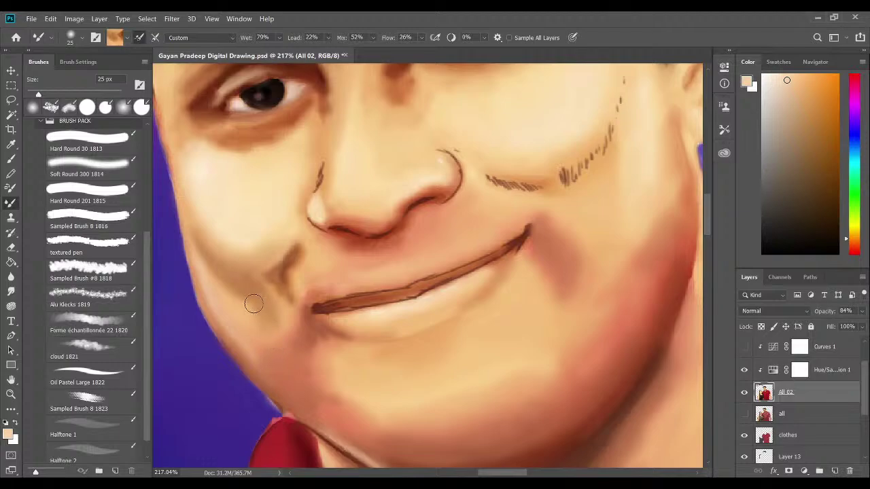
Smooth the skin shading from below the left cheek fold down to the jaw with a 25 px Mixer Brush.
left_click_drag(242, 301, 270, 345)
left_click_drag(250, 314, 267, 337)
left_click(252, 309, "alt")
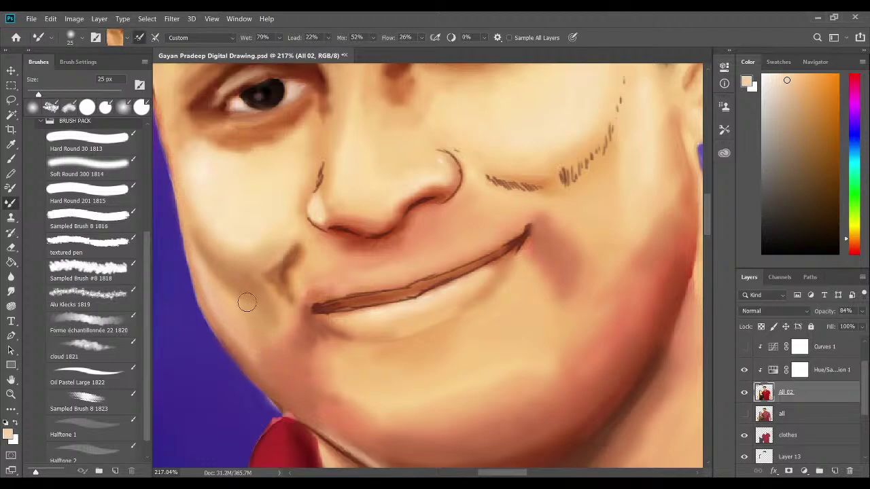
left_click_drag(246, 302, 270, 346)
mouse_move(287, 301)
left_mouse_down()
mouse_move(285, 292)
mouse_move(286, 300)
left_mouse_up()
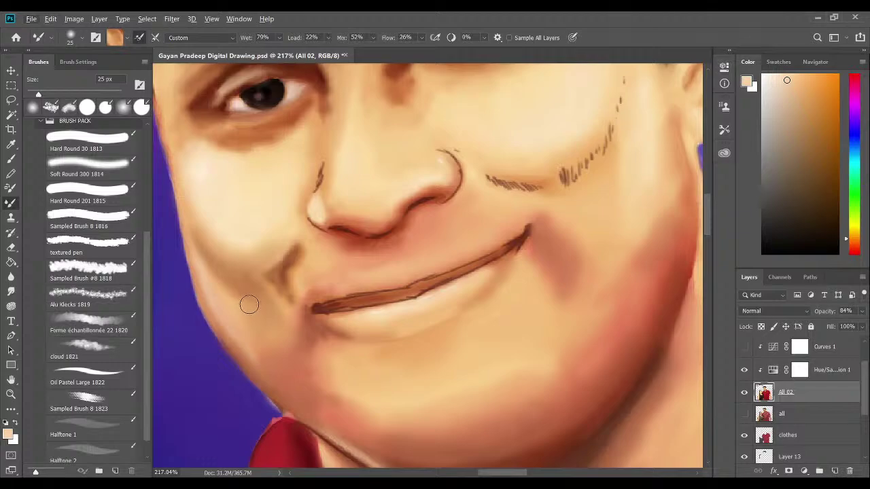
Sample a light skin tone near the nose and paint a small highlight below the left smile fold with the 15 px Oil Pastel Large brush.
left_click(11, 157)
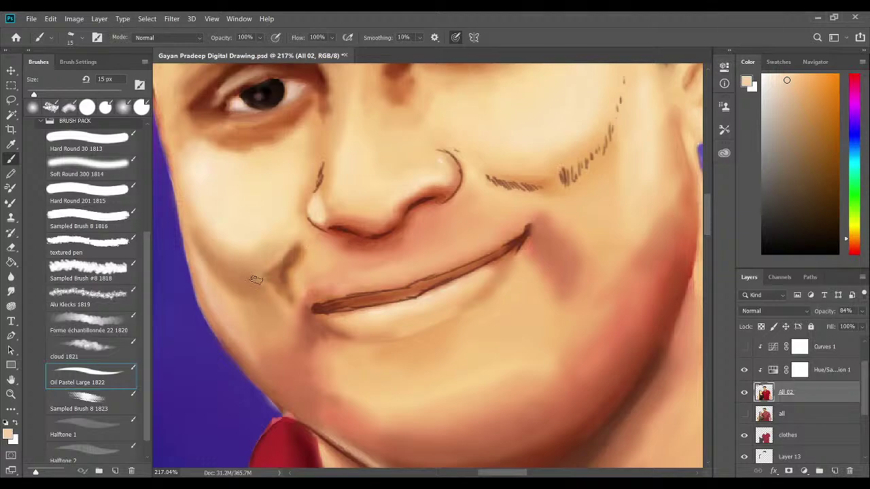
left_click(320, 206, "alt")
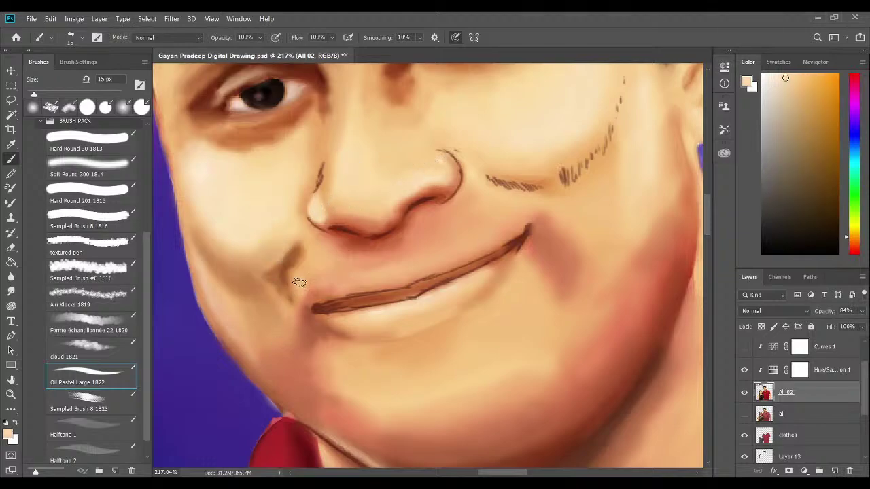
left_click_drag(271, 293, 273, 293)
left_click_drag(274, 297, 280, 306)
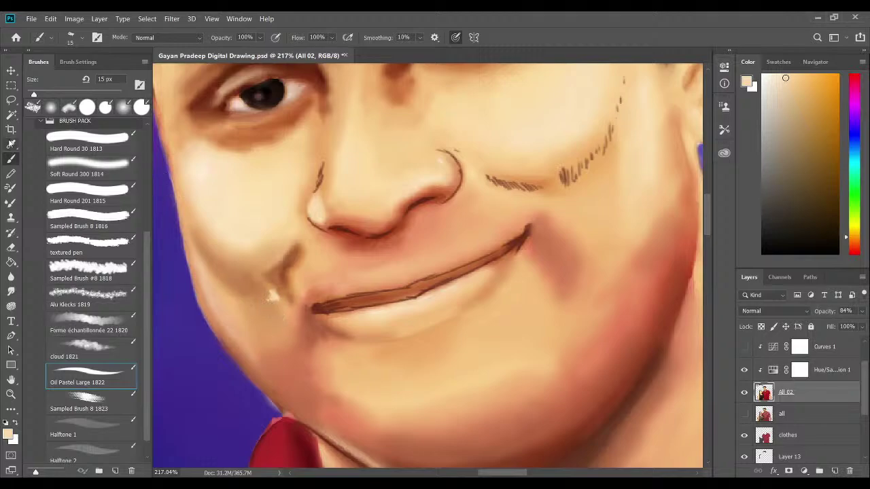
Soften the highlight below the left smile fold into the surrounding skin with the Mixer Brush reduced to 10 px.
left_click(11, 201)
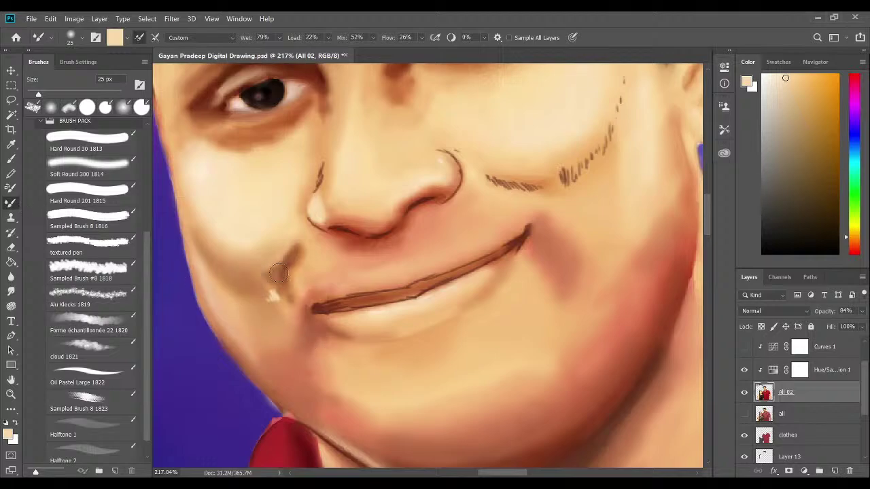
mouse_move(306, 253)
left_mouse_down()
mouse_move(284, 242)
mouse_move(306, 233)
left_mouse_up()
key("bracketleft")
key("bracketleft")
key("bracketleft")
key("bracketleft")
key("bracketleft")
key("bracketleft")
left_click_drag(271, 292, 274, 293)
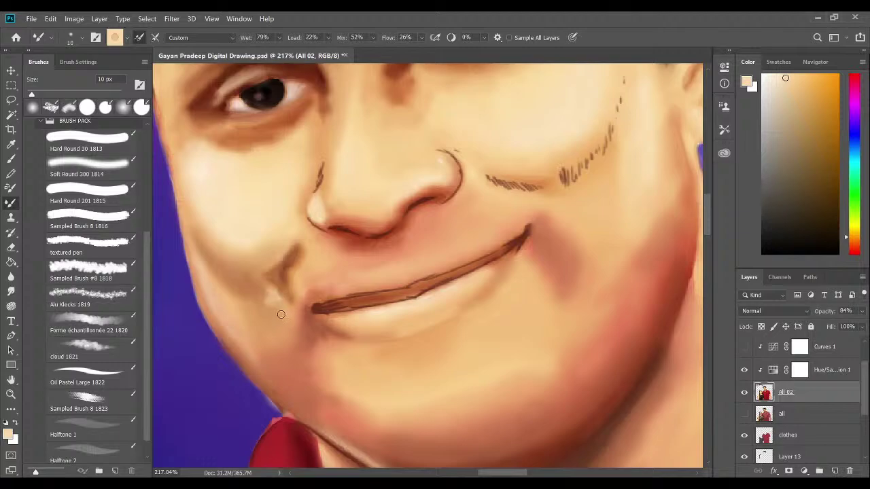
left_click(278, 305, "alt")
left_click(274, 305, "alt")
left_click(277, 299, "alt")
Sample brown from the left smile fold and paint short crease strokes on the lower left cheek with the 15 px Oil Pastel Large brush.
scroll(256, 306, "down", 6)
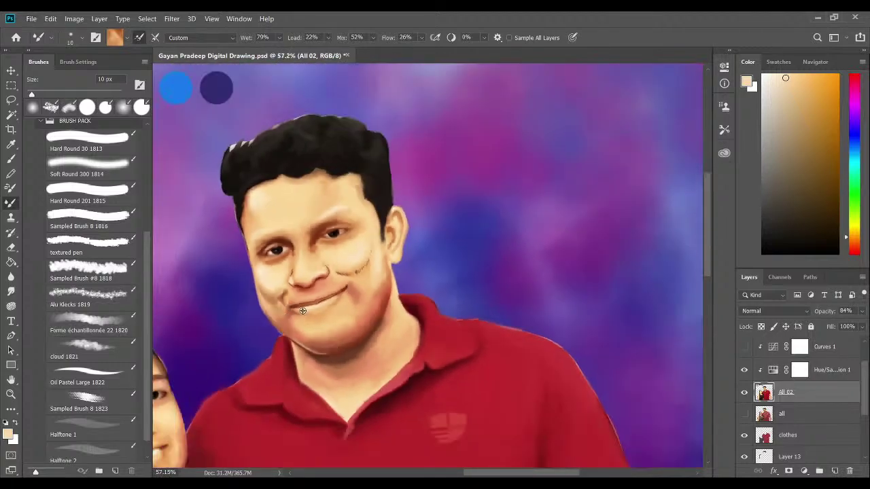
scroll(294, 311, "up", 6)
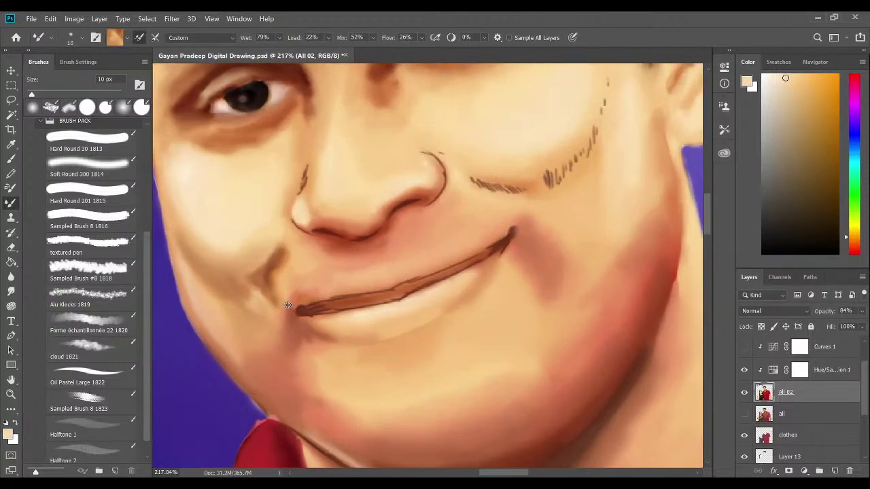
scroll(288, 305, "up", 1)
left_click_drag(257, 294, 313, 308)
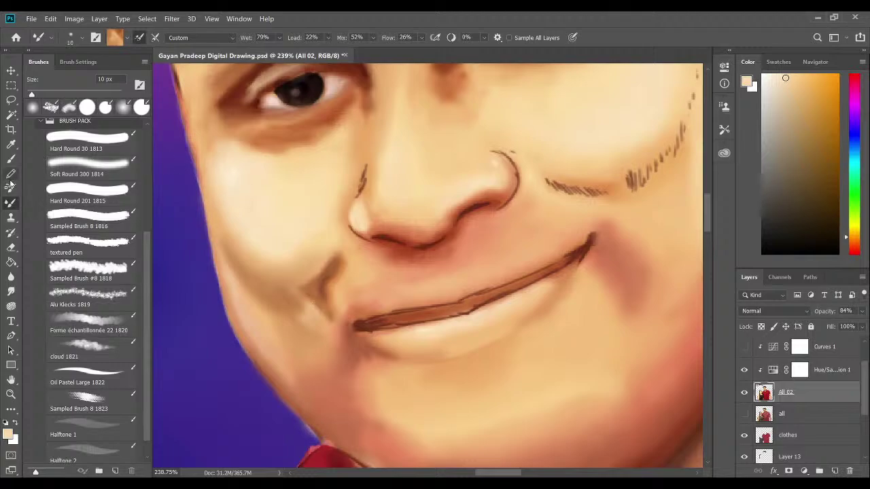
left_click(10, 157)
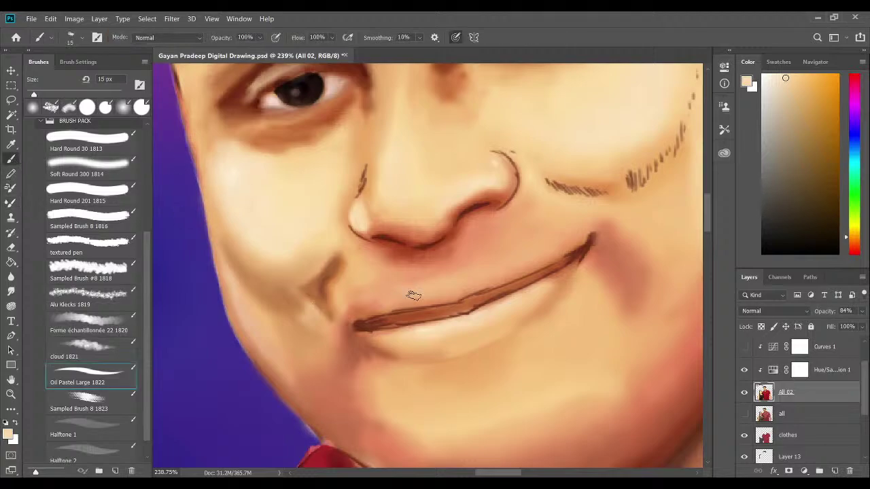
left_click(323, 282, "alt")
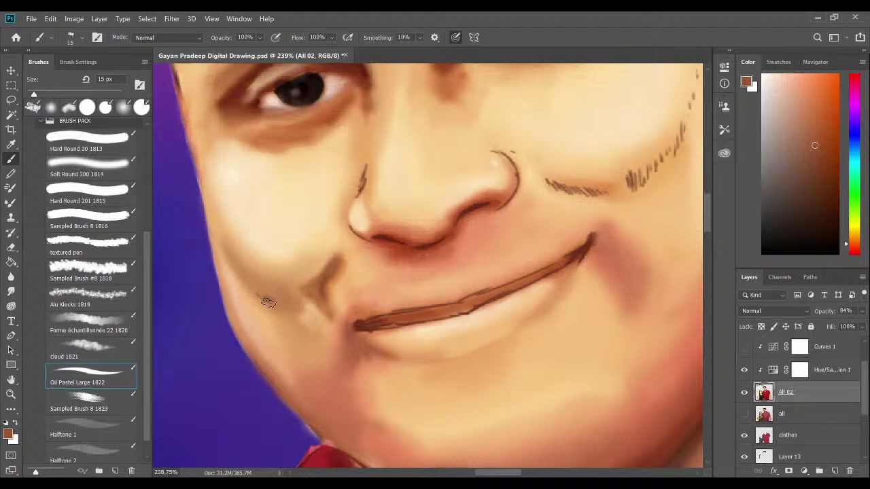
left_click_drag(256, 293, 279, 307)
mouse_move(257, 292)
left_mouse_down()
mouse_move(294, 305)
mouse_move(277, 310)
mouse_move(270, 297)
mouse_move(278, 303)
left_mouse_up()
left_click_drag(279, 309, 282, 321)
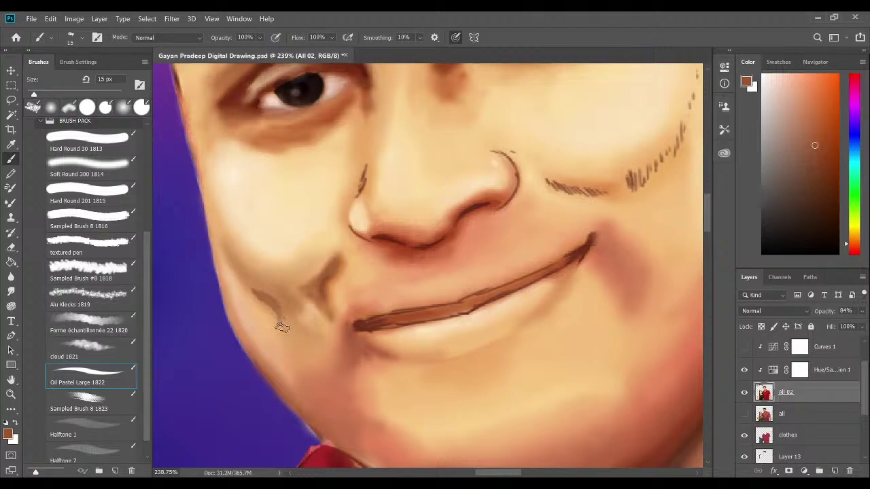
Blend the brown crease strokes on the lower left cheek into the skin with a 10 px Mixer Brush.
left_click(11, 202)
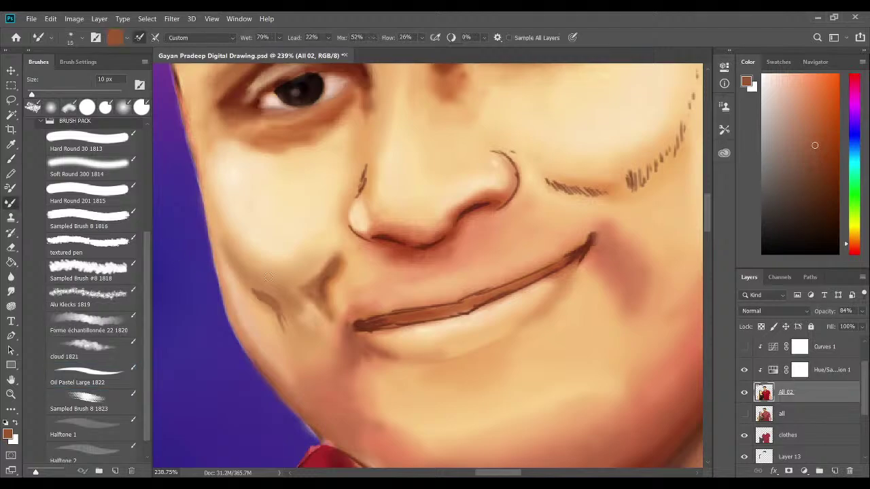
left_click_drag(275, 298, 245, 283)
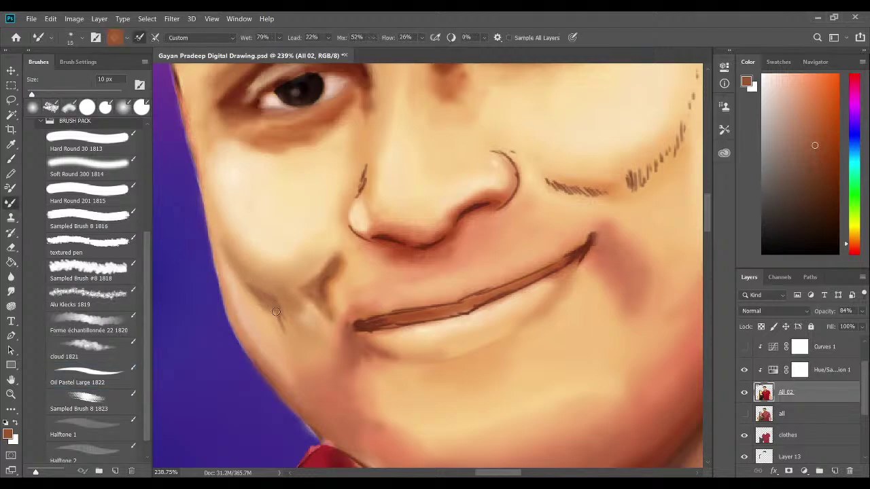
left_click_drag(278, 315, 290, 338)
left_click_drag(314, 347, 297, 347)
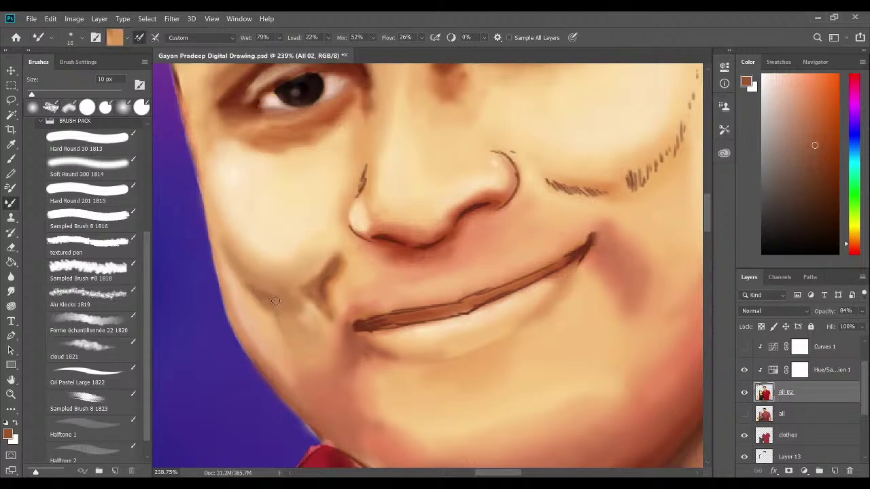
left_click_drag(286, 331, 254, 303)
left_click_drag(259, 284, 279, 293)
scroll(309, 339, "down", 6)
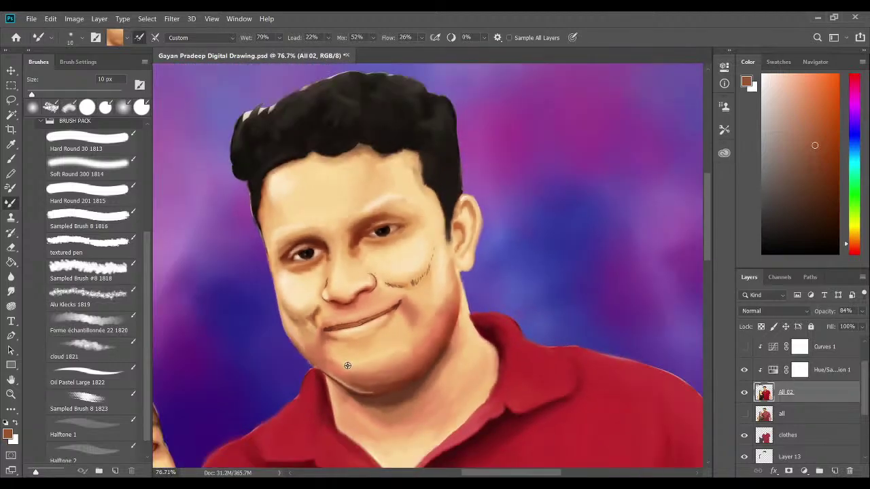
scroll(308, 336, "up", 5)
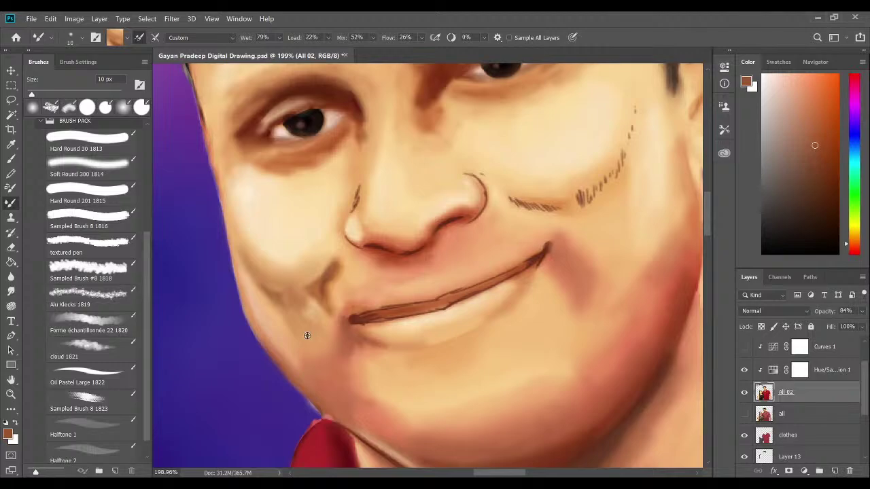
scroll(307, 336, "up", 1)
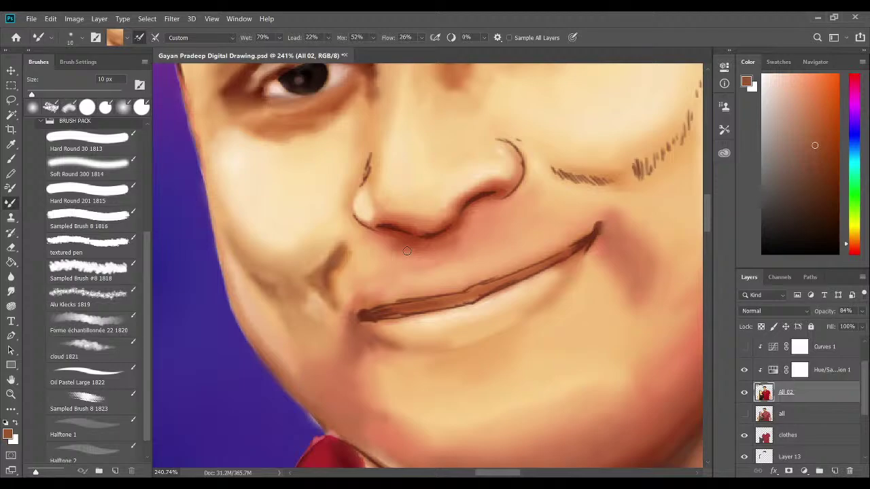
scroll(406, 251, "down", 5)
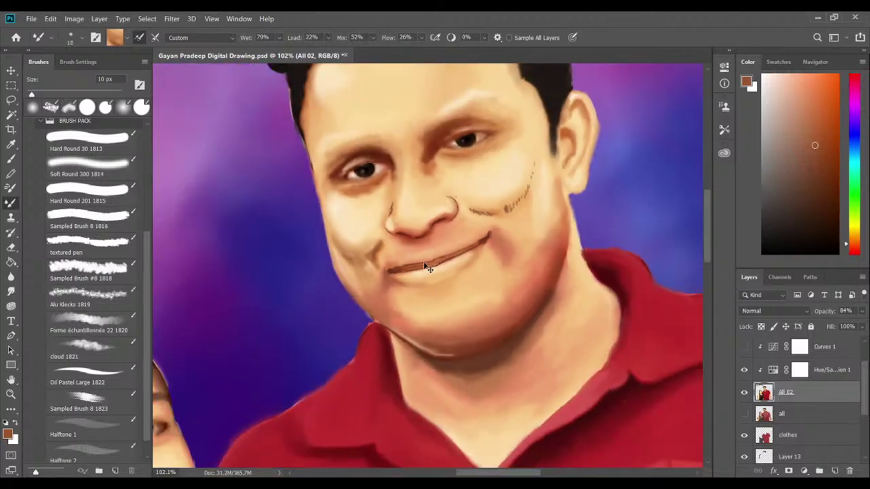
Blend the dark contour along the underside of the nose and both nostrils with a 10 px Mixer Brush.
scroll(453, 242, "up", 2)
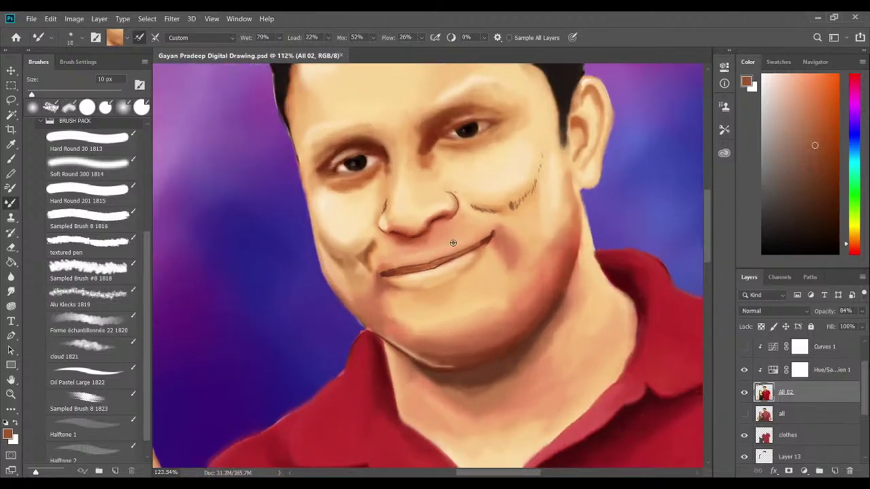
scroll(452, 243, "up", 4)
scroll(453, 243, "up", 2)
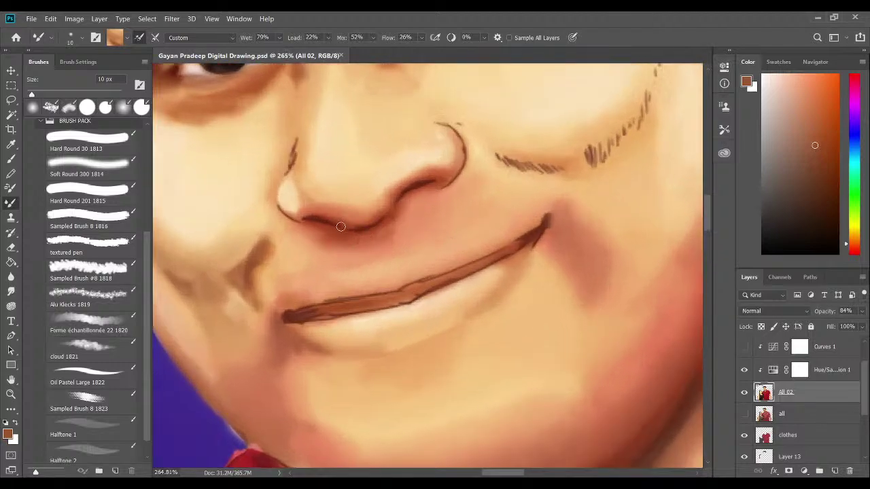
mouse_move(320, 220)
left_mouse_down()
mouse_move(365, 228)
mouse_move(348, 226)
mouse_move(374, 227)
left_mouse_up()
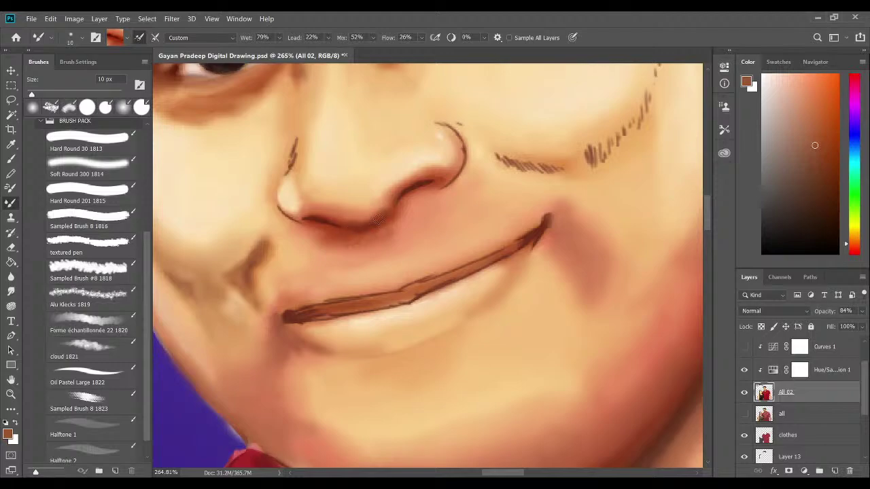
left_click(313, 216, "alt")
left_click_drag(304, 218, 330, 218)
left_click_drag(397, 195, 435, 180)
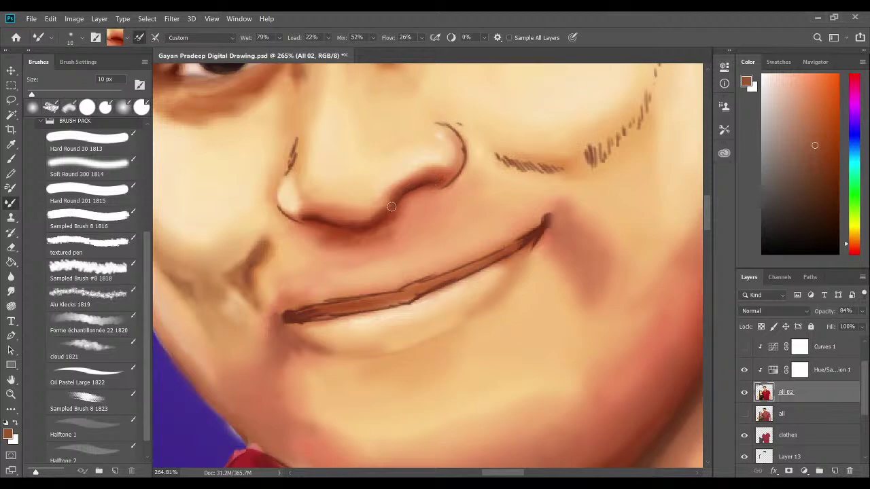
Soften the transition from the nostril shadow into the nose tip and its left side with the Mixer Brush.
left_click_drag(384, 205, 372, 215)
left_click_drag(343, 225, 318, 217)
left_click(302, 183, "alt")
left_click(329, 207, "alt")
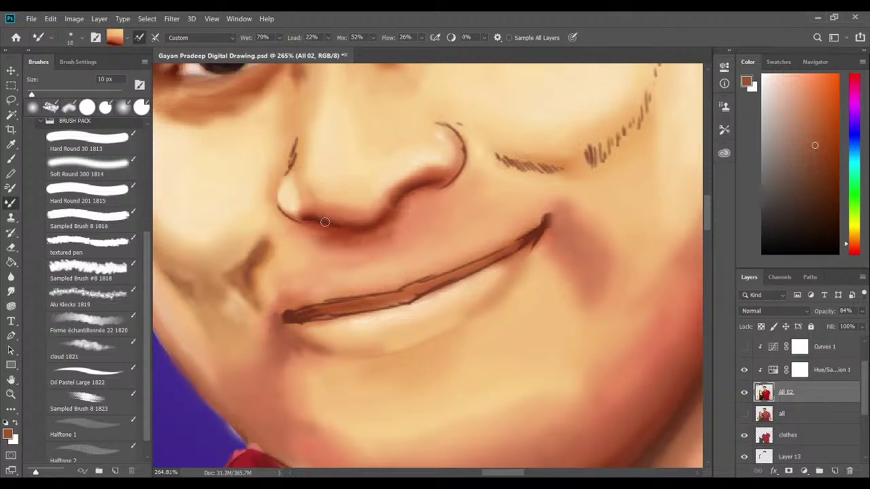
Enlarge the Mixer Brush to 20 px and smooth the shading on the nose's left side and along its bridge.
key("bracketright")
key("bracketright")
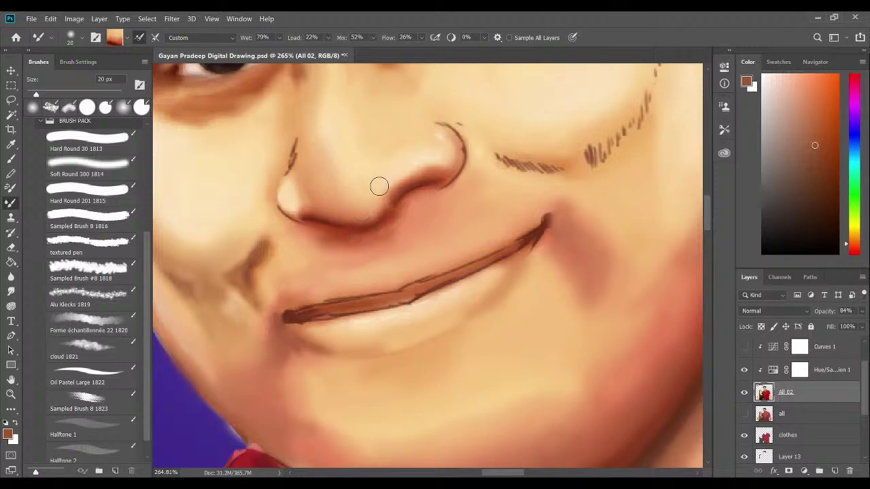
left_click_drag(347, 166, 383, 194)
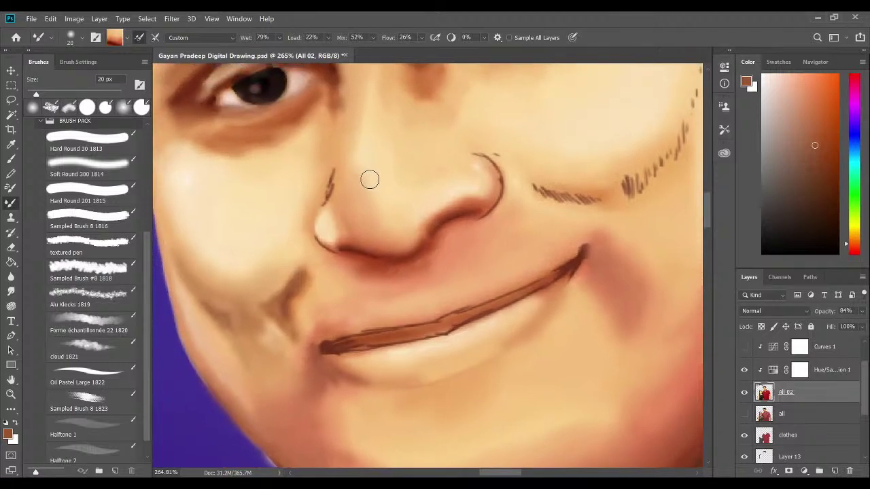
left_click(364, 167, "alt")
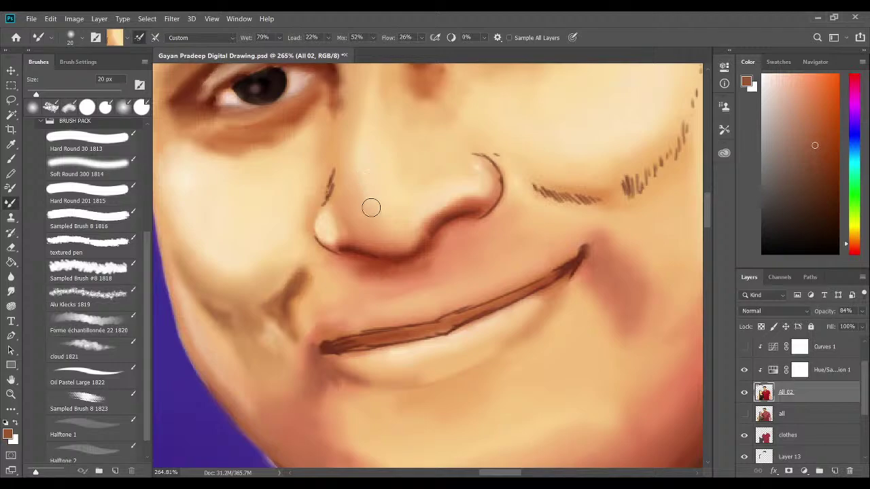
mouse_move(385, 152)
left_mouse_down()
mouse_move(378, 180)
mouse_move(396, 238)
left_mouse_up()
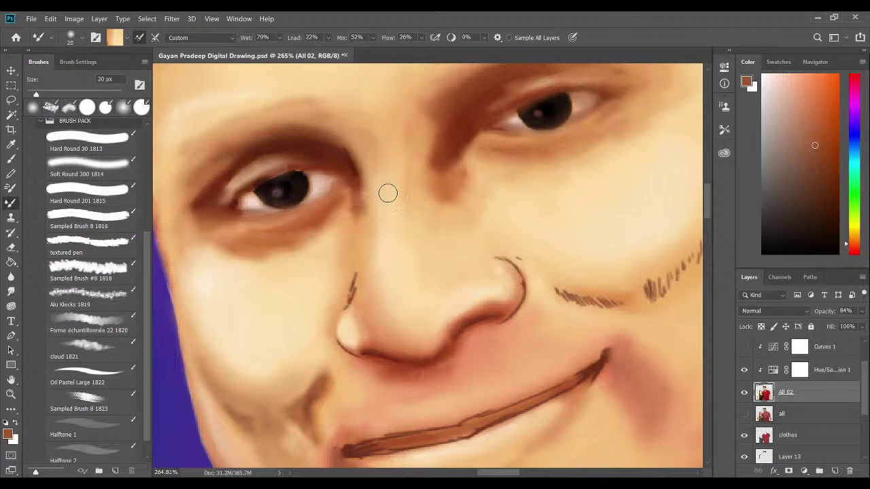
left_click(375, 160, "alt")
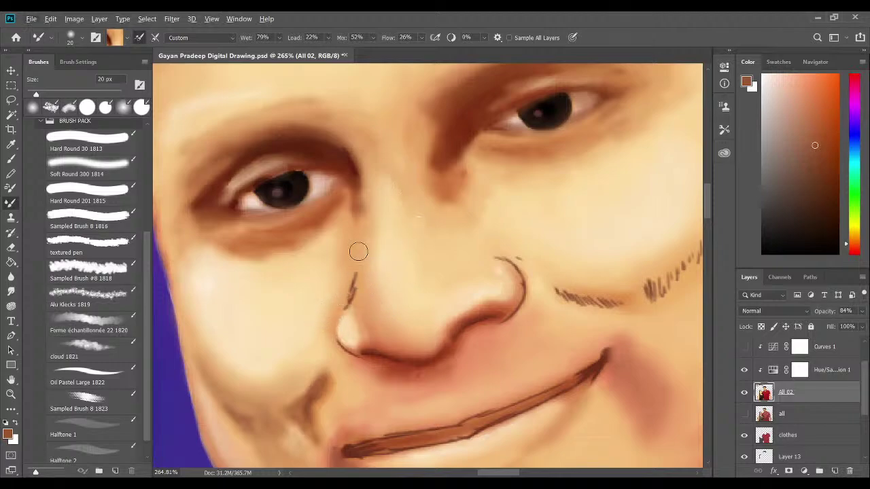
Blend the hatching above the left nostril into a soft shadow up toward the inner eye corner with a 10 px Mixer Brush.
key("bracketleft")
key("bracketleft")
left_click_drag(352, 288, 355, 285)
left_click_drag(361, 243, 359, 264)
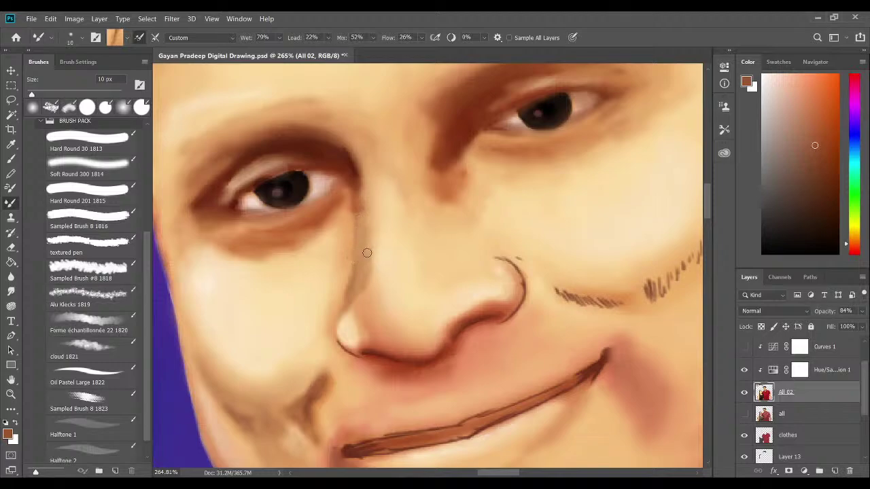
Soften the shadow along the nose's left side and bridge with a 20 px Mixer Brush and save the document.
key("bracketright")
mouse_move(369, 189)
left_mouse_down()
mouse_move(377, 239)
mouse_move(368, 280)
mouse_move(374, 243)
mouse_move(359, 259)
mouse_move(350, 255)
mouse_move(343, 285)
mouse_move(345, 261)
mouse_move(349, 269)
mouse_move(353, 253)
mouse_move(348, 291)
mouse_move(359, 201)
mouse_move(362, 242)
left_mouse_up()
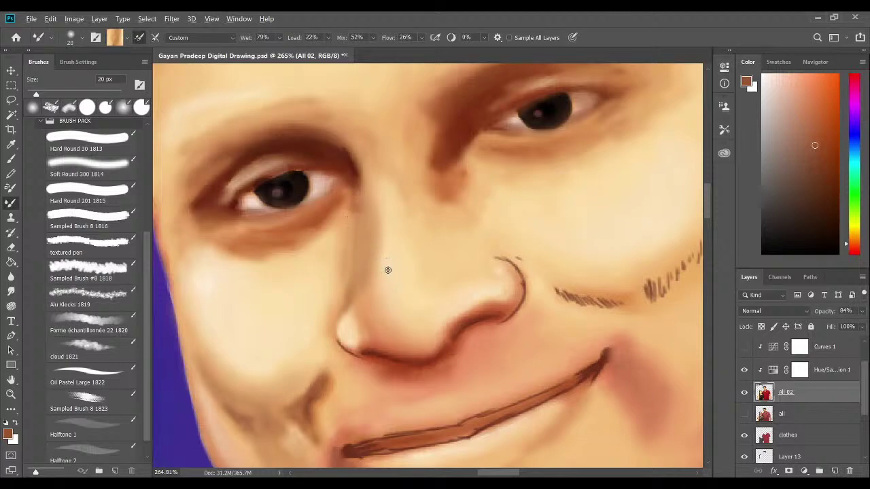
mouse_move(365, 310)
left_mouse_down()
mouse_move(378, 281)
mouse_move(370, 293)
mouse_move(381, 289)
mouse_move(360, 299)
mouse_move(388, 273)
left_mouse_up()
mouse_move(386, 273)
left_mouse_down()
mouse_move(404, 279)
mouse_move(385, 262)
mouse_move(383, 216)
mouse_move(390, 239)
mouse_move(383, 237)
mouse_move(380, 262)
mouse_move(404, 267)
mouse_move(393, 256)
left_mouse_up()
left_click(385, 244, "alt")
mouse_move(390, 224)
left_mouse_down()
mouse_move(380, 184)
mouse_move(390, 265)
mouse_move(381, 189)
mouse_move(381, 215)
left_mouse_up()
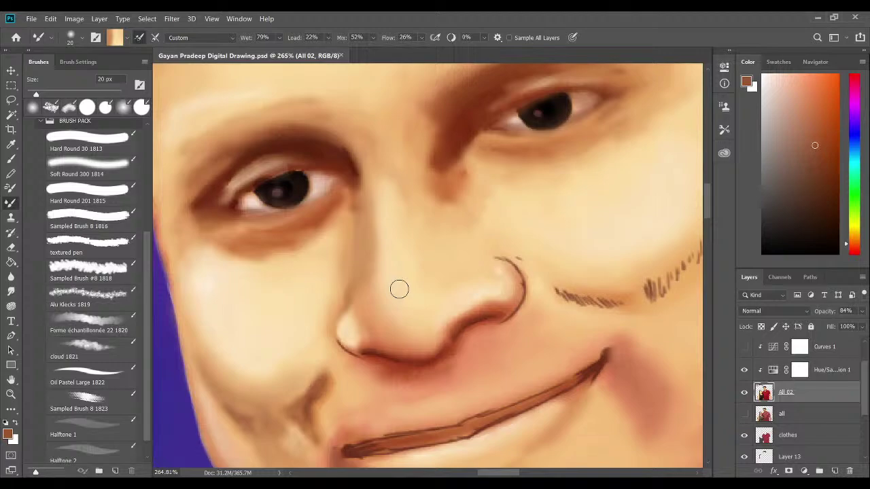
left_click_drag(386, 216, 390, 220)
scroll(415, 219, "down", 10)
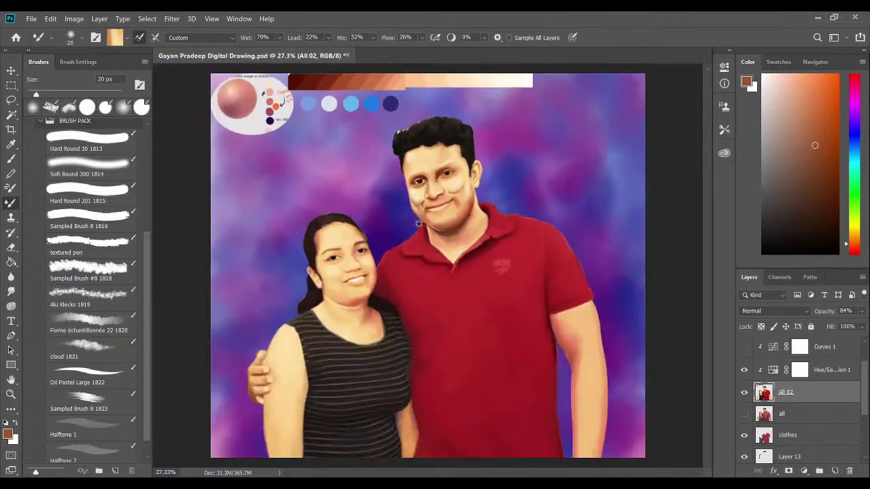
key("ctrl+s")
scroll(424, 212, "up", 10)
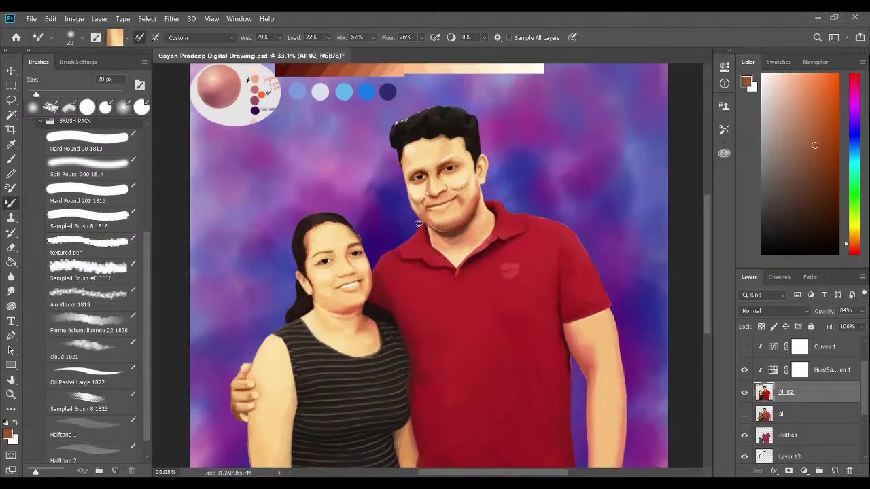
scroll(487, 174, "up", 3)
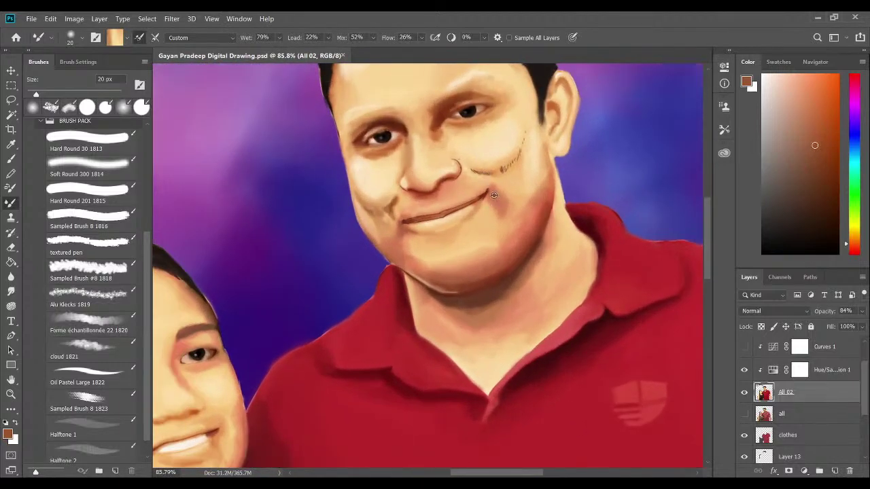
scroll(424, 194, "up", 3)
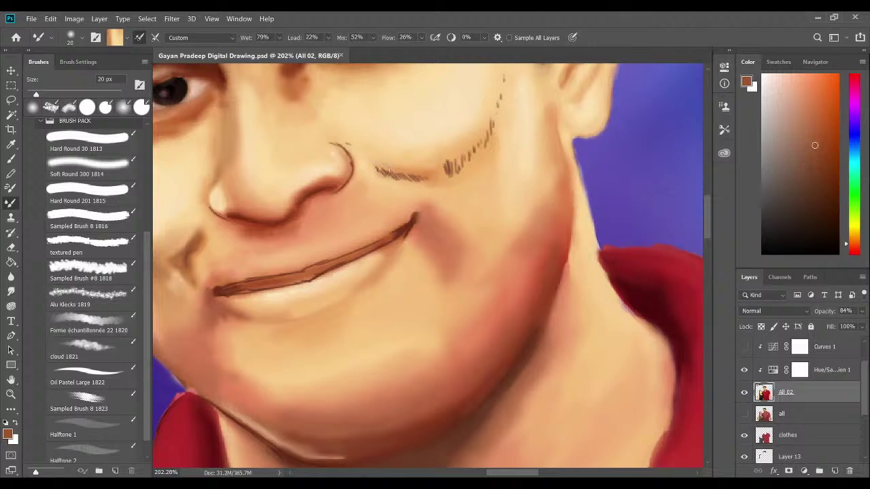
left_click_drag(390, 174, 377, 166)
key("alt")
key("ctrl+alt+z")
left_click_drag(385, 176, 402, 182)
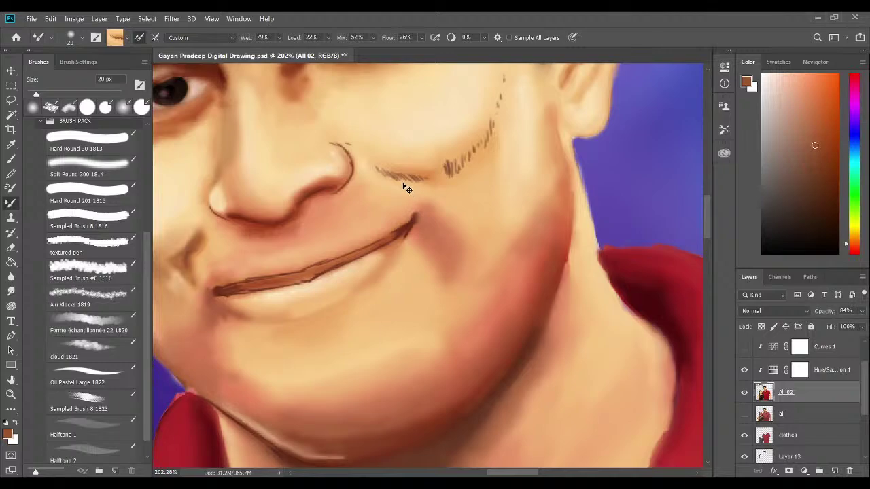
key("ctrl+z")
Blend the hatching under the man's right-hand cheek into a soft curved fold with the 20 px Mixer Brush.
mouse_move(394, 171)
left_mouse_down()
mouse_move(423, 176)
mouse_move(378, 166)
mouse_move(380, 174)
mouse_move(389, 174)
mouse_move(375, 161)
mouse_move(400, 178)
mouse_move(379, 164)
mouse_move(376, 173)
mouse_move(390, 169)
mouse_move(378, 176)
mouse_move(400, 169)
mouse_move(375, 157)
mouse_move(402, 156)
mouse_move(392, 155)
mouse_move(404, 160)
mouse_move(395, 175)
mouse_move(387, 170)
mouse_move(422, 177)
mouse_move(452, 168)
left_mouse_up()
left_click_drag(452, 167, 465, 165)
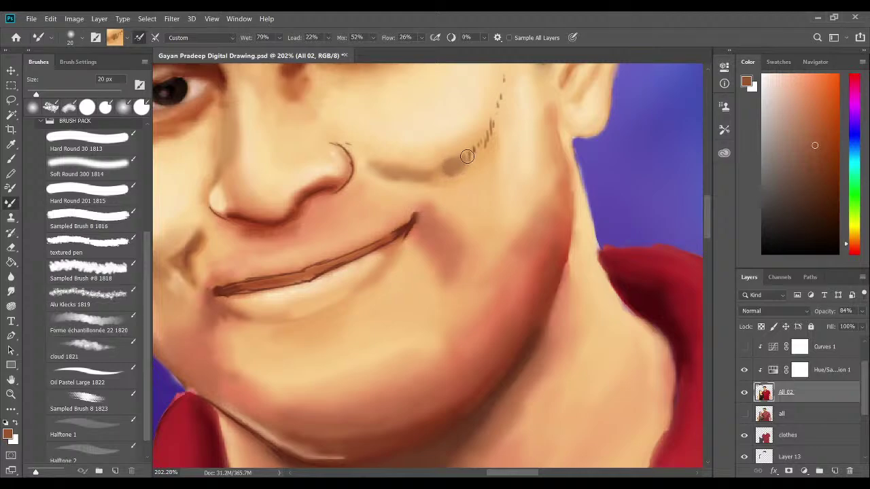
mouse_move(486, 136)
left_mouse_down()
mouse_move(470, 181)
mouse_move(481, 168)
mouse_move(460, 156)
mouse_move(466, 152)
mouse_move(431, 156)
mouse_move(440, 167)
mouse_move(488, 147)
mouse_move(496, 163)
mouse_move(506, 129)
mouse_move(497, 169)
mouse_move(503, 157)
mouse_move(471, 200)
mouse_move(447, 208)
mouse_move(455, 214)
mouse_move(466, 197)
mouse_move(453, 216)
mouse_move(478, 215)
mouse_move(476, 171)
mouse_move(449, 176)
mouse_move(467, 175)
mouse_move(466, 161)
left_mouse_up()
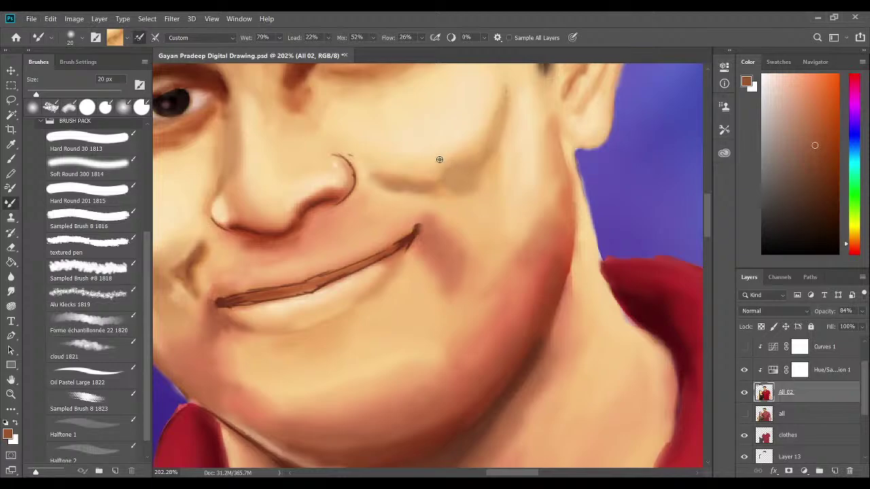
left_click(441, 182, "alt")
left_click_drag(479, 169, 445, 173)
left_click(451, 177, "alt")
mouse_move(433, 183)
left_mouse_down()
mouse_move(412, 181)
mouse_move(444, 178)
left_mouse_up()
Enlarge the Mixer Brush to 25 px and soften the middle of the fold under the right-hand cheek.
scroll(433, 165, "down", 6)
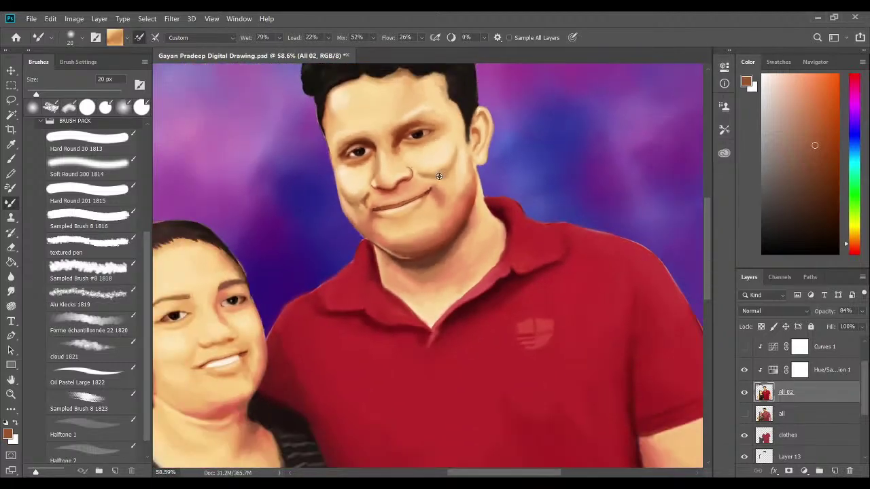
scroll(439, 176, "up", 3)
scroll(439, 176, "up", 2)
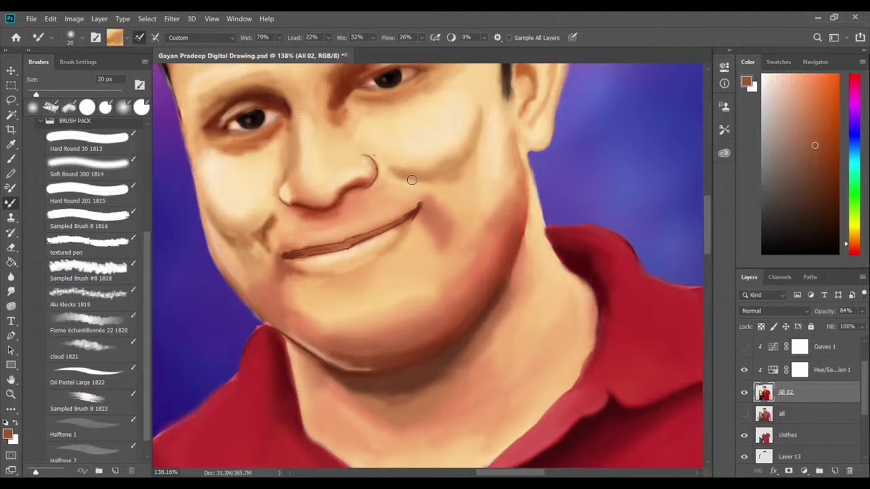
scroll(411, 179, "down", 6)
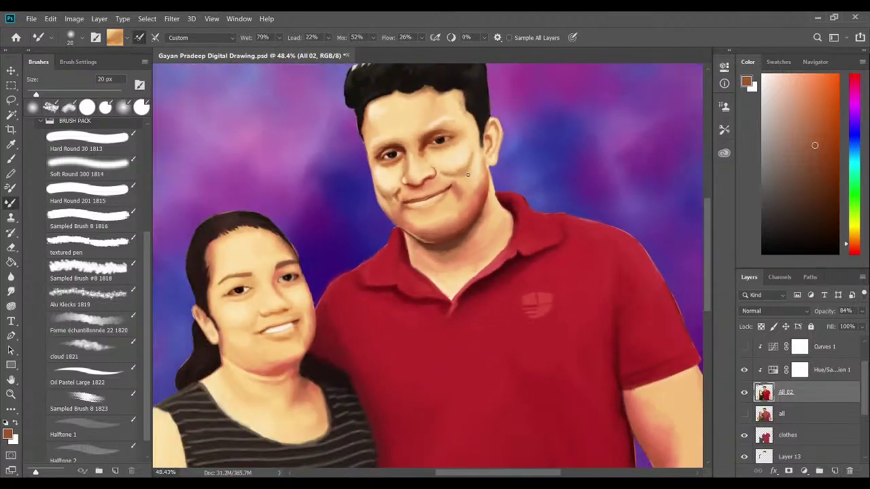
scroll(457, 170, "up", 6)
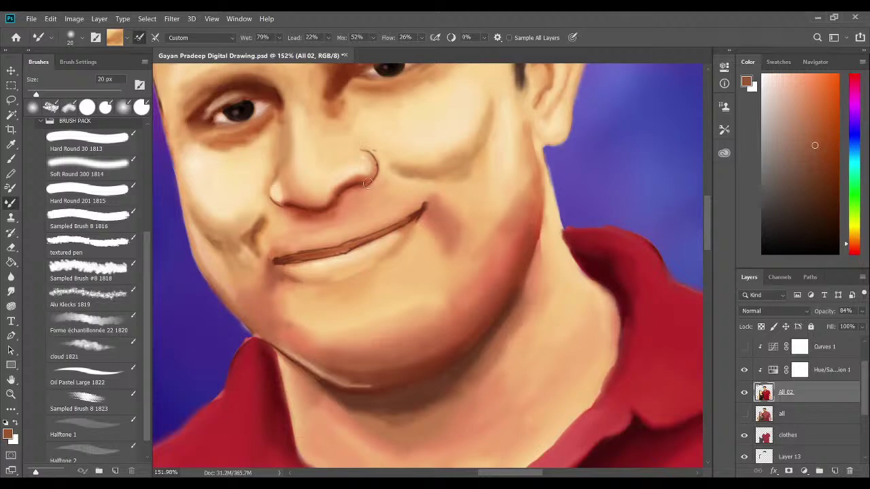
scroll(368, 184, "up", 2)
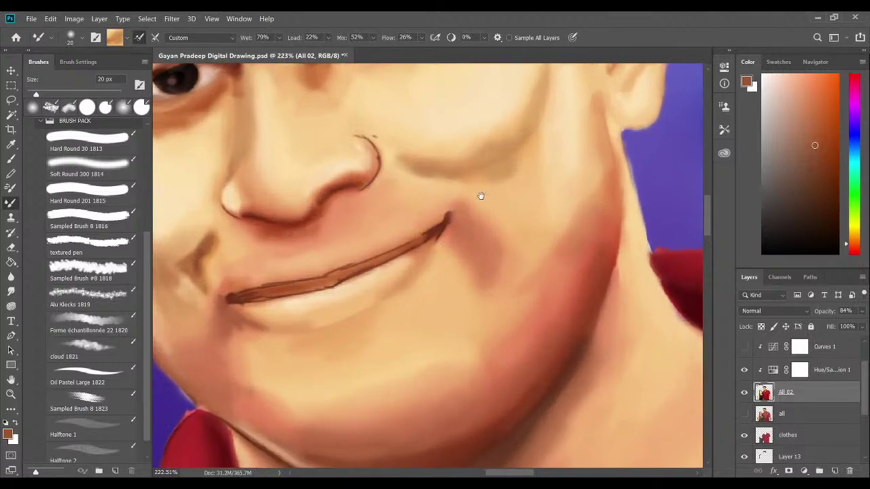
scroll(480, 195, "up", 2)
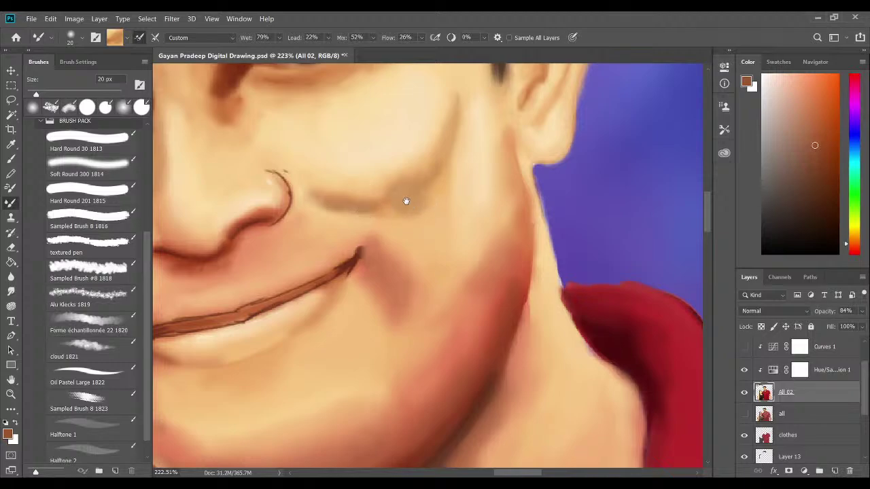
left_click_drag(406, 201, 469, 208)
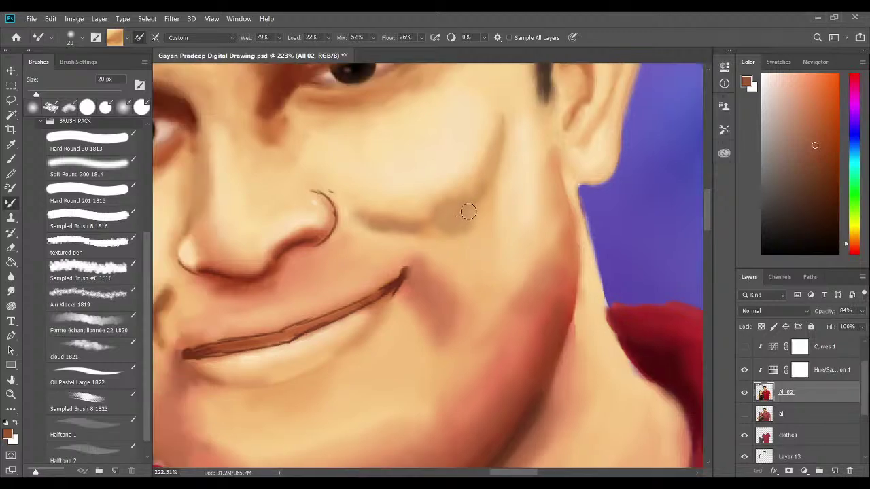
key("bracketright")
key("bracketleft")
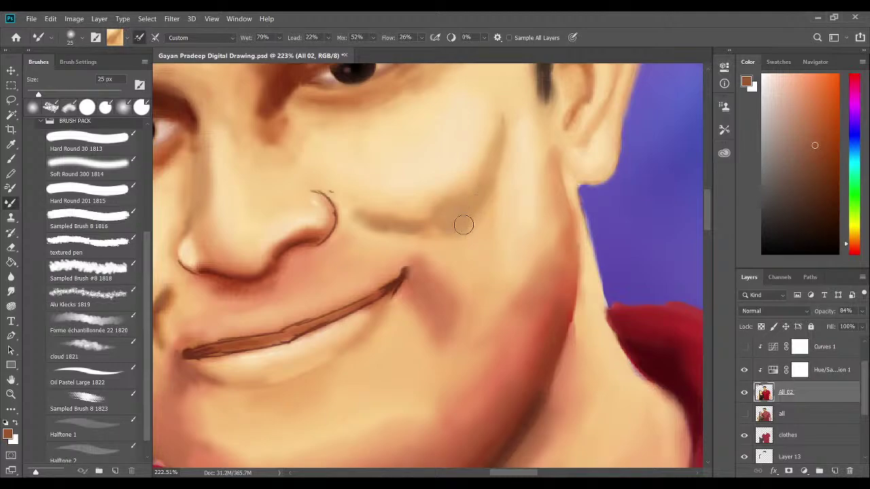
left_click(429, 223, "alt")
left_click_drag(415, 227, 442, 183)
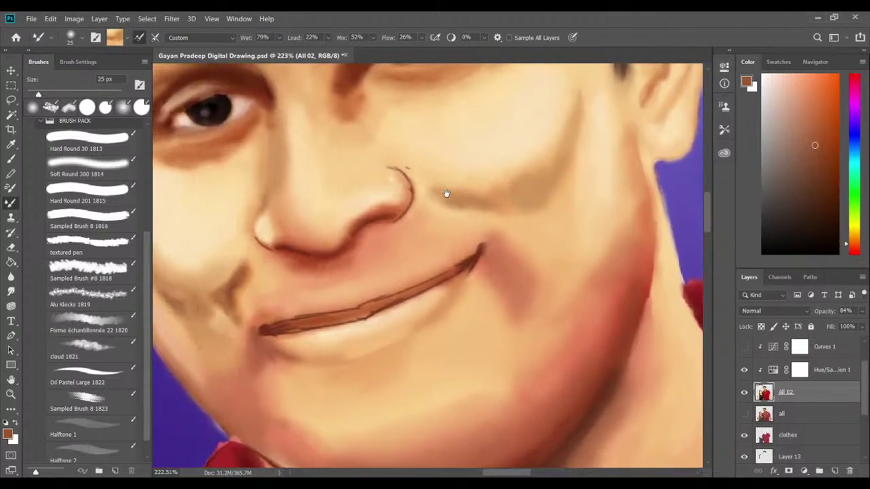
Enlarge the Mixer Brush to 35 px and smooth the outer part of the cheek fold up toward the ear.
scroll(462, 200, "down", 5)
mouse_move(486, 233)
left_mouse_down()
mouse_move(501, 198)
mouse_move(513, 188)
mouse_move(494, 221)
mouse_move(522, 234)
left_mouse_up()
scroll(521, 235, "down", 3)
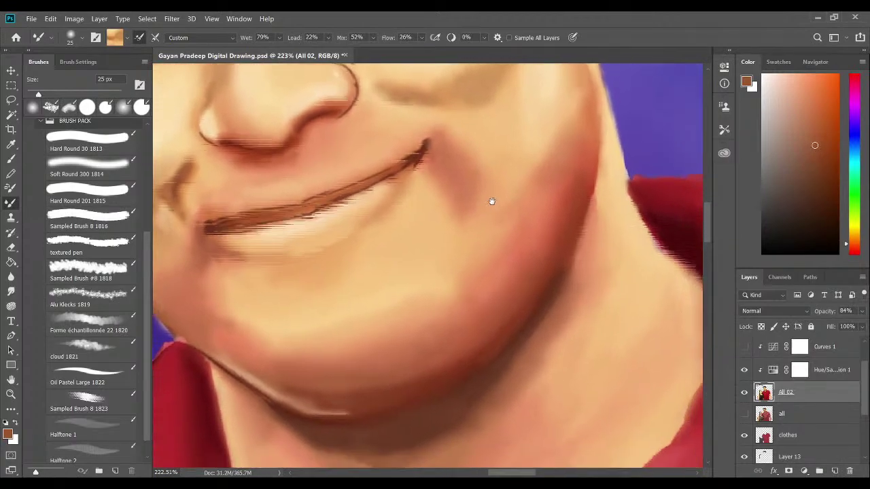
scroll(532, 229, "down", 2)
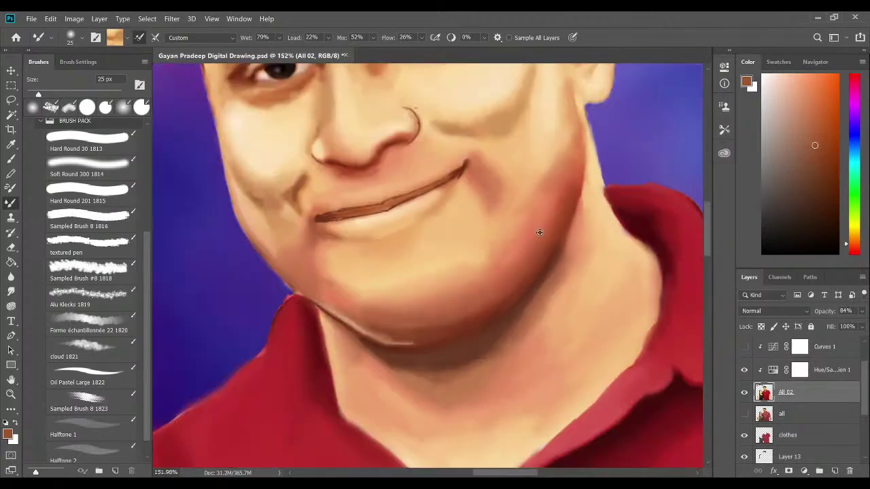
scroll(540, 233, "down", 3)
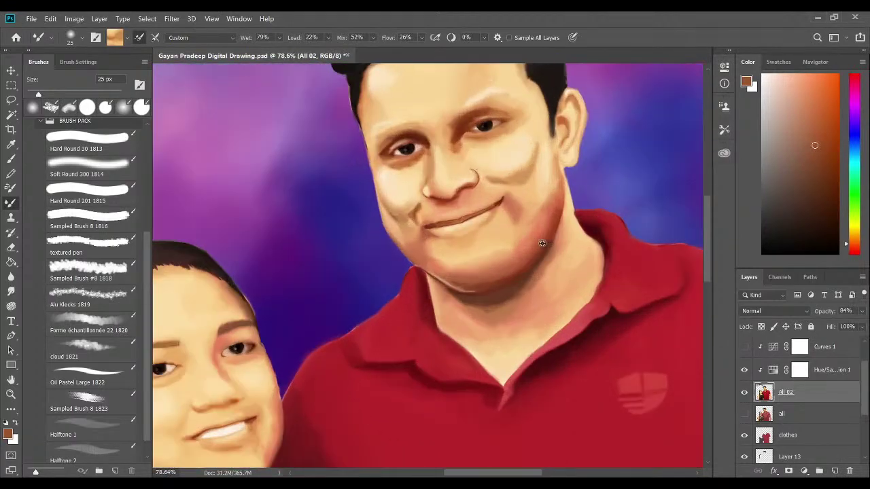
scroll(541, 238, "up", 6)
scroll(543, 243, "up", 1)
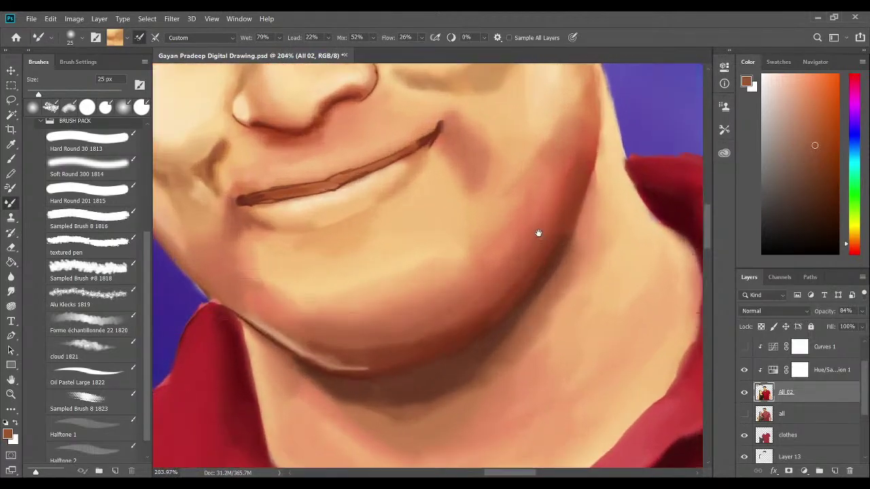
left_click_drag(538, 233, 526, 323)
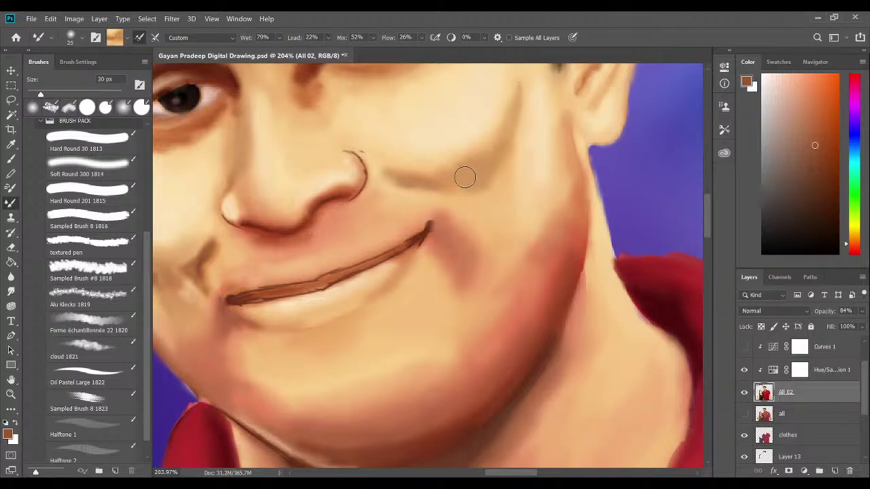
key("bracketright")
key("bracketright")
mouse_move(468, 164)
left_mouse_down()
mouse_move(493, 147)
mouse_move(450, 155)
mouse_move(478, 161)
mouse_move(461, 163)
mouse_move(495, 123)
mouse_move(480, 163)
mouse_move(507, 157)
mouse_move(490, 191)
mouse_move(506, 199)
mouse_move(511, 151)
mouse_move(473, 172)
mouse_move(433, 138)
mouse_move(440, 159)
mouse_move(492, 150)
mouse_move(494, 127)
mouse_move(505, 130)
mouse_move(507, 161)
mouse_move(505, 151)
mouse_move(487, 191)
mouse_move(499, 164)
left_mouse_up()
left_click(505, 130, "alt")
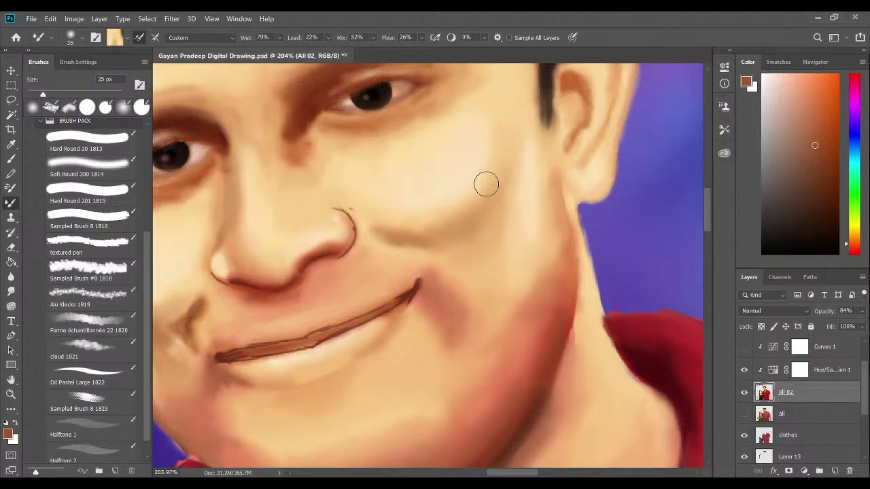
Smooth the inner end of the right-hand cheek fold beside the nostril with the 35 px Mixer Brush.
left_click(382, 226, "alt")
mouse_move(380, 226)
left_mouse_down()
mouse_move(369, 225)
mouse_move(363, 206)
mouse_move(403, 232)
left_mouse_up()
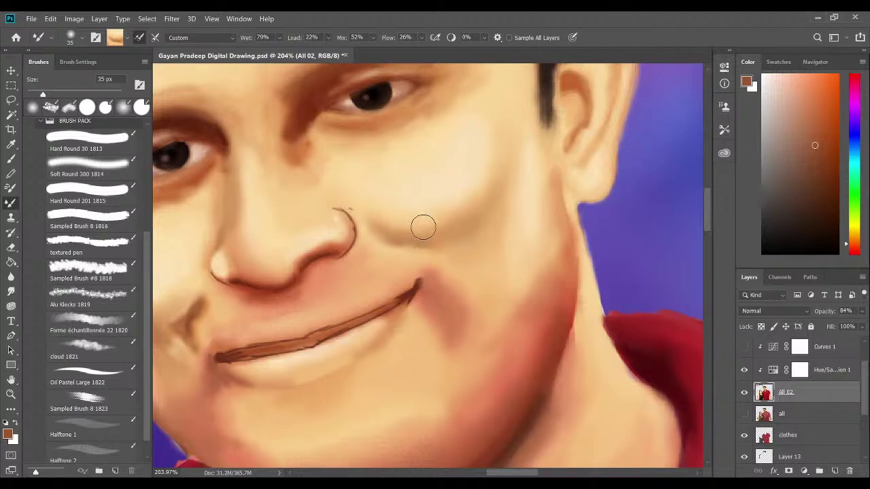
scroll(423, 228, "down", 3)
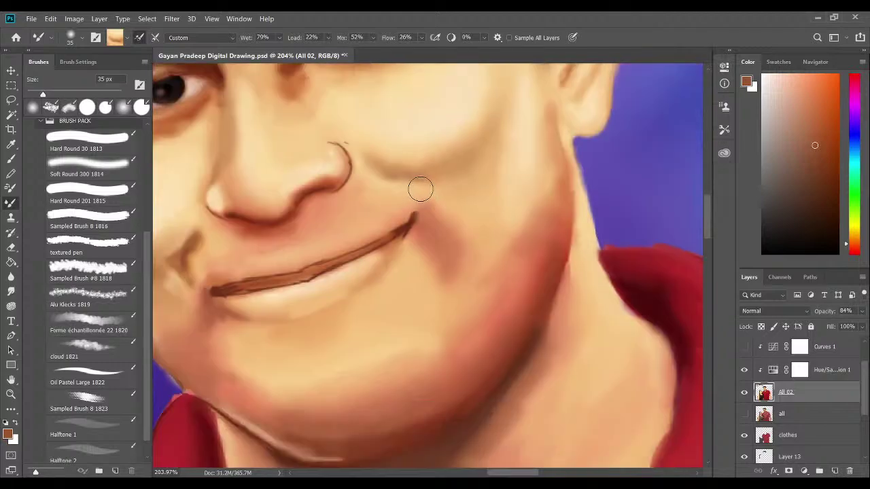
left_click(408, 183, "alt")
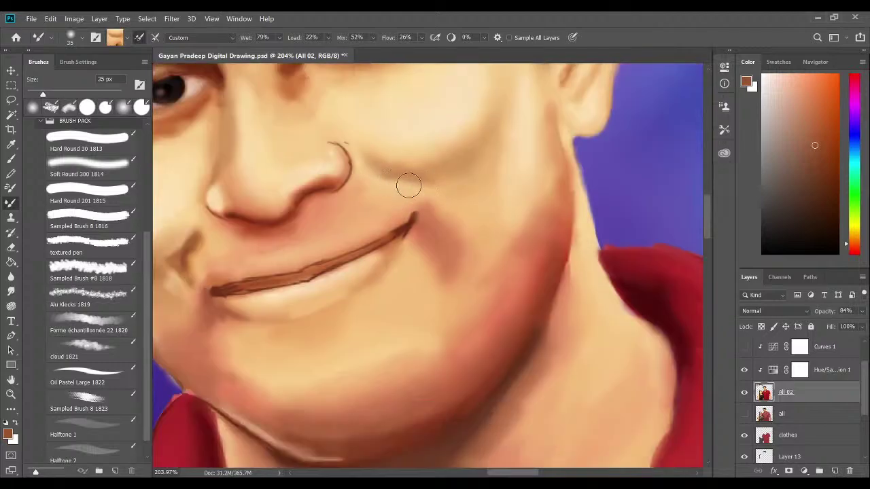
Reduce the Mixer Brush to 30 px and soften the edges of the reddish shadow beside the right-hand mouth corner.
key("bracketleft")
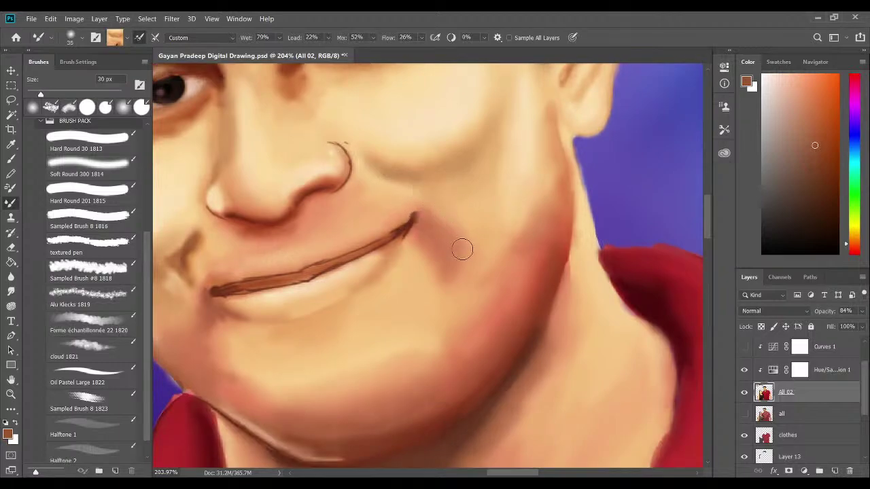
left_click_drag(482, 231, 480, 190)
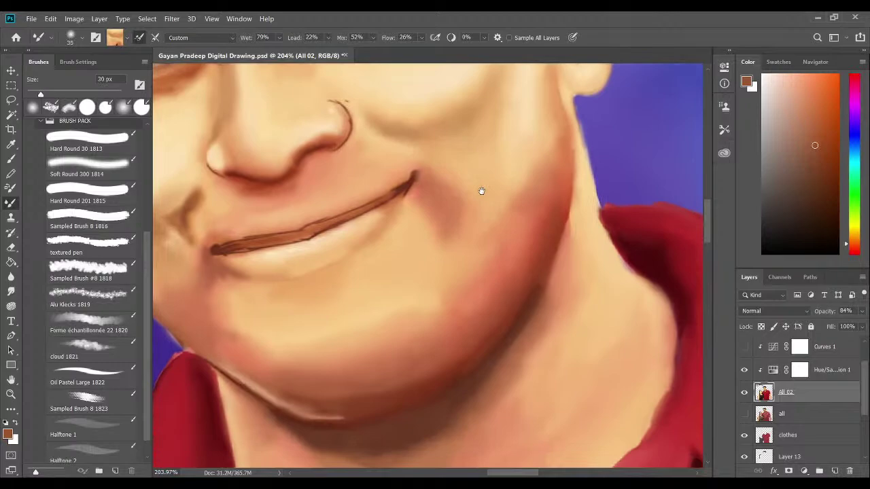
left_click(424, 171, "alt")
left_click(470, 204, "alt")
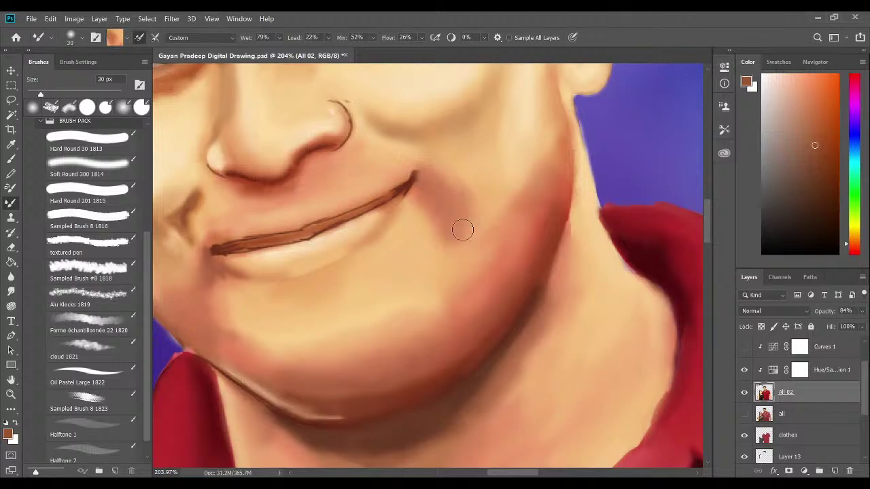
left_click_drag(467, 171, 501, 216)
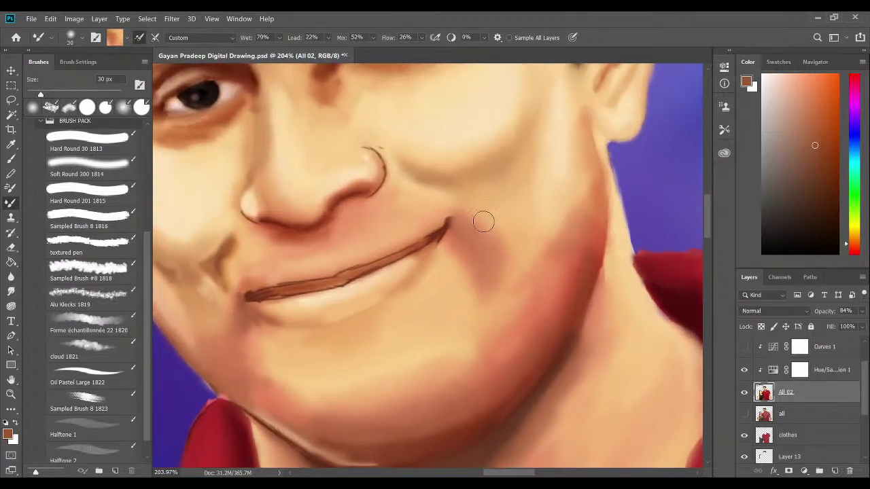
scroll(545, 247, "down", 2)
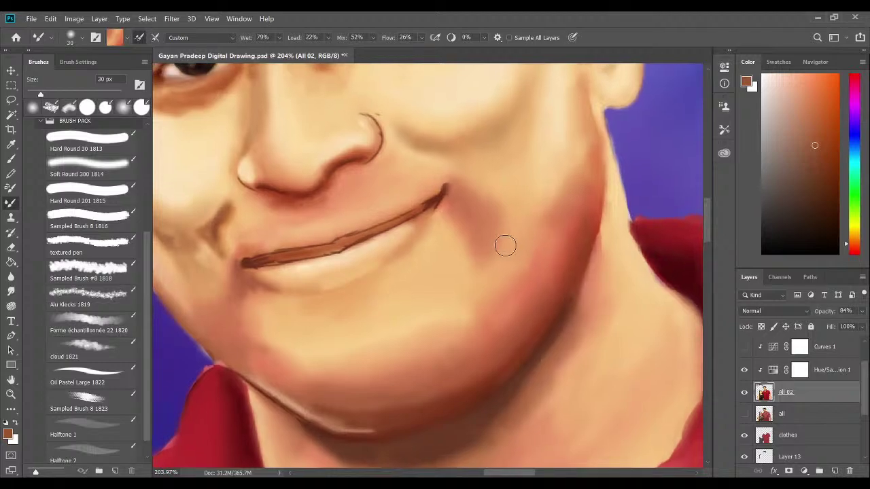
left_click_drag(502, 183, 505, 237)
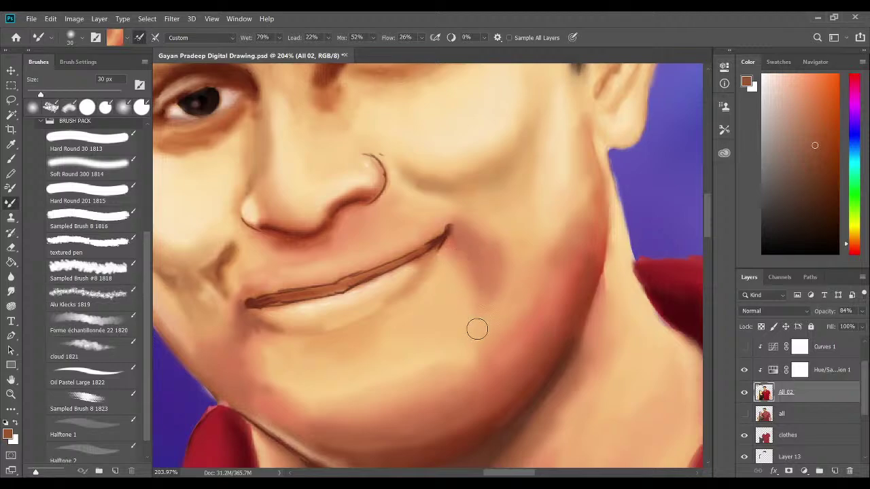
Blend the lower end of the mouth-corner shadow down into the reddish jaw shading with the 30 px Mixer Brush.
left_click(489, 283, "alt")
mouse_move(492, 297)
left_mouse_down()
mouse_move(494, 319)
mouse_move(510, 273)
mouse_move(492, 333)
left_mouse_up()
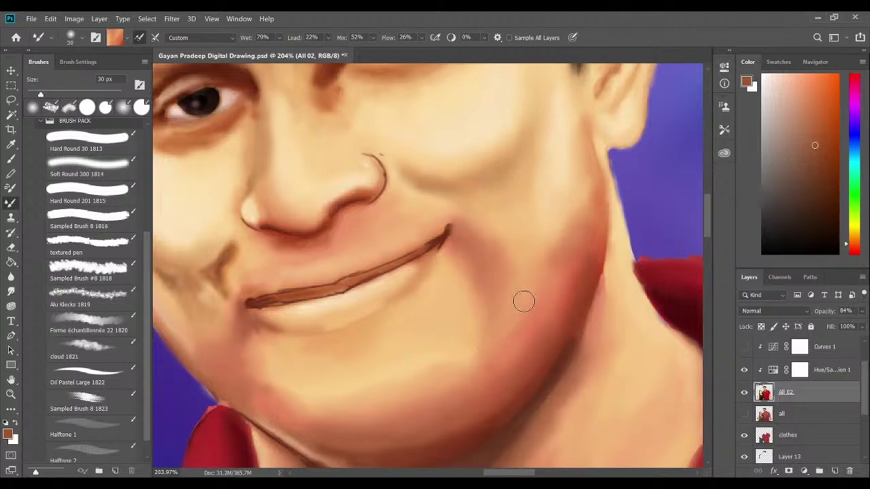
left_click_drag(537, 288, 522, 226)
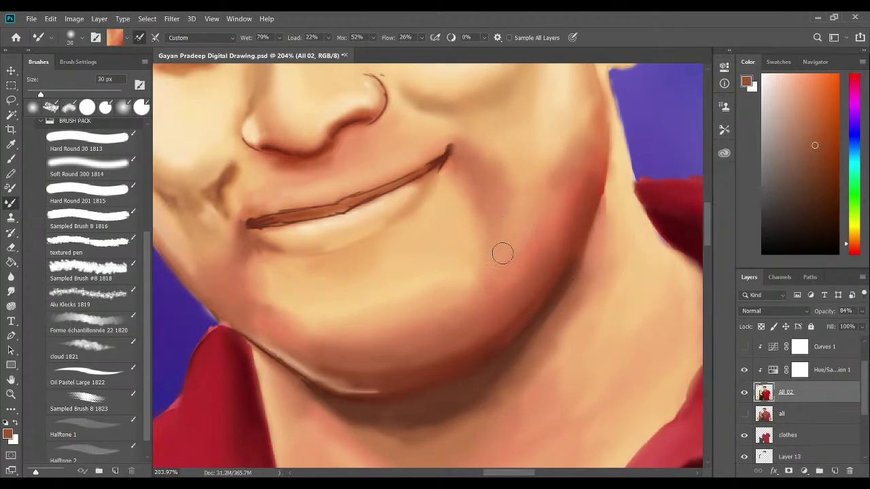
left_click_drag(513, 211, 505, 233)
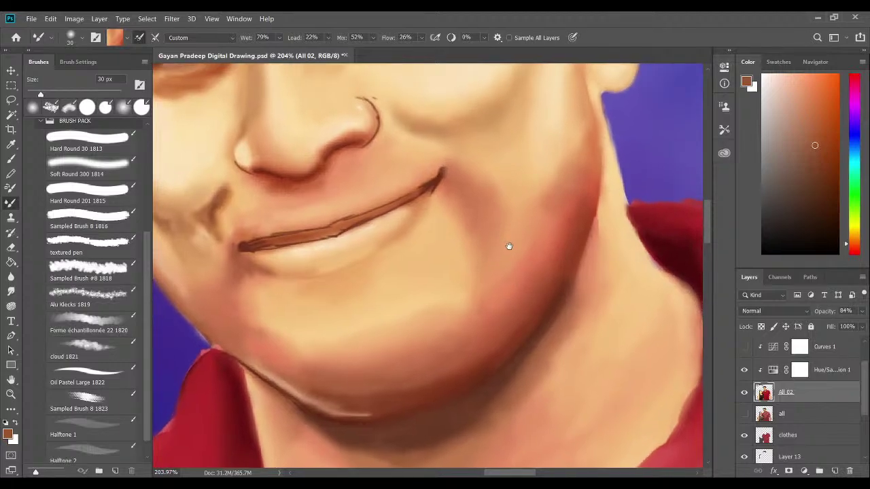
Smooth the chin shading below the right-hand mouth corner and the skin around the left-hand mouth corner with the 30 px Mixer Brush.
left_click(482, 281, "alt")
left_click_drag(409, 292, 432, 289)
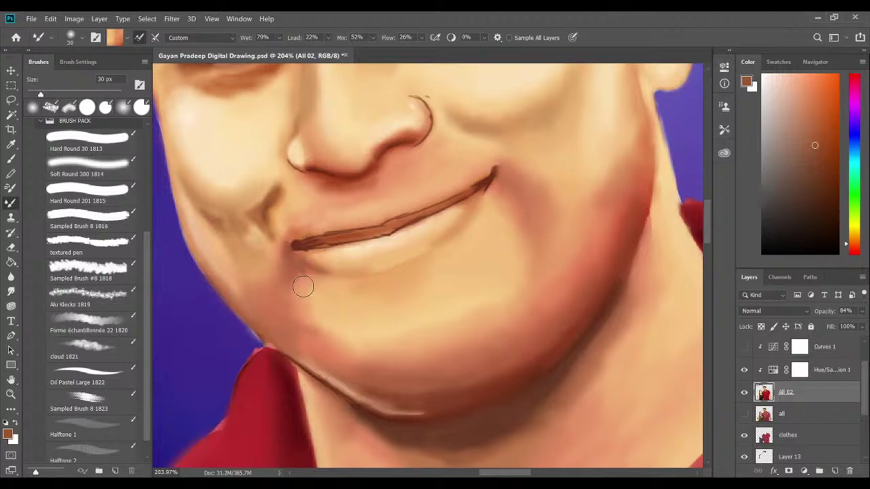
mouse_move(303, 286)
left_mouse_down()
mouse_move(288, 205)
mouse_move(295, 250)
left_mouse_up()
left_click(256, 234, "alt")
left_click_drag(262, 218, 304, 252)
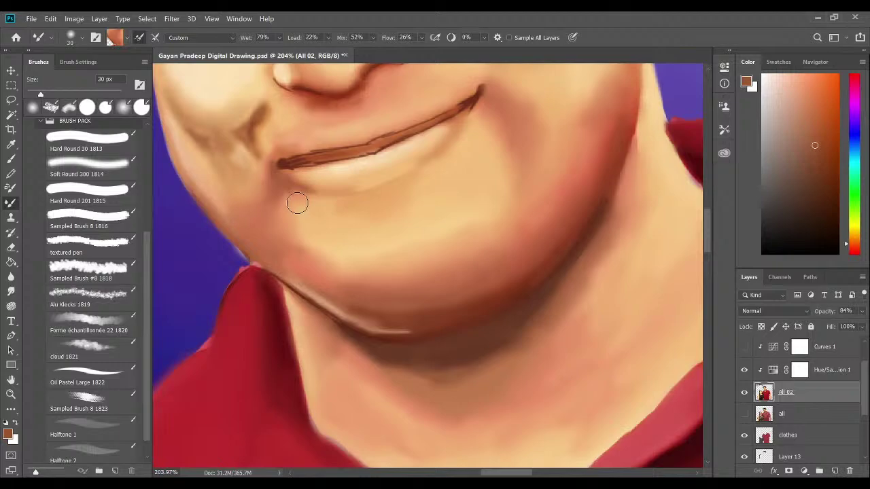
Reduce the Mixer Brush to 15 px and blend the dark outline of the right-hand nostril wing into the surrounding skin.
left_click_drag(441, 142, 439, 274)
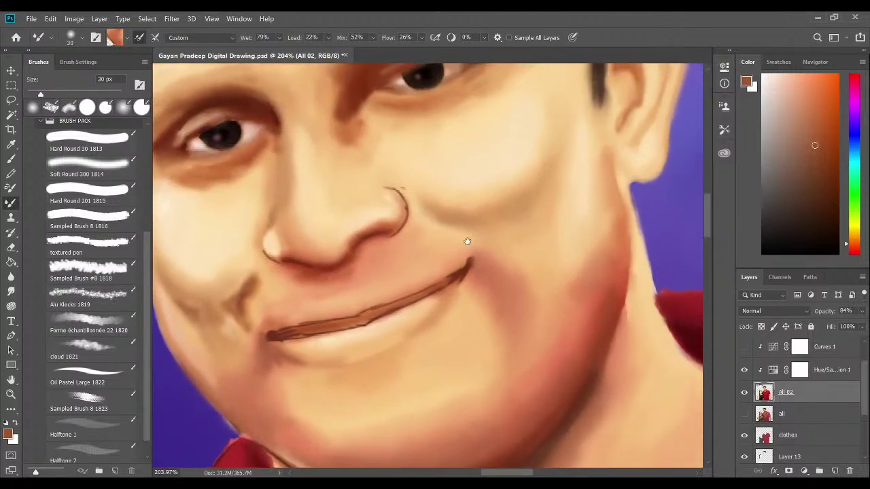
left_click_drag(466, 242, 473, 280)
key("bracketleft")
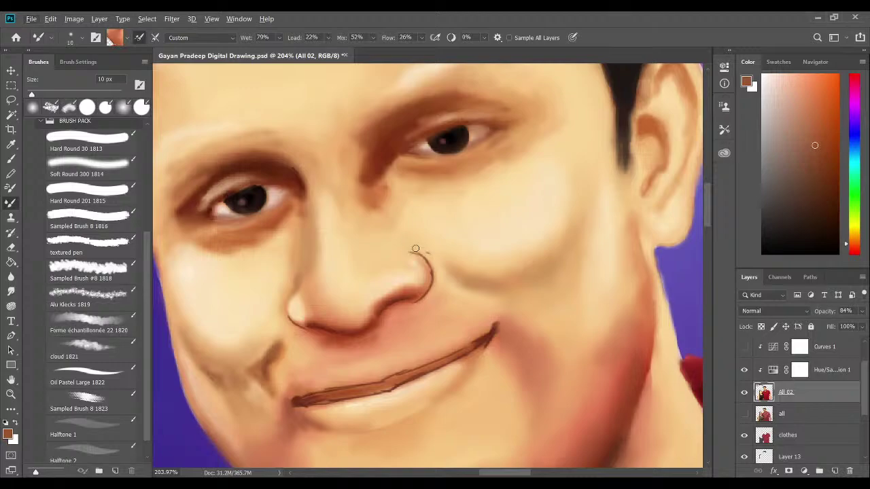
key("bracketright")
left_click_drag(415, 249, 435, 275)
left_click_drag(433, 273, 416, 253)
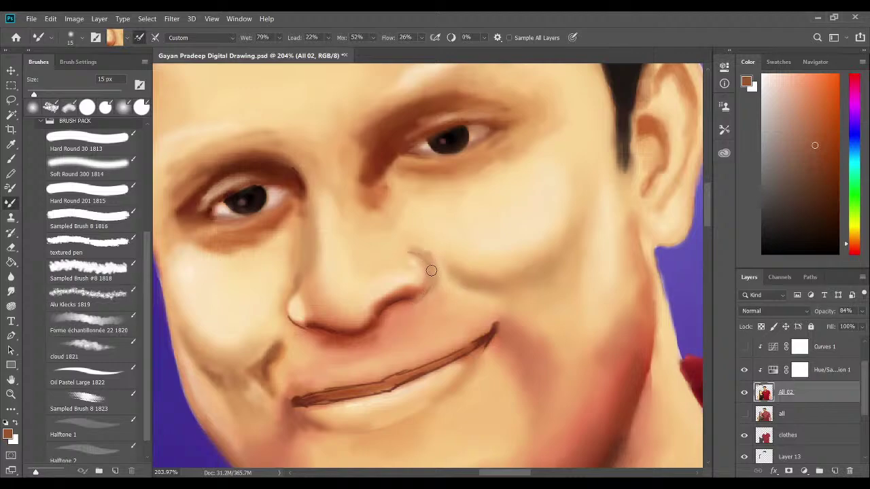
Enlarge the Mixer Brush to 20 px and soften the shadow on the nose side below the right-hand eye's inner corner.
key("bracketright")
left_click_drag(389, 216, 418, 237)
left_click(415, 235, "alt")
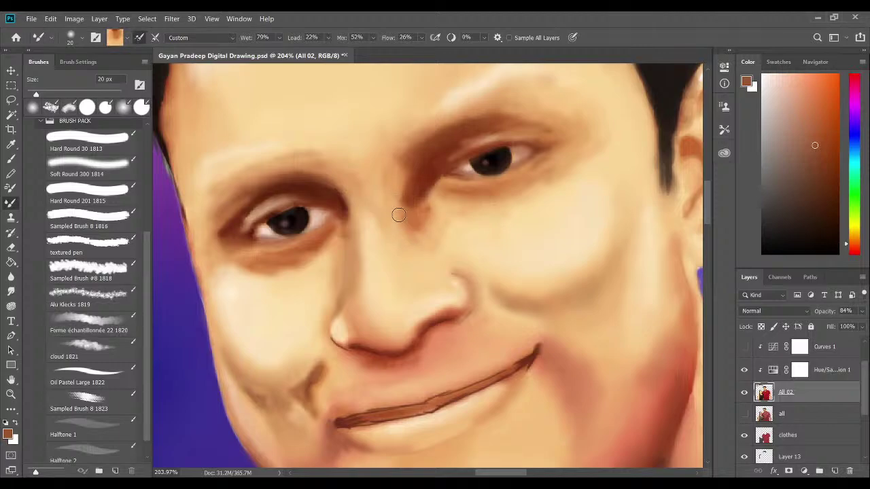
Enlarge the Mixer Brush to 30 px and smooth the shading along the bridge of the nose between the eyes.
key("bracketright")
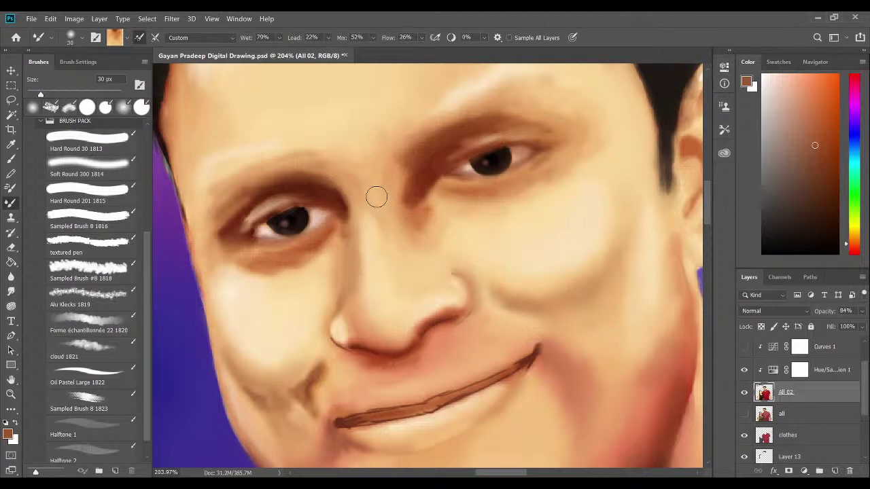
left_click(385, 212, "alt")
left_click_drag(385, 241, 385, 250)
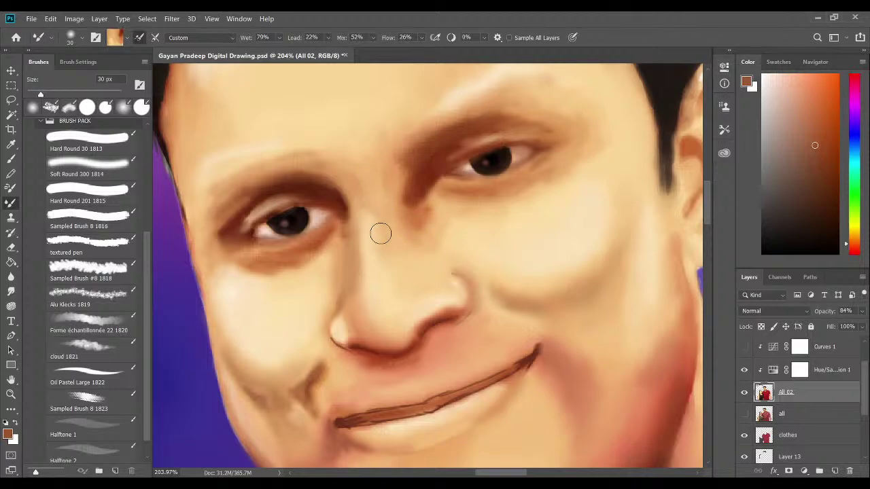
left_click(380, 256, "alt")
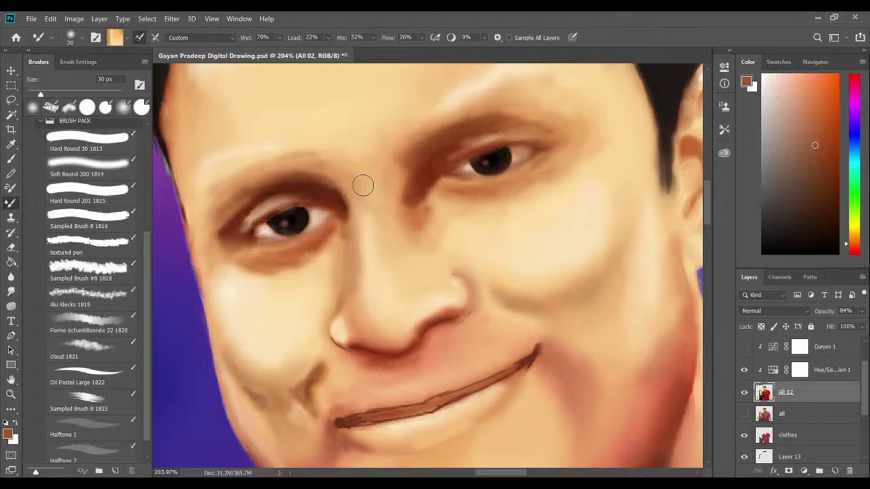
left_click_drag(381, 227, 362, 240)
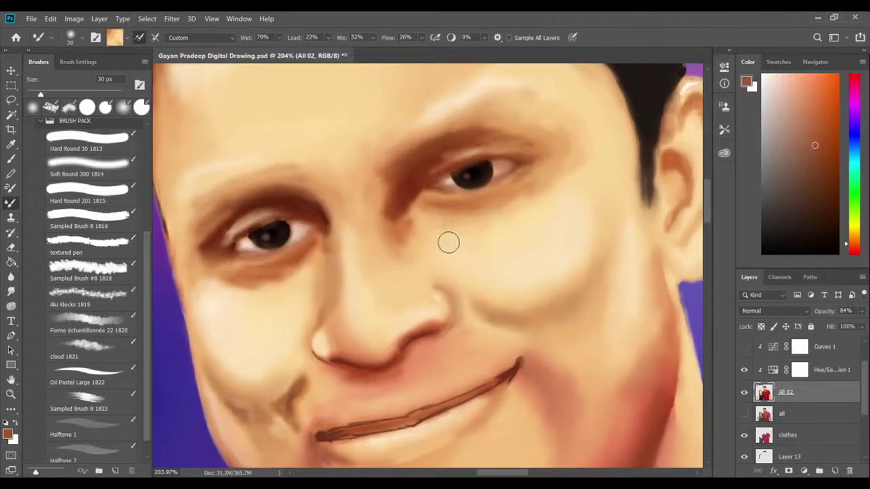
Smooth the upper cheek below the right-hand eye with the 30 px Mixer Brush.
left_click(495, 253, "alt")
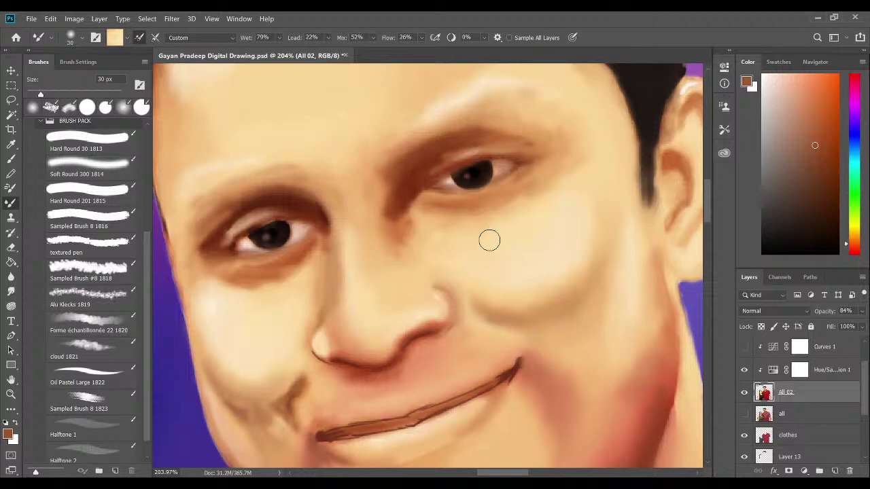
left_click_drag(472, 235, 508, 255)
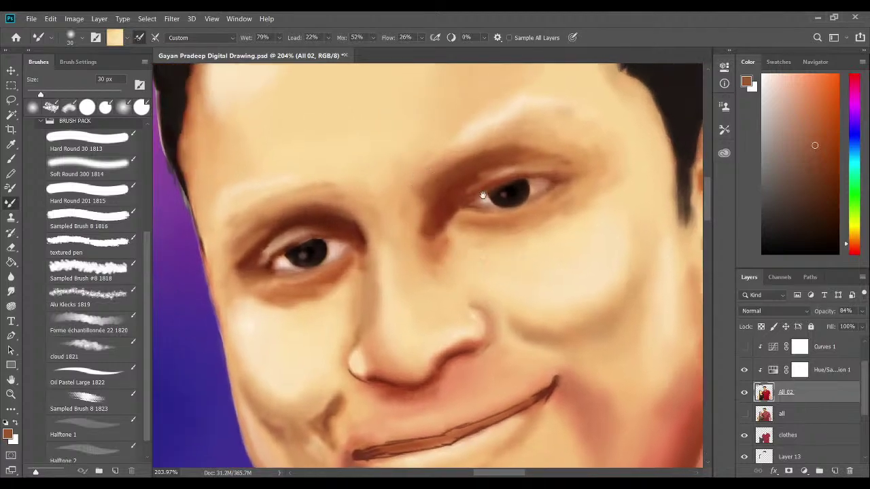
left_click_drag(483, 195, 424, 225)
mouse_move(476, 214)
left_mouse_down()
mouse_move(543, 231)
mouse_move(550, 220)
left_mouse_up()
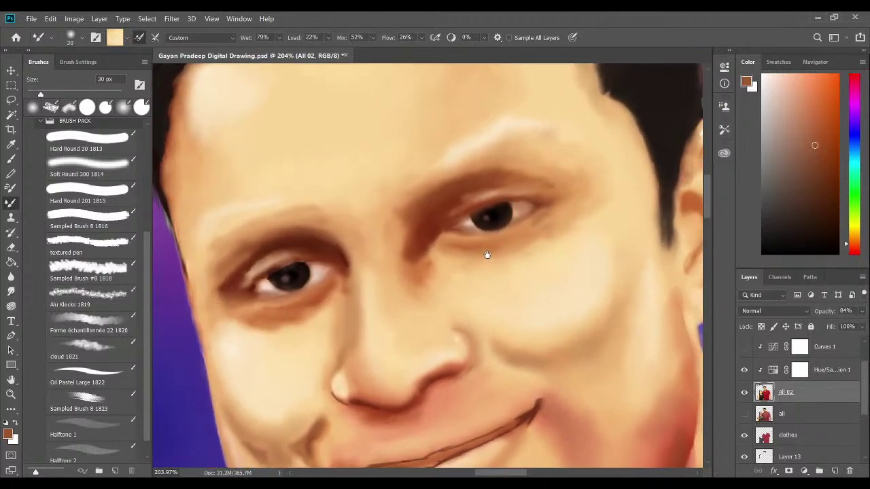
left_click_drag(439, 268, 451, 256)
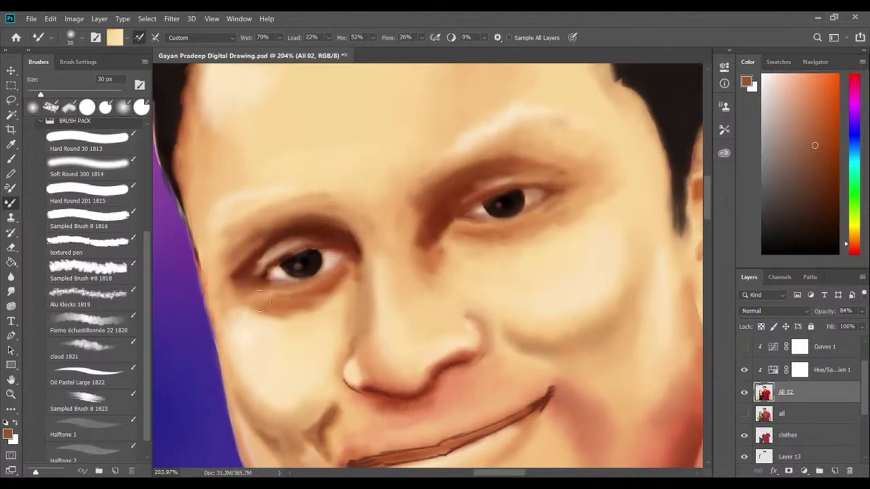
left_click_drag(361, 300, 353, 272)
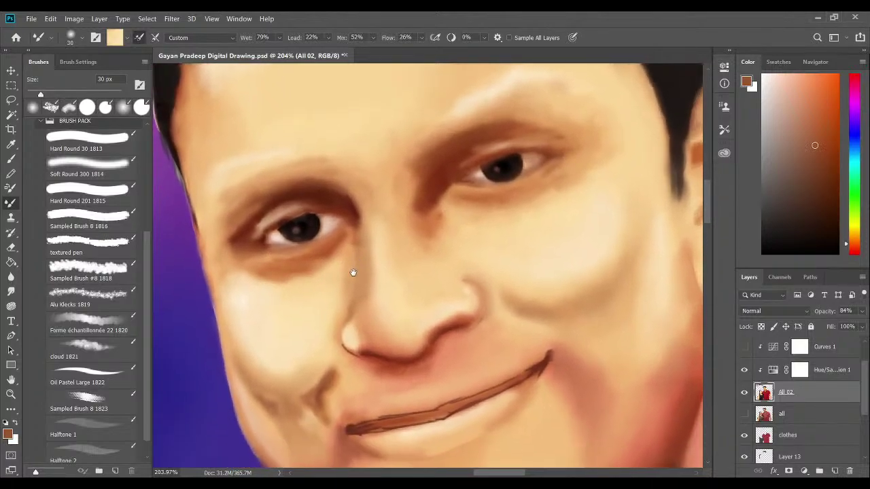
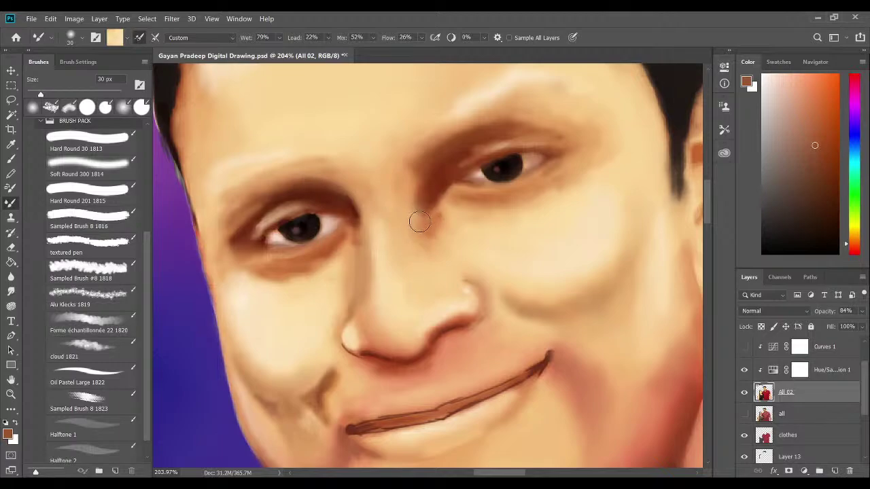
Blend the shadow at the inner end of the right-hand brow into the nose bridge with the 30 px Mixer Brush.
left_click(421, 203, "alt")
mouse_move(421, 203)
left_mouse_down()
mouse_move(413, 224)
mouse_move(422, 204)
left_mouse_up()
left_click(399, 184, "alt")
mouse_move(392, 170)
left_mouse_down()
mouse_move(422, 182)
mouse_move(422, 173)
mouse_move(449, 197)
mouse_move(459, 188)
mouse_move(395, 176)
mouse_move(422, 187)
left_mouse_up()
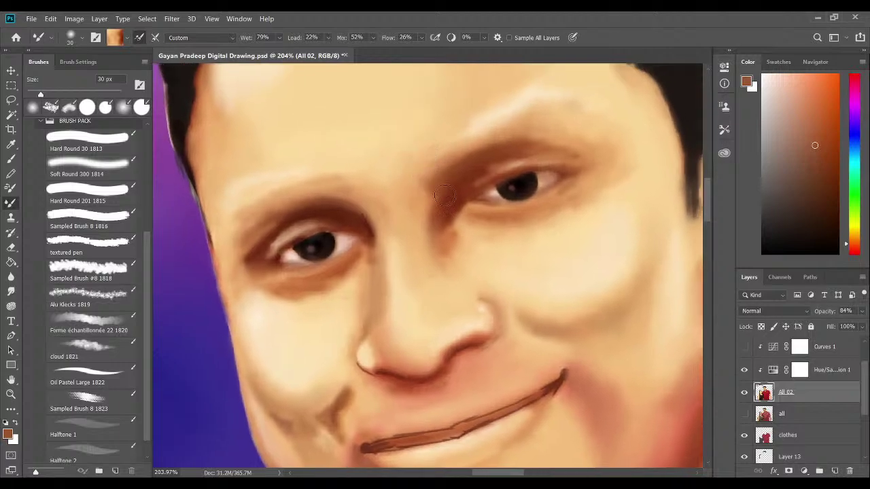
left_click_drag(431, 179, 411, 211)
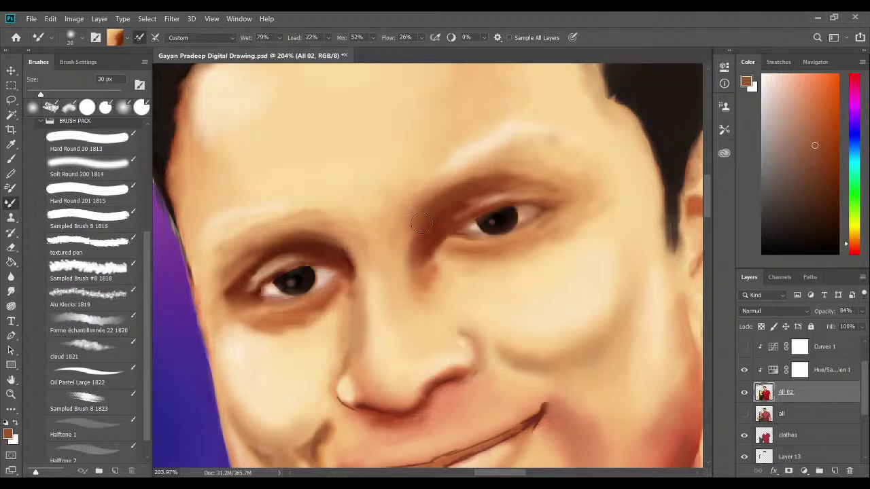
left_click_drag(429, 187, 461, 168)
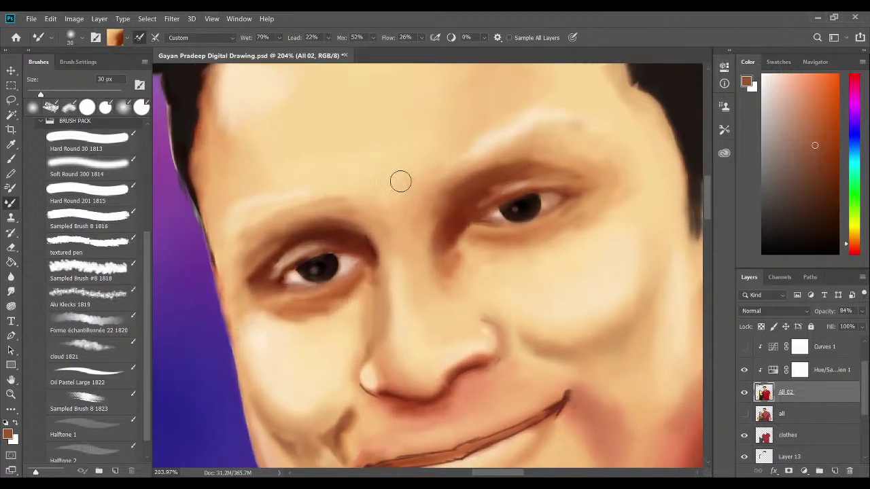
Smooth the skin between the brows and beside the inner end of the left-hand brow down to the upper nose.
left_click(394, 189, "alt")
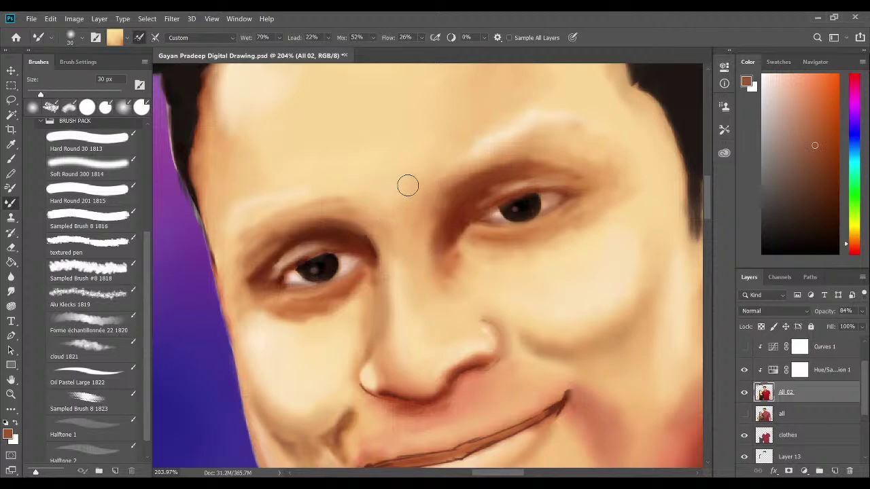
left_click(389, 228, "alt")
left_click(357, 213, "alt")
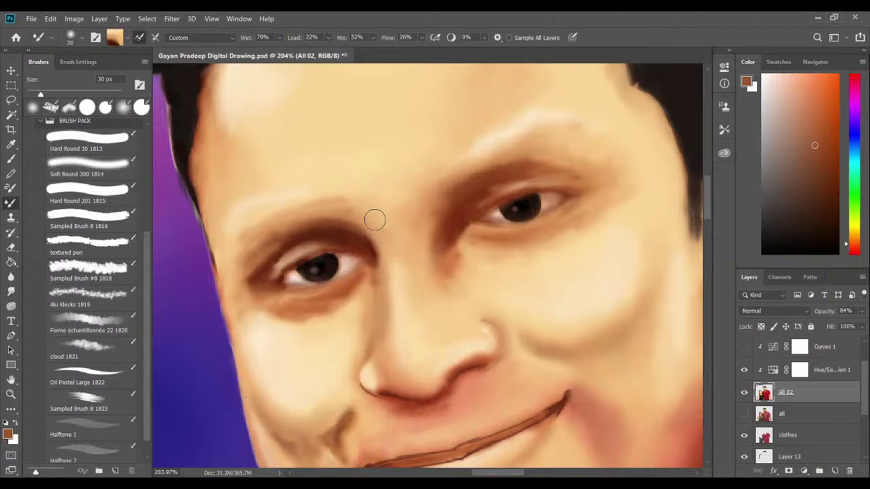
mouse_move(374, 219)
left_mouse_down()
mouse_move(389, 243)
mouse_move(423, 213)
mouse_move(411, 251)
mouse_move(395, 266)
mouse_move(379, 237)
mouse_move(388, 242)
mouse_move(384, 218)
left_mouse_up()
left_click(393, 255, "alt")
left_click(395, 272, "alt")
Enlarge the Mixer Brush to 40 px and save the portrait document.
left_click_drag(414, 271, 355, 187)
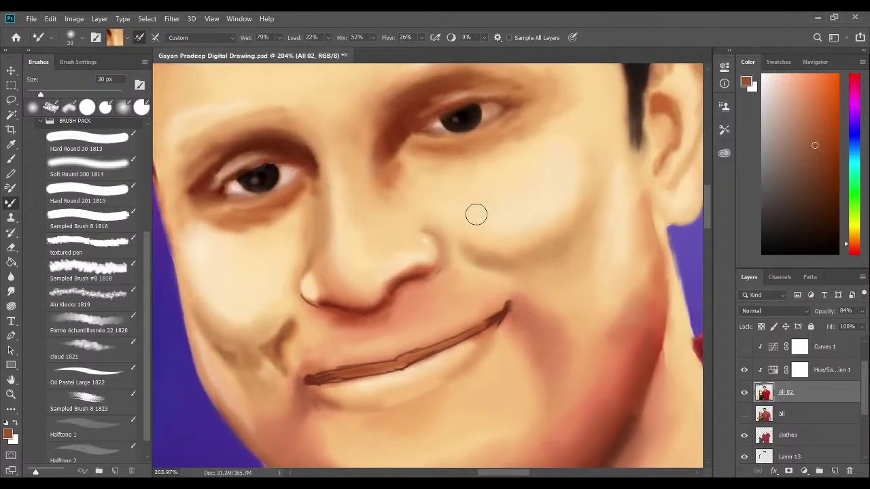
left_click_drag(516, 191, 507, 224)
left_click_drag(563, 304, 547, 217)
left_click_drag(518, 270, 583, 234)
left_click_drag(587, 292, 528, 233)
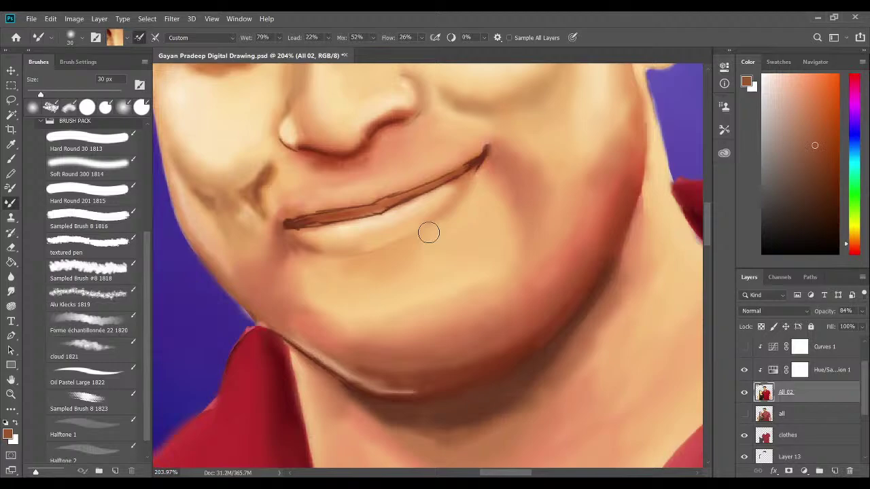
left_click_drag(489, 258, 465, 283)
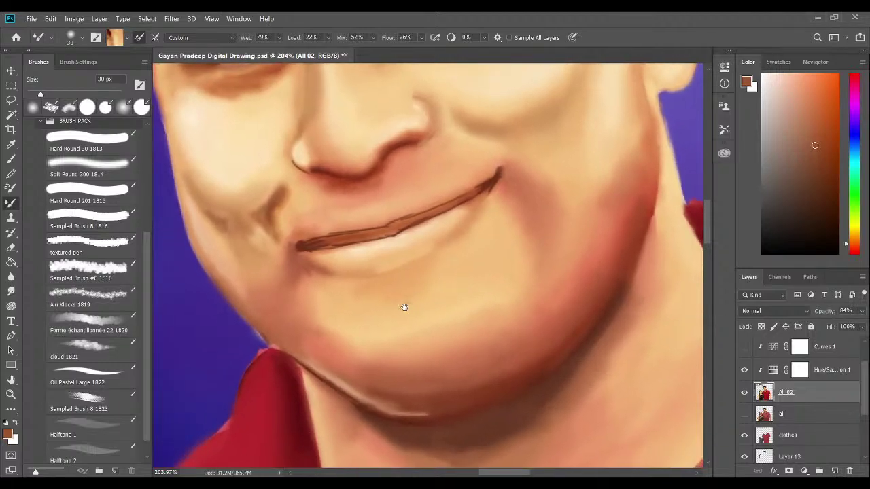
left_click_drag(404, 305, 426, 303)
key("bracketright")
key("bracketright")
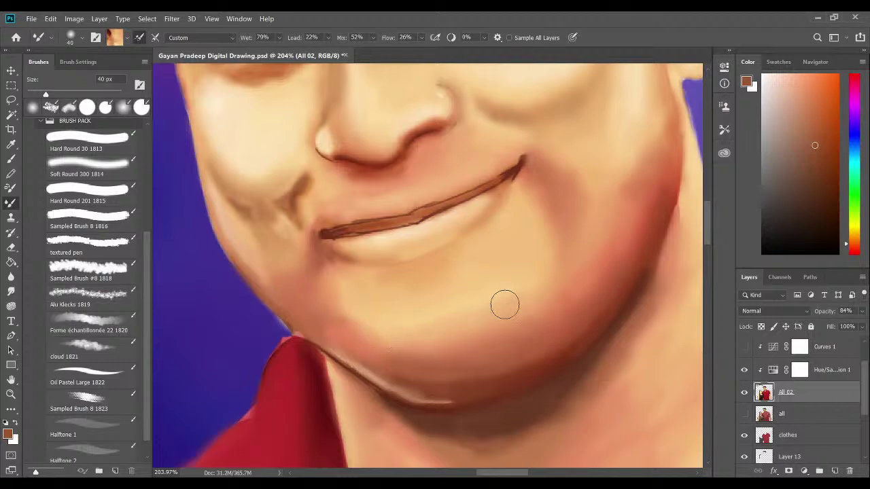
scroll(507, 305, "down", 10)
scroll(484, 283, "down", 3)
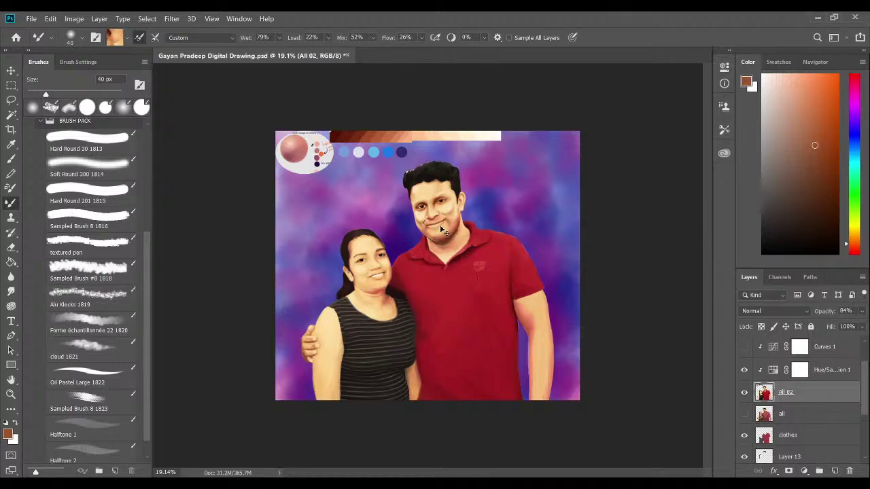
key("ctrl+s")
Smooth the curved crease shadow under the right-hand cheek with a slightly smaller Mixer Brush.
scroll(453, 235, "up", 10)
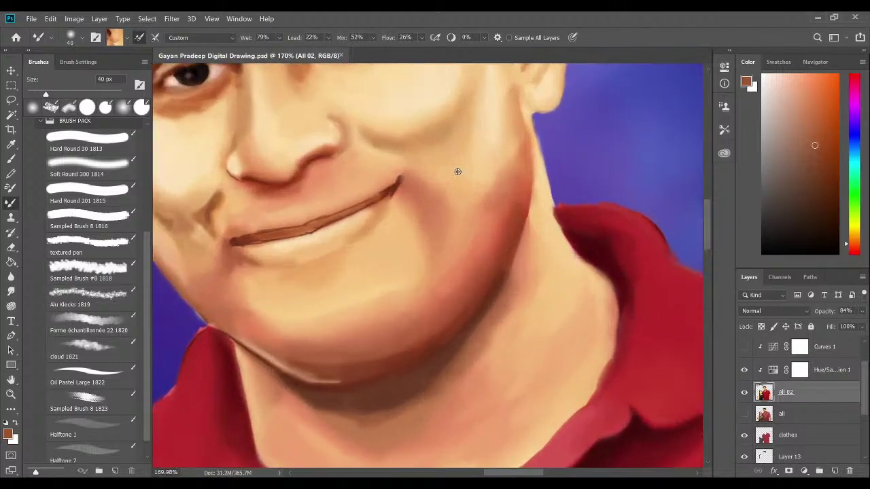
scroll(458, 171, "up", 3)
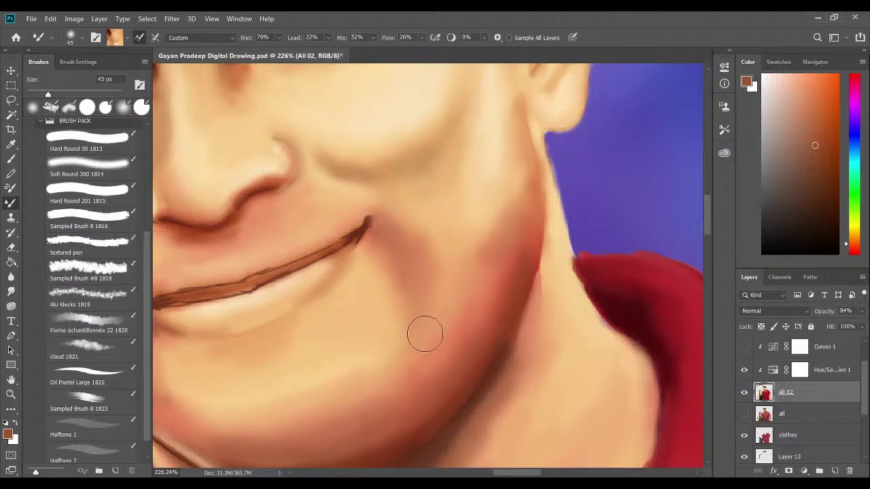
left_click_drag(437, 267, 426, 304)
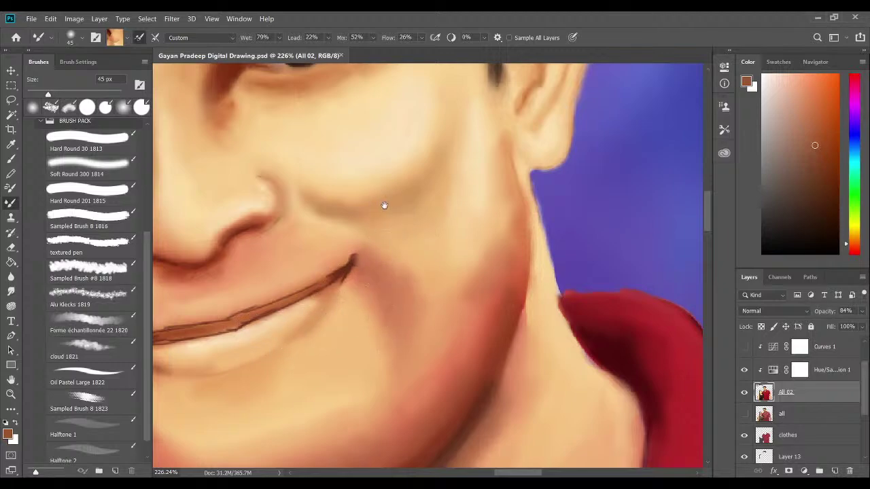
left_click_drag(382, 204, 402, 238)
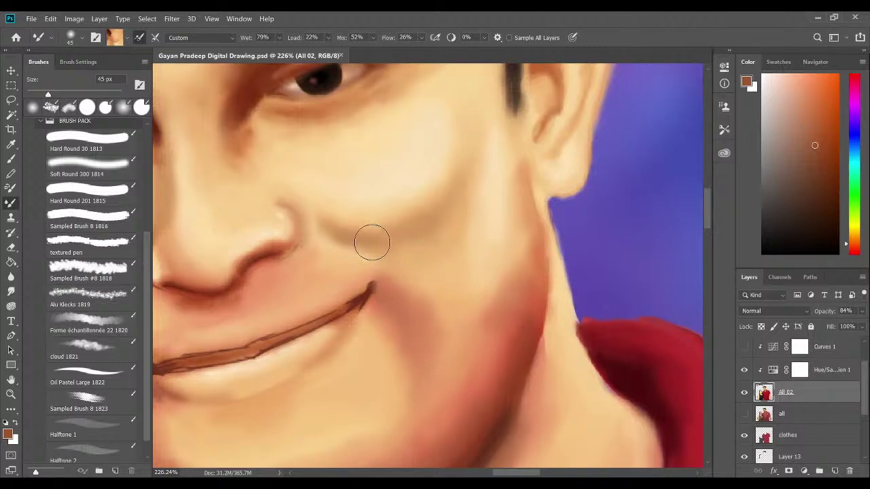
key("bracketleft")
mouse_move(397, 242)
left_mouse_down()
mouse_move(389, 210)
mouse_move(394, 235)
mouse_move(410, 224)
mouse_move(347, 216)
mouse_move(341, 231)
mouse_move(318, 210)
mouse_move(404, 235)
mouse_move(374, 219)
mouse_move(370, 231)
mouse_move(343, 214)
mouse_move(361, 229)
mouse_move(342, 223)
mouse_move(392, 225)
mouse_move(428, 212)
mouse_move(450, 201)
mouse_move(475, 164)
left_mouse_up()
Reduce the Mixer Brush to 35 px and blend the outer edge of the right-hand cheek highlight into the surrounding skin.
key("bracketleft")
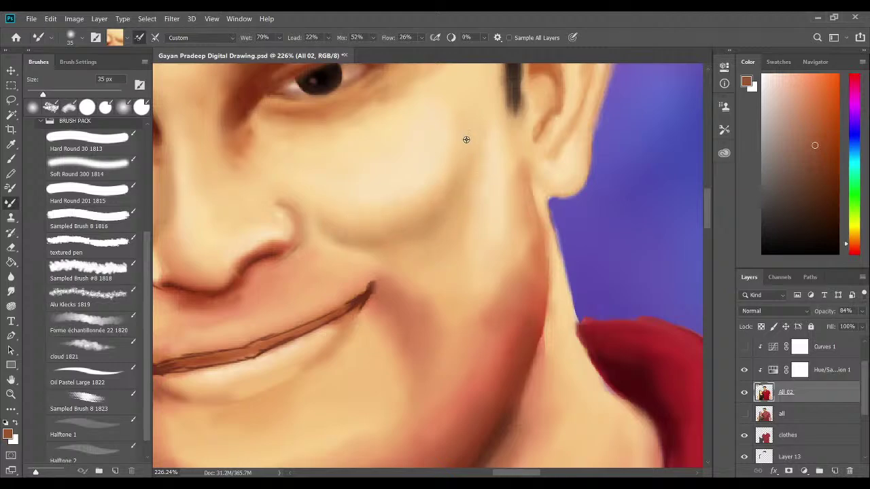
left_click(466, 139, "alt")
mouse_move(458, 112)
left_mouse_down()
mouse_move(455, 169)
mouse_move(430, 217)
left_mouse_up()
left_click_drag(424, 185, 452, 164)
left_click_drag(524, 197, 462, 202)
left_click(467, 188, "alt")
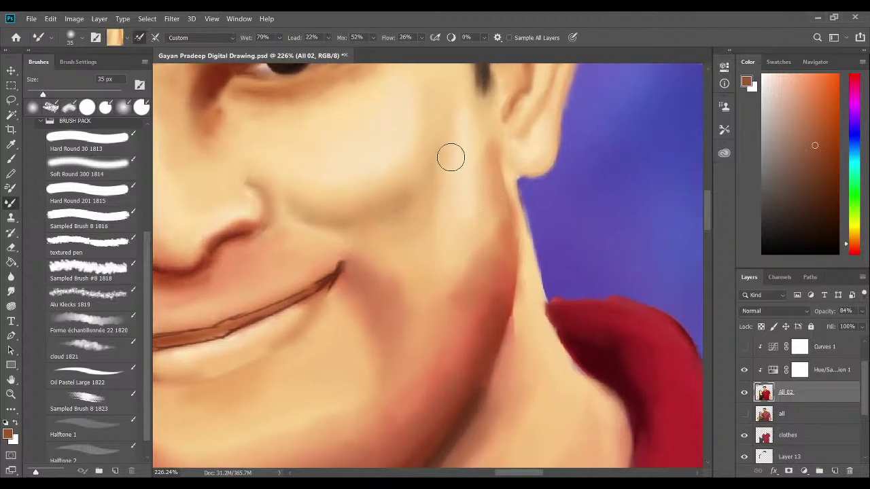
Blend the pale highlight in front of the ear down into the reddish jaw shading, and save the document.
mouse_move(461, 138)
left_mouse_down()
mouse_move(457, 96)
mouse_move(459, 145)
mouse_move(451, 136)
mouse_move(443, 182)
mouse_move(448, 269)
mouse_move(464, 180)
mouse_move(467, 235)
mouse_move(497, 213)
mouse_move(468, 297)
mouse_move(472, 263)
mouse_move(467, 286)
left_mouse_up()
left_click(459, 144, "alt")
left_click(487, 207, "alt")
left_click(465, 308, "alt")
mouse_move(460, 317)
left_mouse_down()
mouse_move(478, 227)
mouse_move(485, 230)
mouse_move(486, 295)
mouse_move(482, 210)
mouse_move(460, 205)
mouse_move(491, 292)
left_mouse_up()
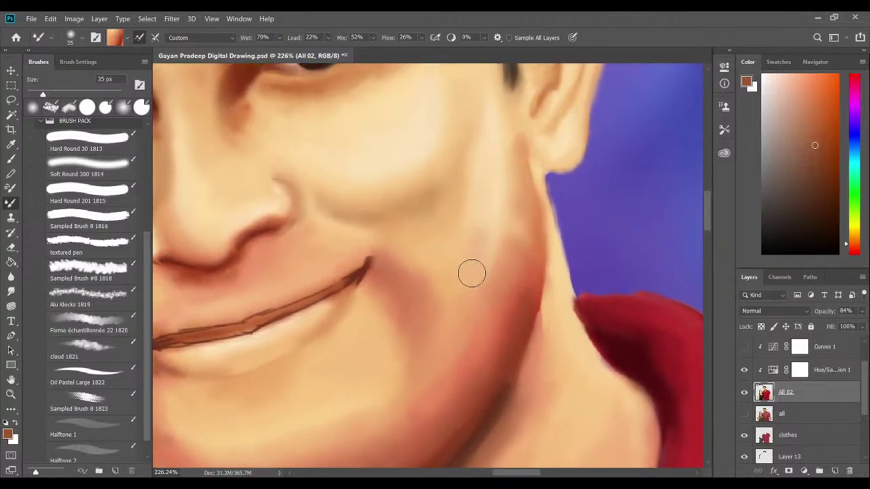
left_click(479, 211, "alt")
left_click_drag(481, 223, 484, 285)
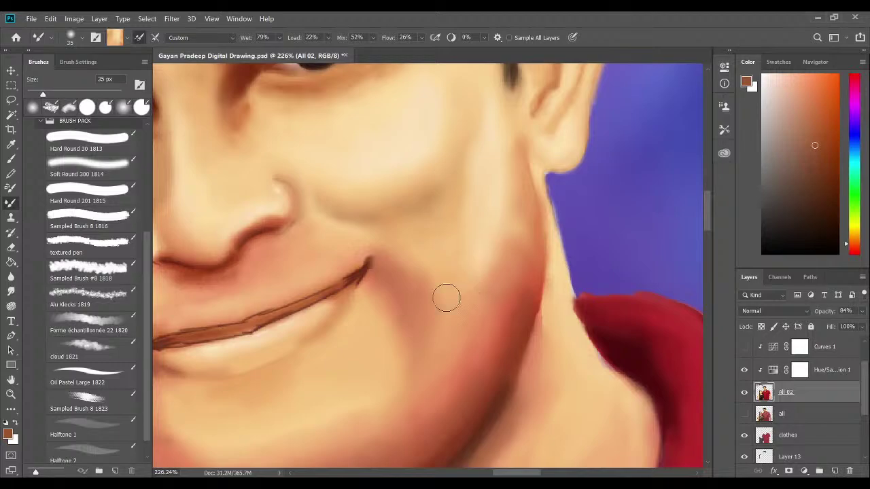
scroll(447, 297, "down", 5)
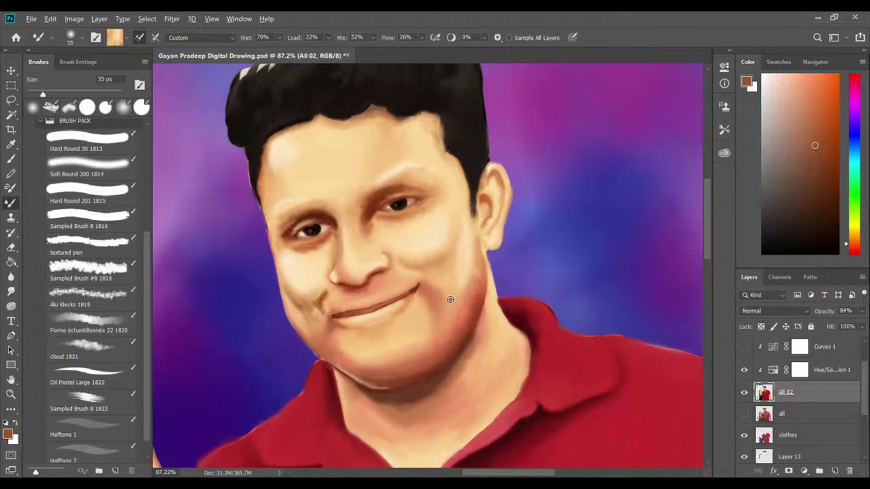
scroll(450, 299, "down", 1)
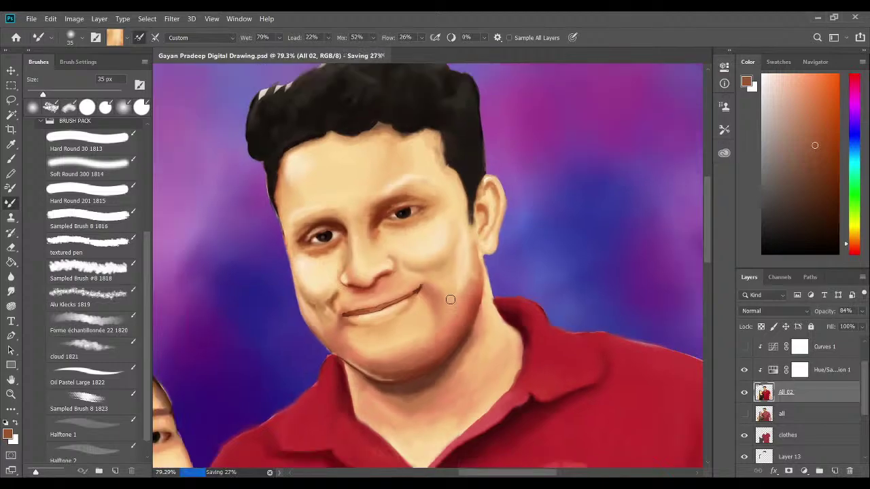
Reduce the Mixer Brush to 15 px and blend the brown smile crease beside the left-hand mouth corner.
scroll(451, 301, "up", 4)
left_click_drag(395, 305, 474, 262)
scroll(293, 266, "up", 3)
scroll(292, 265, "up", 2)
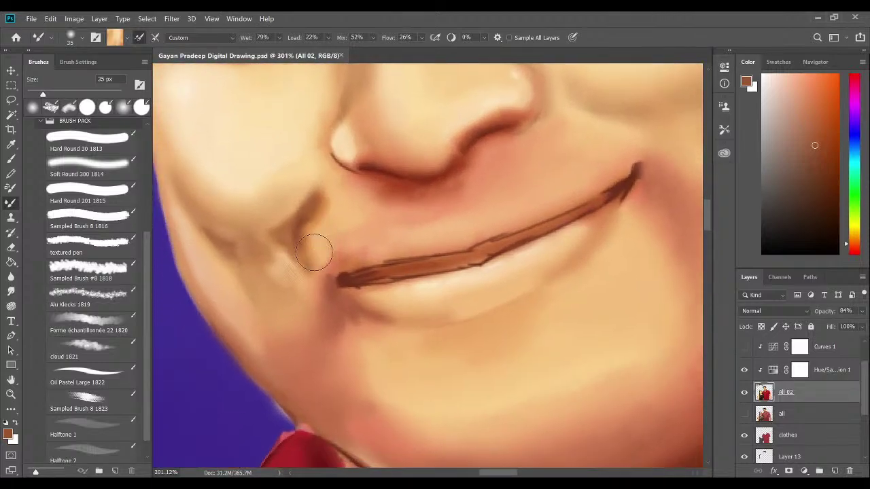
key("bracketleft")
mouse_move(315, 239)
left_mouse_down()
mouse_move(297, 227)
mouse_move(295, 239)
left_mouse_up()
key("bracketleft")
left_click_drag(290, 243, 297, 245)
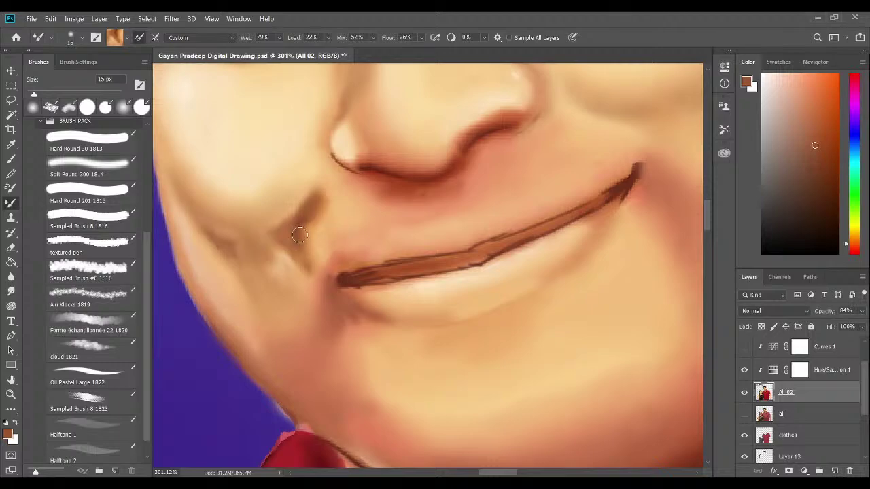
Enlarge the Mixer Brush to 20 px and soften the left-hand smile crease and the lower cheek shading next to it.
left_click_drag(285, 228, 314, 229)
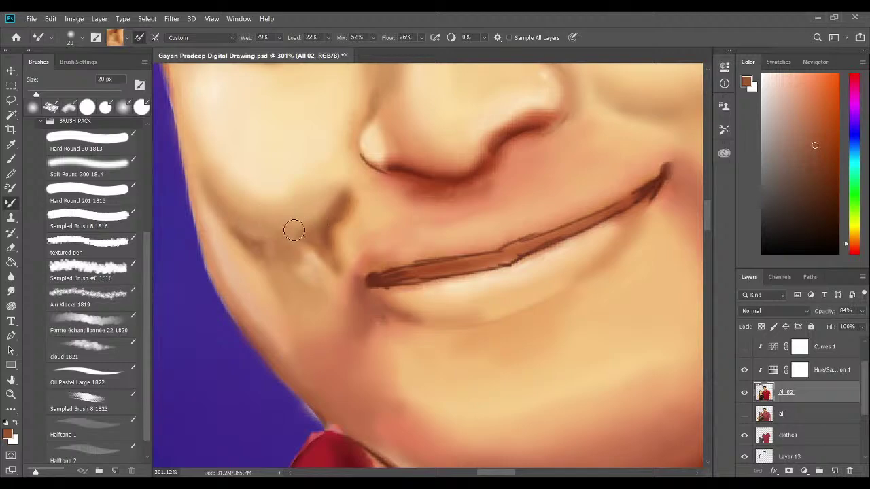
mouse_move(325, 222)
left_mouse_down()
mouse_move(307, 194)
mouse_move(300, 230)
mouse_move(295, 224)
mouse_move(315, 246)
left_mouse_up()
left_click(296, 219, "alt")
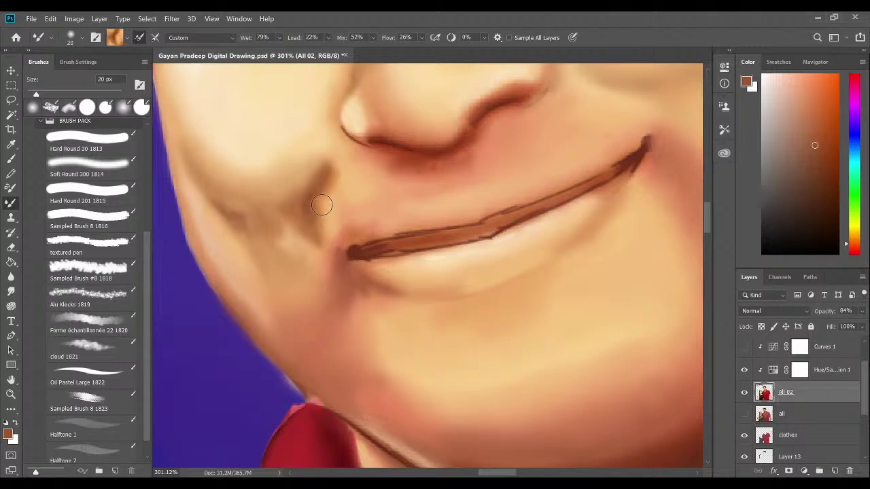
left_click(332, 163, "alt")
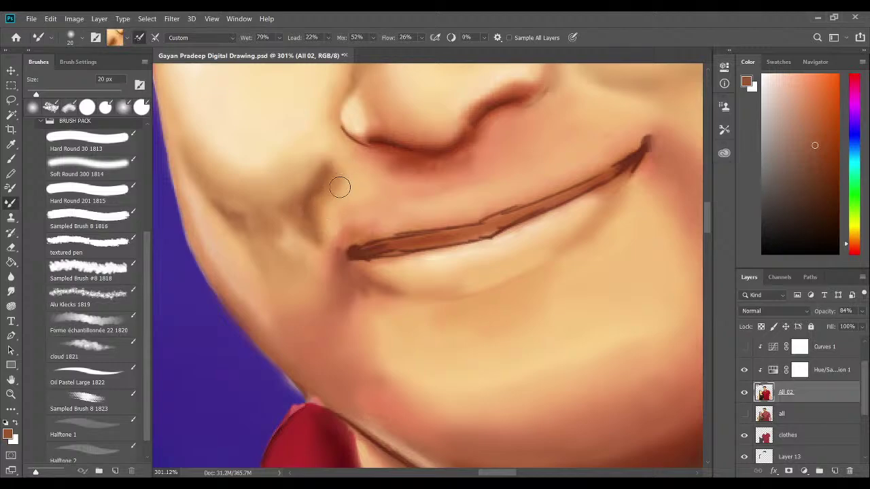
left_click_drag(377, 215, 415, 202)
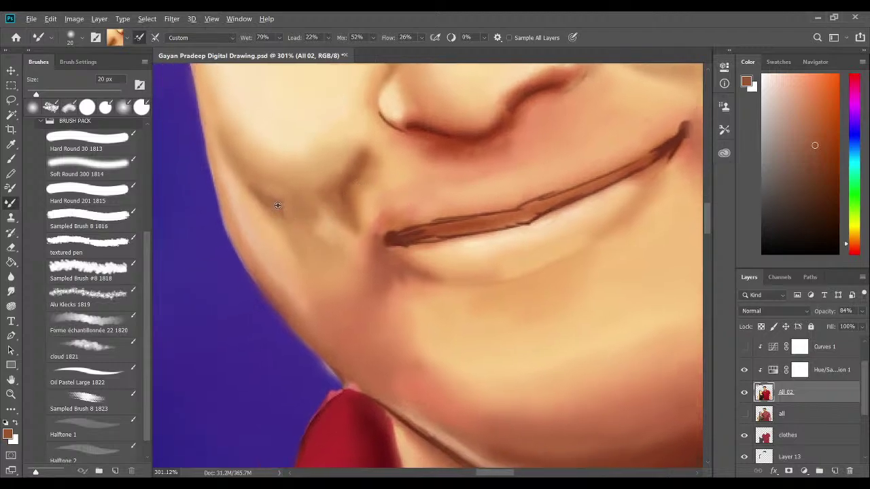
mouse_move(277, 205)
left_mouse_down()
mouse_move(294, 231)
mouse_move(280, 208)
mouse_move(281, 231)
mouse_move(264, 209)
mouse_move(308, 271)
mouse_move(267, 213)
mouse_move(306, 245)
mouse_move(295, 232)
mouse_move(301, 265)
left_mouse_up()
left_click(282, 235, "alt")
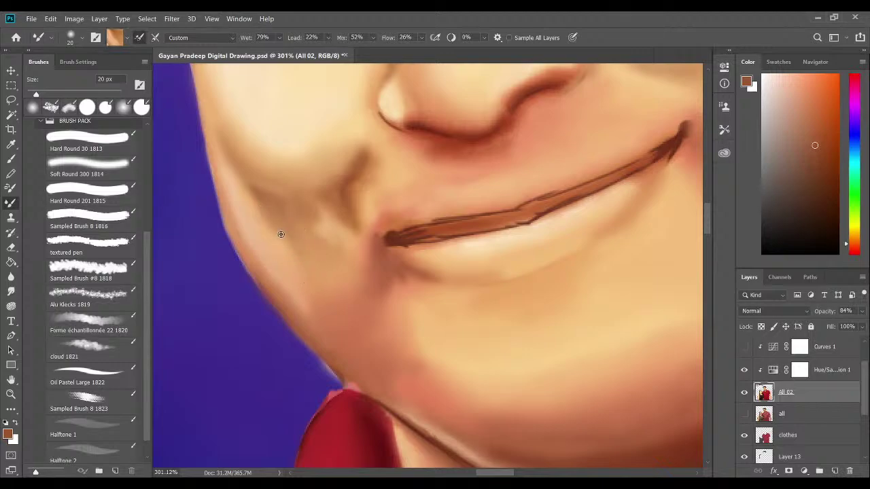
left_click(277, 246, "alt")
Use a 7 to 8 px Mixer Brush to blend the dark right-hand mouth corner down along the edge of the lower lip.
left_click_drag(401, 231, 281, 248)
left_click_drag(396, 218, 442, 221)
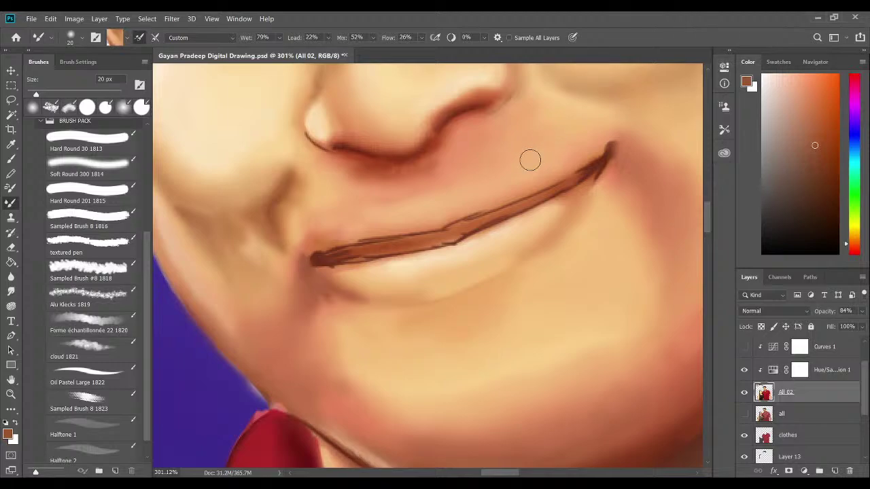
key("bracketleft")
key("bracketleft")
key("[")
left_click_drag(583, 182, 592, 170)
left_click_drag(587, 173, 604, 158)
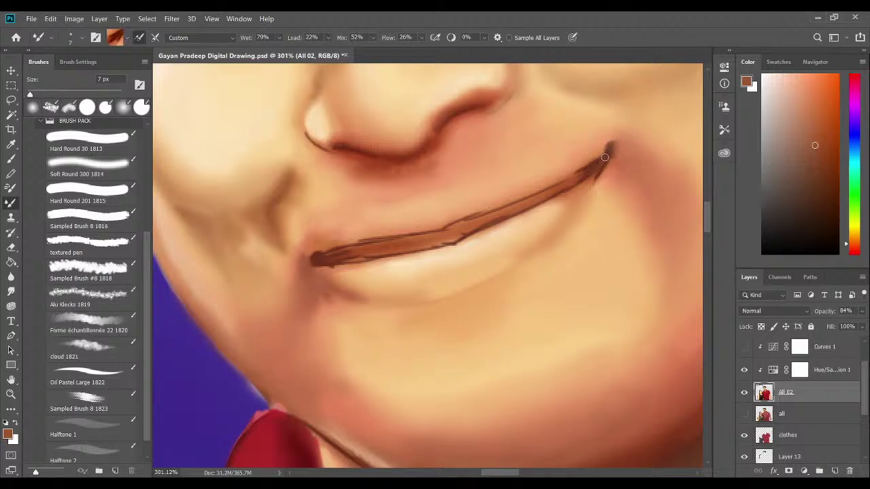
mouse_move(590, 187)
left_mouse_down()
mouse_move(567, 217)
mouse_move(584, 174)
mouse_move(588, 185)
mouse_move(603, 167)
mouse_move(577, 204)
left_mouse_up()
key("bracketright")
mouse_move(599, 171)
left_mouse_down()
mouse_move(547, 236)
mouse_move(592, 181)
mouse_move(556, 207)
left_mouse_up()
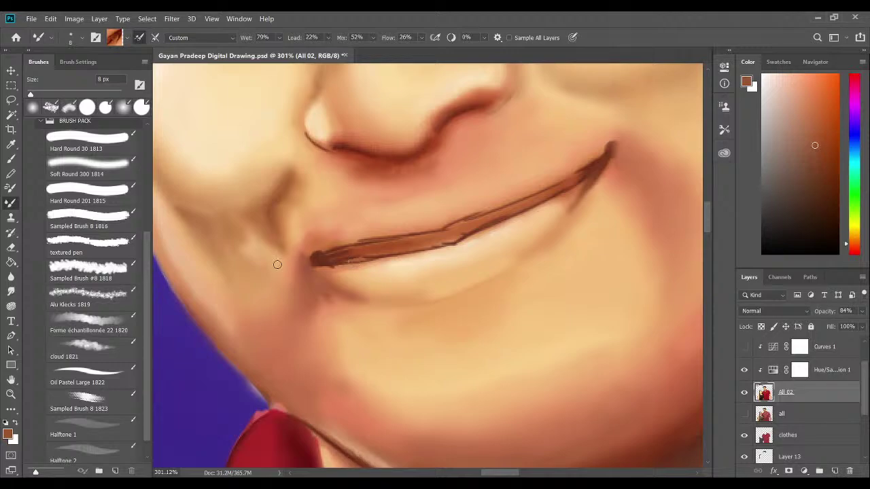
Smooth the sketchy dark outlines into the brown fill of the mouth line with the 8 px Mixer Brush.
left_click(327, 271, "alt")
left_click(325, 261, "alt")
left_click_drag(317, 265, 403, 252)
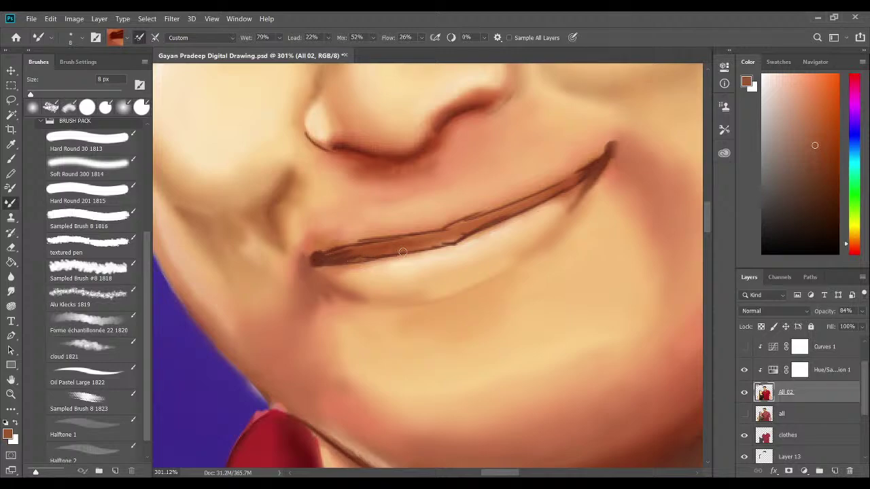
left_click(446, 241, "alt")
left_click(459, 231, "alt")
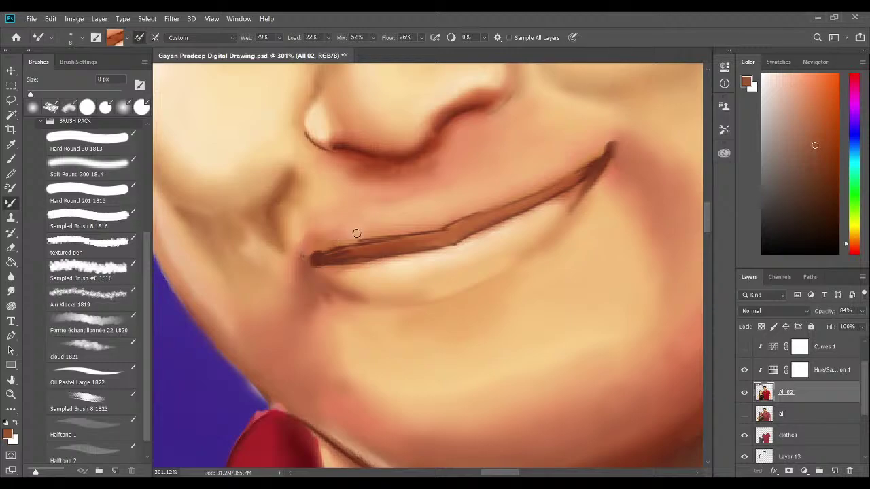
left_click(361, 255, "alt")
mouse_move(327, 254)
left_mouse_down()
mouse_move(460, 222)
mouse_move(416, 241)
mouse_move(431, 239)
mouse_move(342, 259)
left_mouse_up()
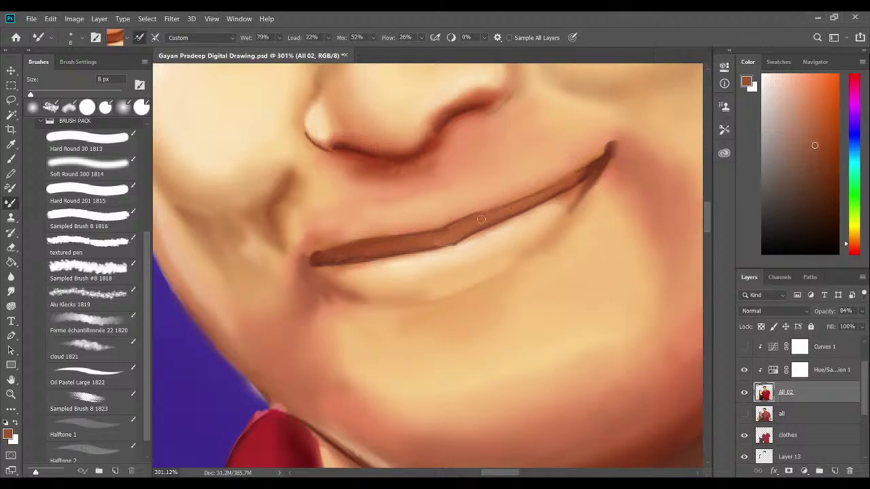
Soften the edge between the mouth line and lower lip, and draw the left-hand mouth corner's shadow down beside the lip.
left_click(461, 245, "alt")
left_click_drag(457, 246, 403, 259)
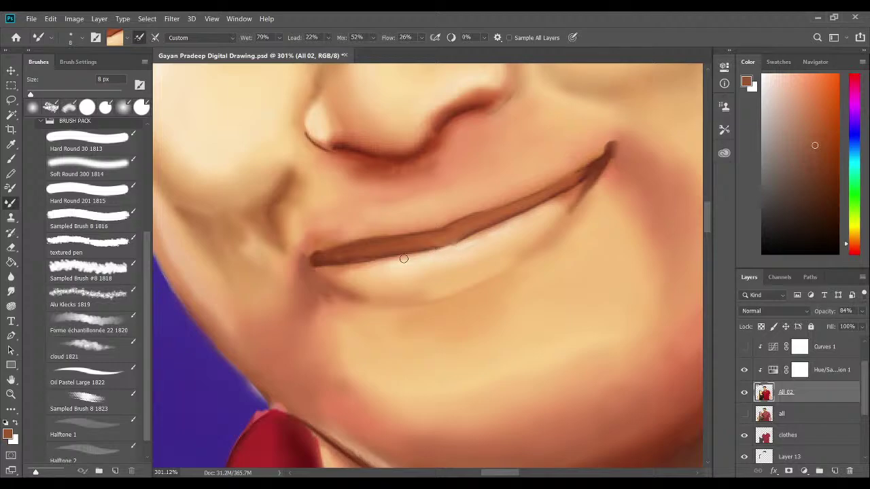
left_click(452, 244, "alt")
left_click_drag(460, 239, 422, 252)
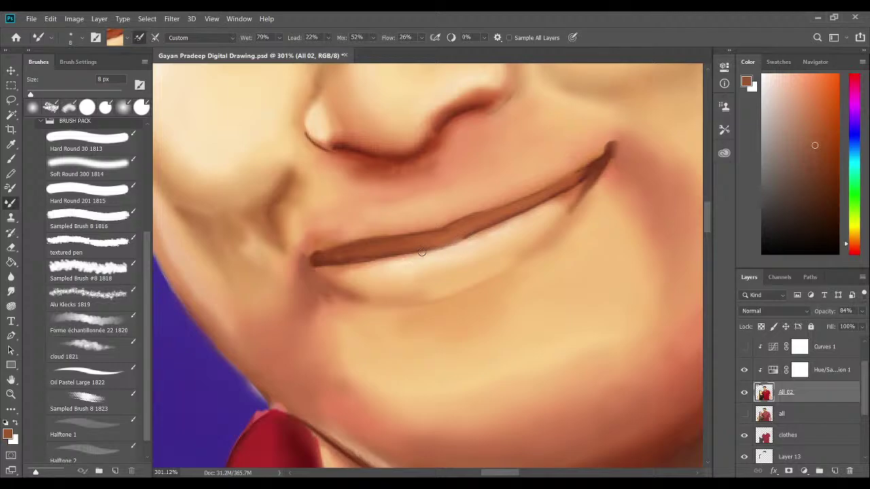
left_click(473, 233, "alt")
left_click_drag(477, 230, 422, 250)
mouse_move(352, 264)
left_mouse_down()
mouse_move(305, 264)
mouse_move(338, 287)
left_mouse_up()
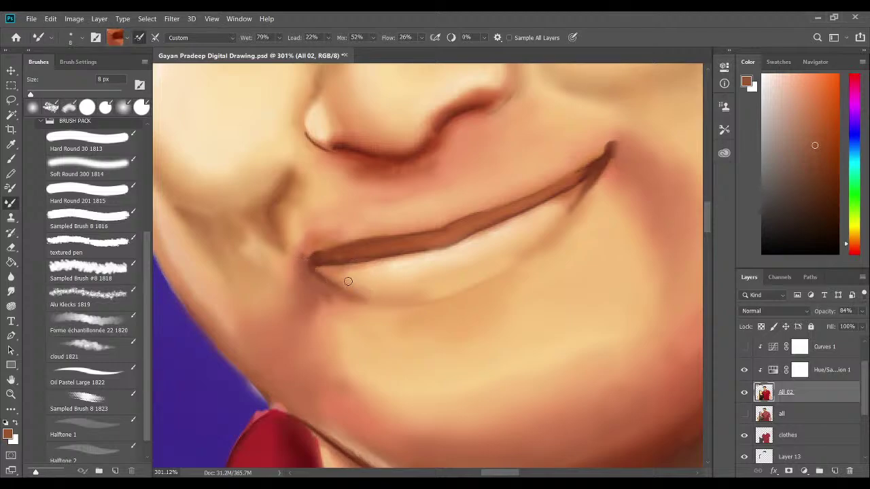
Blend the right-hand mouth corner's shadow down along the lower lip, and soften the lip's lower edge at both ends with a 15 px Mixer Brush.
left_click_drag(588, 189, 543, 238)
key("bracketright")
key("bracketright")
key("bracketright")
left_click_drag(569, 208, 516, 259)
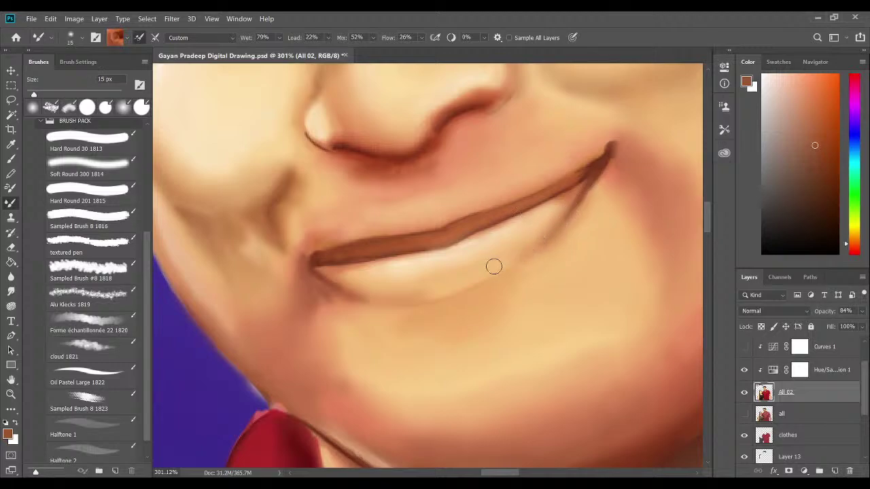
left_click_drag(322, 279, 401, 301)
mouse_move(333, 279)
left_mouse_down()
mouse_move(358, 299)
mouse_move(350, 294)
mouse_move(361, 290)
mouse_move(318, 284)
mouse_move(358, 301)
mouse_move(317, 280)
mouse_move(388, 306)
mouse_move(370, 303)
mouse_move(425, 299)
mouse_move(354, 301)
mouse_move(443, 297)
mouse_move(367, 299)
mouse_move(398, 300)
mouse_move(373, 315)
left_mouse_up()
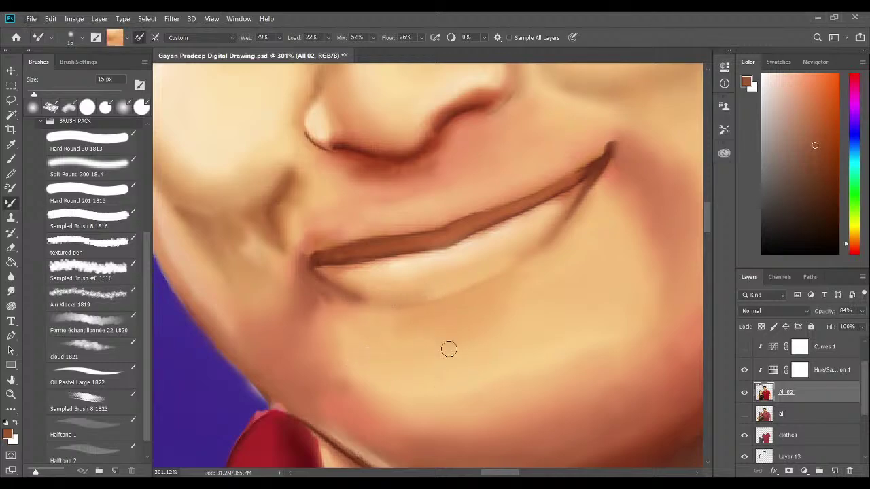
Soften the left-hand mouth corner's shadow into the lower lip and chin with a 15 to 20 px Mixer Brush.
mouse_move(449, 349)
left_mouse_down()
mouse_move(486, 359)
mouse_move(430, 288)
mouse_move(545, 362)
mouse_move(499, 357)
mouse_move(525, 361)
left_mouse_up()
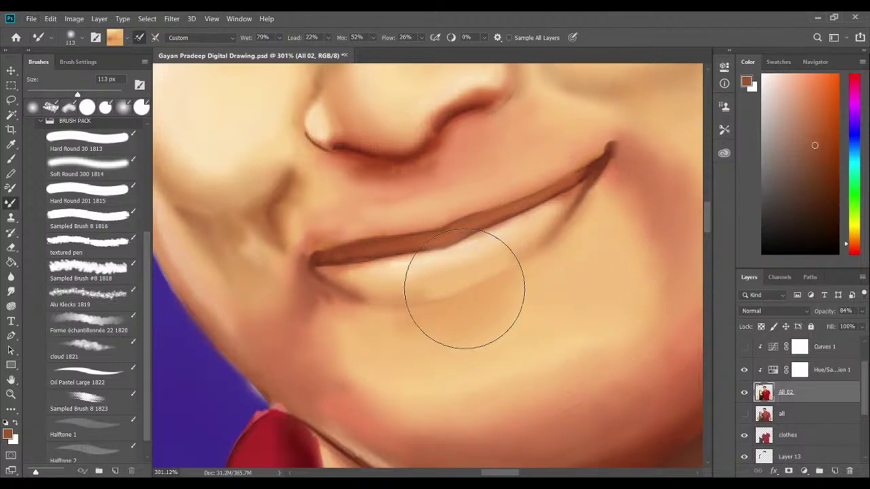
scroll(464, 289, "down", 2)
scroll(462, 291, "down", 5)
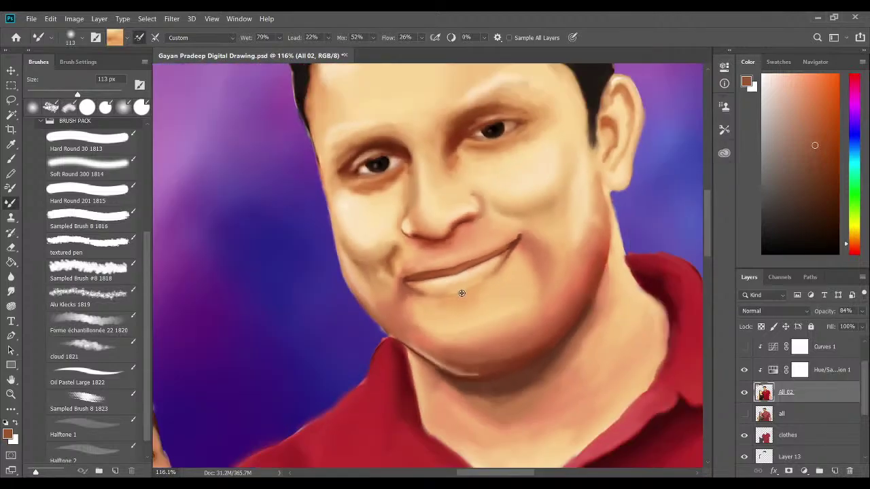
scroll(465, 300, "up", 7)
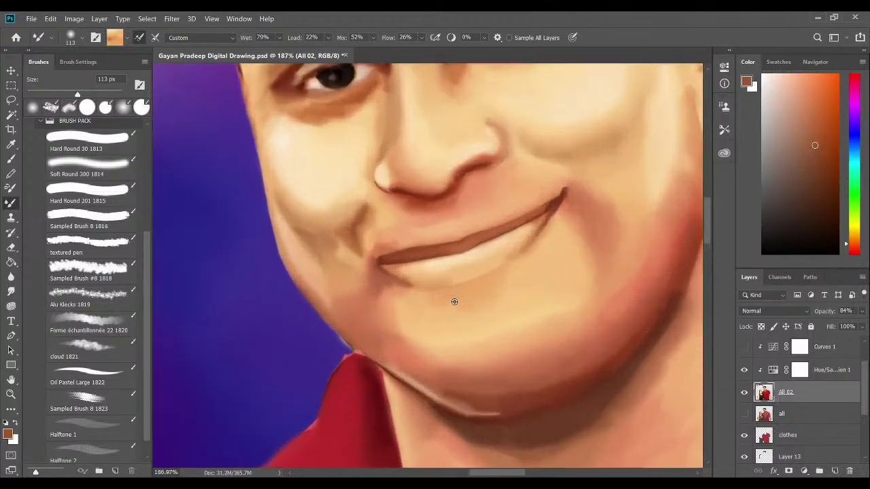
scroll(439, 287, "up", 2)
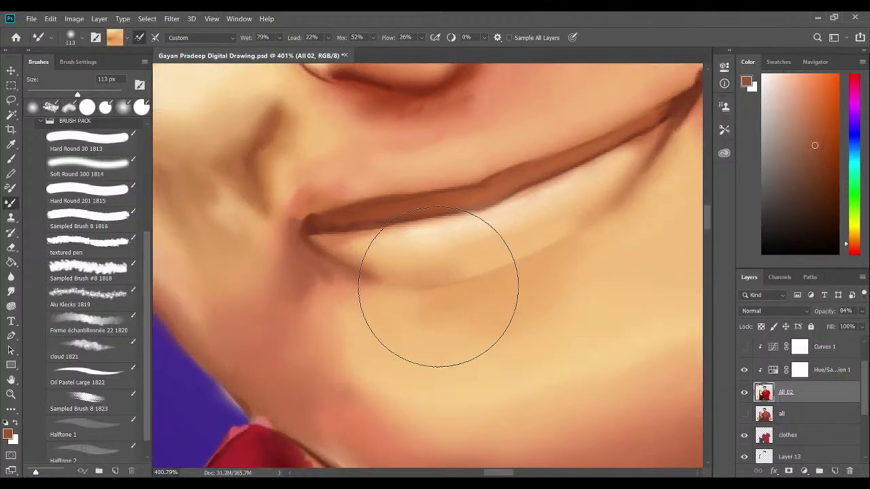
key("bracketleft")
key("bracketleft")
key("bracketleft")
key("bracketleft")
key("bracketleft")
key("bracketleft")
key("bracketleft")
key("bracketleft")
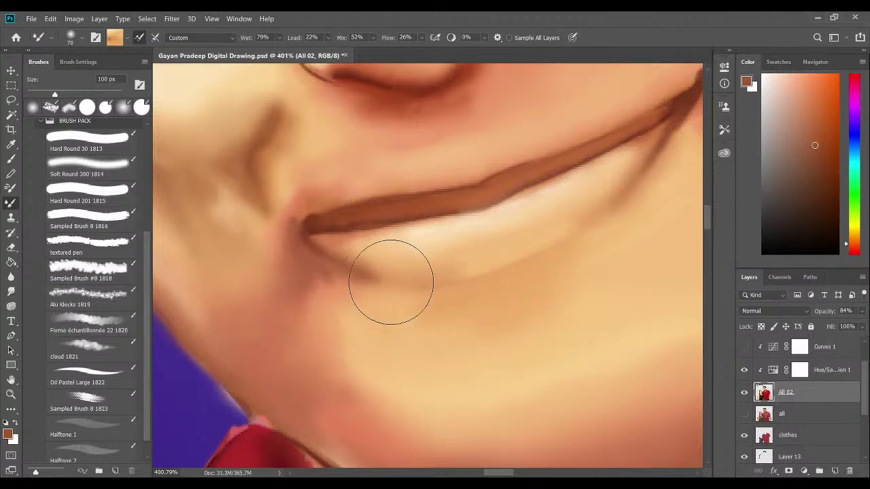
key("bracketleft")
key("bracketleft")
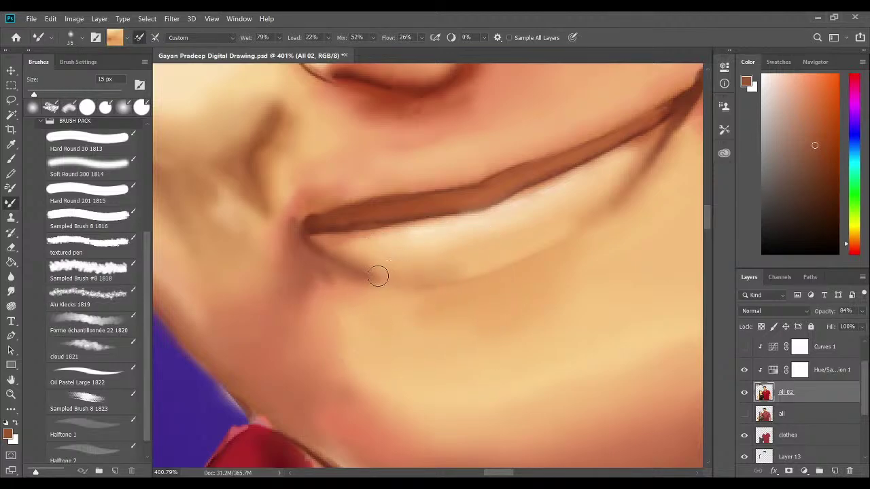
key("bracketright")
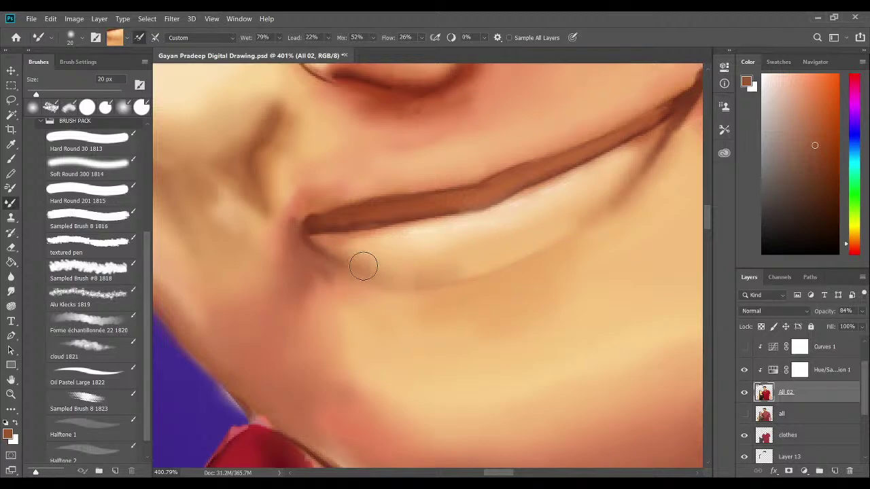
left_click_drag(491, 246, 418, 295)
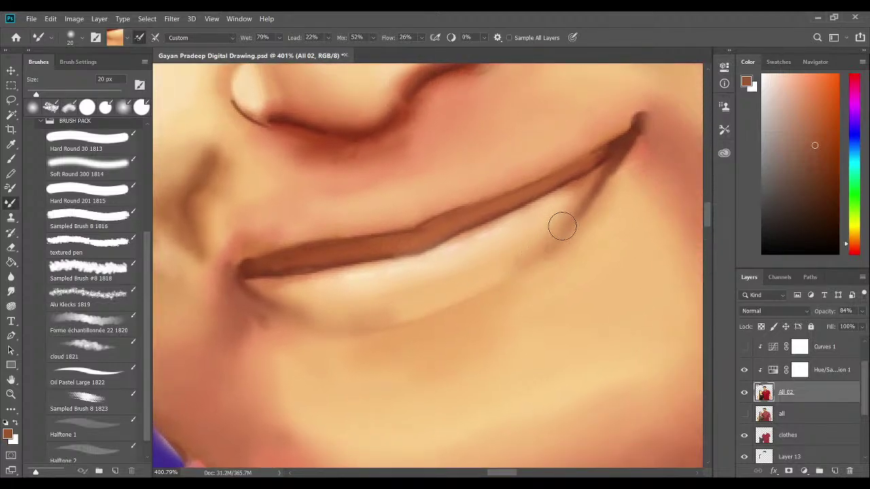
Blend the light streak along the chin's lower edge into the surrounding shading with a 25 px Mixer Brush.
scroll(527, 185, "down", 10)
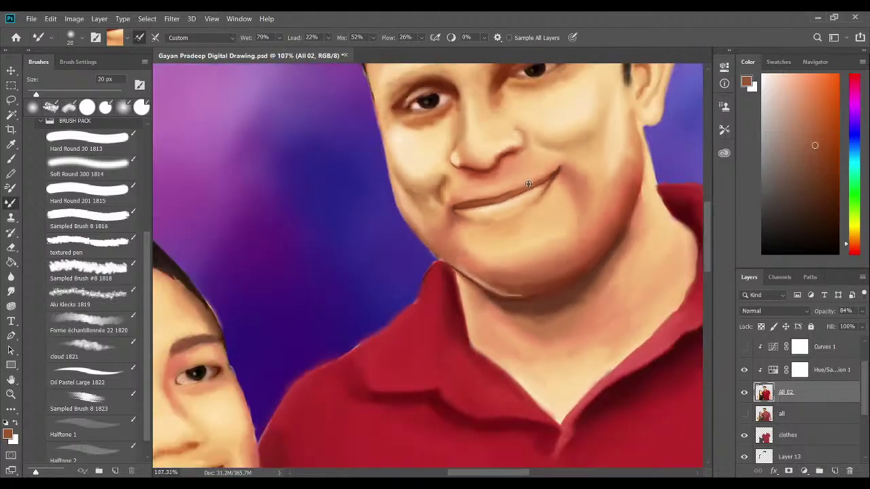
scroll(527, 187, "down", 2)
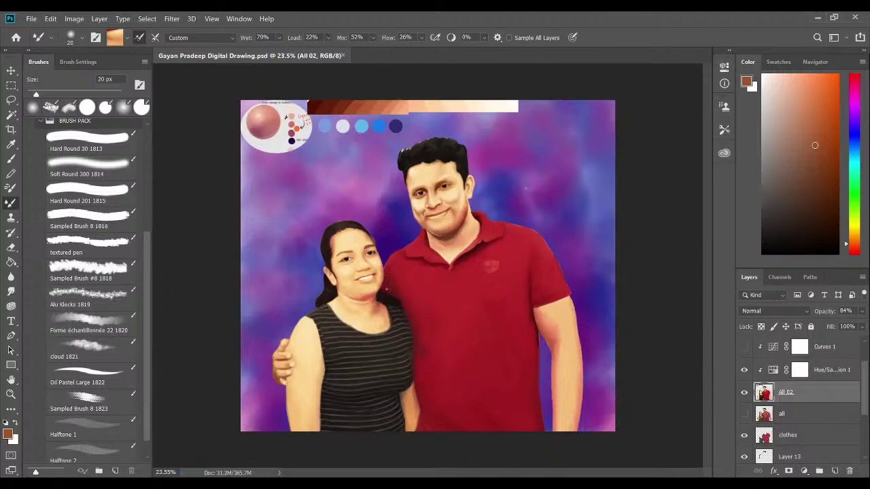
scroll(369, 299, "up", 1)
scroll(369, 298, "down", 2)
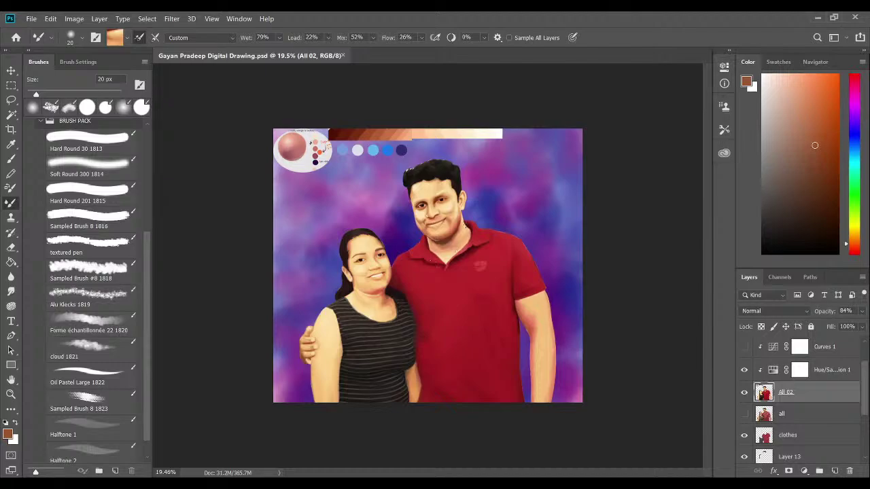
scroll(457, 232, "up", 2)
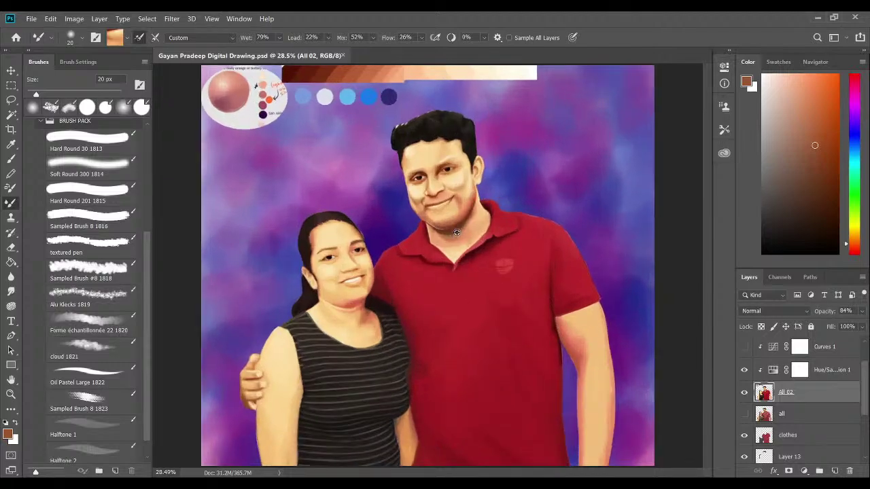
scroll(456, 233, "up", 10)
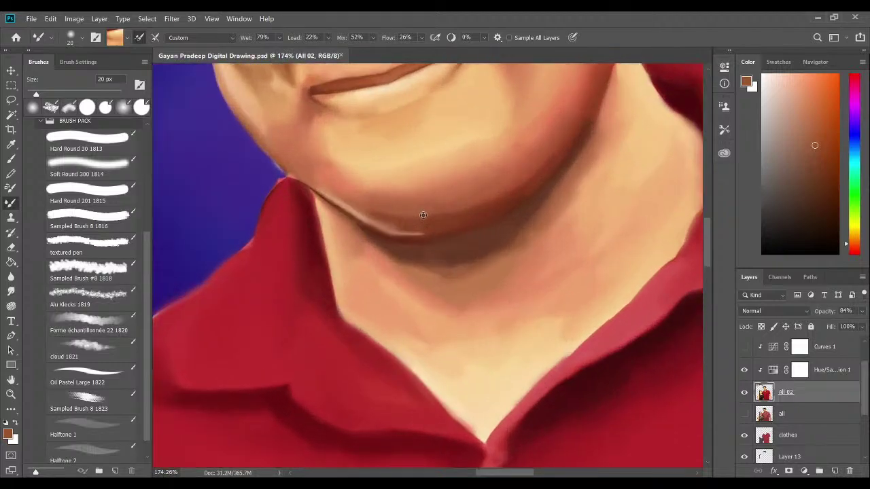
scroll(423, 216, "up", 1)
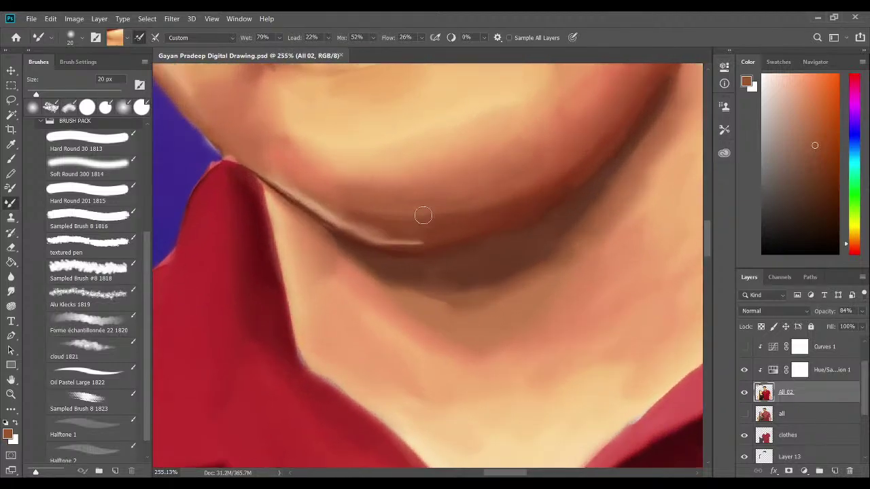
key("bracketleft")
key("bracketright")
key("bracketright")
mouse_move(435, 236)
left_mouse_down()
mouse_move(352, 230)
mouse_move(418, 242)
mouse_move(369, 244)
mouse_move(441, 239)
mouse_move(422, 247)
mouse_move(362, 230)
mouse_move(368, 237)
mouse_move(424, 229)
left_mouse_up()
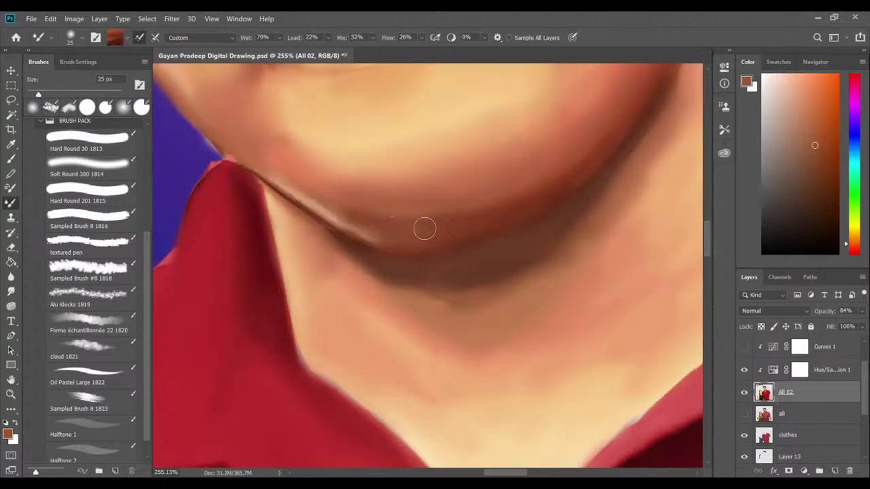
Smooth the jaw shading from the chin up the right-hand cheek to the earlobe with the 25 px Mixer Brush.
scroll(475, 144, "down", 3)
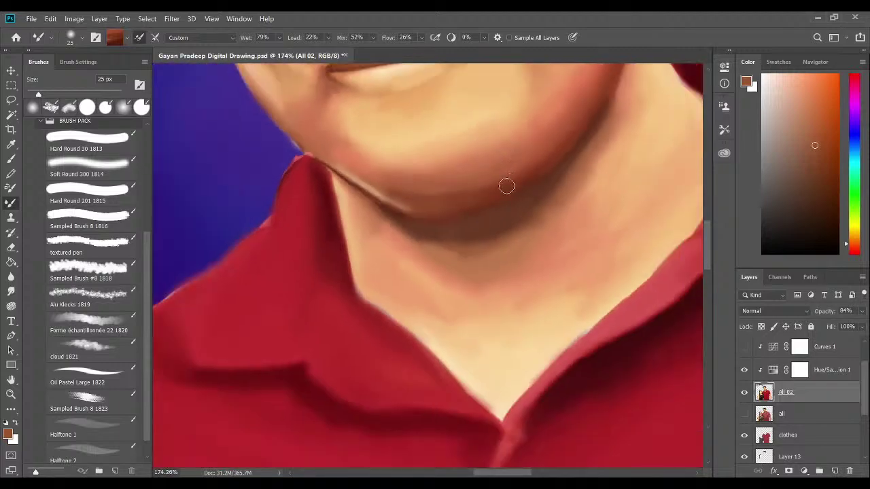
left_click_drag(505, 184, 438, 282)
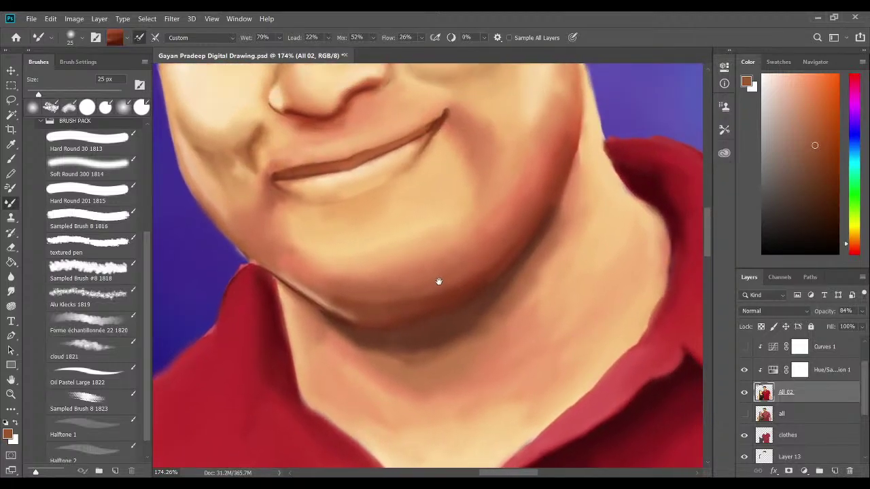
left_click_drag(498, 218, 463, 291)
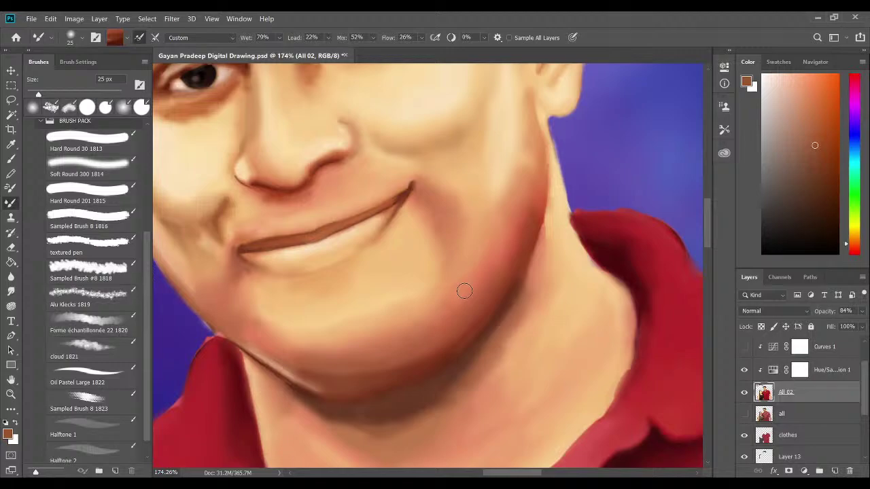
left_click_drag(517, 204, 486, 290)
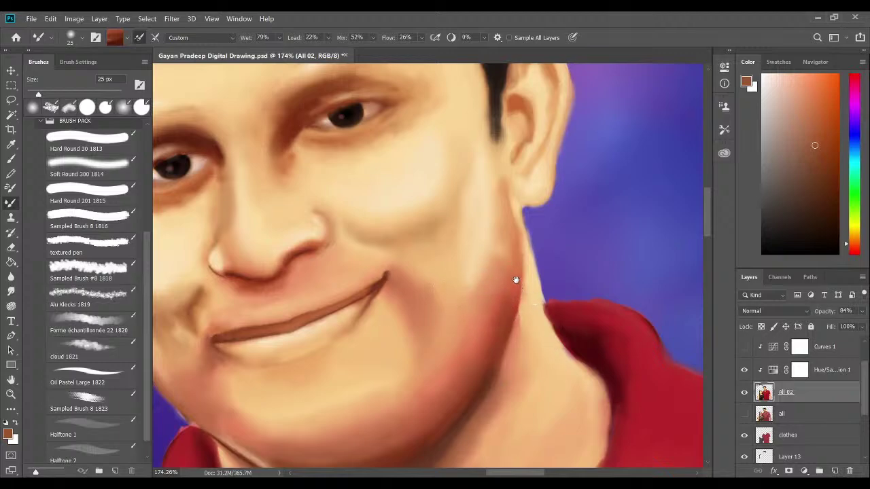
mouse_move(498, 208)
left_mouse_down()
mouse_move(499, 238)
mouse_move(507, 243)
mouse_move(467, 184)
mouse_move(505, 190)
left_mouse_up()
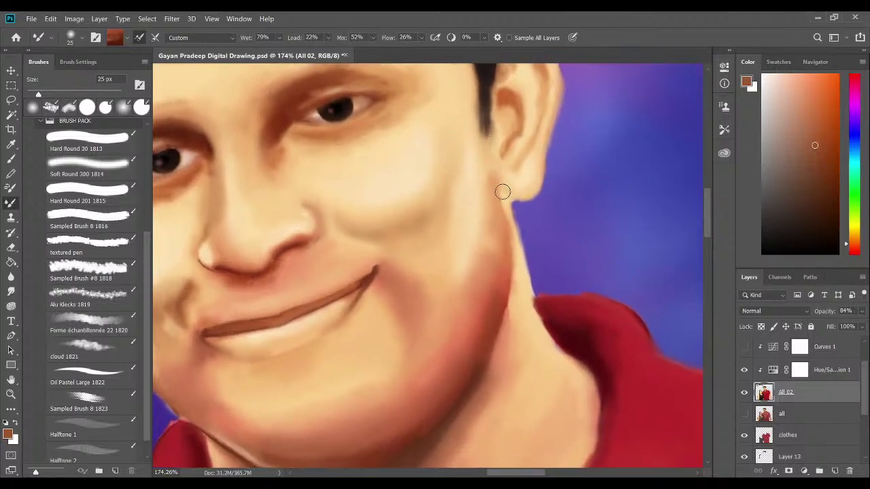
left_click(482, 185, "alt")
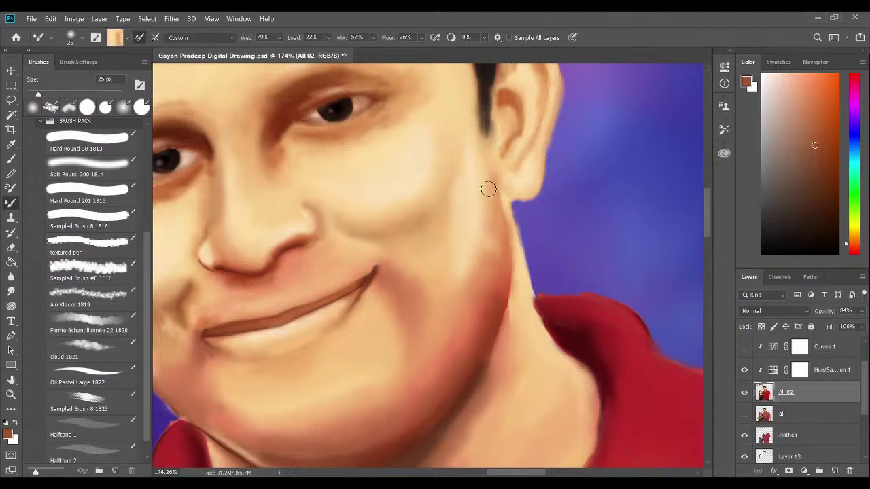
left_click_drag(485, 258, 486, 224)
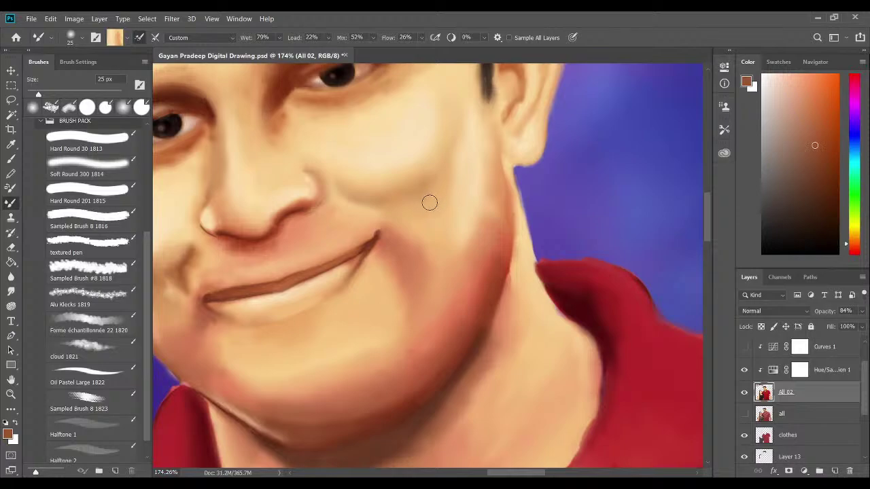
Sample the brown of the left-hand smile crease and paint thin crease lines on the right-hand cheek with the 15 px Oil Pastel Large brush.
left_click(11, 160)
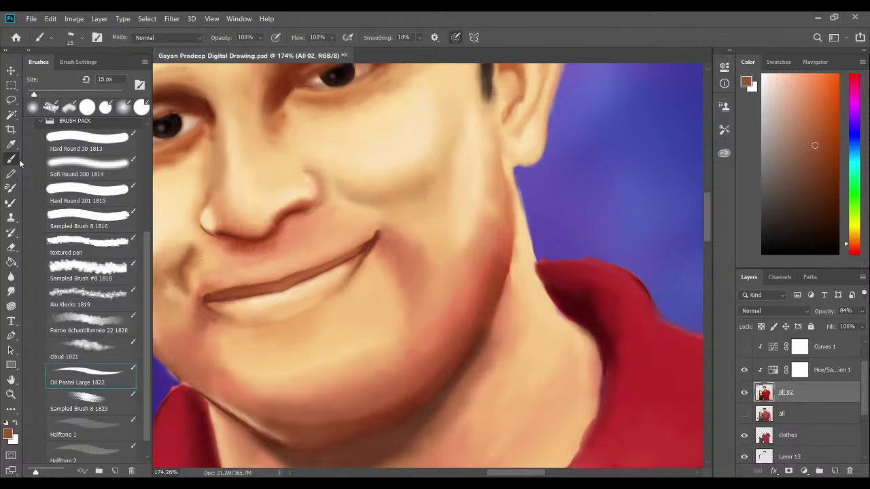
left_click(434, 178, "alt")
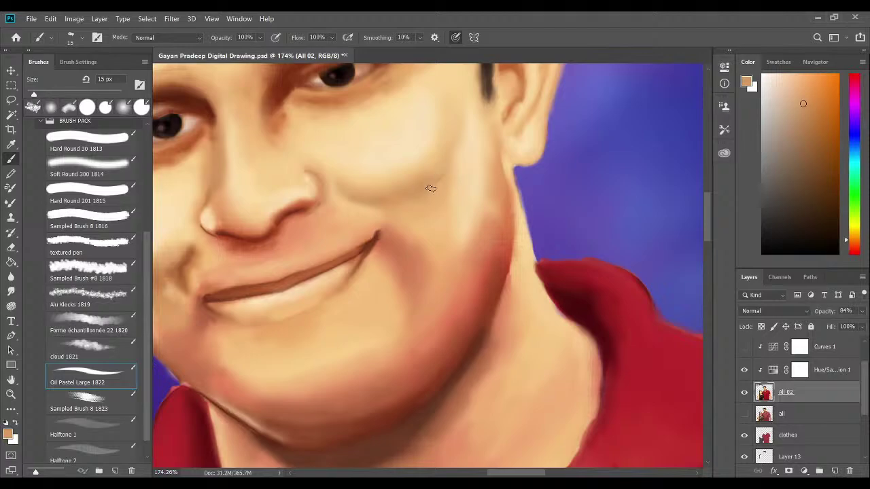
left_click(420, 191, "alt")
left_click(192, 256, "alt")
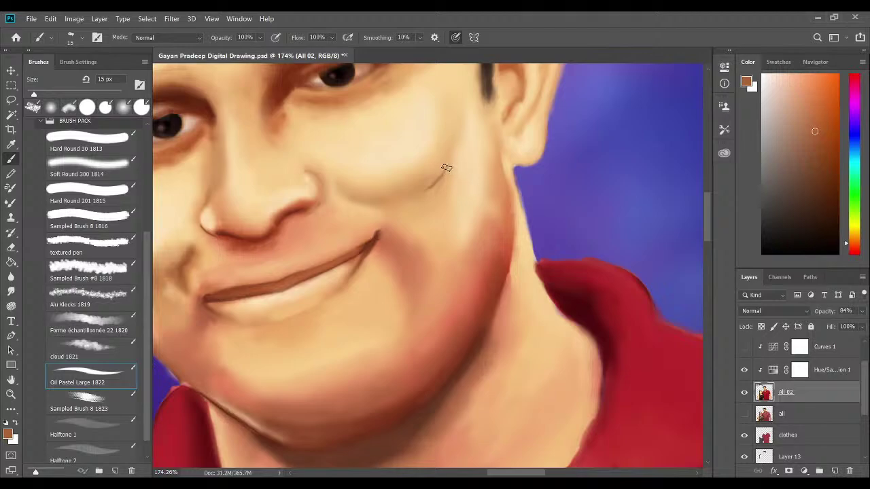
left_click_drag(447, 169, 445, 206)
Blend the new brown crease lines into the right-hand cheek with the 25 px Mixer Brush.
left_click(10, 203)
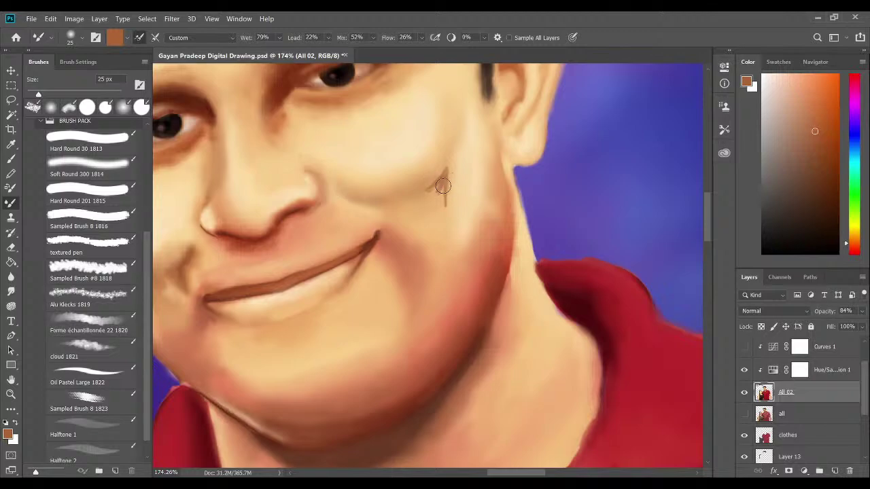
mouse_move(441, 176)
left_mouse_down()
mouse_move(434, 182)
mouse_move(447, 164)
mouse_move(429, 190)
left_mouse_up()
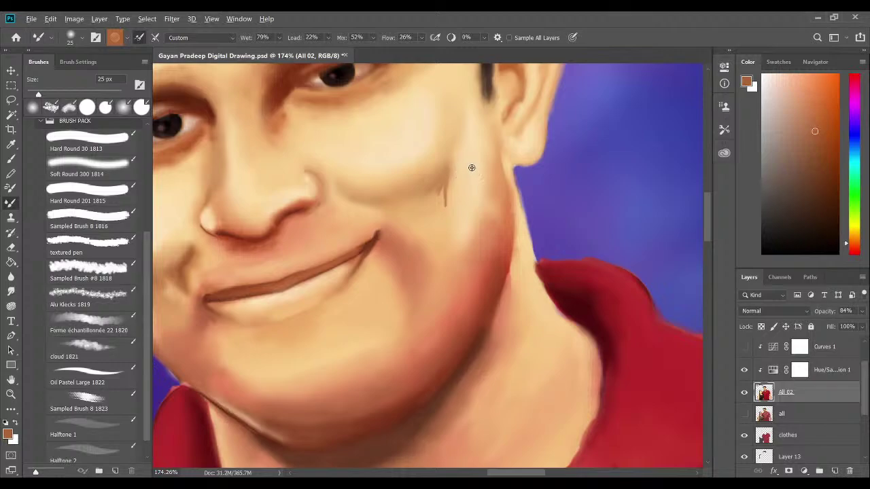
left_click(446, 184, "alt")
left_click_drag(448, 170, 439, 202)
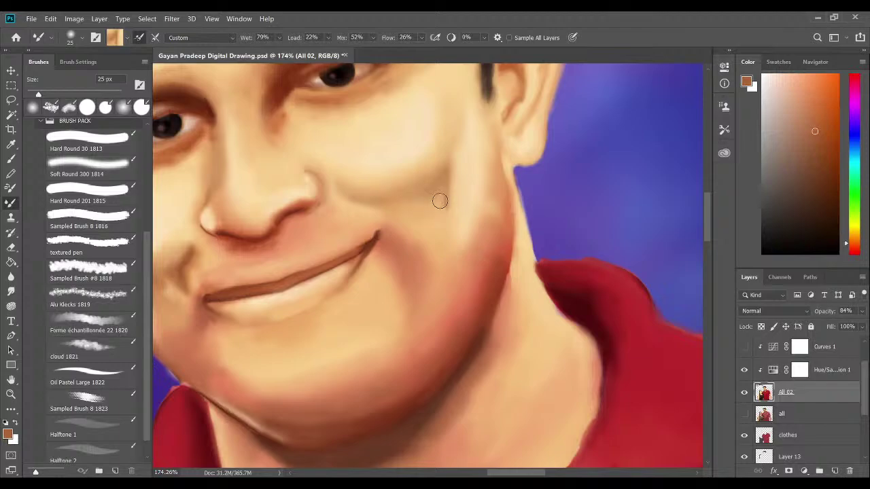
mouse_move(421, 202)
left_mouse_down()
mouse_move(426, 215)
mouse_move(440, 205)
left_mouse_up()
Refine the lower end and outer edge of the right-hand cheek crease with a 20 px Mixer Brush.
key("bracketleft")
left_click(446, 200, "alt")
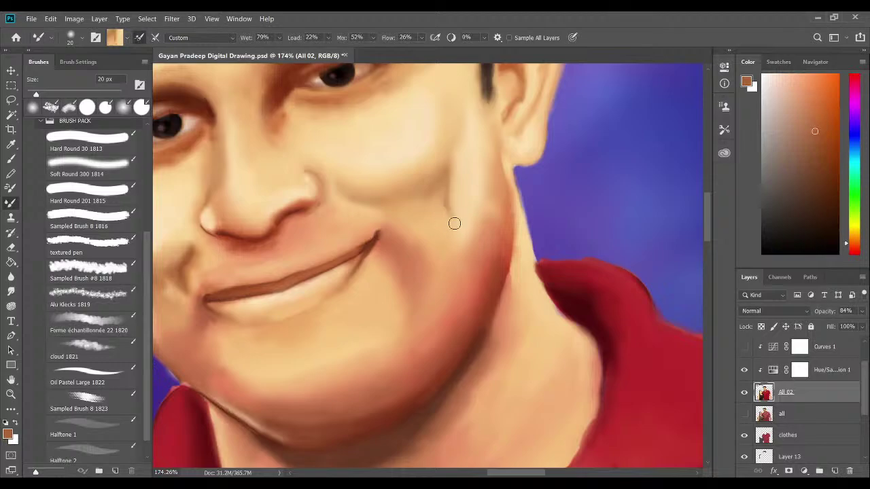
left_click(449, 189, "alt")
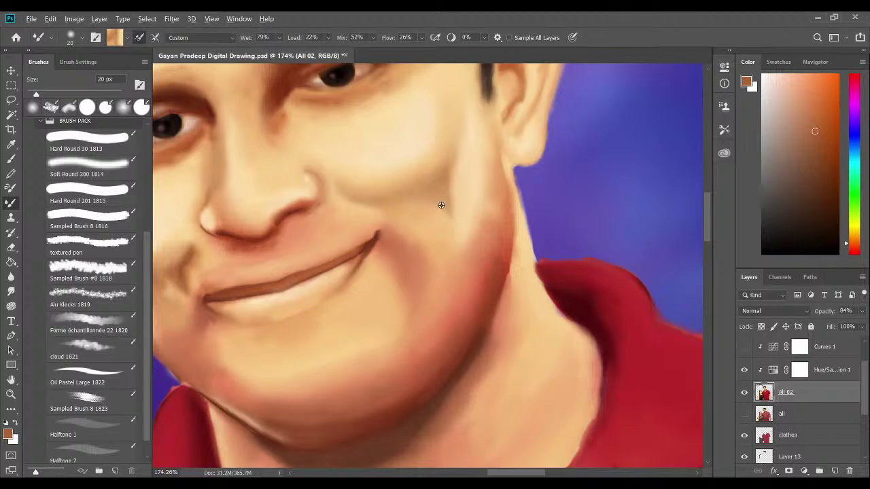
left_click(443, 201, "alt")
Enlarge the Mixer Brush to 30 px and blend the reddish jaw shading into the lighter cheek below the crease.
left_click(461, 241, "alt")
key("]")
key("bracketright")
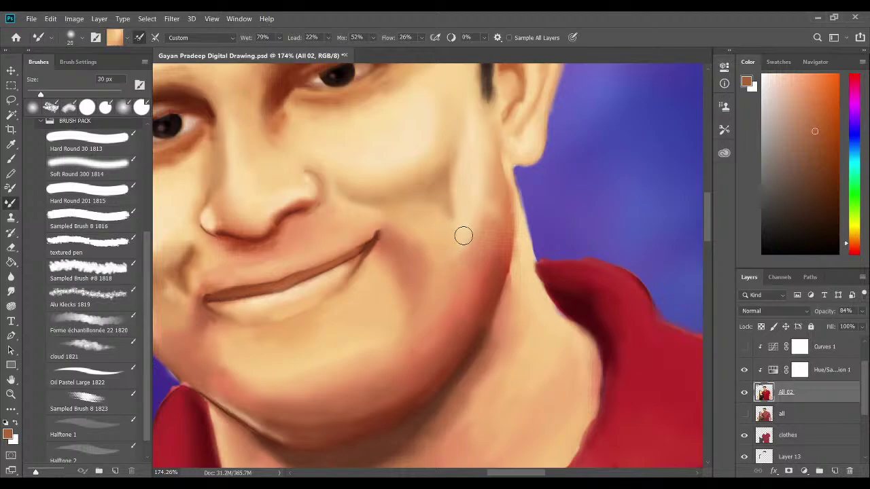
left_click(451, 255, "alt")
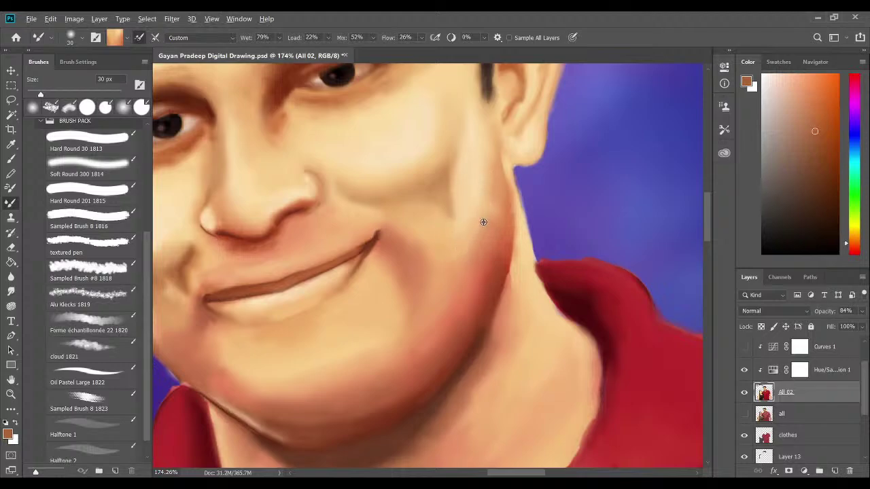
left_click(477, 243, "alt")
left_click(480, 217, "alt")
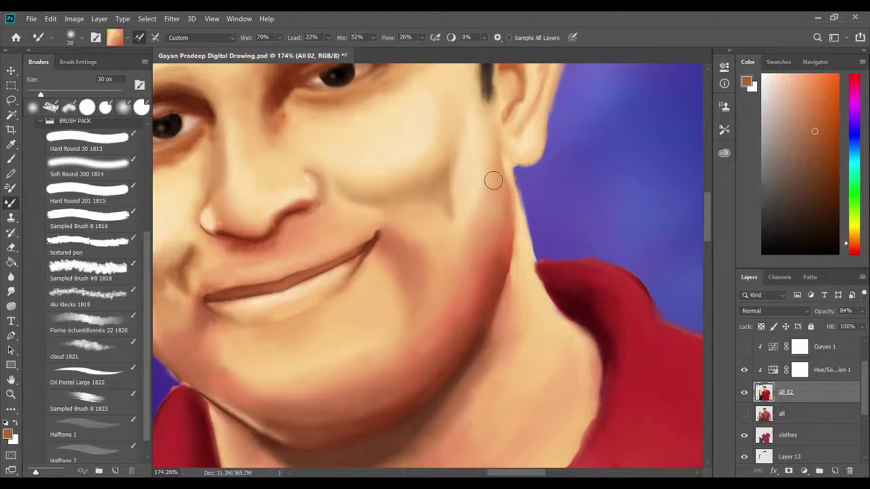
Blend the light and shaded skin along the outer right-hand cheek with the 30 px Mixer Brush.
left_click(448, 233, "alt")
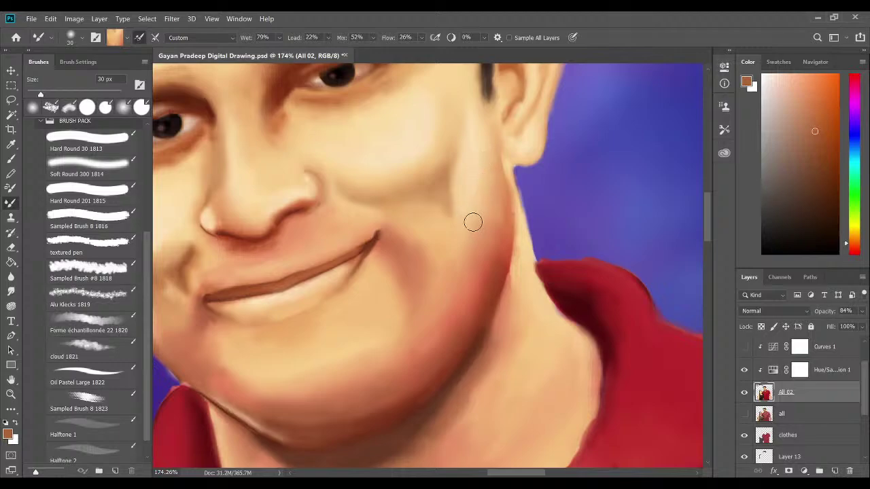
left_click(467, 201, "alt")
mouse_move(466, 158)
left_mouse_down()
mouse_move(474, 214)
mouse_move(488, 227)
left_mouse_up()
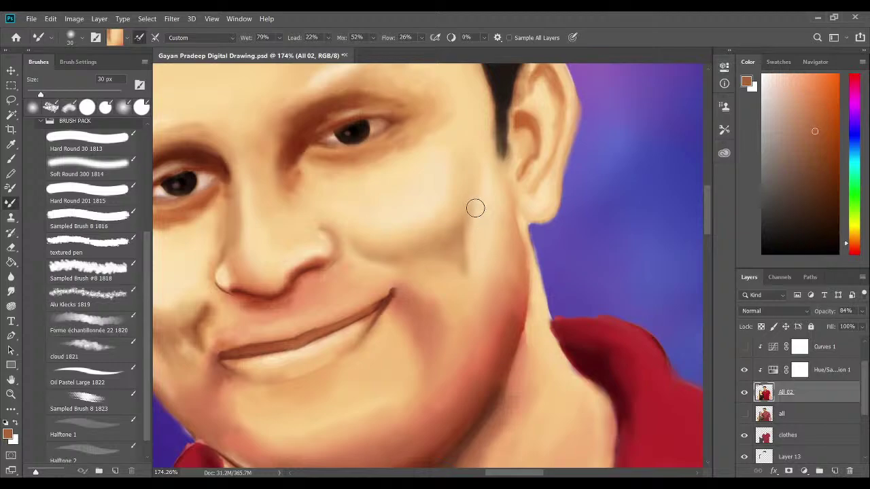
left_click(456, 193, "alt")
left_click(445, 205, "alt")
left_click_drag(416, 210, 448, 183)
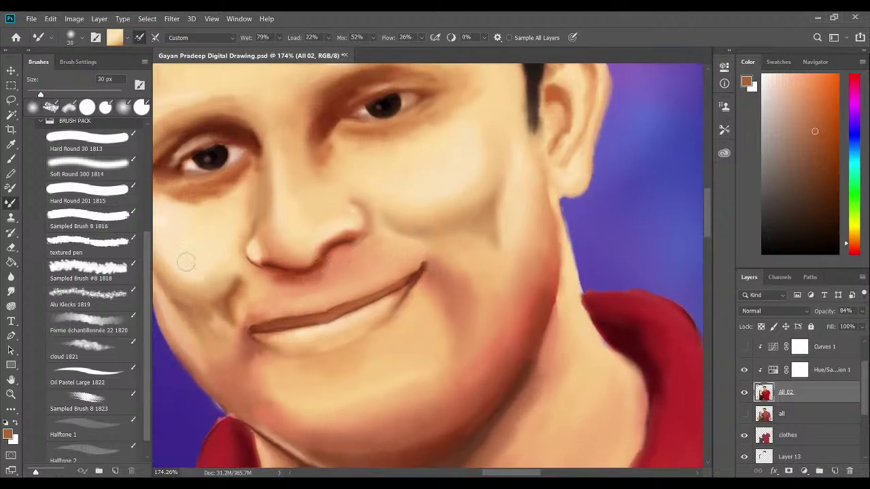
Sample the brown of the left-hand smile crease and paint a crease above the right-hand mouth corner and an upper-lip outline with 15 px Oil Pastel Large.
left_click(11, 159)
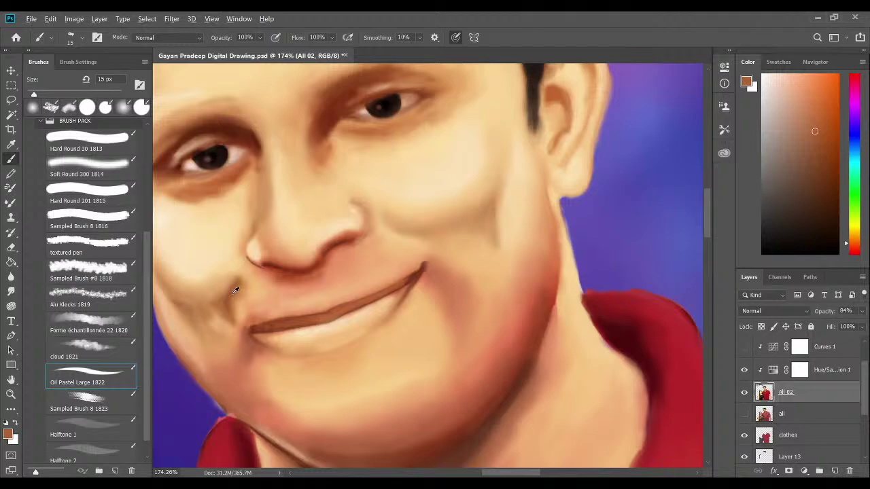
left_click(235, 291, "alt")
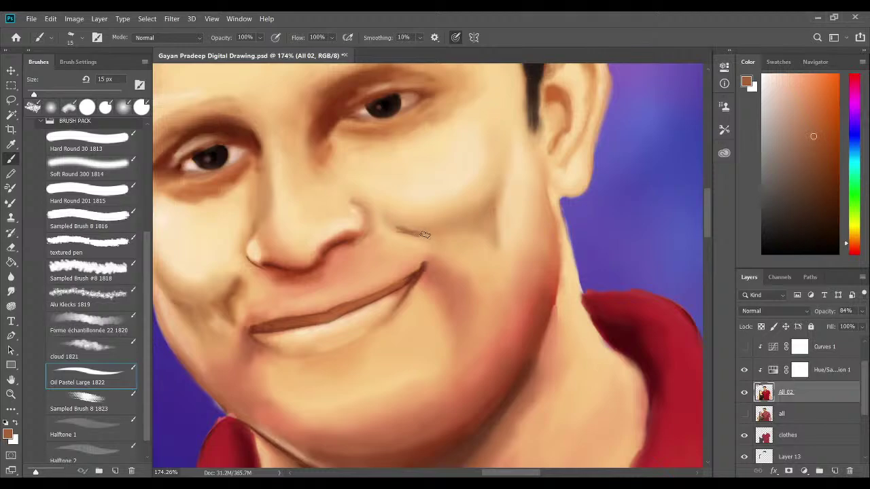
left_click_drag(419, 234, 432, 249)
left_click_drag(290, 308, 319, 305)
Show the sketch layer as a guide, blend brown across the upper lip with a 15 px Mixer Brush, and hide the sketch.
left_click_drag(865, 388, 863, 367)
left_click(744, 360)
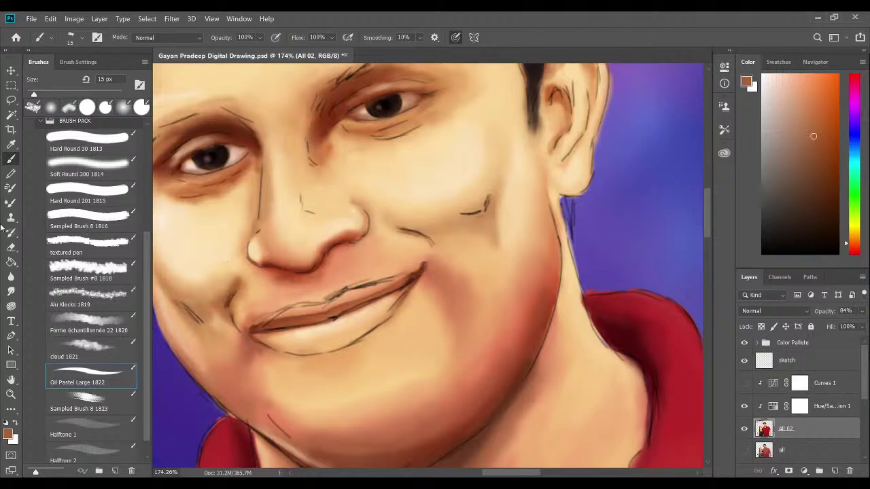
left_click(11, 203)
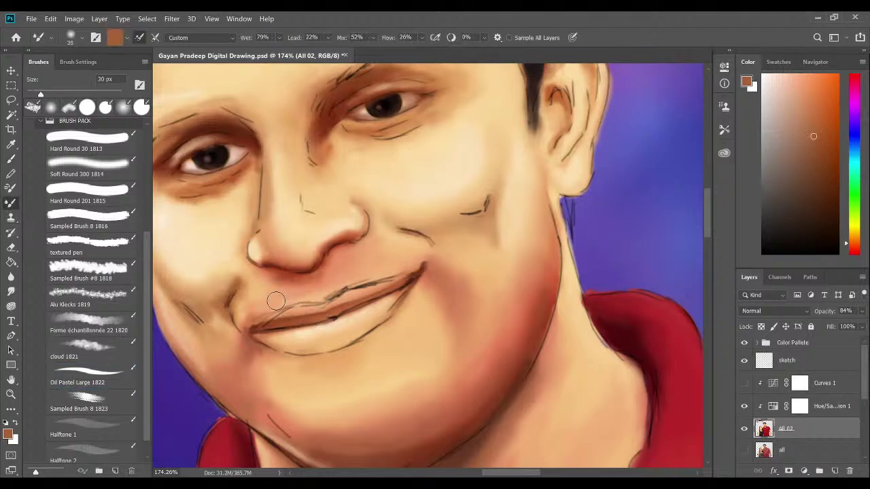
key("bracketleft")
key("bracketleft")
key("bracketright")
left_click(312, 321, "alt")
mouse_move(323, 315)
left_mouse_down()
mouse_move(283, 322)
mouse_move(380, 291)
left_mouse_up()
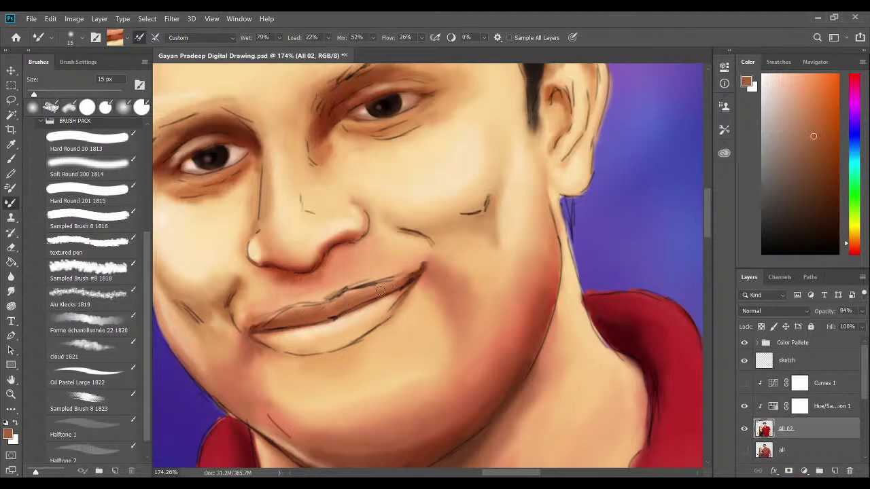
left_click_drag(296, 319, 277, 326)
left_click(744, 360)
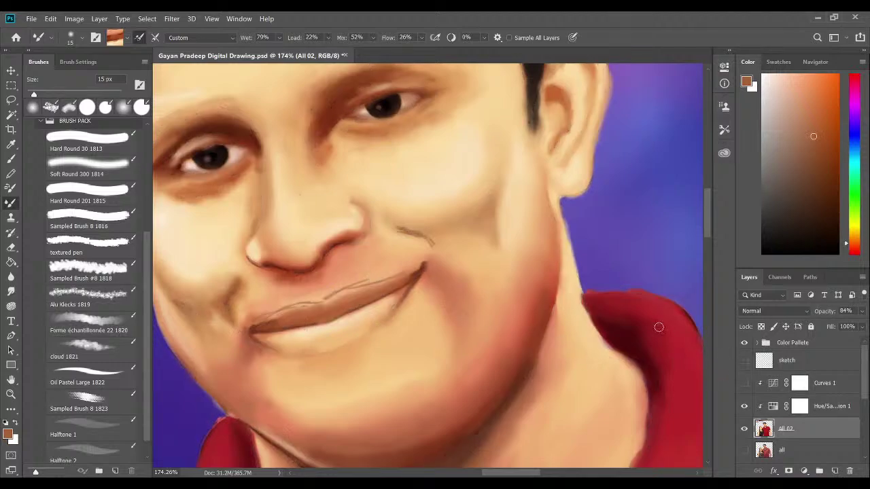
Soften the upper lip's brown outline into the surrounding skin with the 15 px Mixer Brush.
left_click(257, 310, "alt")
mouse_move(323, 294)
left_mouse_down()
mouse_move(403, 267)
mouse_move(263, 317)
mouse_move(288, 301)
mouse_move(407, 274)
left_mouse_up()
left_click(338, 297, "alt")
left_click(404, 268, "alt")
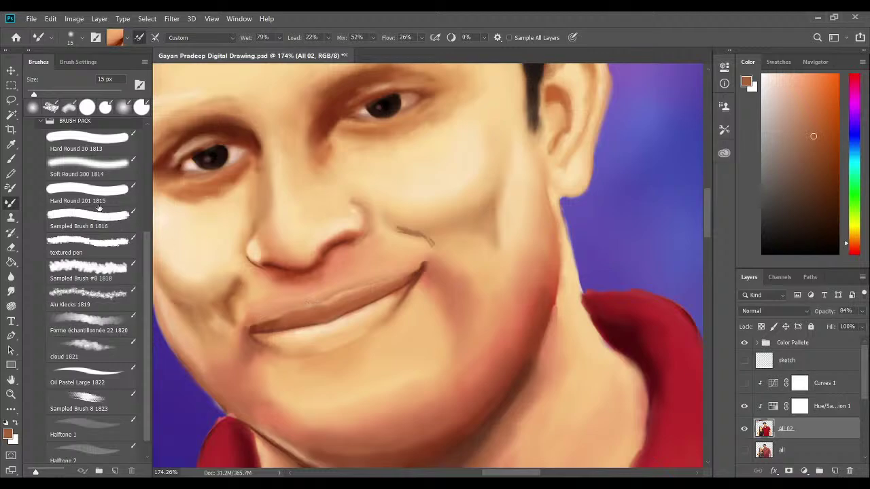
Sample the pale lower-lip highlight and paint a thin light line along the upper lip's edge with the 15 px Oil Pastel Large brush.
left_click(10, 159)
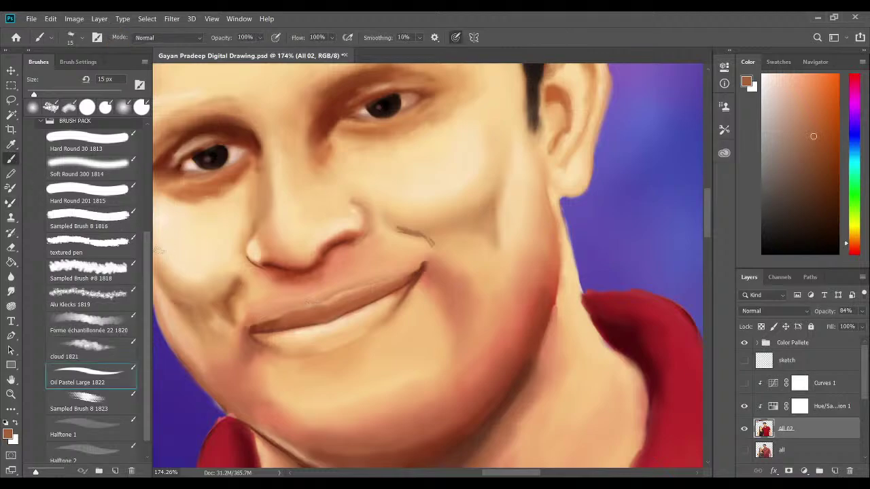
left_click(343, 318, "alt")
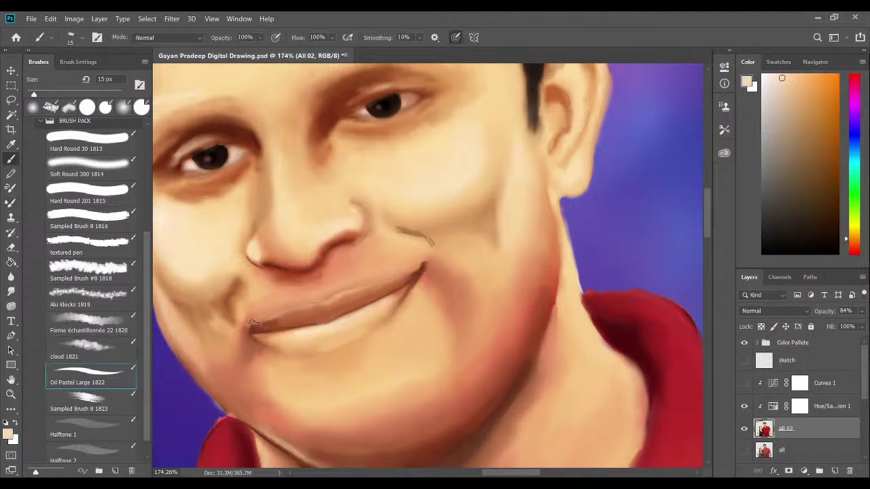
left_click_drag(257, 321, 411, 266)
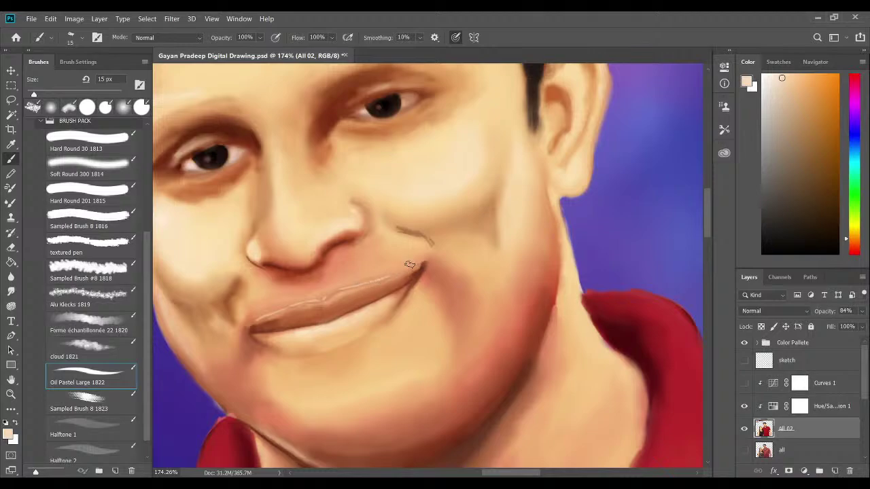
Blend the pale upper-lip line into the skin at the left-hand mouth corner with the Mixer Brush, reducing its size to 10 px.
left_click(11, 203)
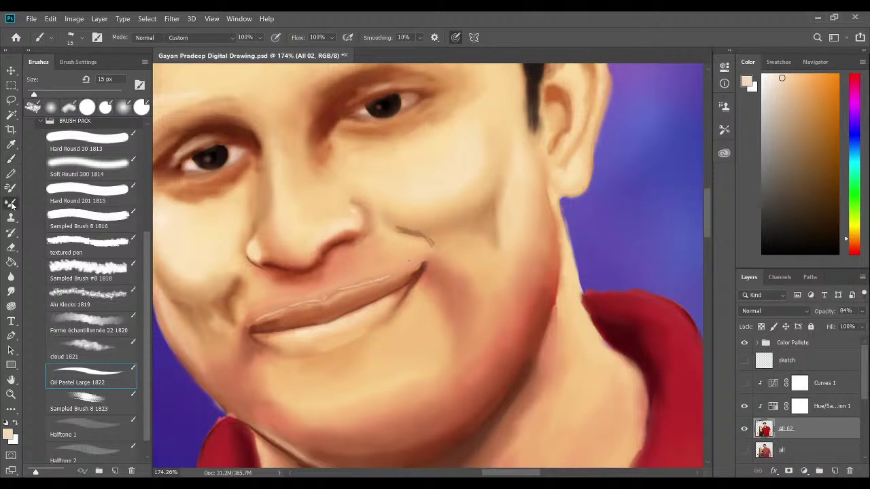
mouse_move(257, 322)
left_mouse_down()
mouse_move(281, 309)
mouse_move(267, 314)
left_mouse_up()
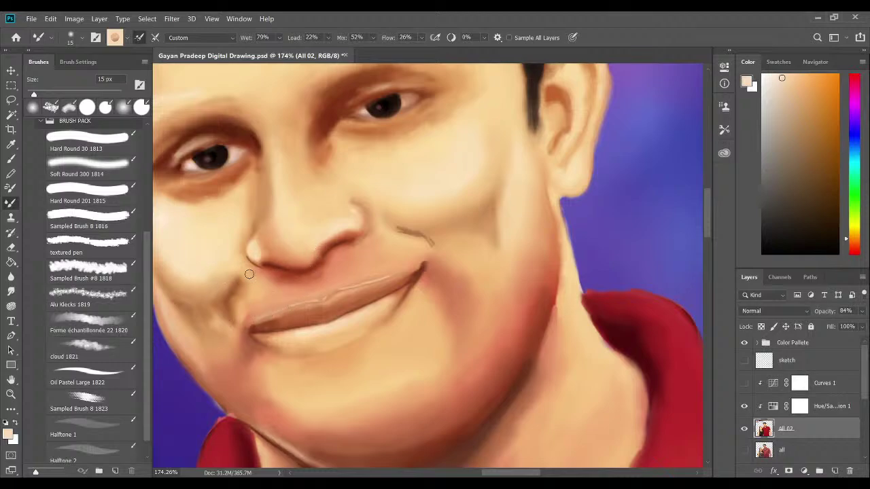
key("bracketleft")
scroll(254, 344, "down", 3)
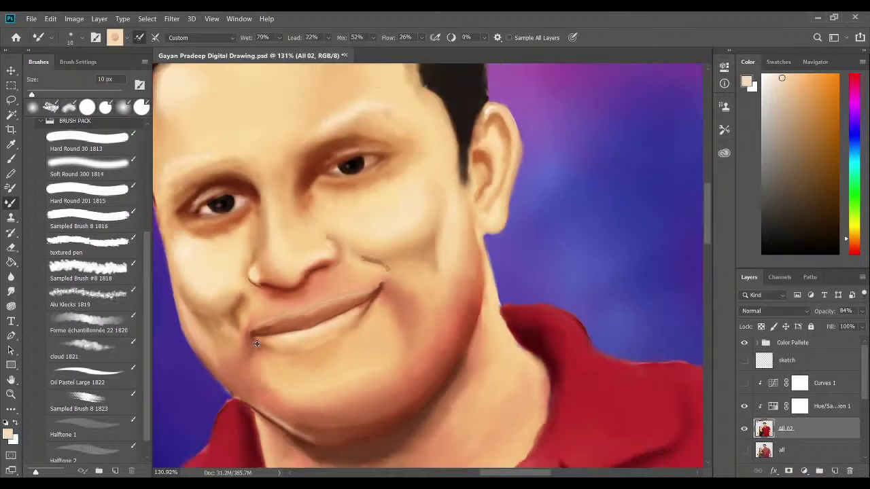
scroll(261, 319, "up", 2)
scroll(260, 318, "up", 1)
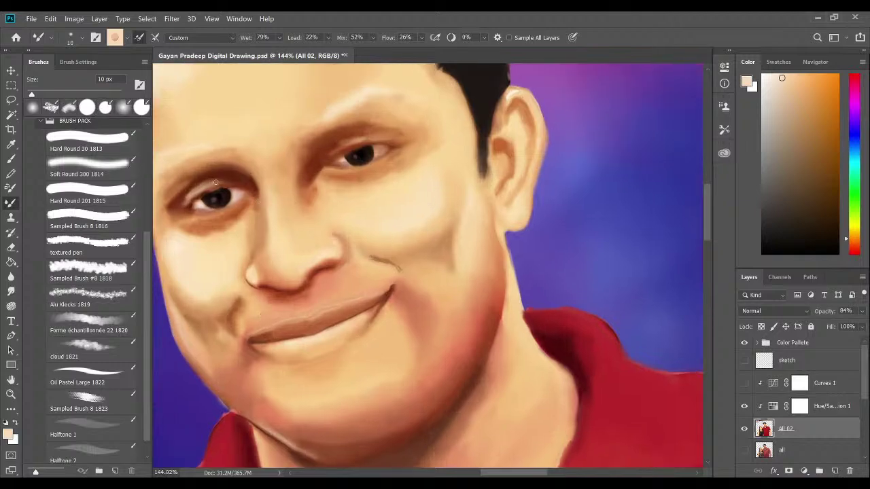
Paint a highlight on the right-hand nostril with the light tone sampled above the right-hand eye, and set the Mixer Brush to 20 px.
left_click(11, 159)
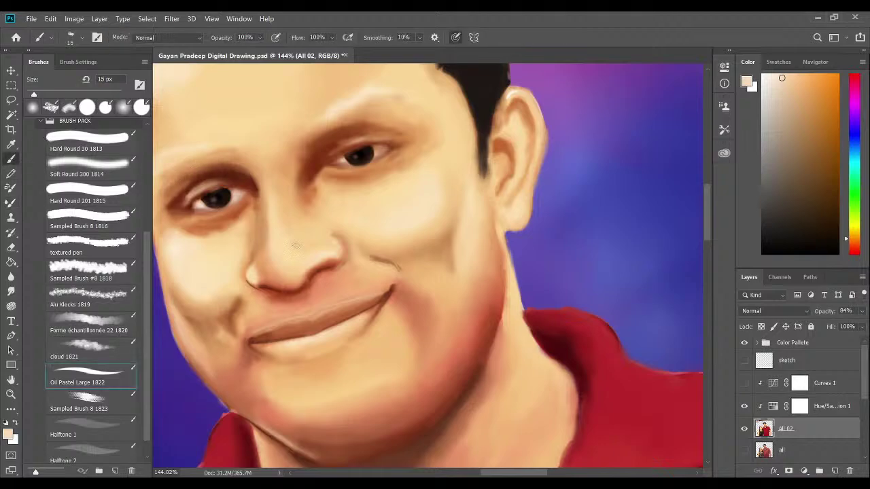
left_click(336, 108, "alt")
left_click_drag(314, 261, 336, 255)
left_click(11, 203)
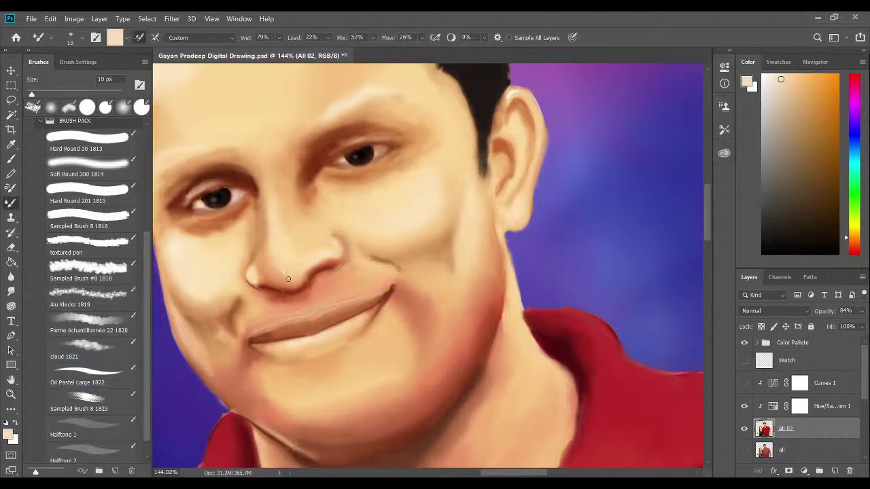
key("bracketright")
key("bracketright")
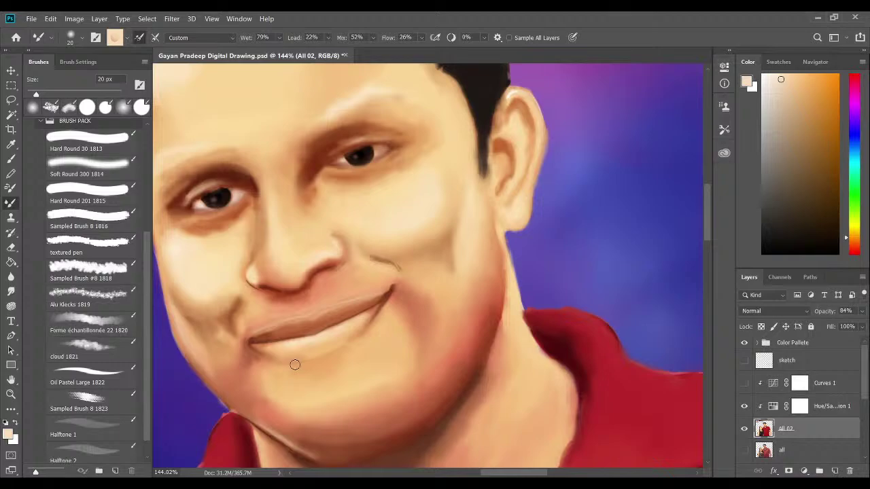
Blend the dark crease line above the right-hand mouth corner into the cheek with the 20 px Mixer Brush, and reduce the brush to 9 px.
scroll(295, 365, "down", 10)
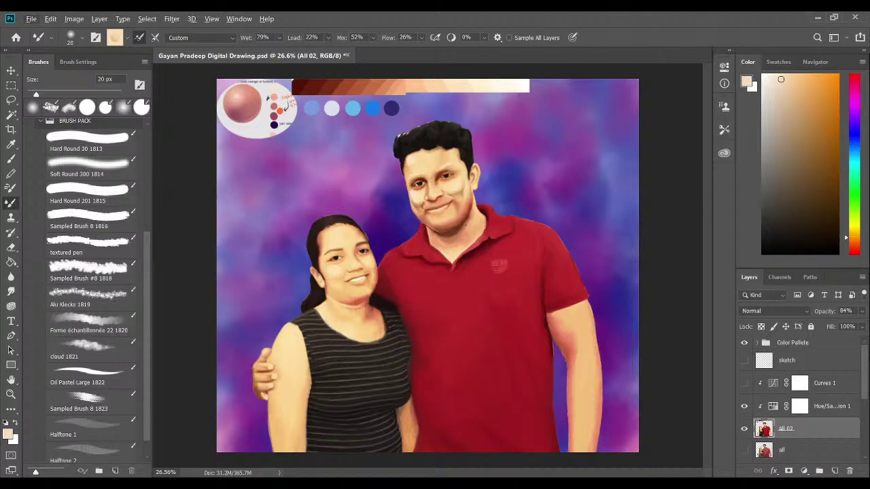
scroll(475, 214, "up", 10)
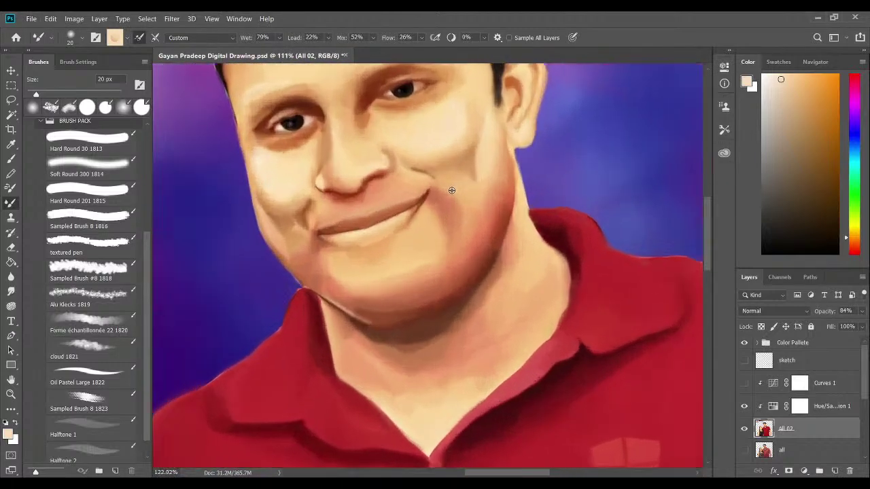
scroll(452, 190, "up", 1)
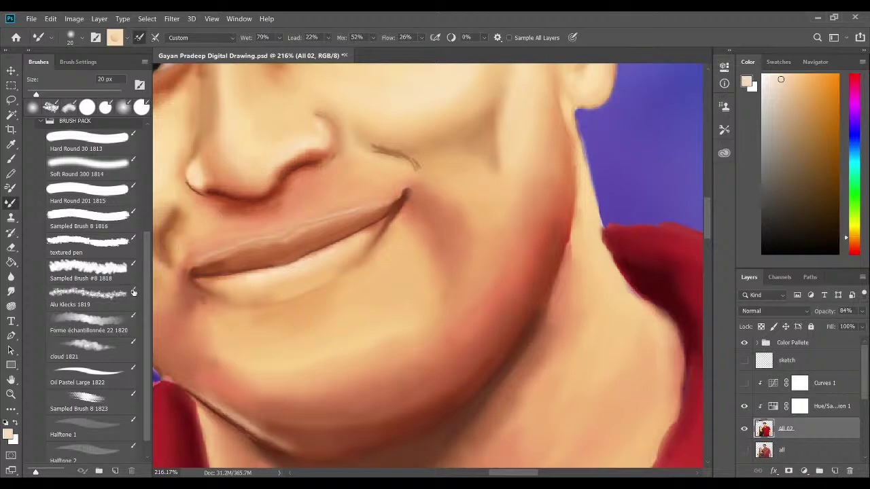
left_click(12, 261)
left_click(8, 206)
left_click(384, 146, "alt")
mouse_move(385, 147)
left_mouse_down()
mouse_move(365, 144)
mouse_move(388, 153)
mouse_move(440, 149)
mouse_move(415, 158)
mouse_move(418, 166)
mouse_move(396, 162)
mouse_move(413, 176)
mouse_move(403, 191)
mouse_move(411, 162)
mouse_move(418, 172)
mouse_move(403, 175)
mouse_move(416, 196)
mouse_move(418, 170)
mouse_move(428, 165)
mouse_move(407, 158)
mouse_move(424, 184)
mouse_move(417, 175)
mouse_move(419, 189)
mouse_move(405, 195)
mouse_move(414, 182)
mouse_move(409, 192)
mouse_move(423, 193)
mouse_move(427, 205)
mouse_move(409, 180)
mouse_move(421, 212)
mouse_move(415, 227)
mouse_move(451, 226)
mouse_move(425, 191)
left_mouse_up()
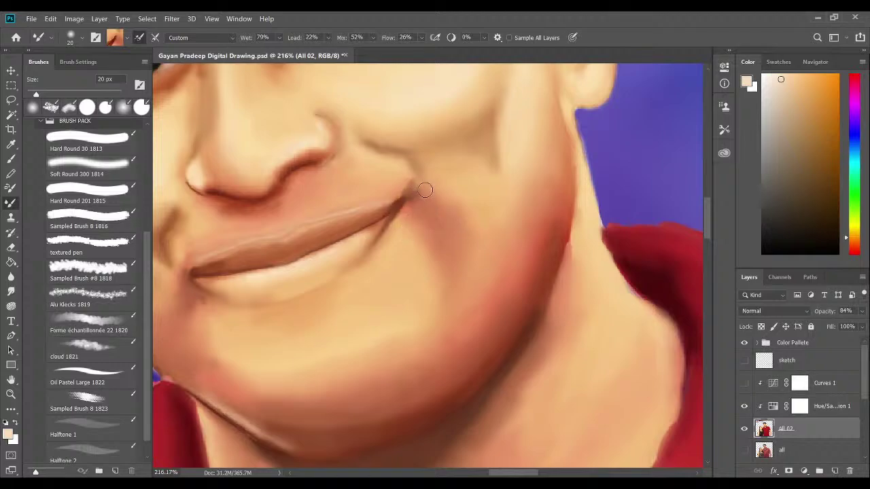
key("bracketleft")
key("bracketleft")
Sample the light tone of the left-hand nostril and paint a highlight between the right-hand crease and mouth corner with Oil Pastel Large.
left_click(11, 157)
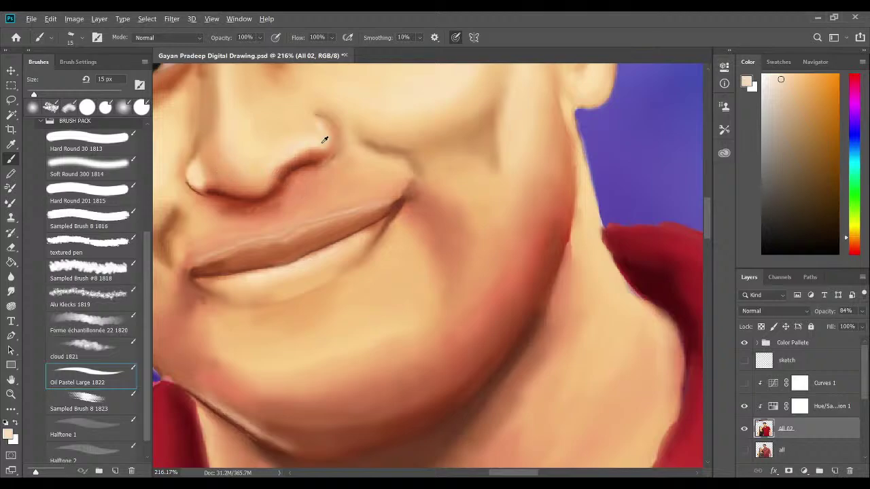
left_click(197, 170, "alt")
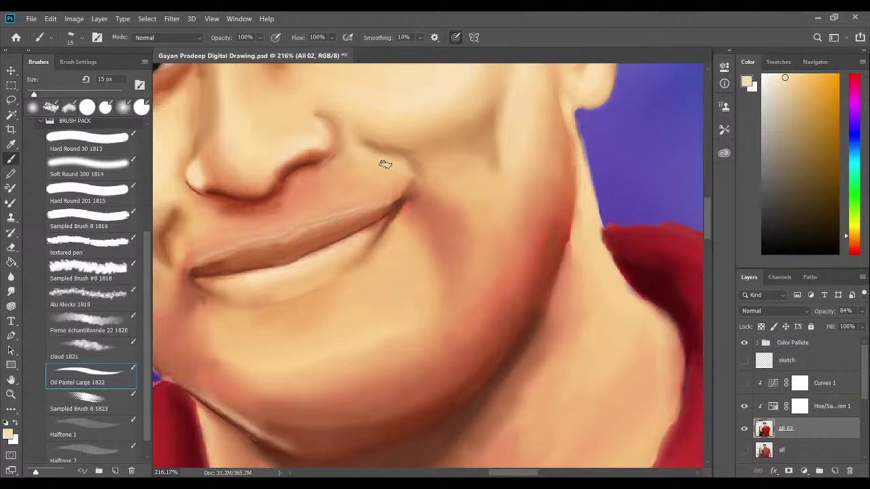
left_click_drag(385, 163, 405, 175)
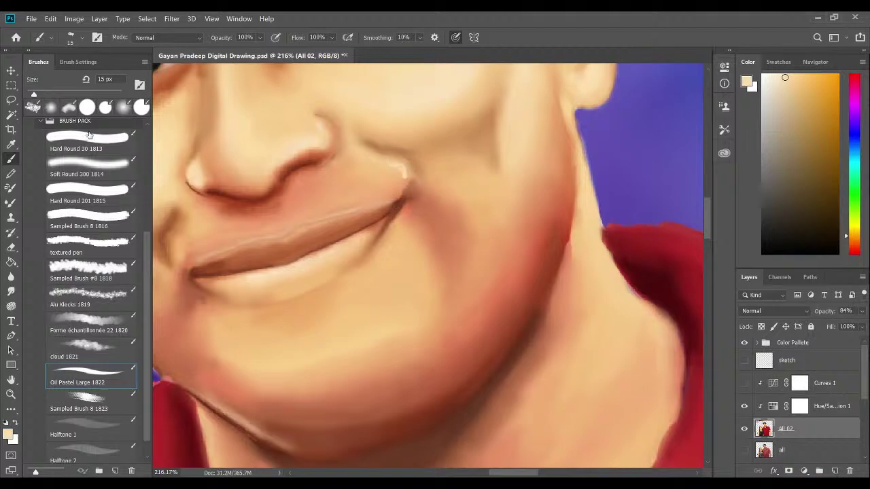
Enlarge the Mixer Brush to 15 px and blend the new highlight and the skin beside the right-hand mouth corner.
left_click(11, 203)
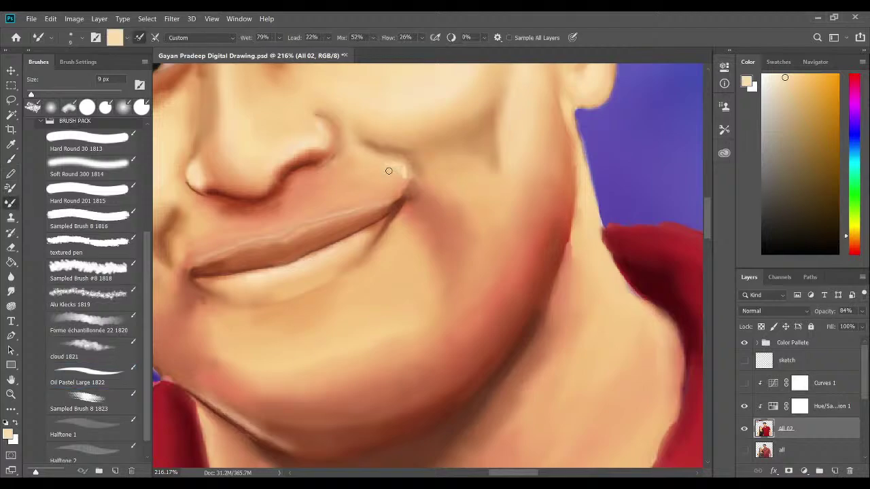
key("bracketright")
key("bracketright")
left_click_drag(396, 171, 399, 190)
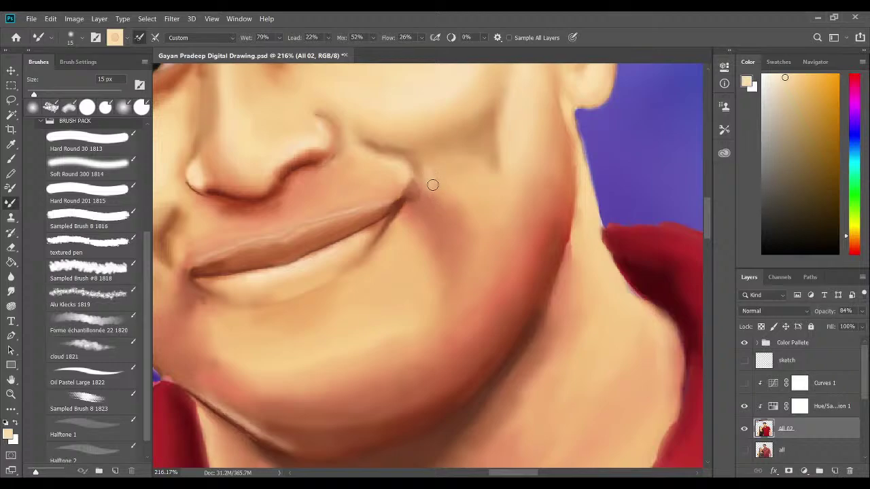
left_click_drag(430, 173, 442, 195)
Blend the light crease edge and the skin just above the man's right-hand mouth corner with the 15 px Mixer Brush.
scroll(340, 290, "down", 4)
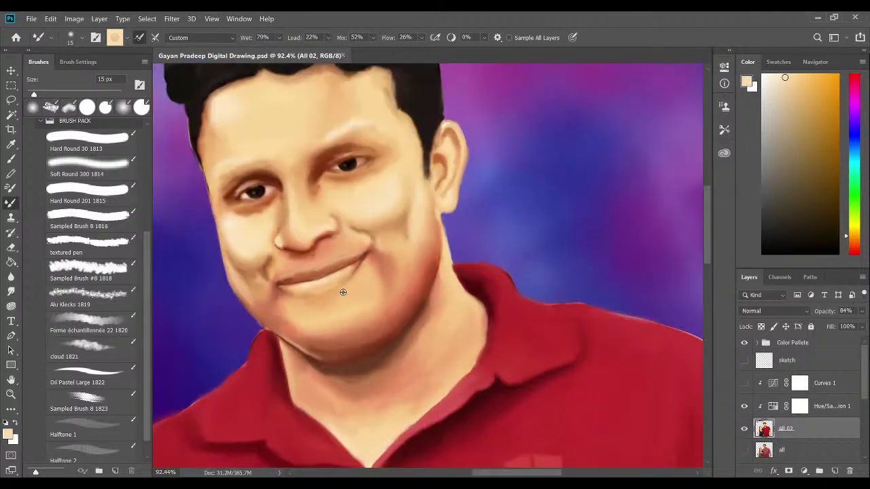
scroll(343, 292, "down", 2)
scroll(356, 296, "down", 3)
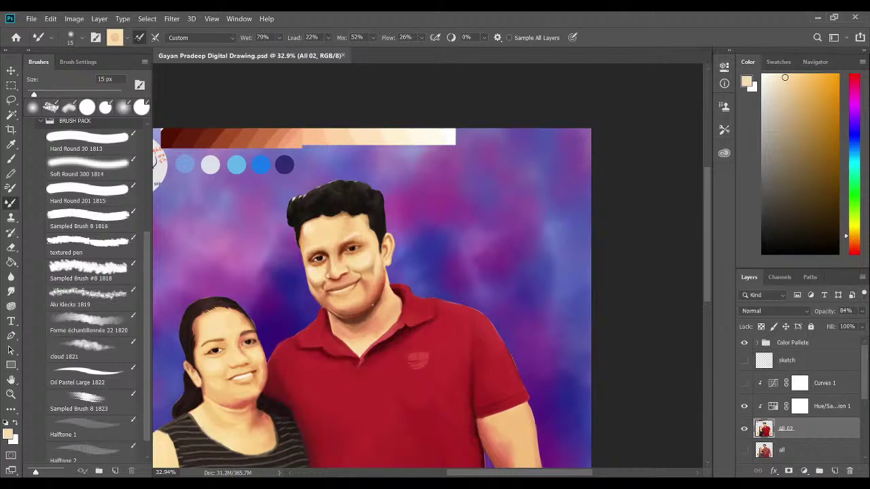
scroll(371, 300, "up", 10)
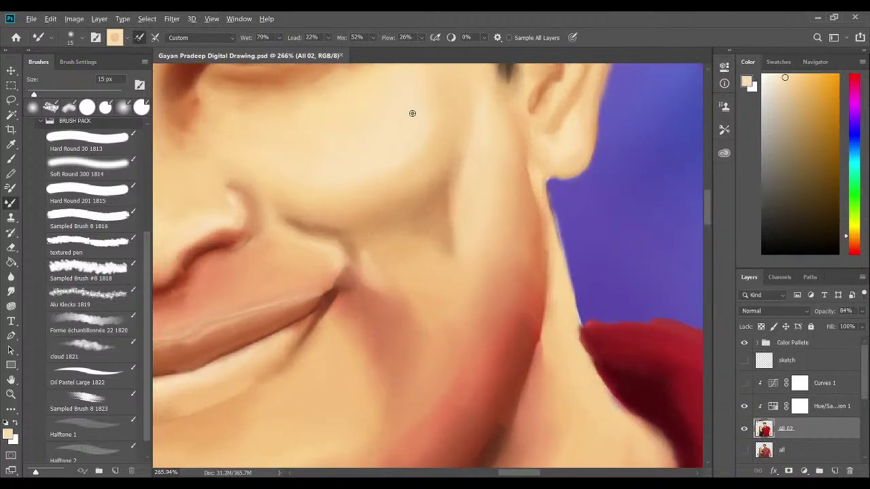
left_click(336, 265, "alt")
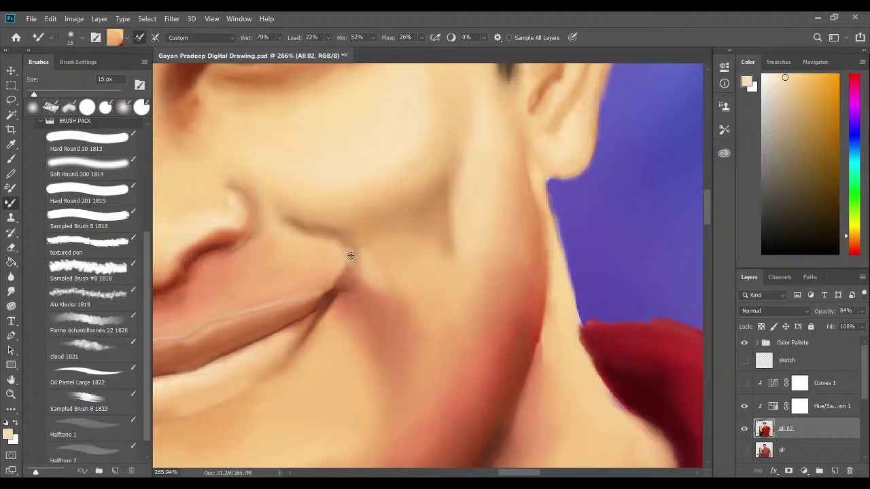
left_click(346, 254, "alt")
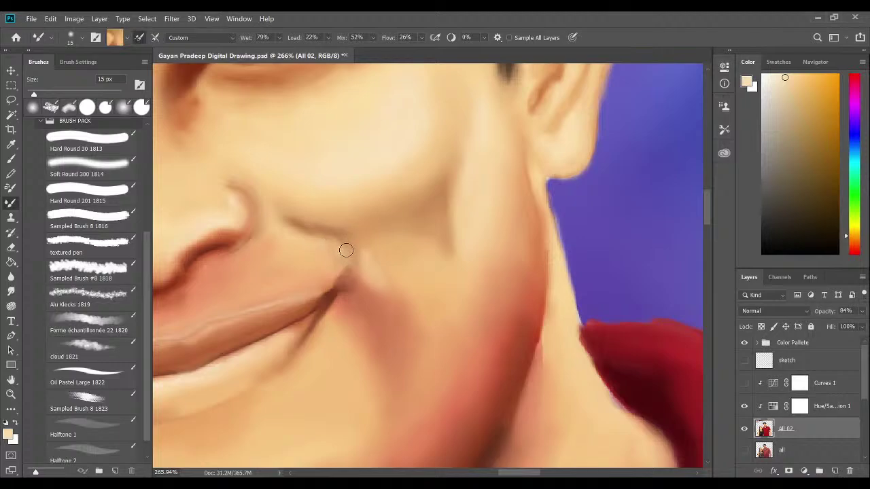
left_click(305, 264, "alt")
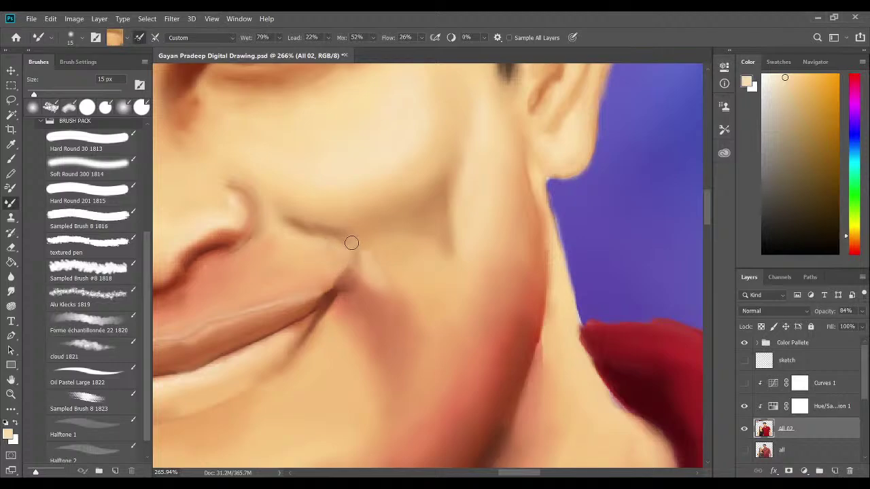
left_click(343, 239, "alt")
left_click(374, 268, "alt")
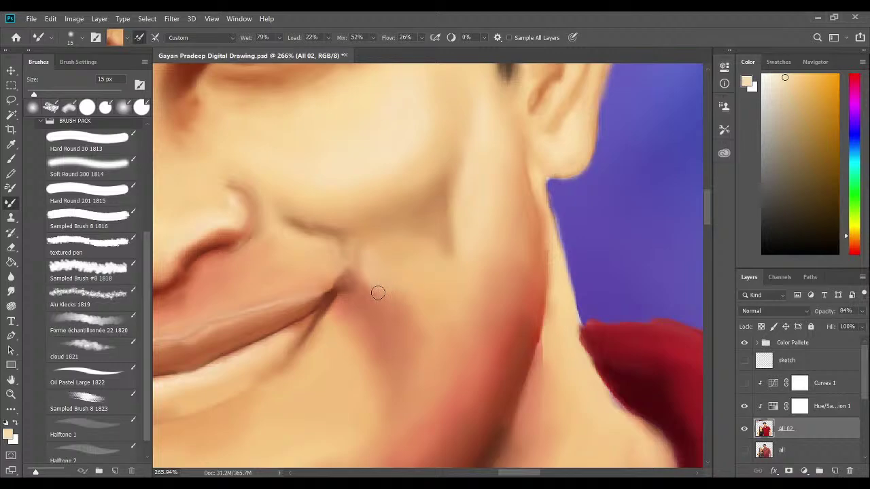
Enlarge the Mixer Brush to 30 px, soften the shadow edge on the man's right-hand cheek, and save the document.
scroll(378, 292, "down", 8)
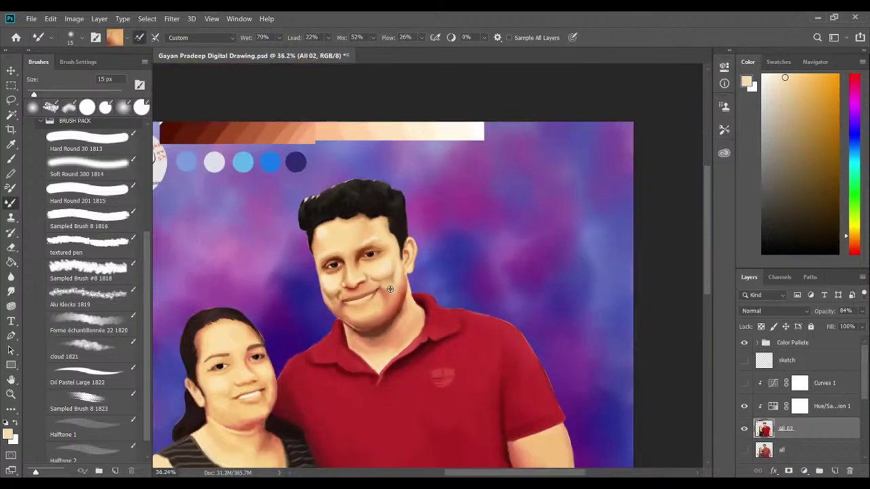
scroll(395, 295, "down", 2)
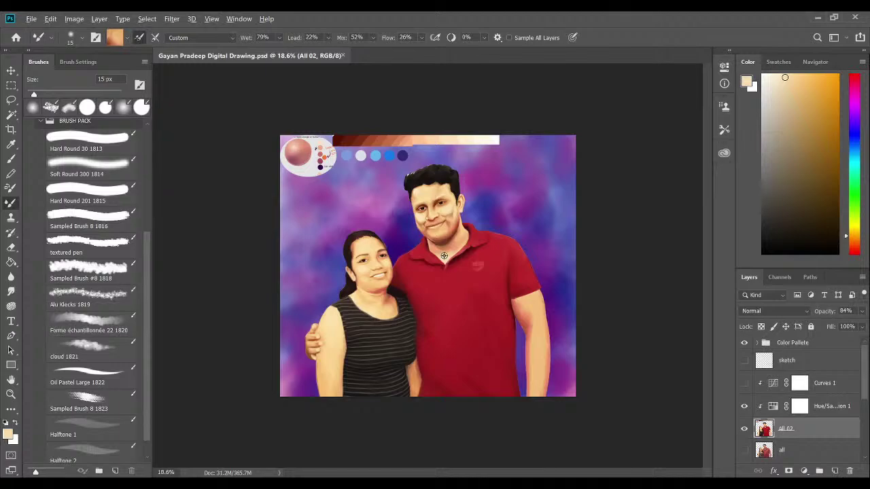
scroll(447, 233, "up", 20)
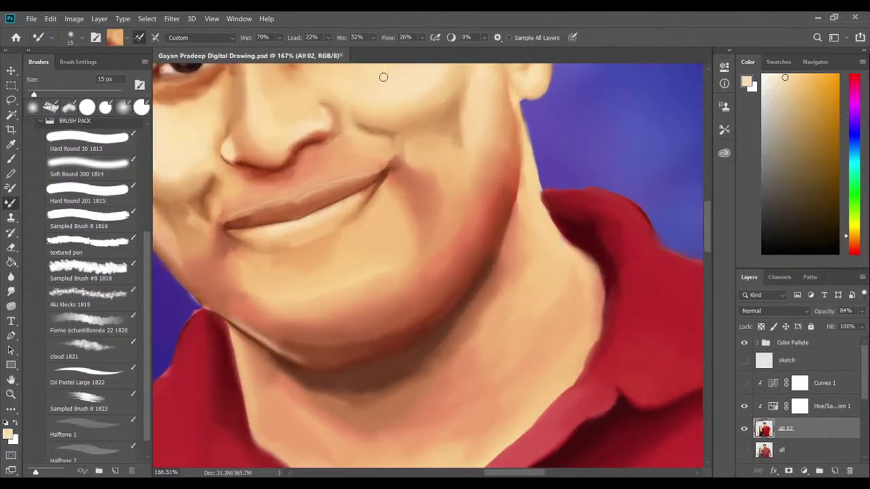
key("bracketright")
key("bracketright")
key("bracketright")
mouse_move(460, 127)
left_mouse_down()
mouse_move(467, 132)
mouse_move(457, 121)
mouse_move(466, 136)
mouse_move(447, 134)
mouse_move(448, 152)
mouse_move(460, 156)
mouse_move(469, 127)
mouse_move(469, 161)
mouse_move(444, 151)
mouse_move(458, 160)
mouse_move(454, 143)
mouse_move(442, 150)
mouse_move(458, 129)
mouse_move(461, 178)
mouse_move(469, 120)
mouse_move(464, 177)
mouse_move(469, 147)
mouse_move(464, 169)
left_mouse_up()
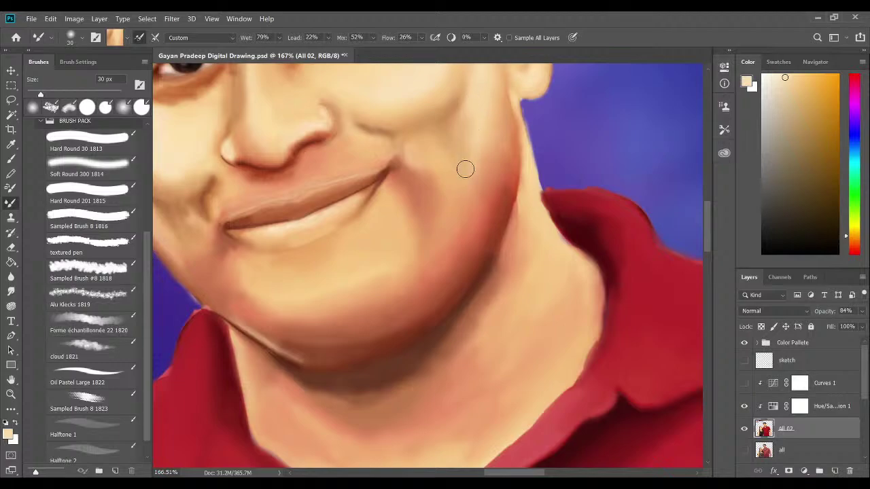
scroll(387, 255, "down", 6)
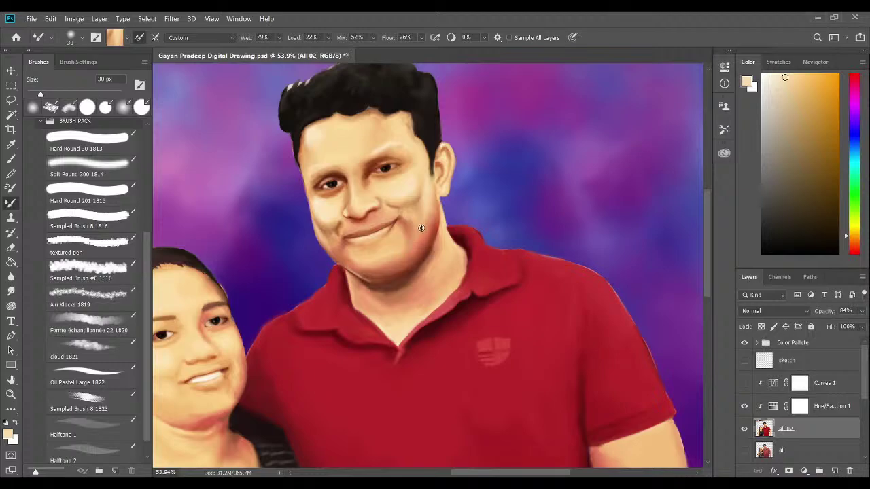
scroll(424, 224, "down", 3)
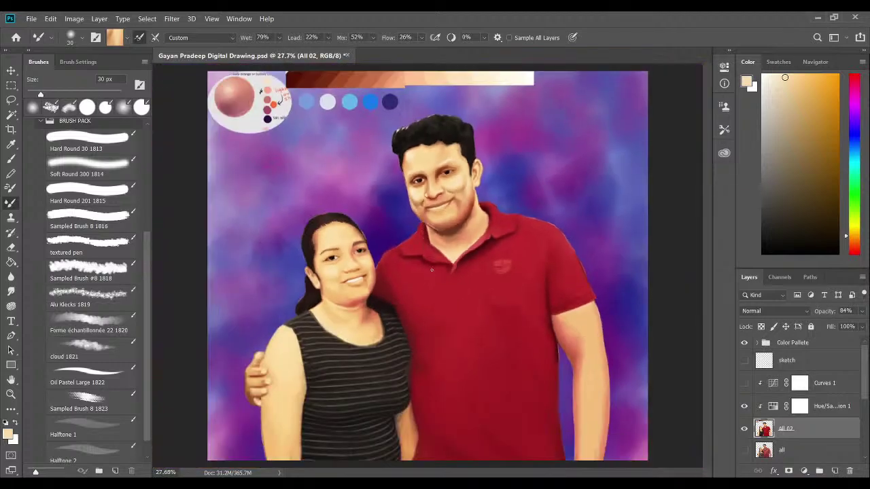
key("ctrl+s")
Examine the woman's face up close and within the full portrait.
scroll(364, 278, "up", 3)
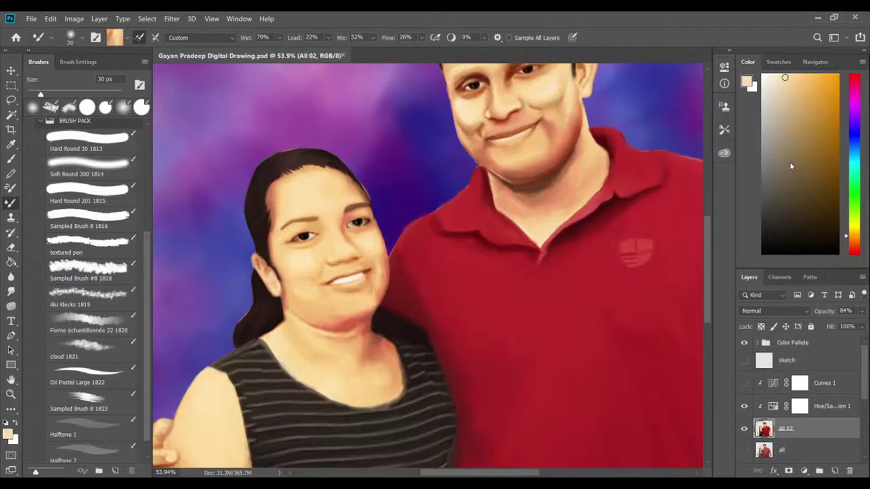
left_click(790, 166)
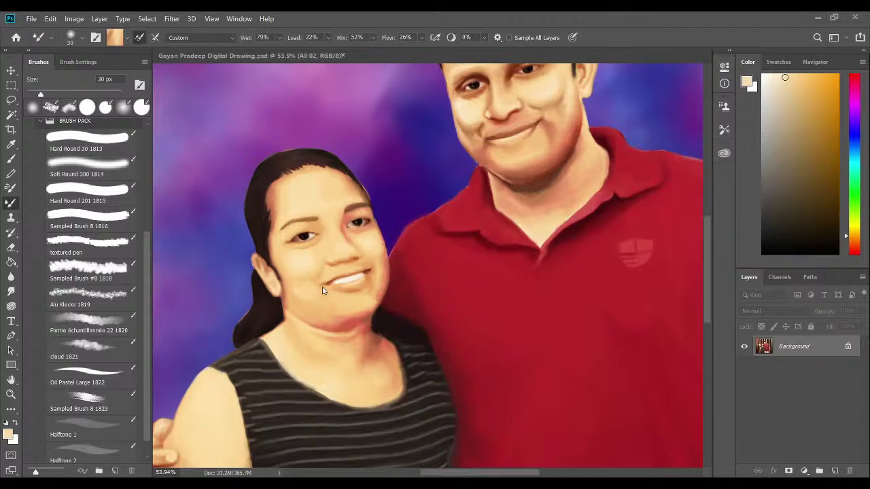
key("ctrl+z")
scroll(325, 294, "up", 5)
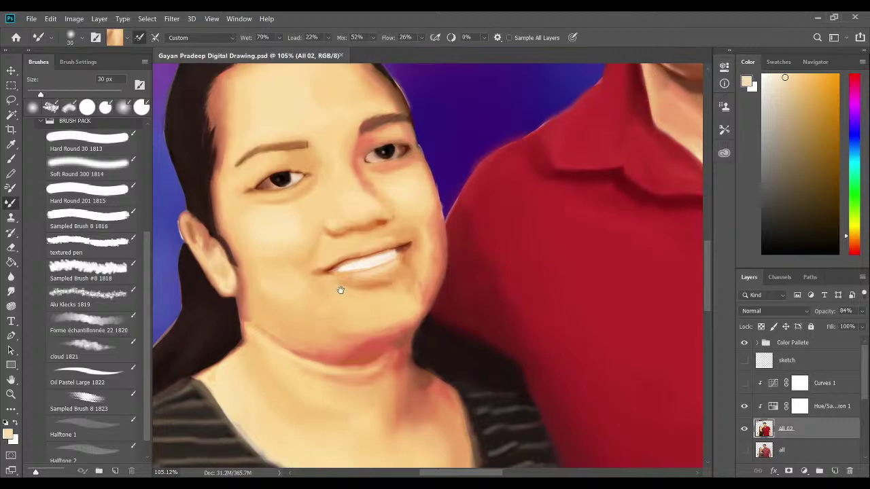
scroll(381, 291, "up", 3)
left_click_drag(384, 293, 360, 342)
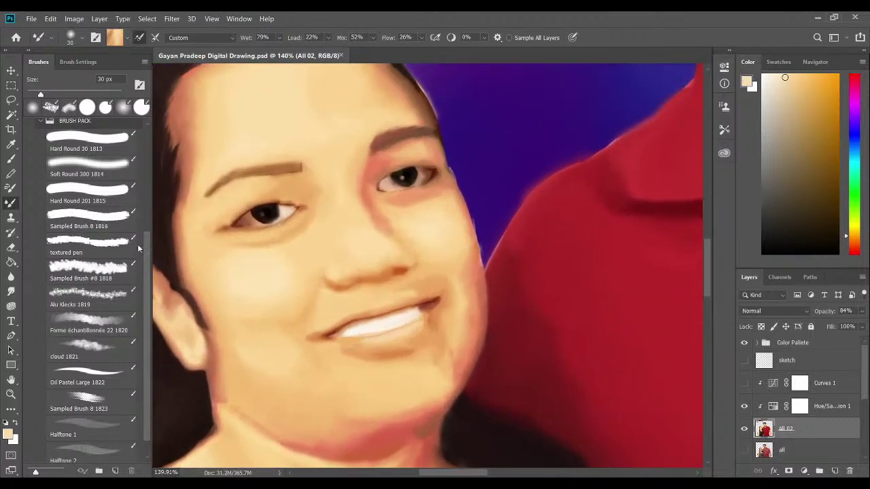
scroll(344, 246, "down", 8)
scroll(344, 247, "down", 6)
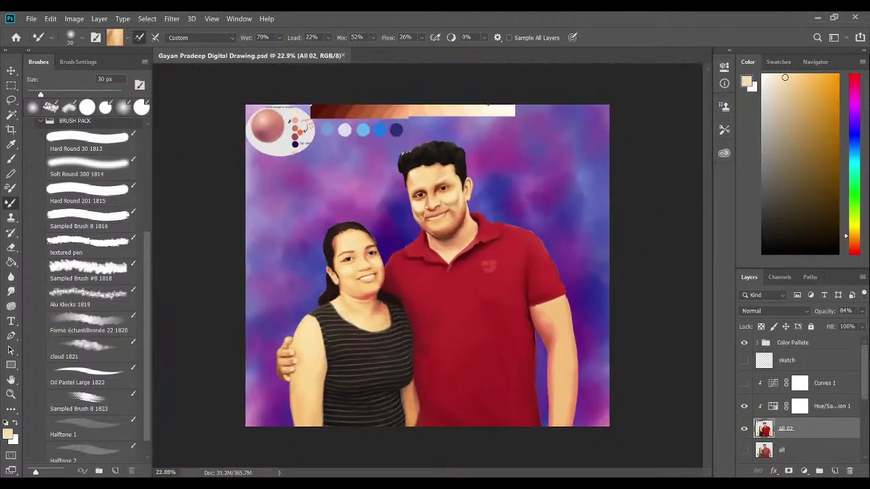
Sample white from the palette strip and paint highlights on both of the woman's cheeks with the Oil Pastel Large brush at 25 px.
left_click(11, 158)
left_click(513, 104, "alt")
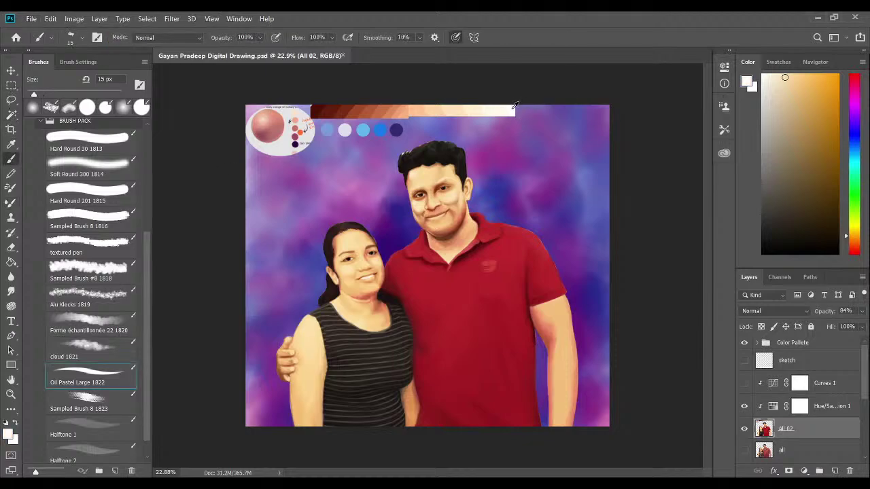
scroll(352, 268, "up", 6)
scroll(353, 267, "up", 9)
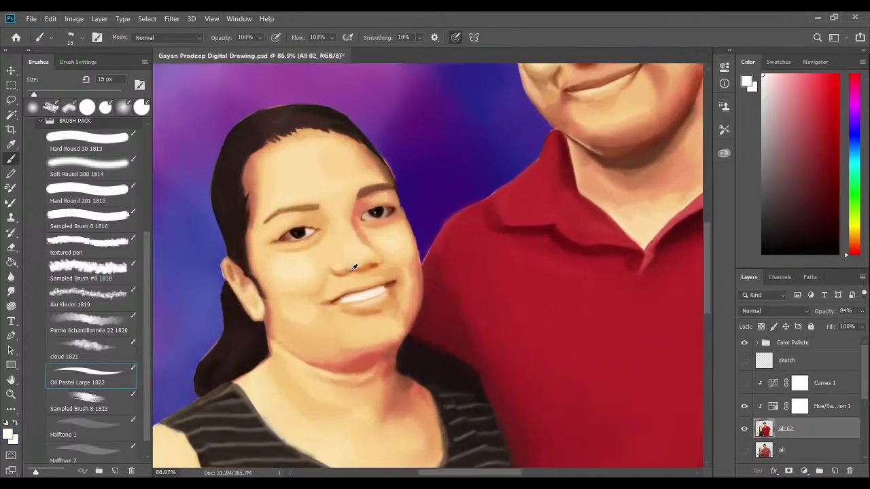
left_click_drag(338, 247, 433, 244)
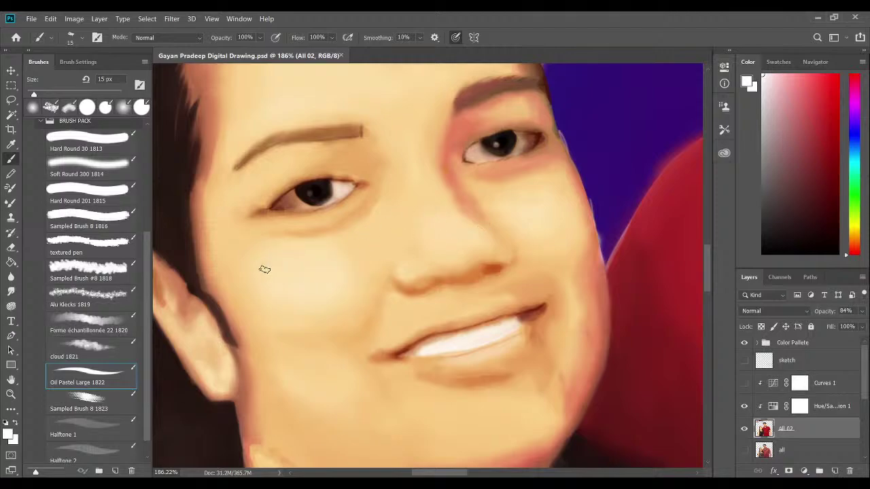
left_click_drag(274, 284, 274, 288)
key("bracketright")
key("bracketright")
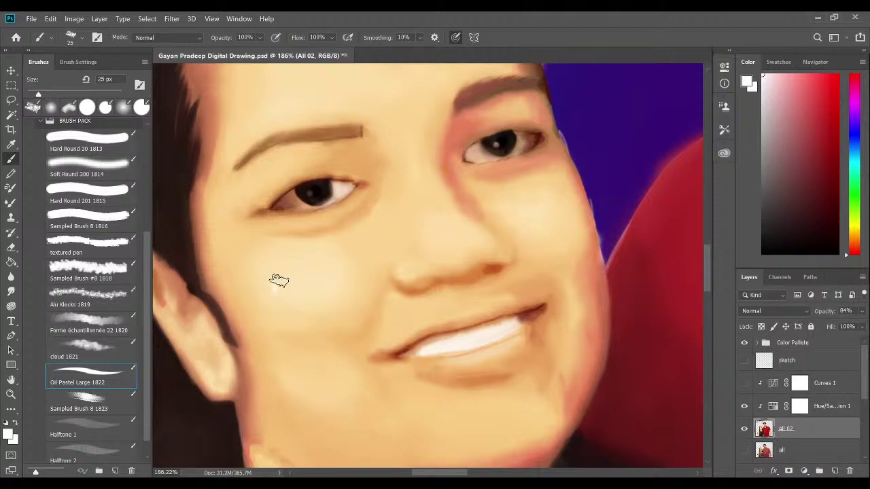
mouse_move(283, 288)
left_mouse_down()
mouse_move(298, 304)
mouse_move(297, 291)
mouse_move(306, 303)
mouse_move(323, 304)
mouse_move(316, 295)
mouse_move(329, 301)
mouse_move(338, 267)
left_mouse_up()
mouse_move(543, 237)
left_mouse_down()
mouse_move(543, 211)
mouse_move(550, 224)
mouse_move(552, 211)
mouse_move(571, 218)
mouse_move(557, 214)
mouse_move(552, 193)
mouse_move(569, 206)
left_mouse_up()
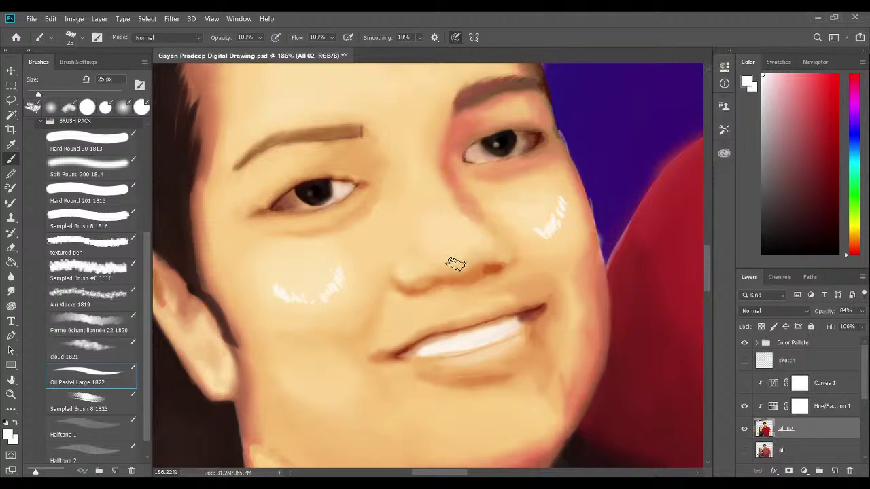
Paint white highlights on the woman's nose tip and, with the brush reduced to 20 px, on the right-hand nostril.
left_click_drag(462, 257, 470, 253)
left_click_drag(505, 245, 508, 256)
key("ctrl+z")
key("bracketleft")
left_click_drag(503, 243, 505, 251)
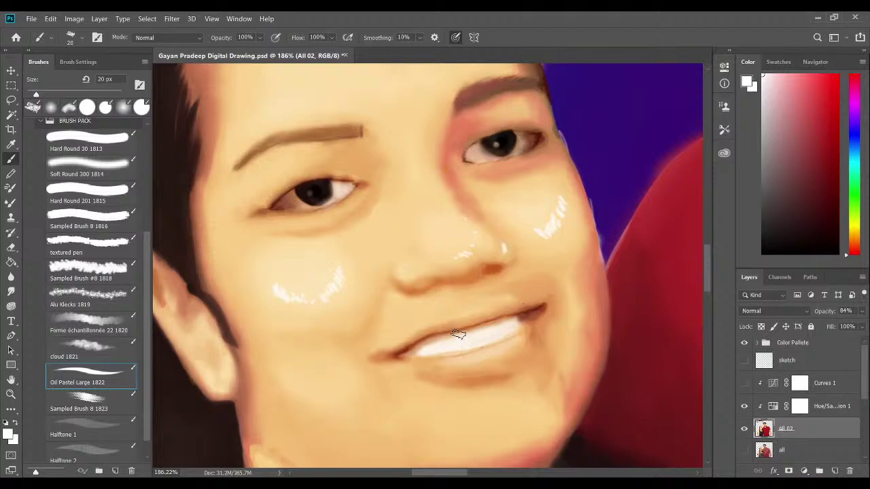
mouse_move(524, 330)
left_mouse_down()
mouse_move(470, 278)
mouse_move(517, 290)
left_mouse_up()
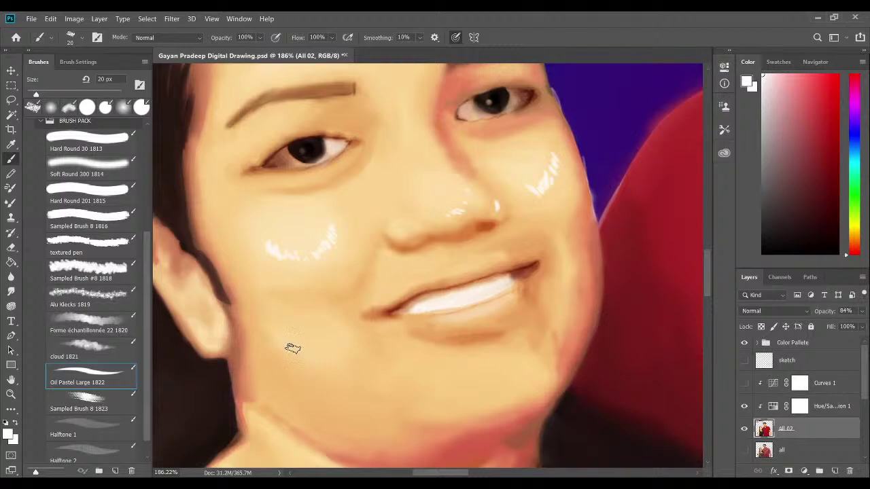
mouse_move(279, 327)
left_mouse_down()
mouse_move(286, 359)
mouse_move(287, 345)
mouse_move(285, 359)
mouse_move(316, 376)
left_mouse_up()
key("ctrl+z")
key("ctrl+z")
key("ctrl+z")
key("ctrl+z")
key("ctrl+z")
key("ctrl+z")
key("ctrl+z")
key("ctrl+z")
key("ctrl+z")
Enlarge the brush to 30 px and paint white highlights on the woman's left-hand lower cheek and below her lower lip.
key("bracketright")
key("bracketright")
left_click_drag(297, 348, 326, 366)
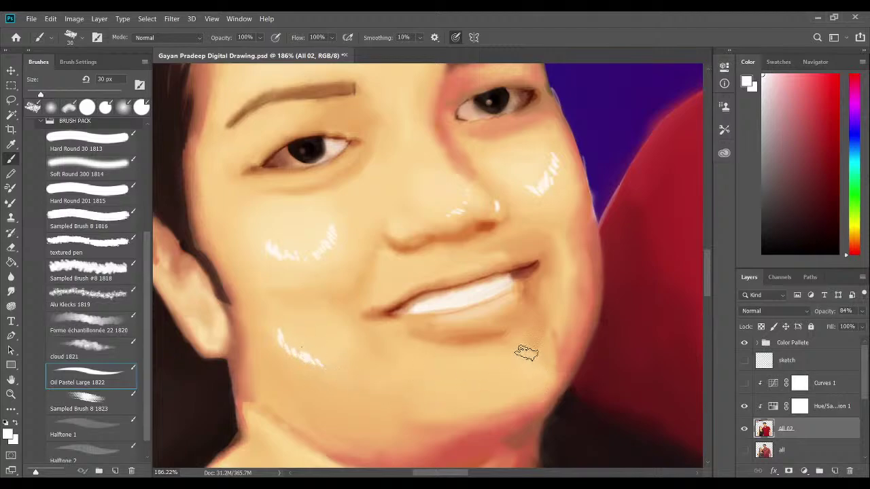
mouse_move(476, 358)
left_mouse_down()
mouse_move(515, 346)
mouse_move(530, 362)
mouse_move(515, 360)
mouse_move(529, 364)
mouse_move(515, 352)
mouse_move(535, 360)
left_mouse_up()
Paint white highlights on the woman's nose bridge and above both eyebrows with the 30 px Oil Pastel Large brush.
mouse_move(488, 296)
left_mouse_down()
mouse_move(488, 350)
mouse_move(469, 313)
left_mouse_up()
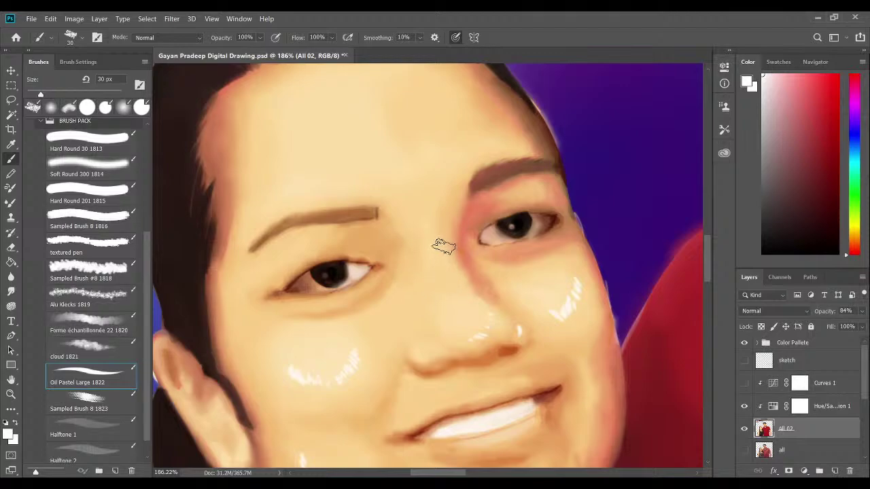
left_click_drag(443, 246, 448, 269)
scroll(456, 268, "up", 3)
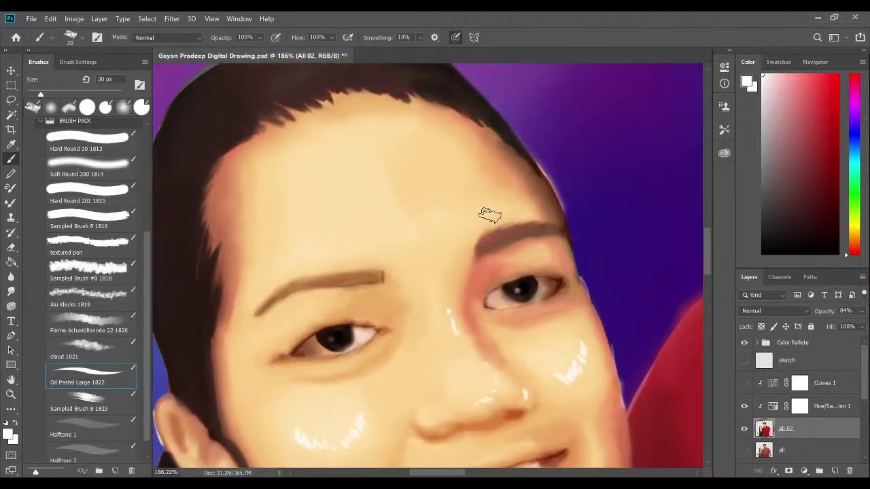
mouse_move(476, 221)
left_mouse_down()
mouse_move(514, 204)
mouse_move(527, 208)
left_mouse_up()
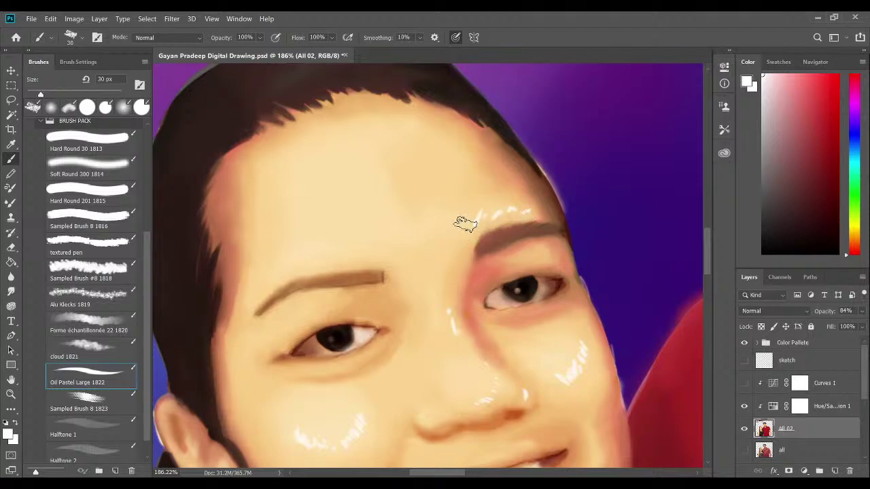
left_click_drag(410, 234, 426, 212)
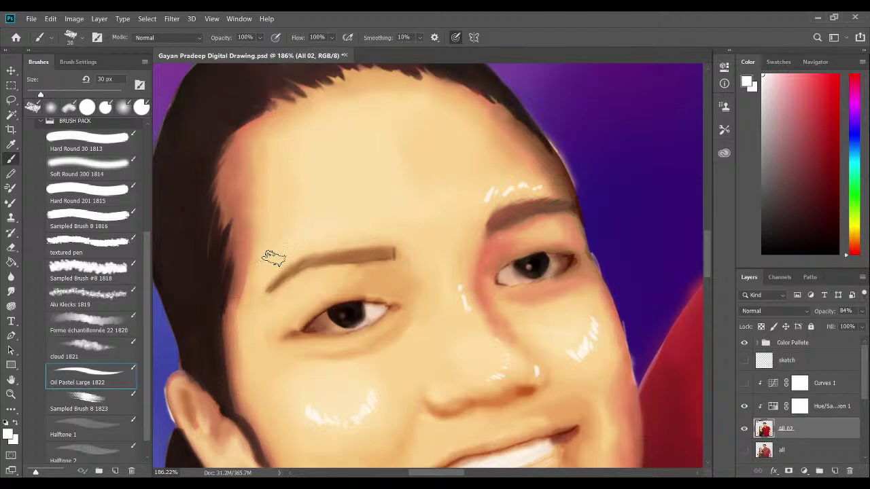
mouse_move(273, 260)
left_mouse_down()
mouse_move(287, 238)
mouse_move(298, 240)
left_mouse_up()
Reduce the brush to 25 px and paint a thin white highlight along the left-hand neck fold under the woman's jaw.
key("[")
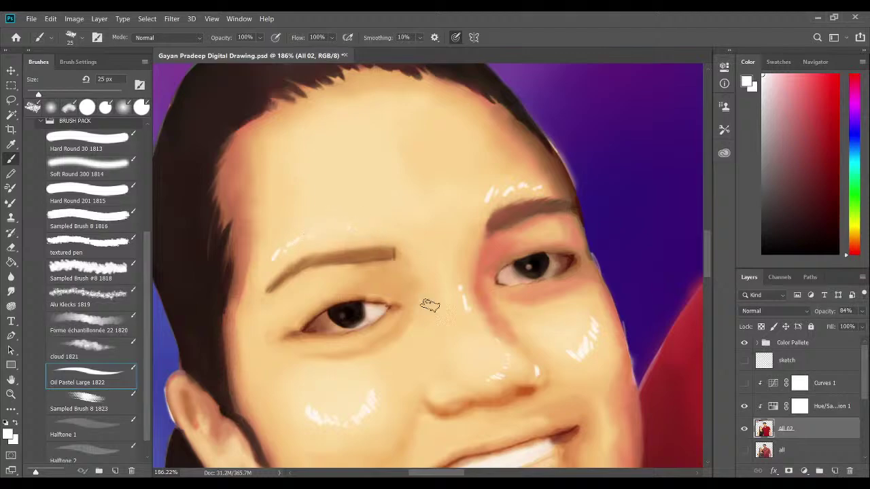
left_click_drag(478, 342, 398, 124)
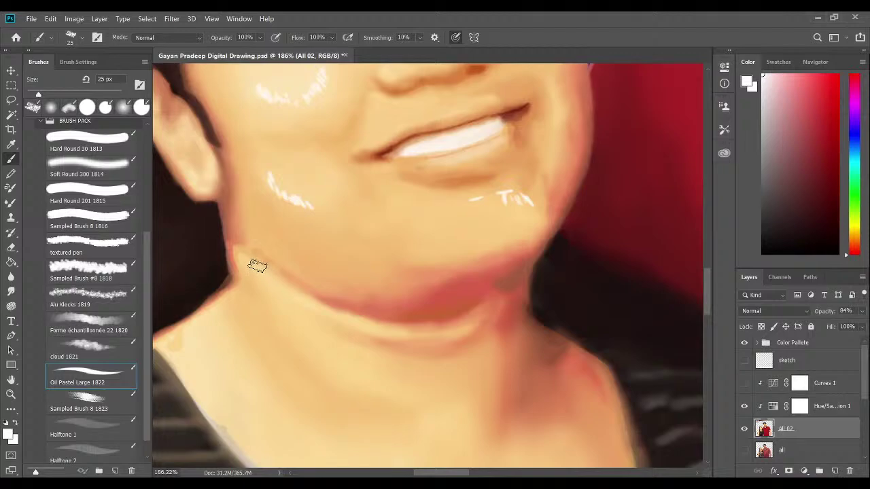
left_click_drag(264, 272, 347, 320)
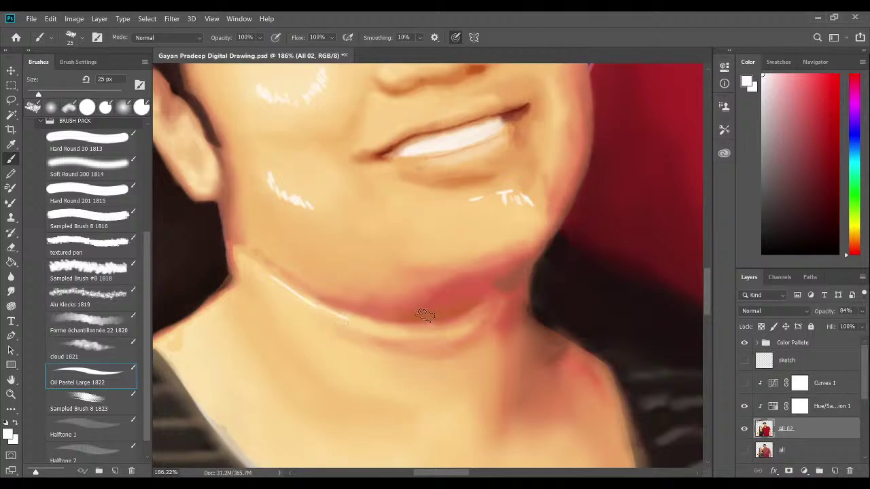
left_click(732, 156)
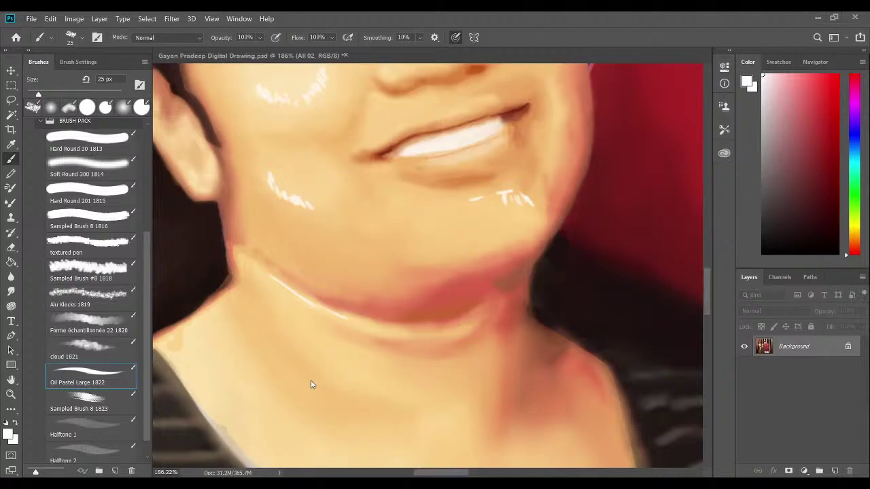
key("ctrl+z")
scroll(334, 373, "up", 3)
scroll(348, 340, "down", 3)
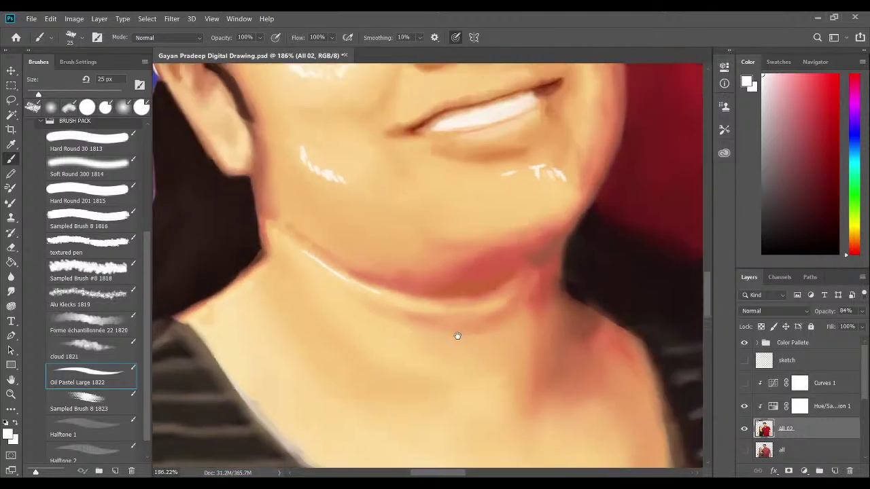
Reduce the brush to 15 px and paint a thin white highlight along the woman's lower lip.
left_click_drag(458, 334, 400, 407)
scroll(440, 337, "down", 1)
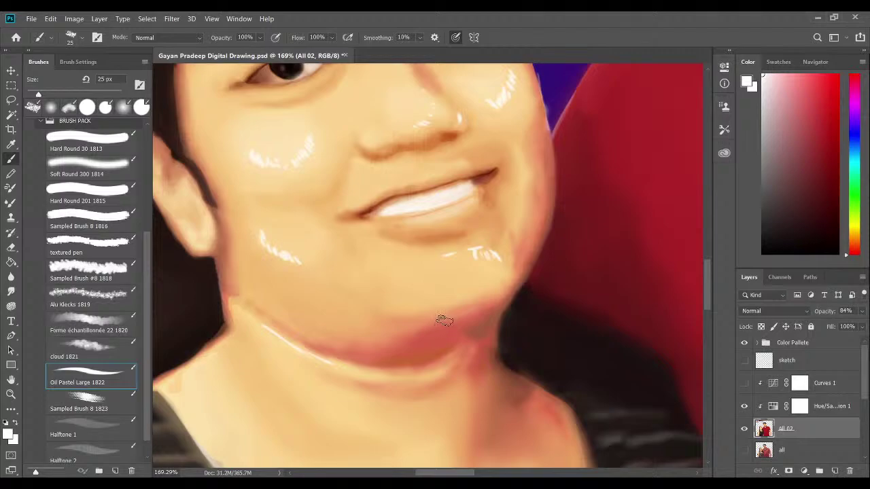
left_click_drag(444, 320, 451, 305)
scroll(469, 379, "up", 2)
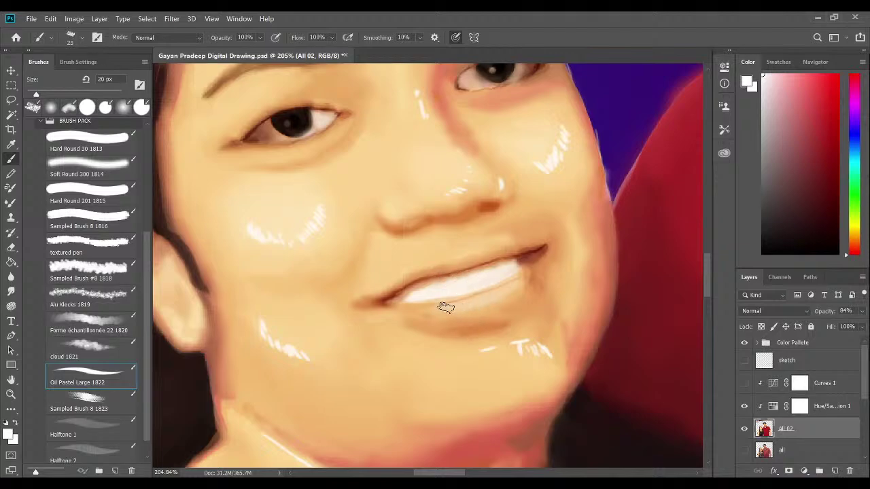
key("bracketleft")
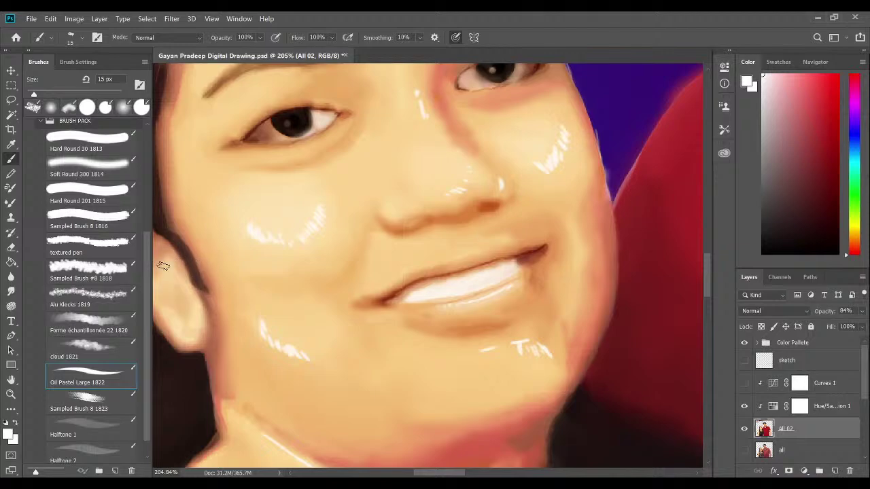
Blend the white highlights on both of the woman's upper cheeks with the Mixer Brush, reducing its size to 25 px.
left_click(11, 202)
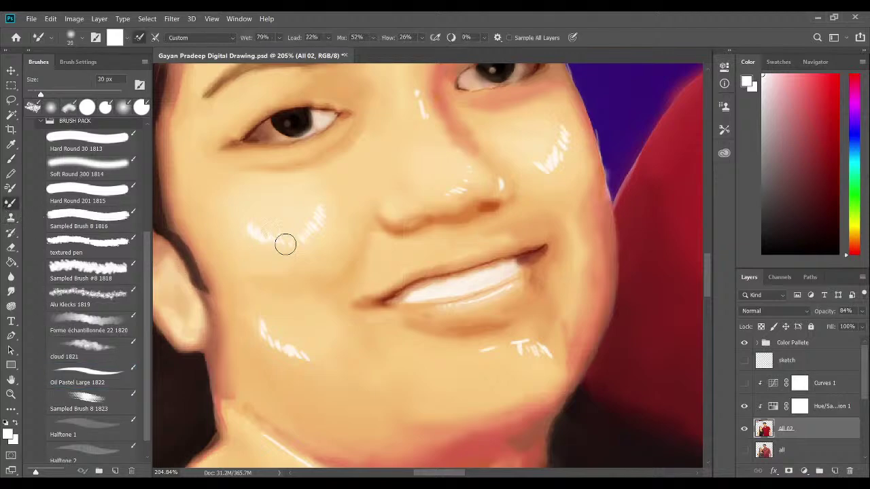
mouse_move(305, 201)
left_mouse_down()
mouse_move(278, 234)
mouse_move(248, 227)
mouse_move(284, 242)
mouse_move(258, 241)
mouse_move(293, 244)
mouse_move(320, 210)
mouse_move(307, 243)
mouse_move(300, 231)
mouse_move(268, 225)
mouse_move(274, 234)
mouse_move(232, 216)
mouse_move(251, 231)
mouse_move(248, 219)
mouse_move(253, 234)
mouse_move(251, 218)
mouse_move(242, 216)
mouse_move(278, 249)
mouse_move(248, 238)
mouse_move(273, 251)
mouse_move(318, 238)
mouse_move(318, 226)
mouse_move(306, 249)
mouse_move(308, 229)
left_mouse_up()
key("bracketright")
key("bracketleft")
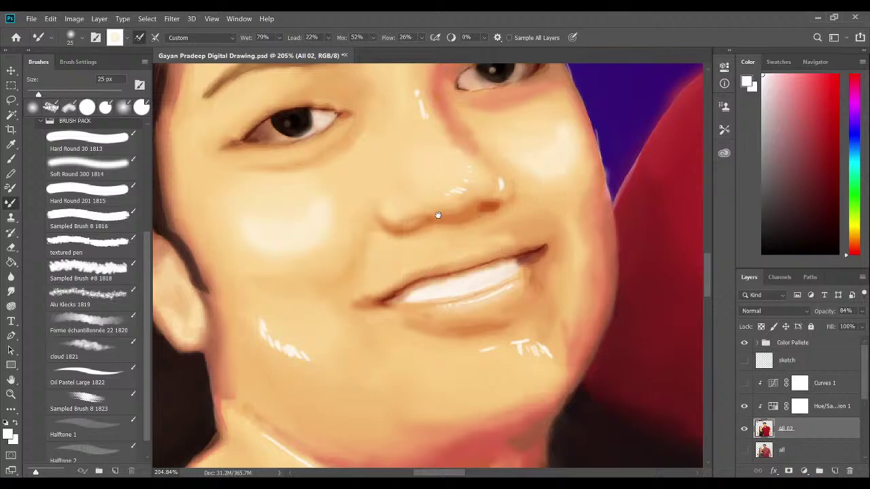
Blend the white highlight on the woman's left-hand lower cheek, with the Mixer Brush reduced to 20 px.
left_click_drag(453, 270, 470, 200)
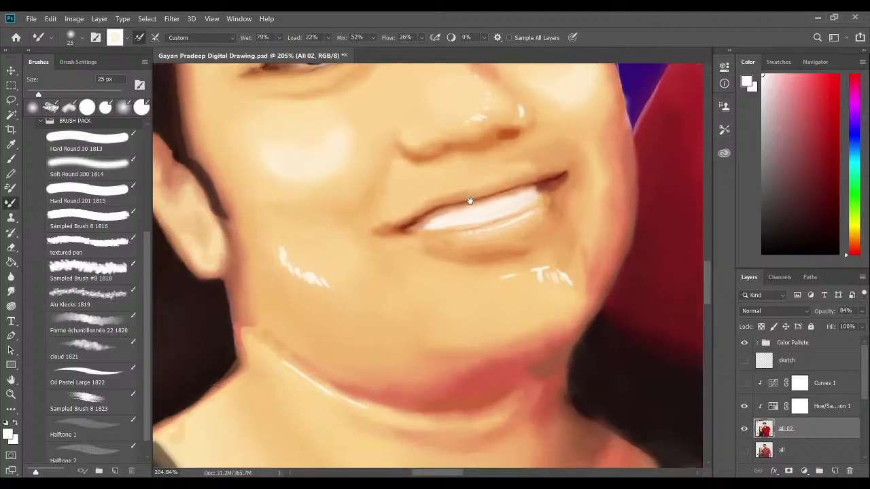
mouse_move(304, 255)
left_mouse_down()
mouse_move(276, 248)
mouse_move(319, 295)
mouse_move(302, 289)
mouse_move(347, 288)
mouse_move(310, 258)
left_mouse_up()
key("bracketleft")
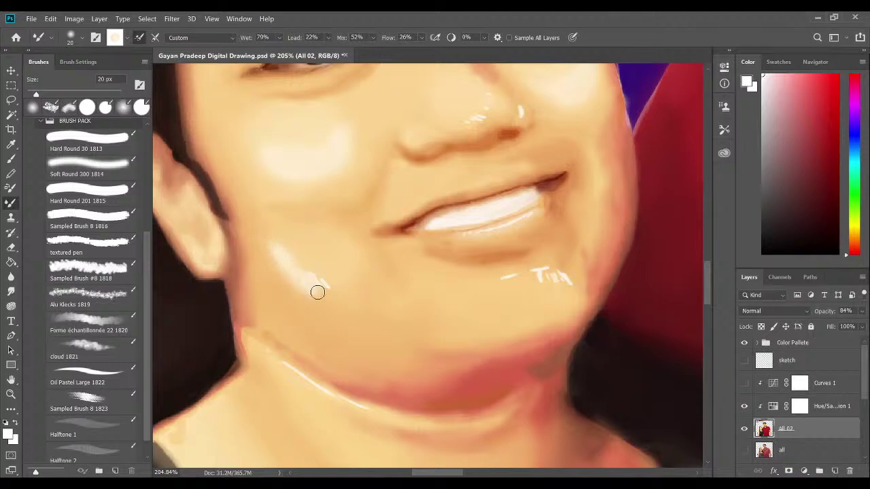
left_click_drag(317, 292, 333, 301)
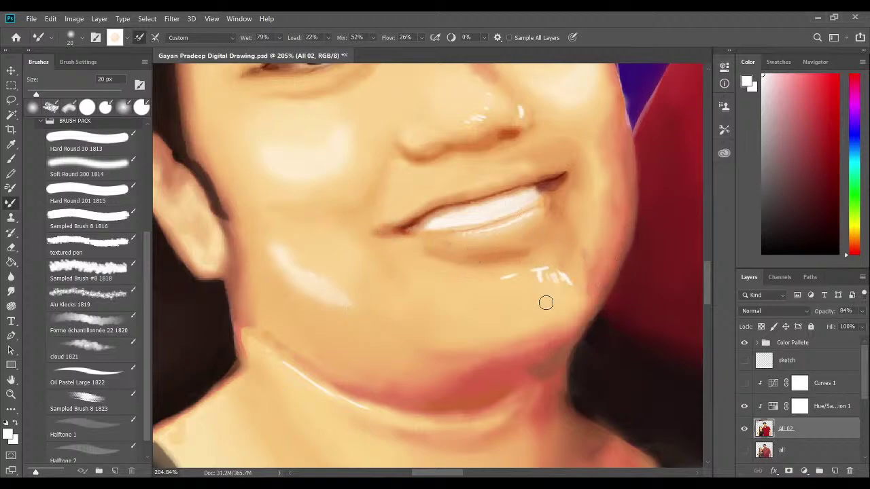
Enlarge the Mixer Brush to 25 px and blend the white chin highlight below the woman's lower lip into a soft patch.
key("bracketright")
mouse_move(539, 280)
left_mouse_down()
mouse_move(524, 282)
mouse_move(546, 275)
mouse_move(559, 285)
left_mouse_up()
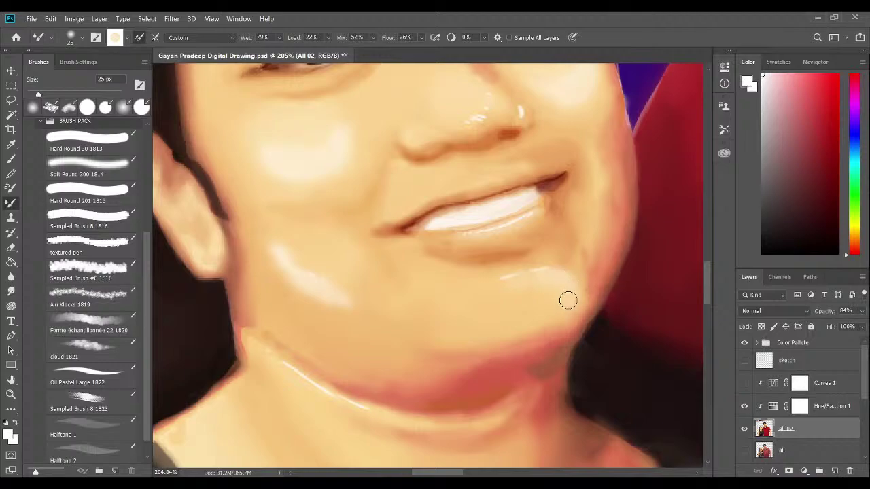
left_click_drag(526, 277, 491, 284)
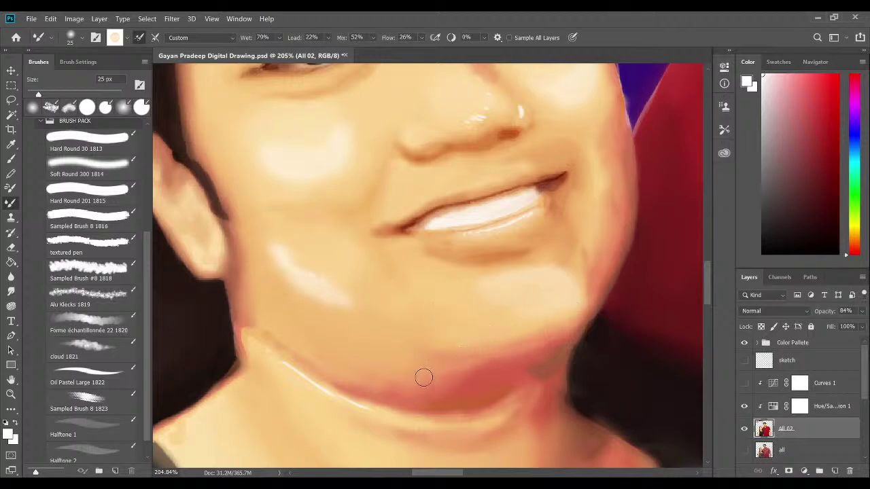
Paint a curved white highlight along the woman's right-hand smile fold with the 15 px Oil Pastel Large brush, redoing the first stroke.
left_click(12, 161)
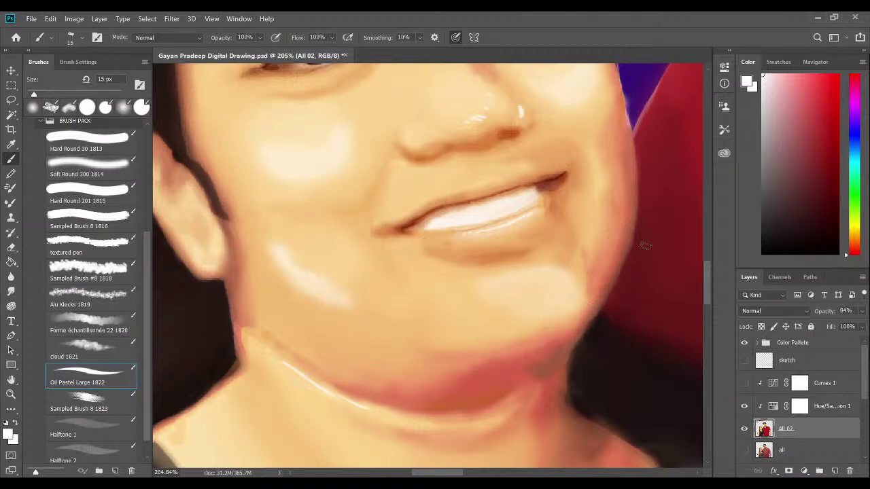
mouse_move(596, 192)
left_mouse_down()
mouse_move(532, 202)
mouse_move(528, 216)
left_mouse_up()
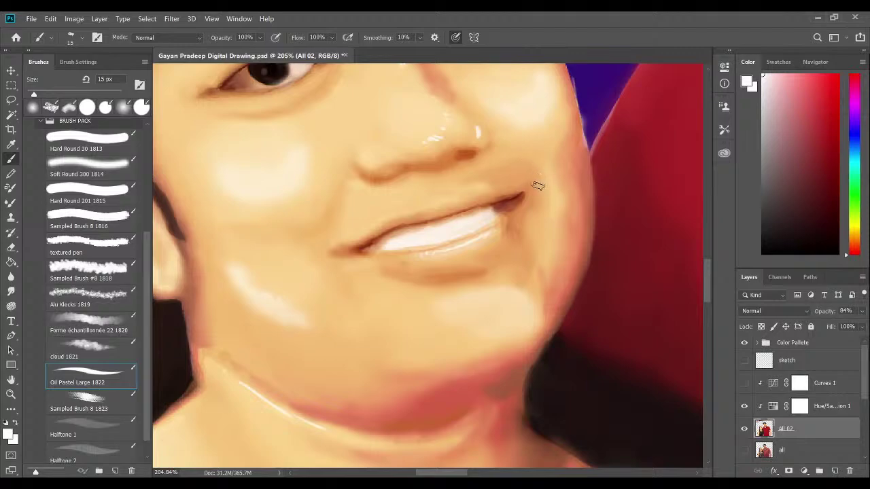
mouse_move(525, 157)
left_mouse_down()
mouse_move(544, 174)
mouse_move(559, 224)
left_mouse_up()
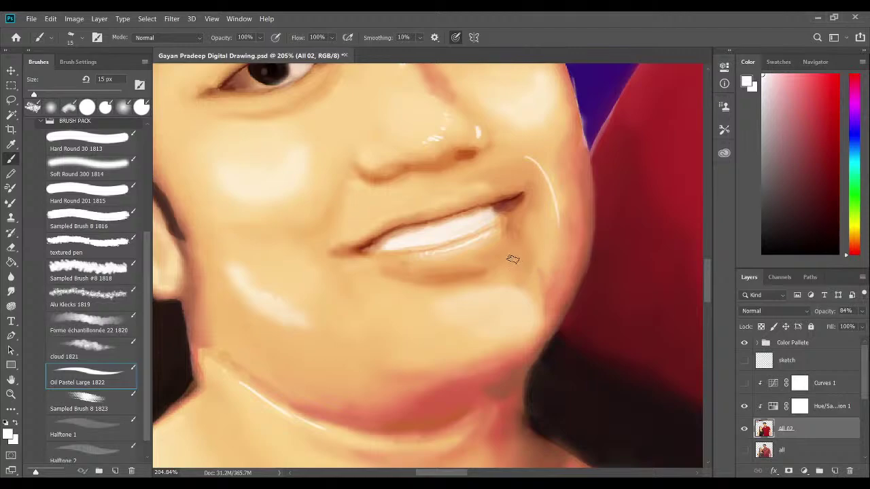
key("ctrl+z")
mouse_move(529, 164)
left_mouse_down()
mouse_move(559, 230)
mouse_move(547, 180)
mouse_move(547, 263)
mouse_move(551, 221)
mouse_move(544, 256)
mouse_move(553, 232)
mouse_move(539, 274)
mouse_move(555, 230)
mouse_move(553, 247)
mouse_move(558, 196)
mouse_move(550, 175)
left_mouse_up()
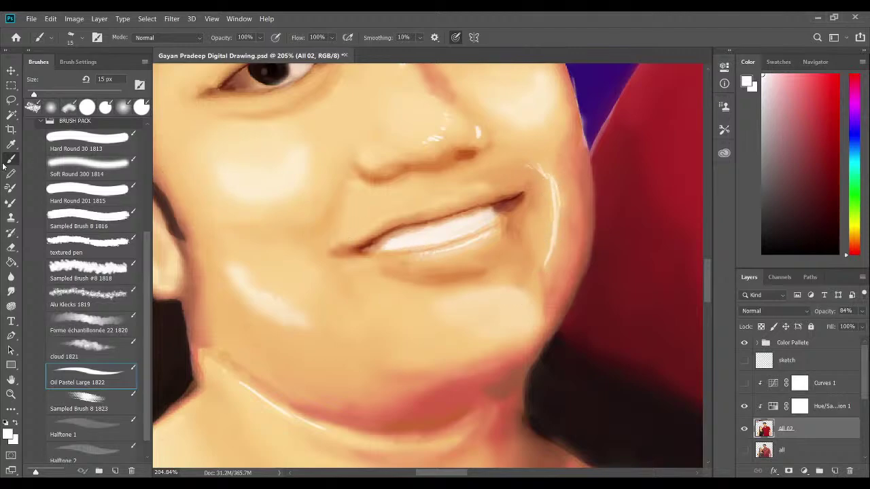
Blend the highlights on the right-hand smile fold and lower lip with the Mixer Brush reduced to 15 px.
left_click(11, 203)
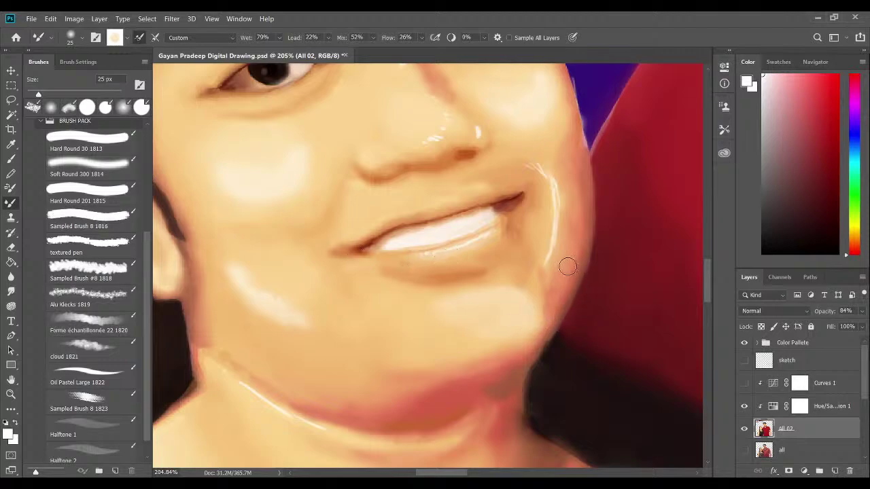
key("bracketleft")
left_click_drag(554, 249, 548, 265)
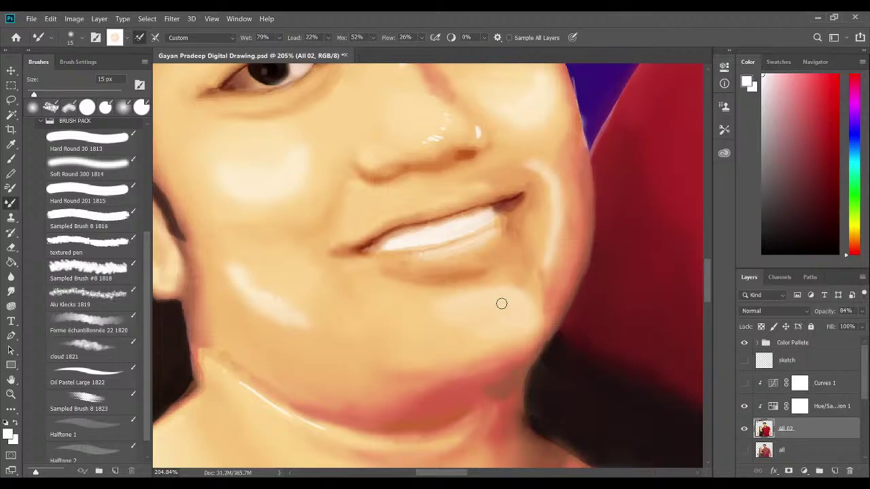
Blend the thin white highlight along the neck fold under the woman's jaw with the 15 px Mixer Brush.
left_click_drag(363, 346, 388, 272)
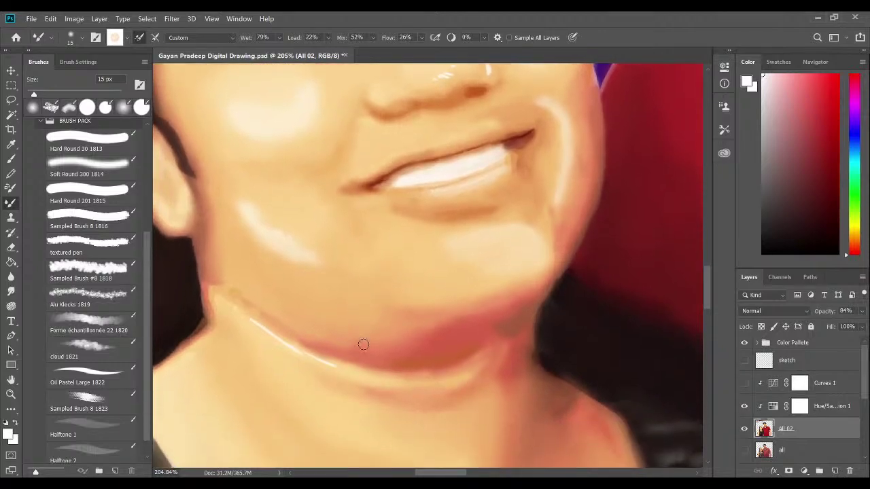
mouse_move(291, 343)
left_mouse_down()
mouse_move(246, 319)
mouse_move(310, 361)
mouse_move(280, 342)
mouse_move(362, 374)
mouse_move(317, 365)
mouse_move(383, 385)
mouse_move(327, 368)
mouse_move(416, 382)
mouse_move(330, 367)
mouse_move(262, 331)
mouse_move(305, 356)
left_mouse_up()
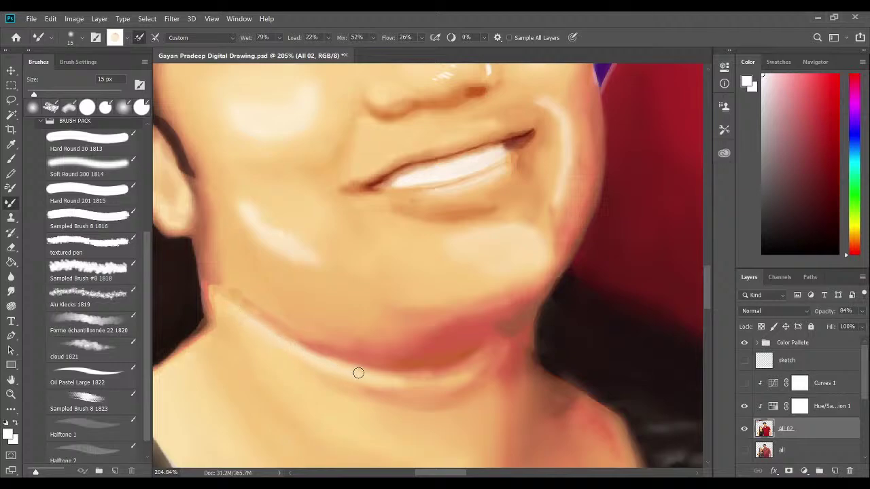
mouse_move(358, 373)
left_mouse_down()
mouse_move(411, 383)
mouse_move(440, 378)
mouse_move(402, 381)
mouse_move(461, 378)
mouse_move(429, 379)
left_mouse_up()
Blend the white highlights on the woman's nose tip and nose bridge, enlarging the Mixer Brush to 20 px.
left_click_drag(449, 266, 476, 400)
left_click_drag(505, 283, 499, 306)
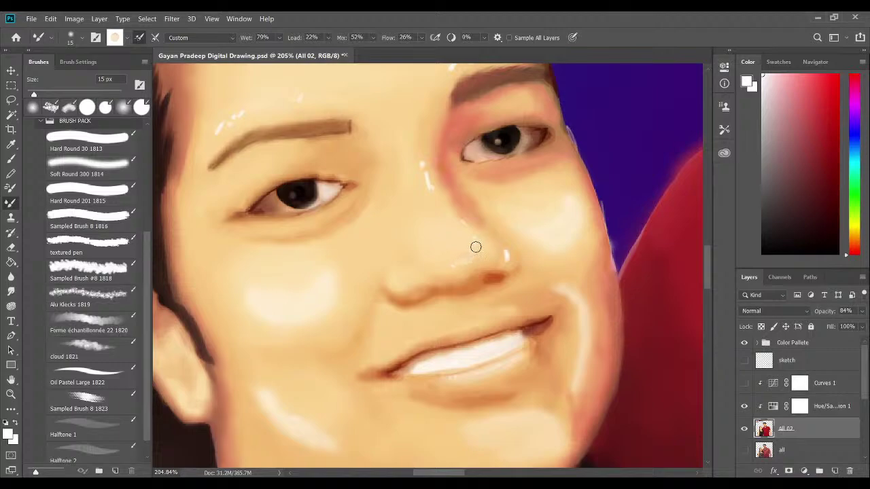
left_click_drag(472, 231, 461, 224)
left_click_drag(422, 166, 424, 172)
key("bracketright")
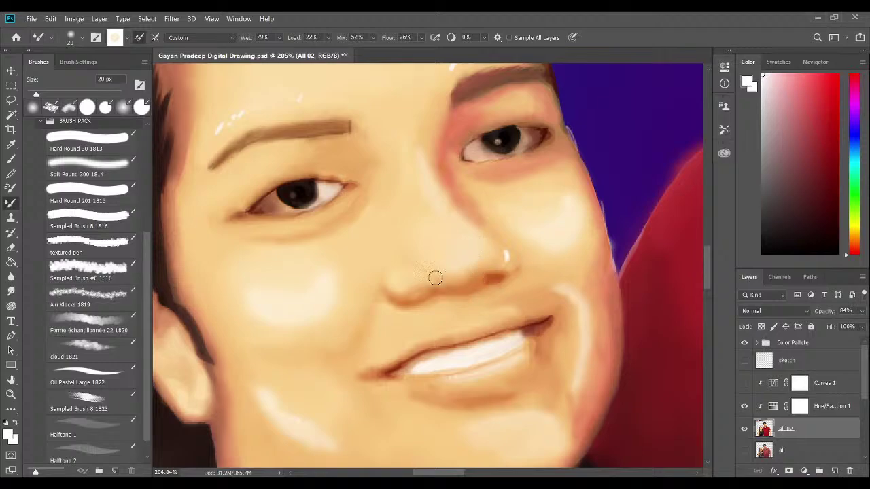
Blend the small white highlight on the woman's right-hand nostril with the Mixer Brush at 10 px.
key("p")
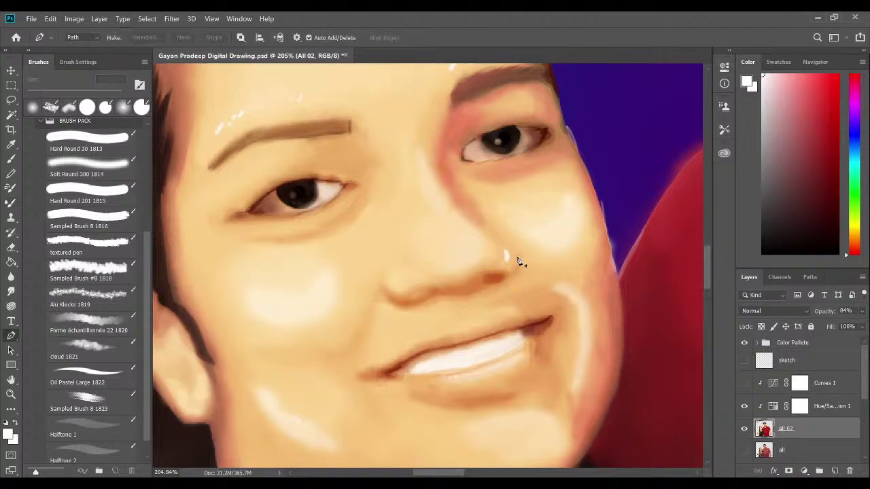
key("b")
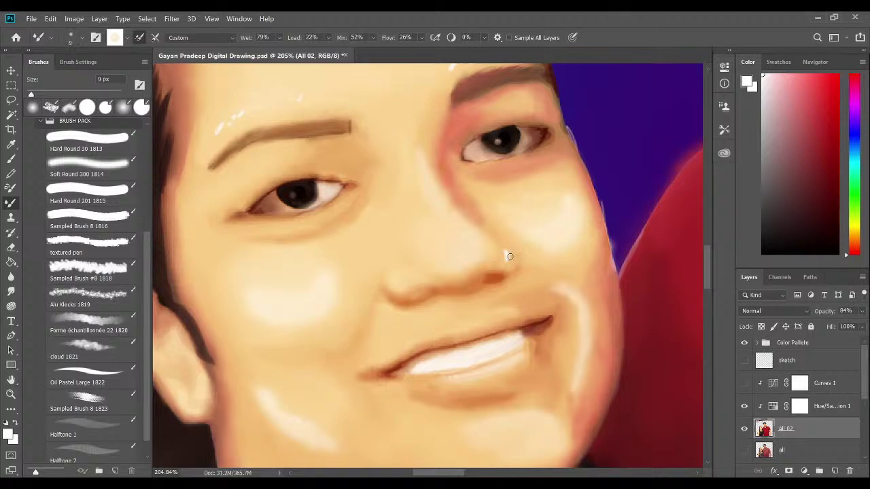
key("bracketright")
Enlarge the Mixer Brush to 15 px and blend the white highlights above both of the woman's eyebrows.
left_click_drag(417, 155, 447, 243)
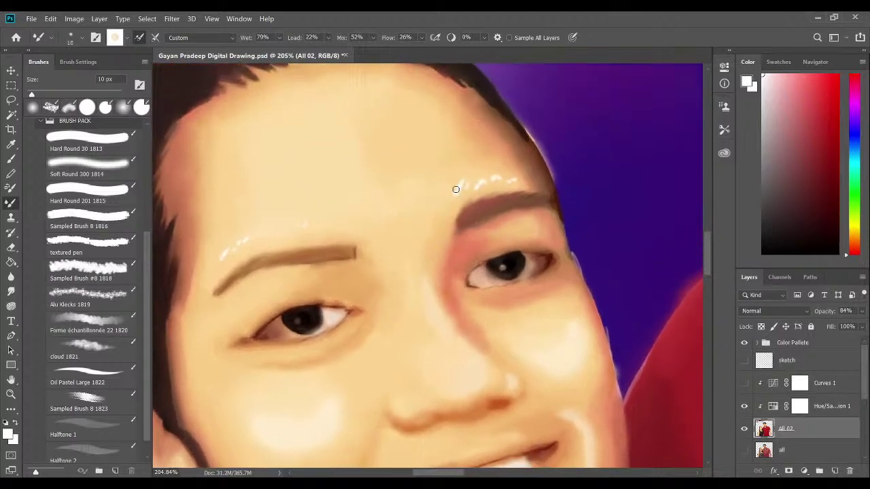
key("bracketright")
mouse_move(498, 177)
left_mouse_down()
mouse_move(514, 178)
mouse_move(474, 183)
left_mouse_up()
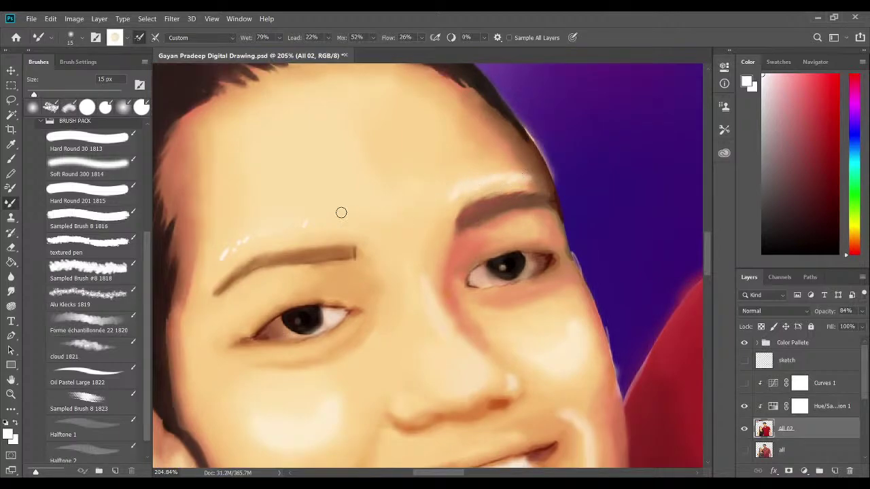
key("ctrl+z")
scroll(377, 218, "left", 3)
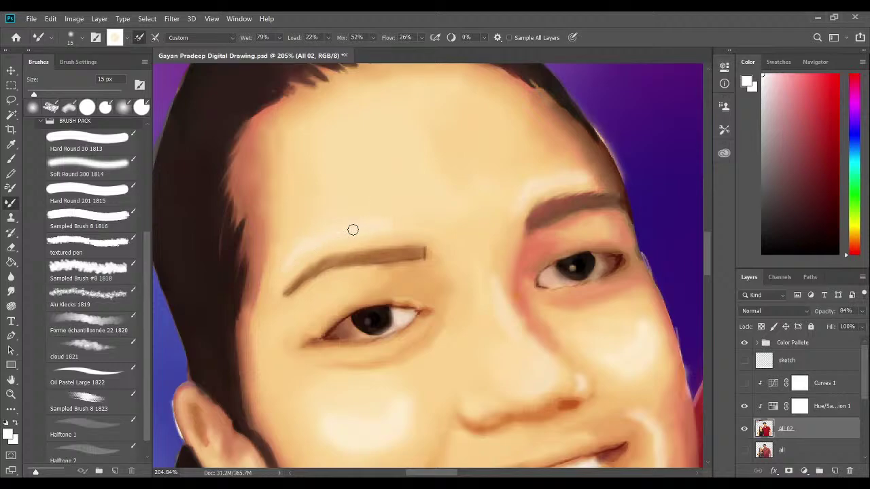
Soften the lower end of the highlight along the woman's right-hand smile fold with the 15 px Mixer Brush.
left_click_drag(442, 235, 399, 188)
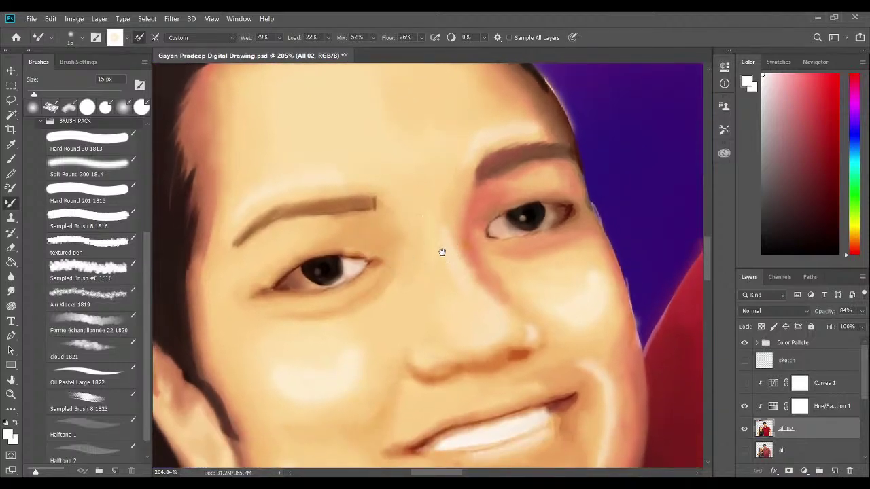
left_click_drag(442, 253, 406, 177)
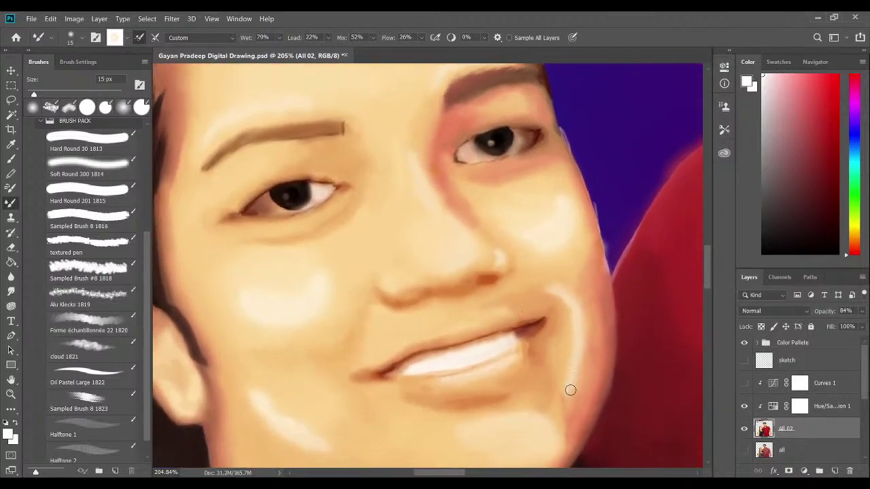
left_click_drag(570, 390, 567, 398)
left_click(567, 398, "alt")
Enlarge the Mixer Brush to 25 px and soften the edges of the woman's left-hand upper and lower cheek highlights with sampled skin tones.
scroll(543, 327, "down", 10)
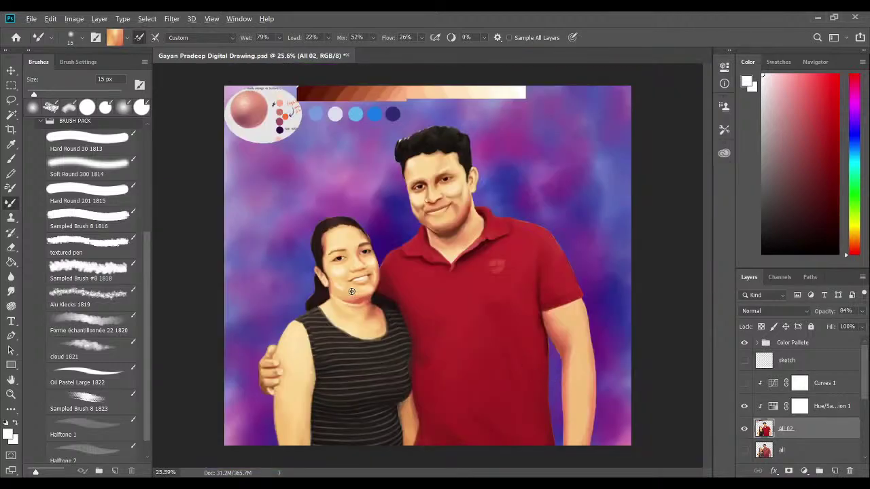
scroll(352, 291, "up", 8)
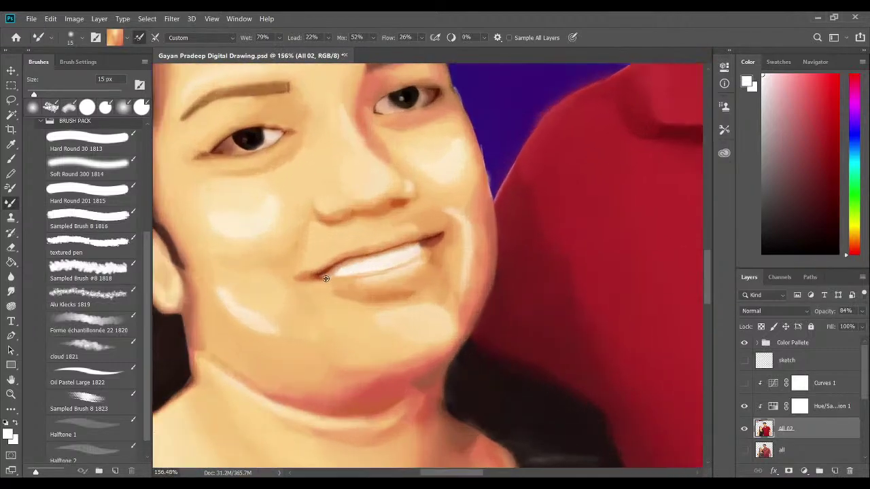
scroll(326, 278, "up", 2)
left_click_drag(288, 254, 401, 311)
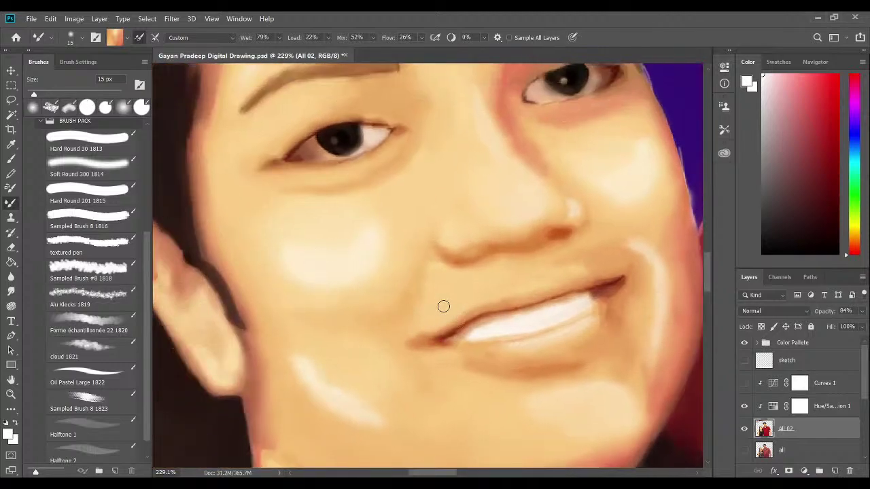
key("bracketright")
left_click(293, 287, "alt")
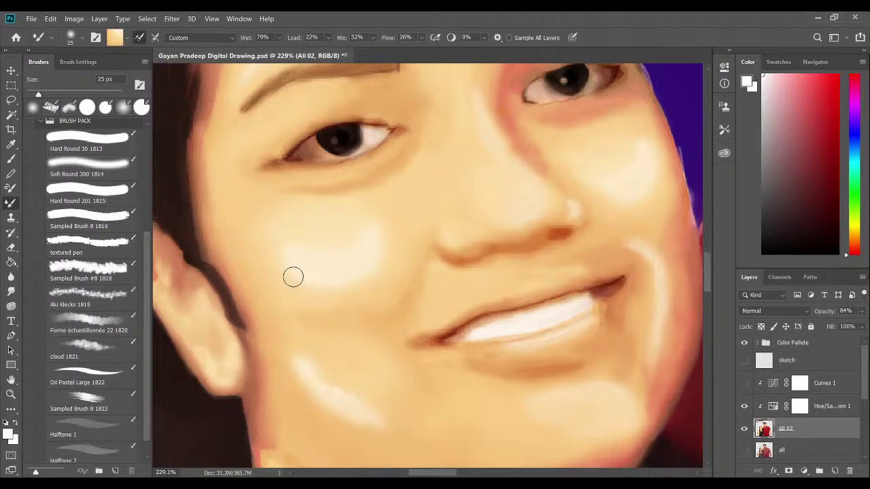
mouse_move(345, 282)
left_mouse_down()
mouse_move(329, 286)
mouse_move(273, 250)
mouse_move(336, 280)
mouse_move(311, 266)
mouse_move(372, 275)
mouse_move(383, 240)
mouse_move(377, 272)
mouse_move(325, 272)
mouse_move(364, 278)
mouse_move(346, 271)
mouse_move(332, 278)
mouse_move(342, 276)
mouse_move(303, 259)
mouse_move(348, 271)
mouse_move(379, 253)
mouse_move(365, 260)
mouse_move(379, 248)
mouse_move(378, 232)
mouse_move(356, 254)
mouse_move(310, 243)
mouse_move(298, 260)
mouse_move(328, 277)
mouse_move(296, 276)
mouse_move(394, 244)
mouse_move(340, 259)
mouse_move(376, 231)
mouse_move(366, 276)
left_mouse_up()
left_click(389, 225, "alt")
mouse_move(388, 227)
left_mouse_down()
mouse_move(384, 258)
mouse_move(320, 283)
mouse_move(352, 284)
mouse_move(293, 279)
mouse_move(361, 295)
left_mouse_up()
mouse_move(359, 341)
left_mouse_down()
mouse_move(337, 273)
mouse_move(272, 280)
mouse_move(361, 349)
mouse_move(315, 292)
mouse_move(282, 292)
mouse_move(291, 302)
mouse_move(289, 287)
mouse_move(262, 289)
mouse_move(317, 346)
mouse_move(375, 367)
mouse_move(377, 359)
mouse_move(318, 325)
mouse_move(338, 341)
mouse_move(307, 344)
mouse_move(347, 360)
mouse_move(297, 329)
mouse_move(310, 344)
mouse_move(260, 280)
mouse_move(335, 363)
mouse_move(346, 332)
mouse_move(265, 310)
mouse_move(339, 308)
mouse_move(279, 306)
mouse_move(276, 294)
mouse_move(280, 318)
mouse_move(265, 286)
mouse_move(293, 330)
mouse_move(265, 281)
mouse_move(313, 345)
mouse_move(299, 340)
mouse_move(324, 354)
mouse_move(284, 317)
mouse_move(355, 361)
mouse_move(350, 355)
mouse_move(380, 363)
mouse_move(331, 357)
mouse_move(374, 357)
mouse_move(321, 344)
mouse_move(348, 340)
mouse_move(411, 365)
mouse_move(380, 367)
mouse_move(396, 363)
mouse_move(360, 338)
mouse_move(397, 360)
mouse_move(385, 348)
mouse_move(369, 346)
mouse_move(367, 357)
mouse_move(310, 322)
mouse_move(381, 380)
mouse_move(296, 321)
left_mouse_up()
Sample the skin tone beside the chin and soften the edges of the woman's chin highlight with the 25 px Mixer Brush.
left_click_drag(518, 346, 446, 358)
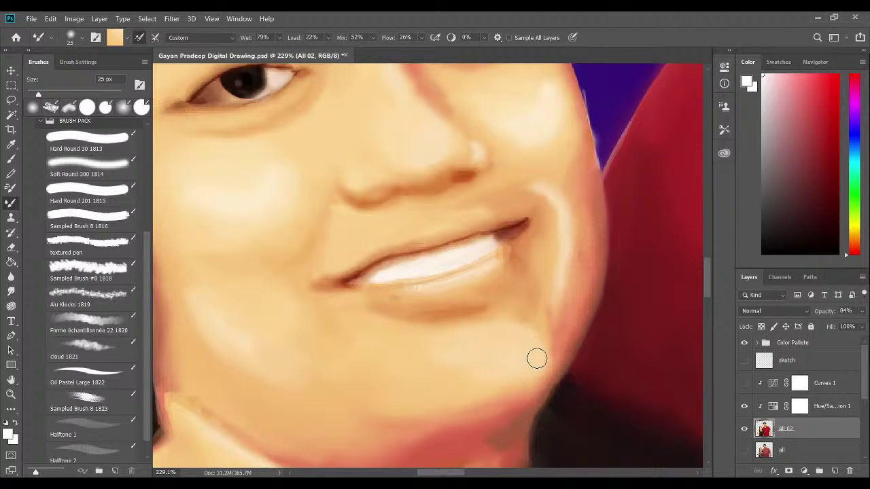
left_click(411, 350, "alt")
left_click_drag(483, 333, 518, 320)
Sample nearby skin tones and fade the highlight along the woman's right-hand smile fold with the 25 px Mixer Brush.
left_click(557, 297, "alt")
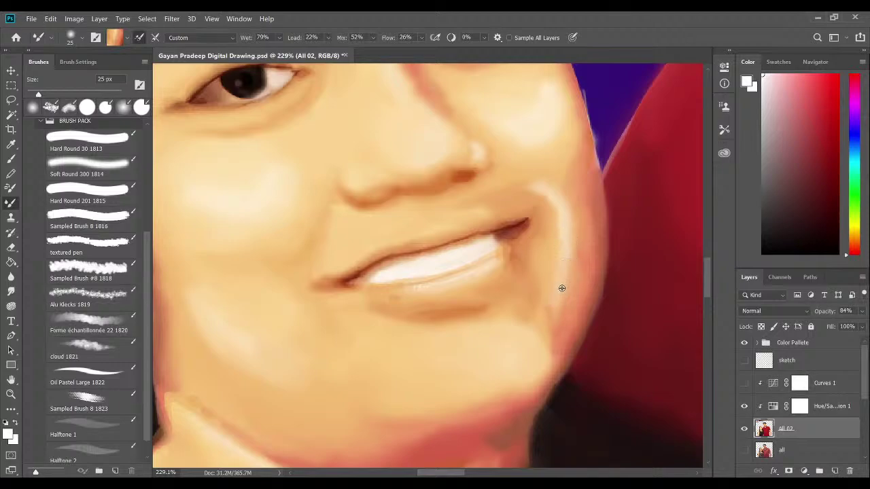
left_click(515, 183, "alt")
left_click_drag(555, 209, 562, 248)
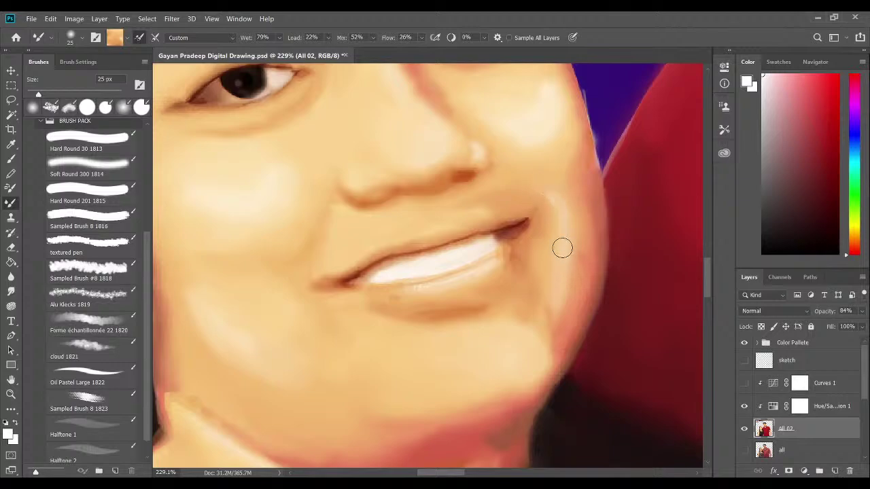
left_click_drag(538, 158, 532, 280)
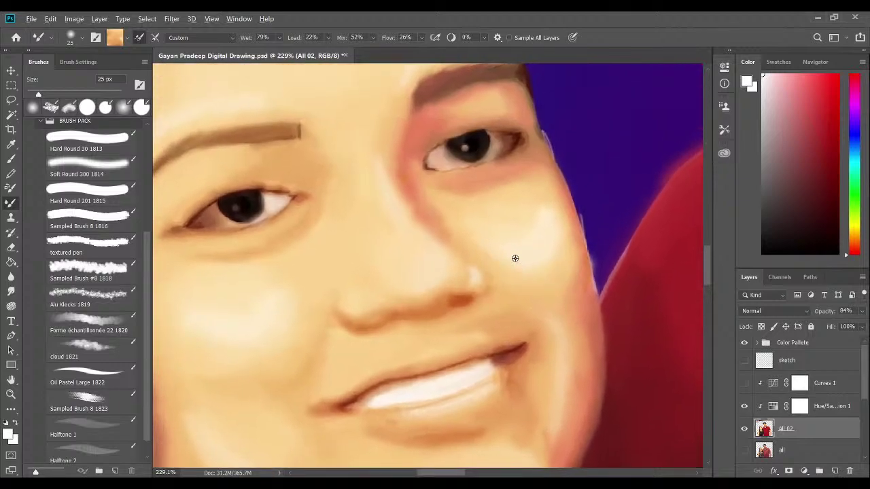
Sample the surrounding skin tone and soften the edges of the woman's right-hand cheek highlight with the 25 px Mixer Brush.
left_click(515, 258, "alt")
left_click(539, 214, "alt")
left_click(475, 237, "alt")
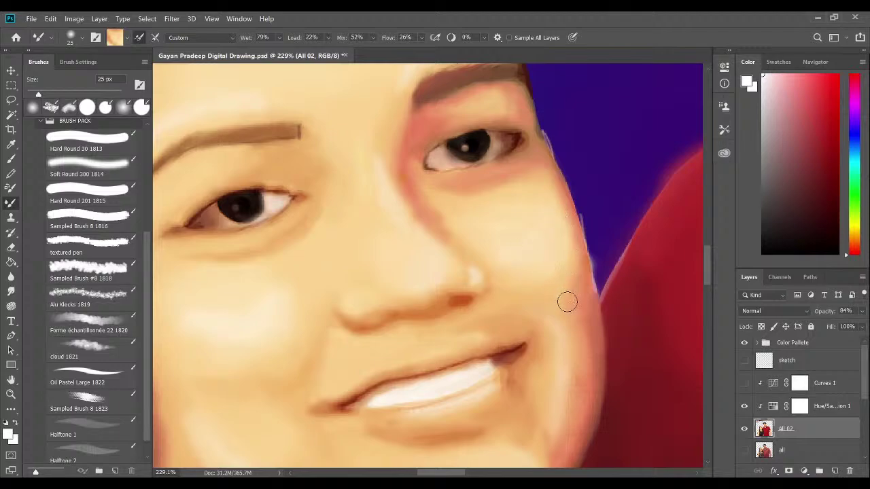
left_click(560, 277, "alt")
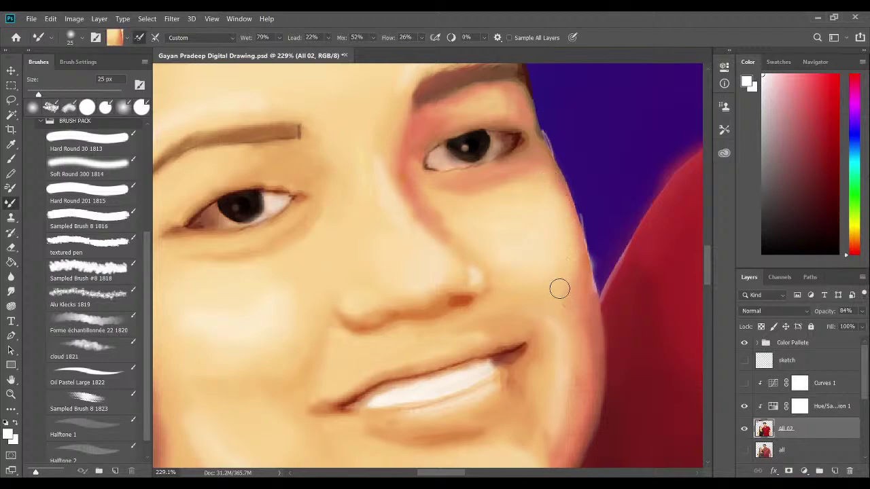
Blend the pink shading along the outer edge of the woman's right-hand cheek into the lighter skin beside it.
left_click(575, 275, "alt")
left_click_drag(570, 230, 555, 189)
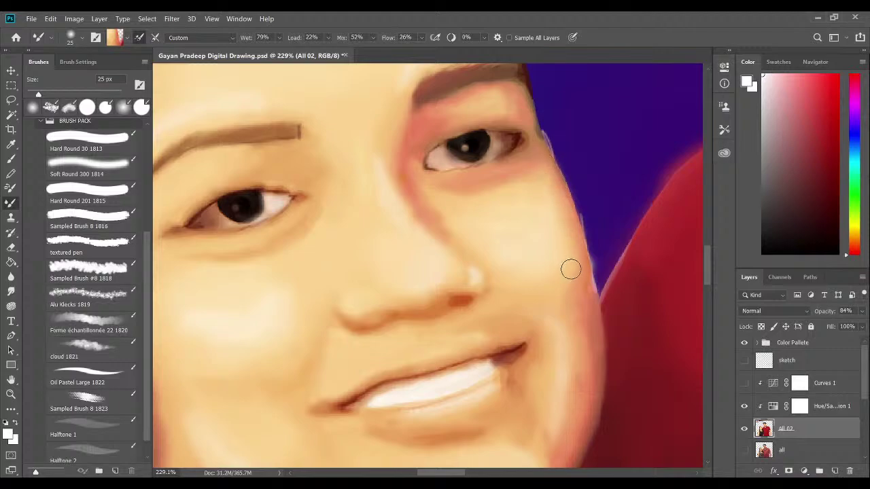
left_click_drag(566, 280, 549, 251)
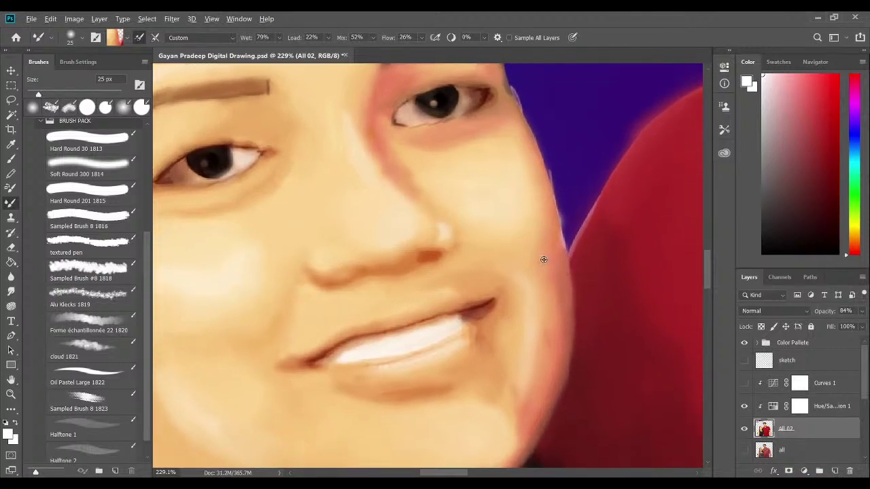
left_click(544, 260, "alt")
mouse_move(547, 246)
left_mouse_down()
mouse_move(558, 291)
mouse_move(548, 261)
mouse_move(556, 257)
left_mouse_up()
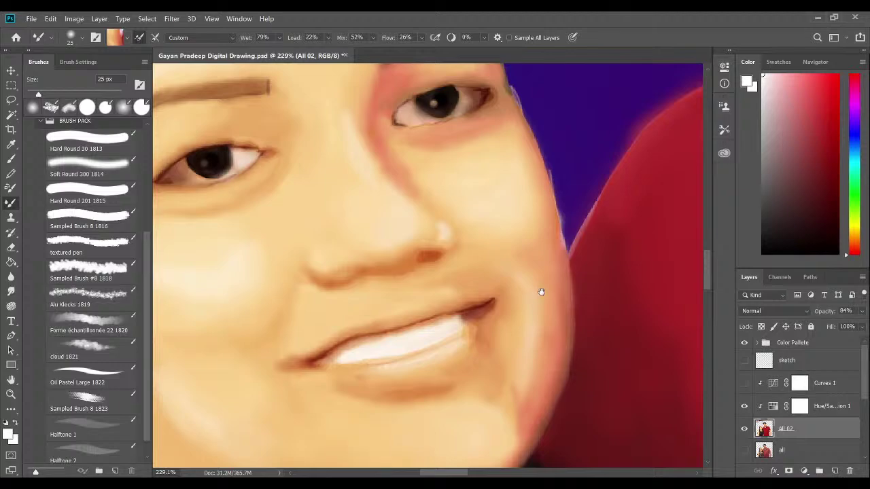
Smooth the pink shading between the woman's right-hand smile fold and face outline with the 25 px Mixer Brush, undoing one stroke.
left_click_drag(541, 292, 508, 267)
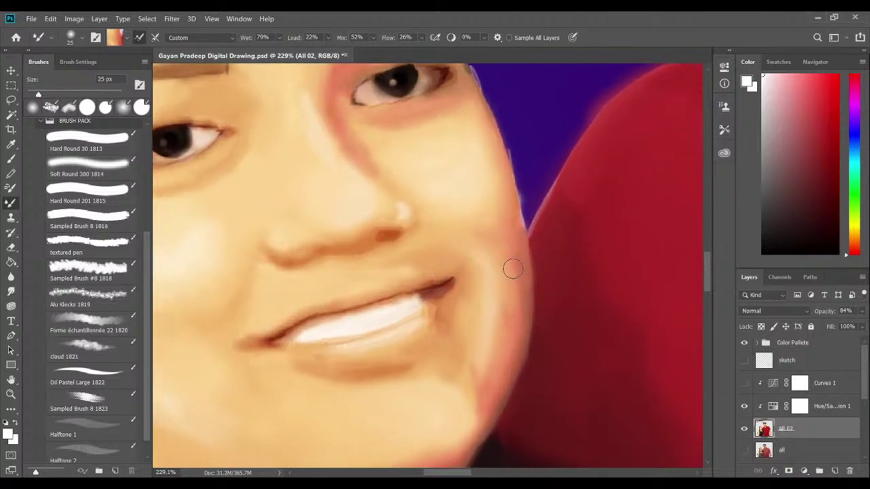
key("bracketleft")
key("bracketright")
key("bracketright")
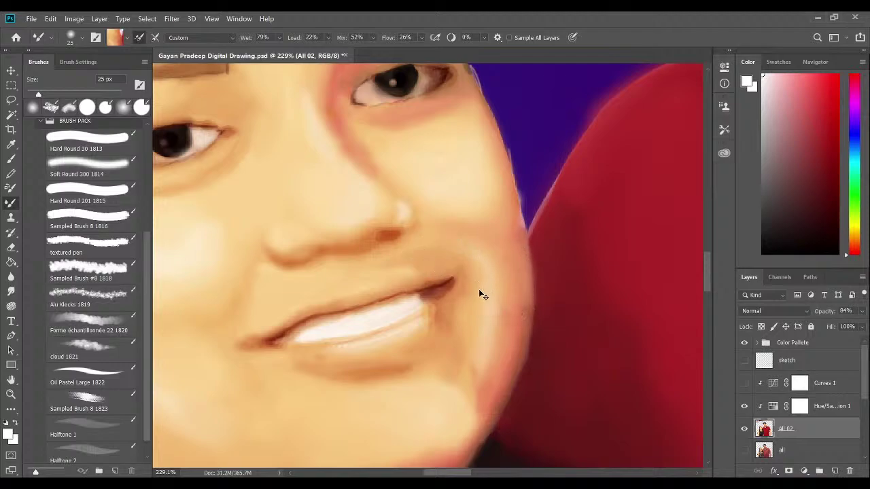
key("ctrl+z")
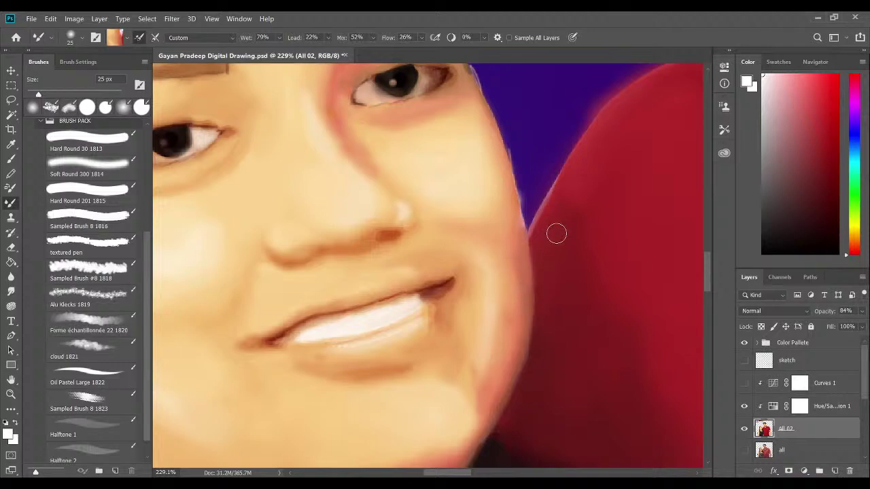
left_click_drag(523, 265, 513, 252)
Sample the skin beside the woman's chin and blend the chin highlight's lower right-hand edge into the jaw shading.
left_click_drag(518, 296, 527, 250)
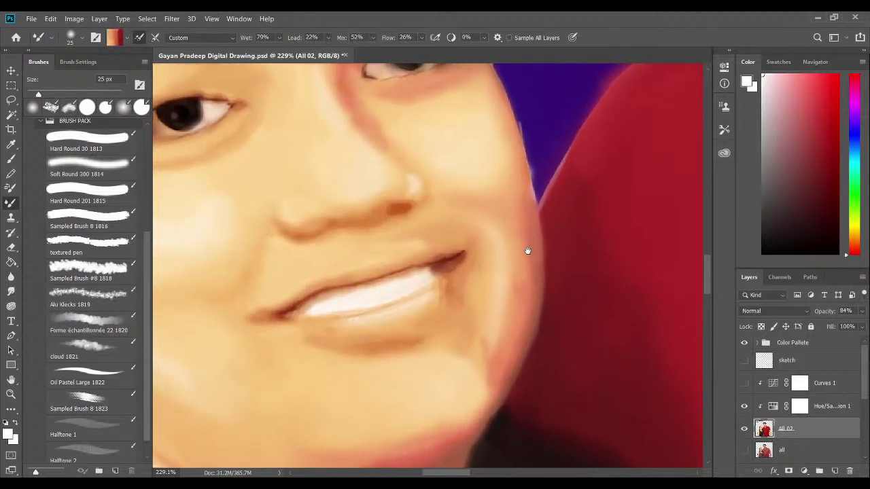
left_click_drag(516, 311, 564, 240)
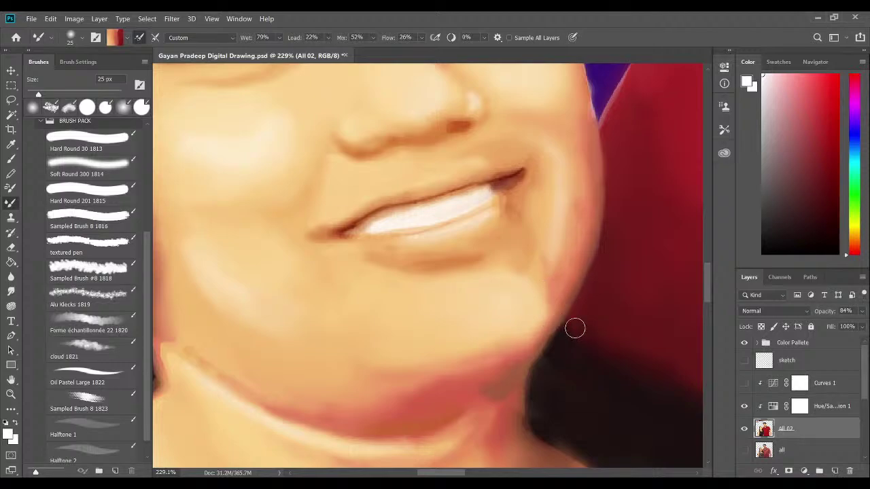
left_click(545, 307, "alt")
left_click_drag(478, 305, 509, 285)
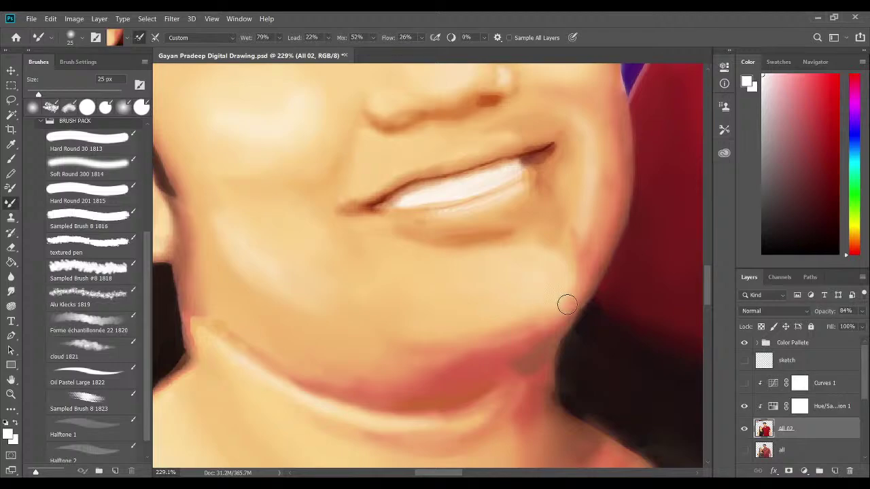
mouse_move(571, 302)
left_mouse_down()
mouse_move(556, 284)
mouse_move(565, 294)
mouse_move(515, 340)
mouse_move(511, 330)
mouse_move(478, 344)
left_mouse_up()
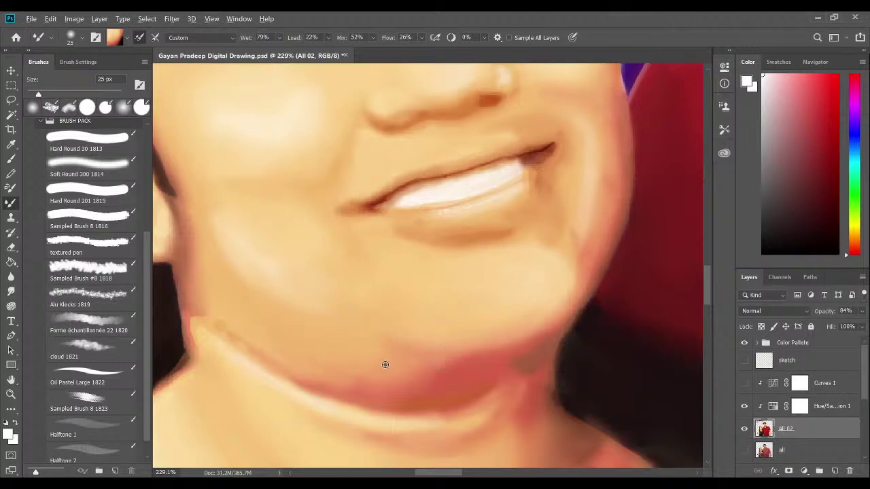
Sample the reddish shadow under the woman's chin and extend it along the jawline toward the ear.
left_click(452, 363, "alt")
left_click_drag(472, 362, 378, 336)
mouse_move(433, 362)
left_mouse_down()
mouse_move(376, 325)
mouse_move(400, 348)
mouse_move(346, 318)
mouse_move(381, 333)
mouse_move(269, 300)
left_mouse_up()
mouse_move(360, 335)
left_mouse_down()
mouse_move(341, 290)
mouse_move(349, 350)
mouse_move(431, 340)
mouse_move(402, 324)
mouse_move(453, 330)
mouse_move(463, 369)
mouse_move(410, 374)
mouse_move(427, 367)
mouse_move(418, 368)
mouse_move(424, 374)
mouse_move(369, 341)
mouse_move(357, 342)
mouse_move(411, 371)
mouse_move(339, 353)
mouse_move(369, 374)
mouse_move(311, 346)
mouse_move(367, 378)
mouse_move(351, 356)
mouse_move(434, 375)
left_mouse_up()
Smooth the jawline below the woman's ear into the neck highlight with the Mixer Brush at 35 px and 25 px.
key("bracketright")
key("bracketright")
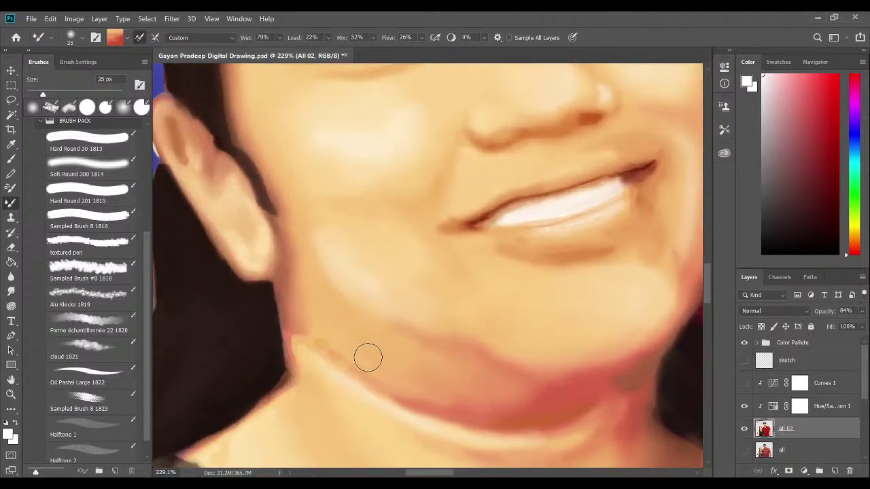
left_click(341, 348, "alt")
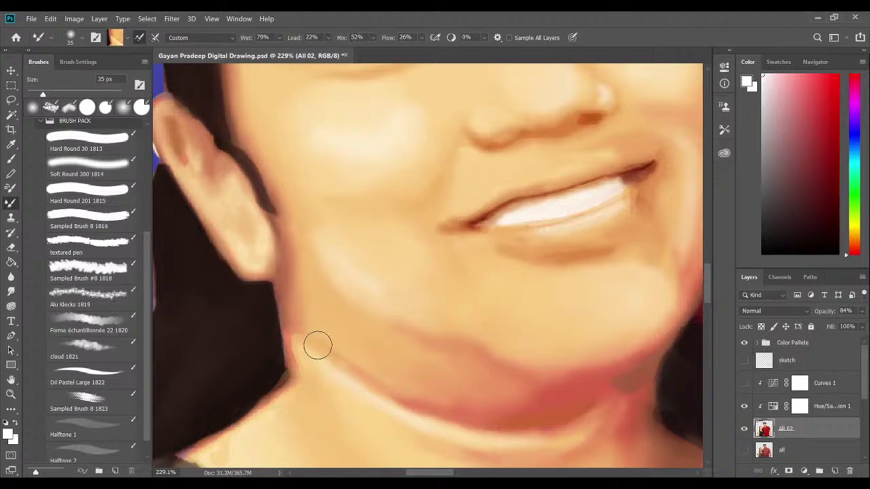
key("bracketleft")
key("bracketleft")
mouse_move(293, 334)
left_mouse_down()
mouse_move(301, 375)
mouse_move(297, 392)
mouse_move(282, 395)
mouse_move(362, 365)
left_mouse_up()
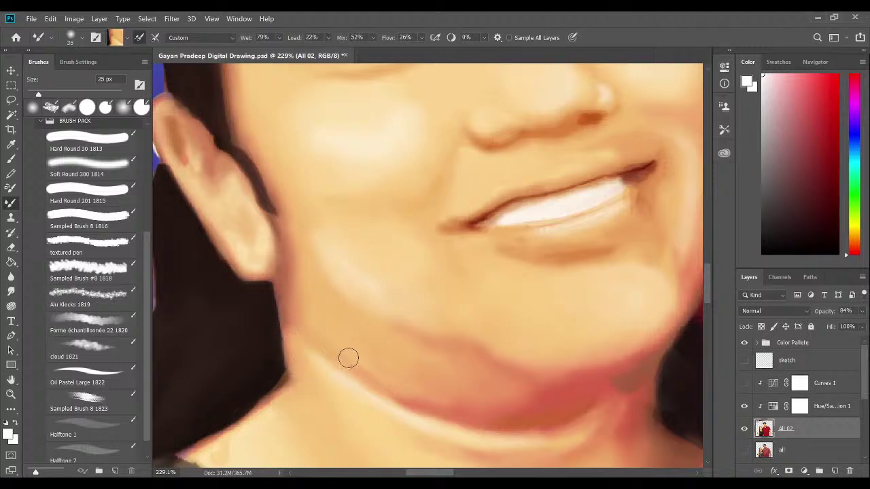
left_click_drag(331, 332, 418, 380)
Set the Mixer Brush to 30 px and blend sampled reddish shading through the shadow under the woman's left-hand jaw.
key("bracketright")
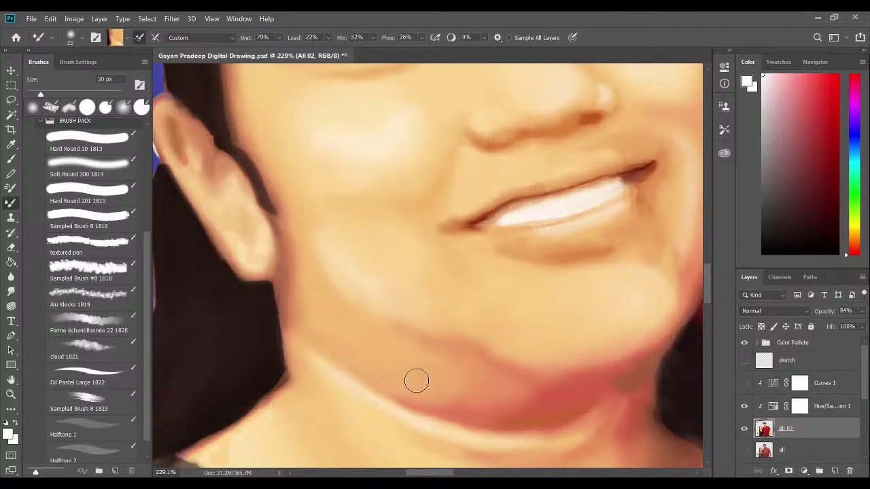
key("Caps_Lock")
left_click(467, 401, "alt")
mouse_move(454, 407)
left_mouse_down()
mouse_move(374, 372)
mouse_move(467, 403)
mouse_move(431, 380)
left_mouse_up()
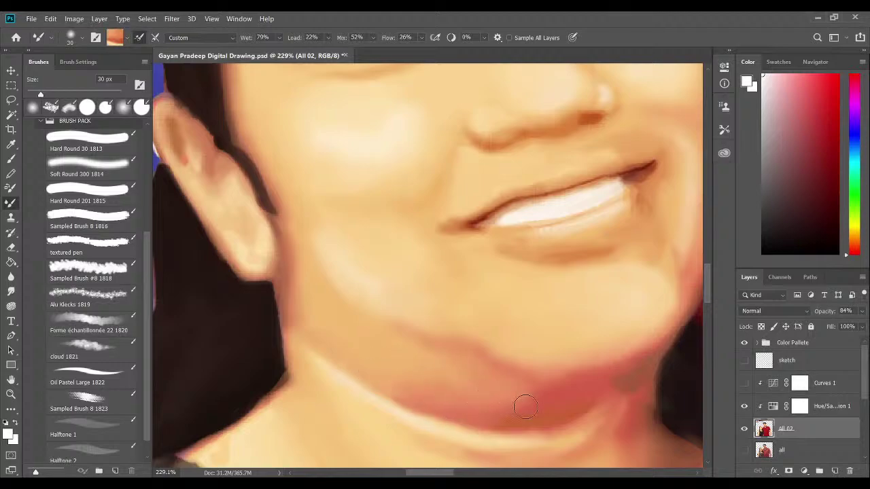
Blend the reddish shadow directly beneath the woman's chin with sampled tones using the 30 px Mixer Brush, and save the painting.
left_click_drag(538, 377, 459, 352)
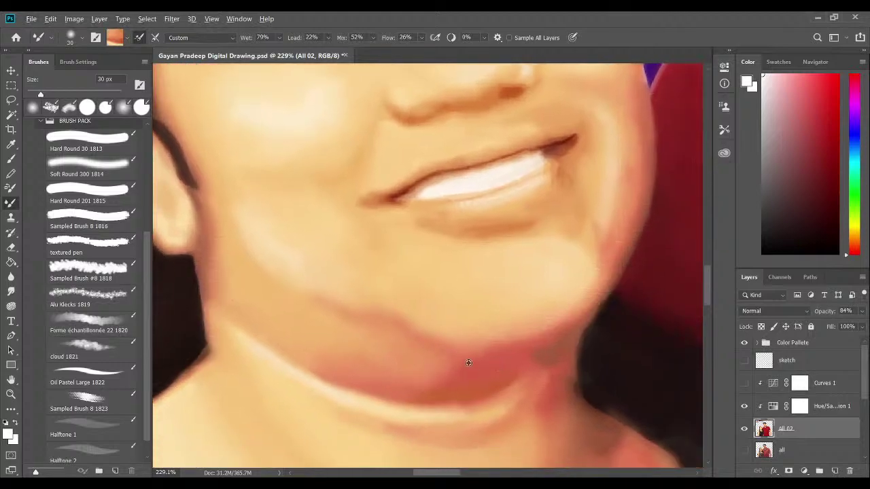
left_click(468, 363, "alt")
left_click(469, 375, "alt")
mouse_move(458, 363)
left_mouse_down()
mouse_move(427, 368)
mouse_move(432, 386)
mouse_move(406, 391)
mouse_move(462, 394)
mouse_move(419, 394)
mouse_move(474, 386)
mouse_move(408, 384)
mouse_move(450, 384)
mouse_move(442, 377)
mouse_move(456, 367)
mouse_move(479, 382)
mouse_move(488, 366)
mouse_move(525, 399)
mouse_move(423, 360)
mouse_move(529, 348)
mouse_move(474, 346)
left_mouse_up()
left_click(449, 388, "alt")
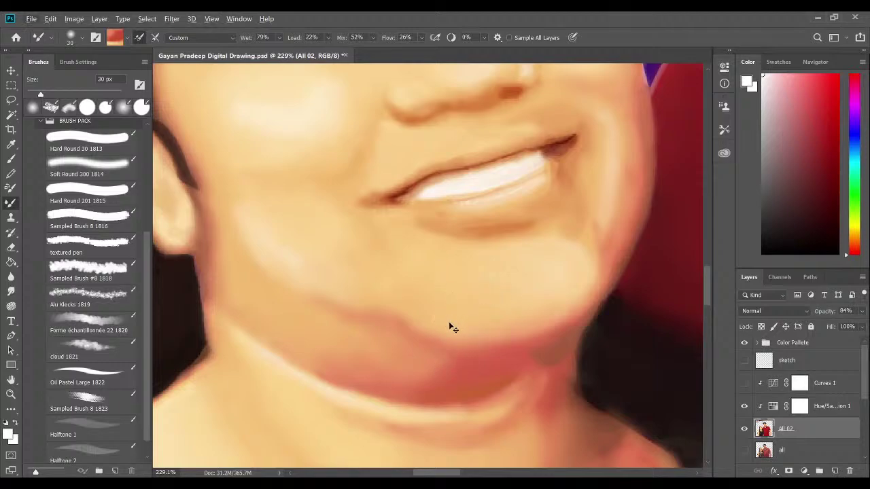
key("ctrl+s")
Soften the boundary between the woman's chin and the red shadow beneath it with sampled skin tones.
left_click_drag(481, 327, 435, 334)
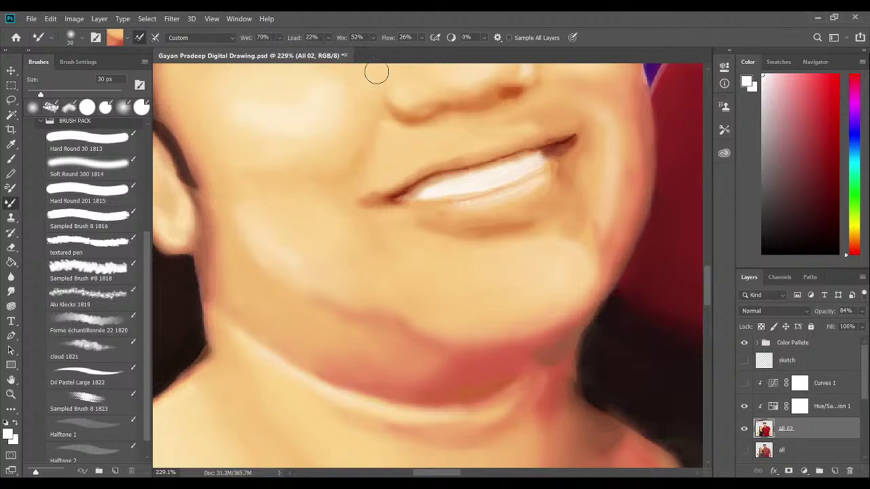
left_click(413, 321, "alt")
mouse_move(545, 261)
left_mouse_down()
mouse_move(583, 279)
mouse_move(569, 307)
mouse_move(587, 305)
left_mouse_up()
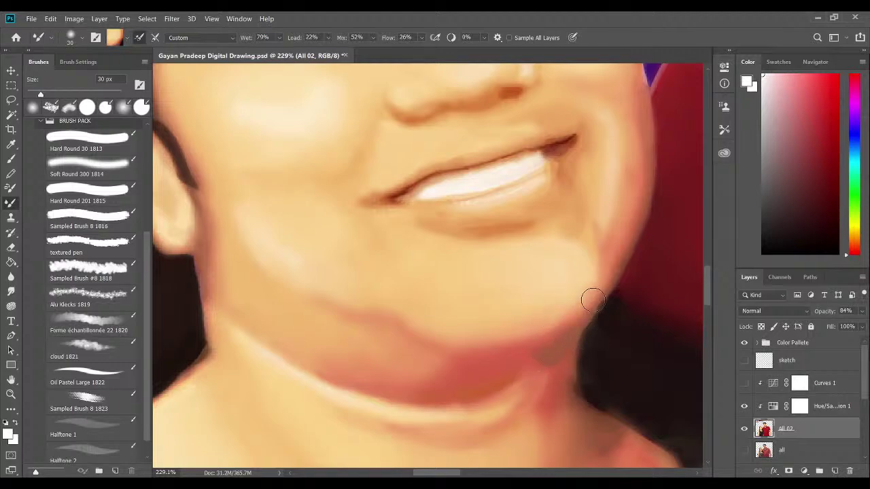
Reduce the Mixer Brush to 15 px and smooth the shadow beneath the left-hand half of the woman's lower lip.
mouse_move(527, 295)
left_mouse_down()
mouse_move(577, 358)
mouse_move(596, 357)
mouse_move(550, 345)
left_mouse_up()
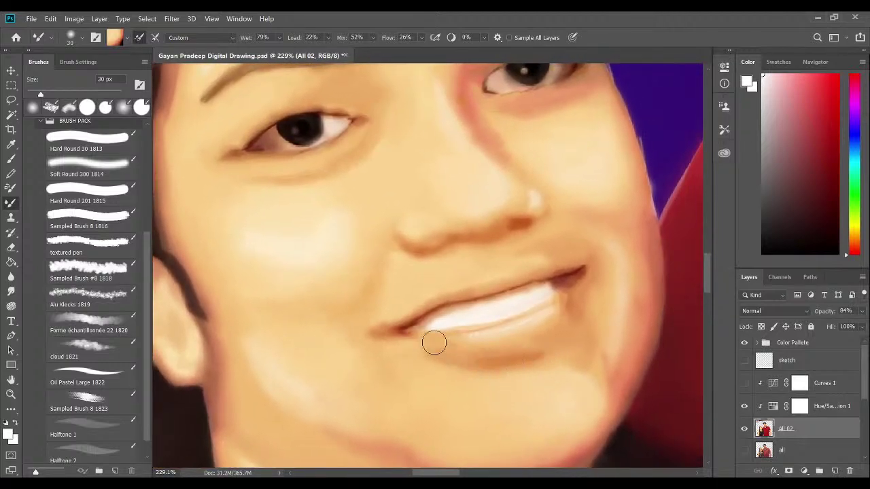
key("bracketleft")
key("bracketleft")
key("bracketleft")
left_click(520, 360, "alt")
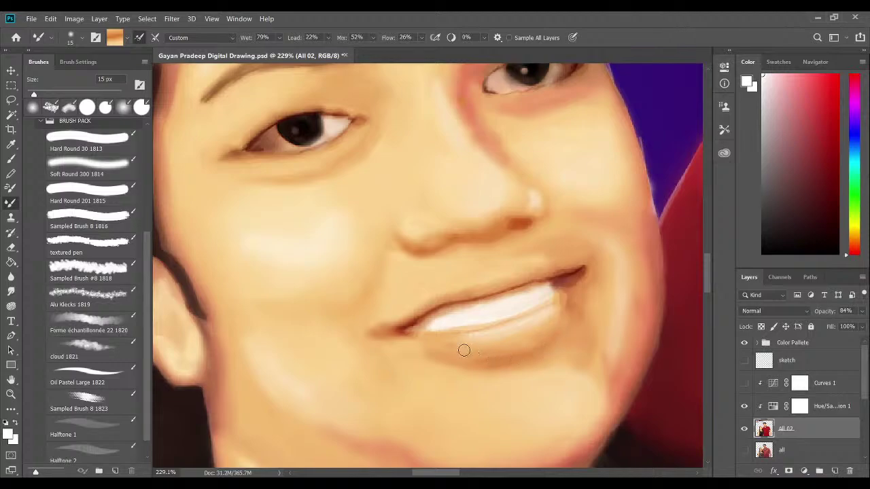
left_click_drag(418, 345, 436, 350)
left_click(420, 354, "alt")
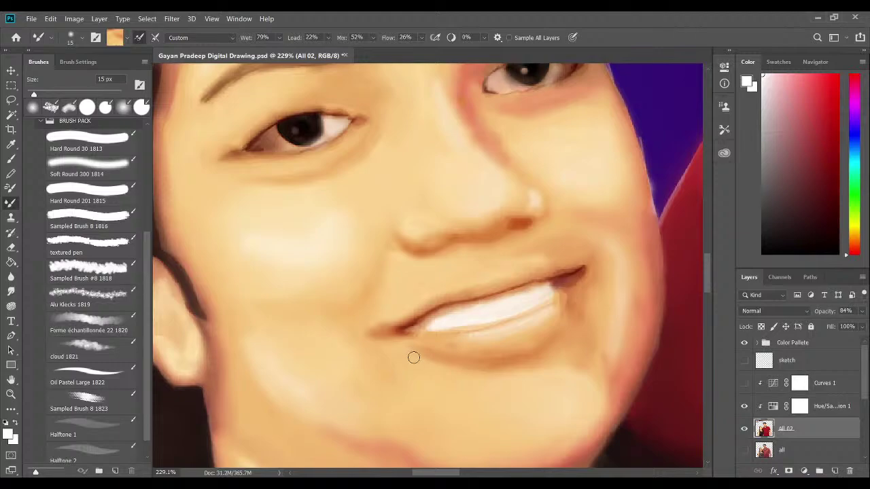
left_click_drag(414, 358, 491, 362)
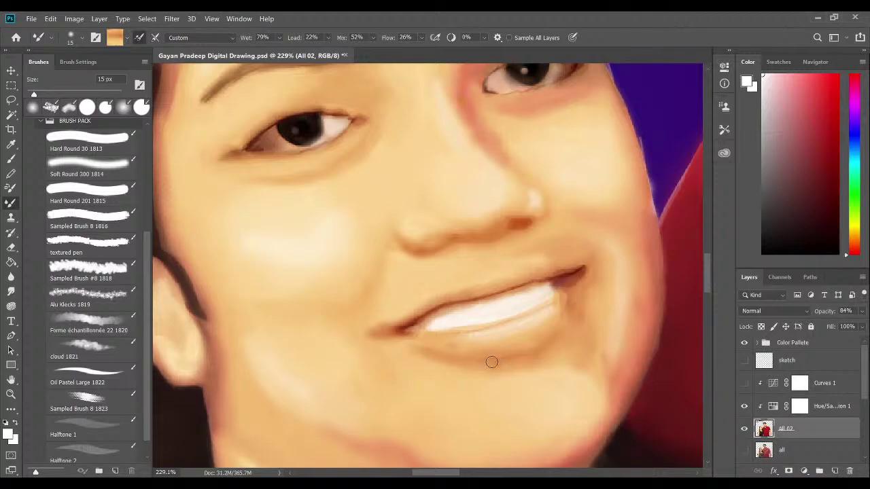
Sample nearby tones and blend the woman's right-hand mouth corner and the adjoining lower lip with the 15 px Mixer Brush.
left_click(570, 293, "alt")
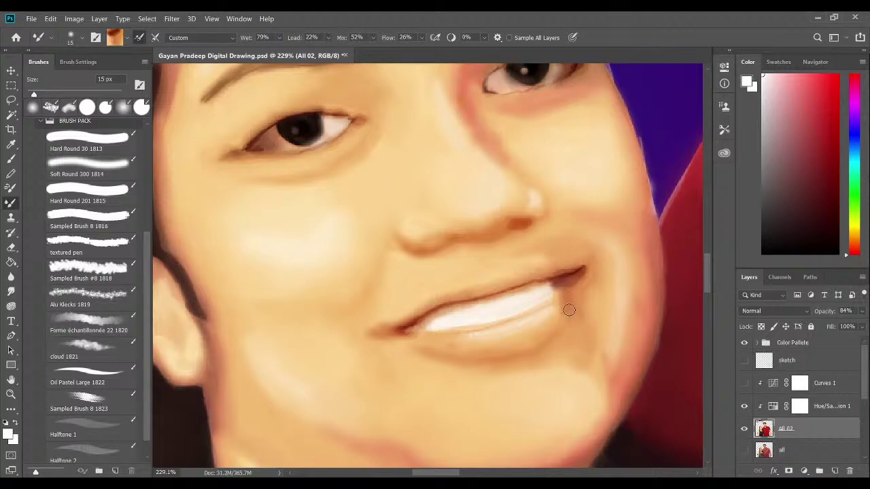
left_click(550, 308, "alt")
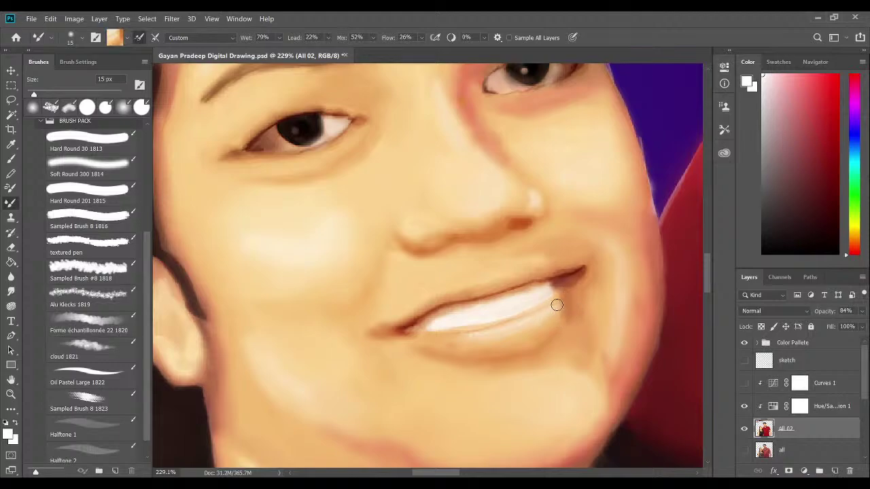
left_click(516, 325, "alt")
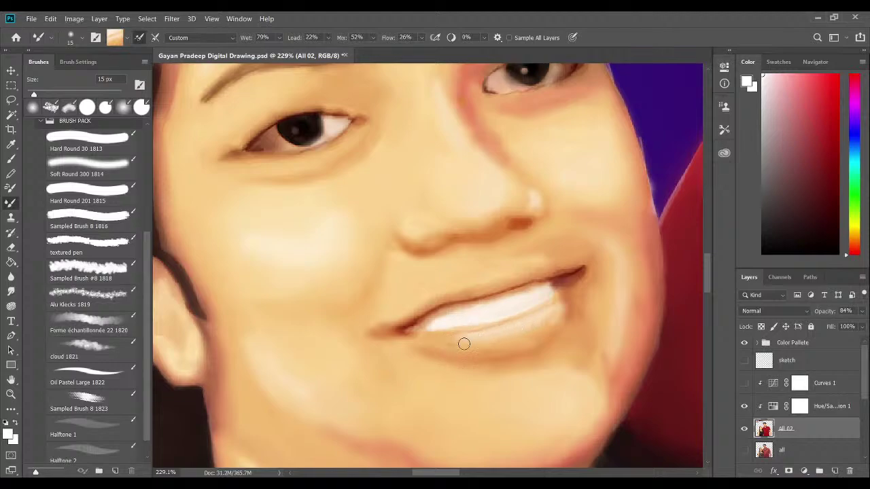
Clean up the edge between the woman's teeth and lower lip with the 15 px Mixer Brush.
left_click_drag(526, 318, 517, 344)
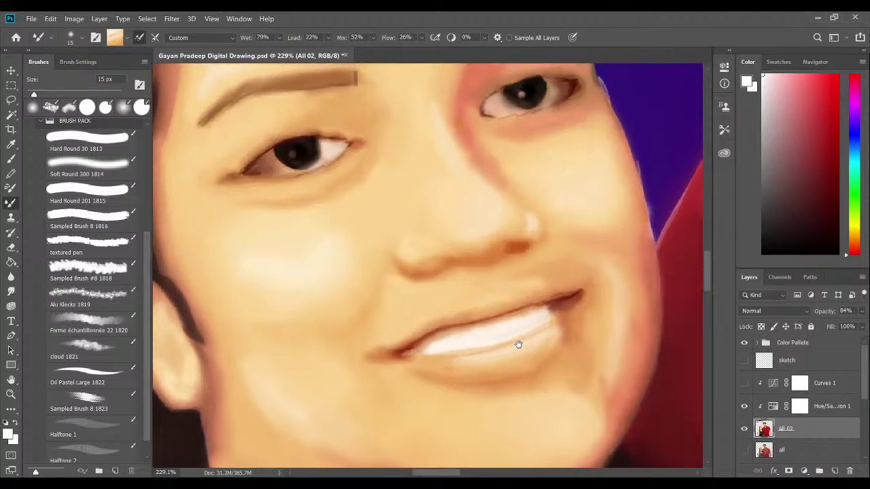
left_click(450, 347, "alt")
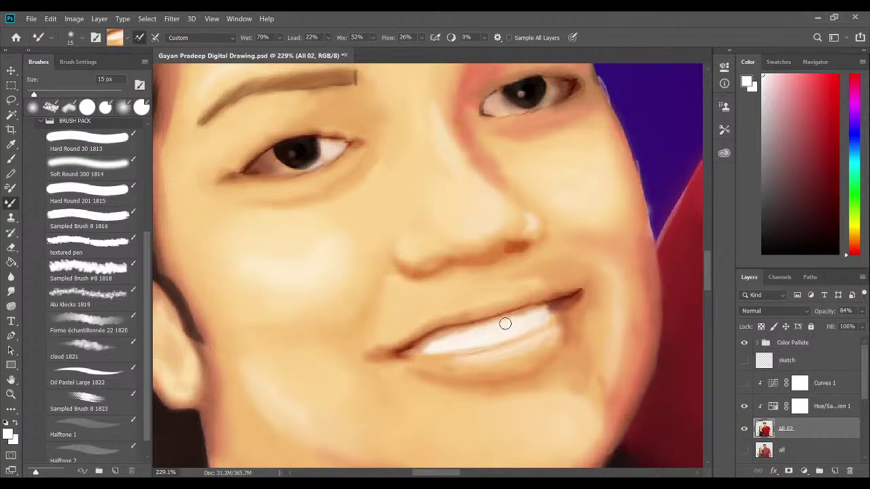
mouse_move(424, 345)
left_mouse_down()
mouse_move(539, 310)
mouse_move(432, 334)
mouse_move(470, 339)
mouse_move(414, 351)
mouse_move(544, 308)
mouse_move(490, 324)
mouse_move(544, 310)
left_mouse_up()
scroll(544, 310, "up", 3)
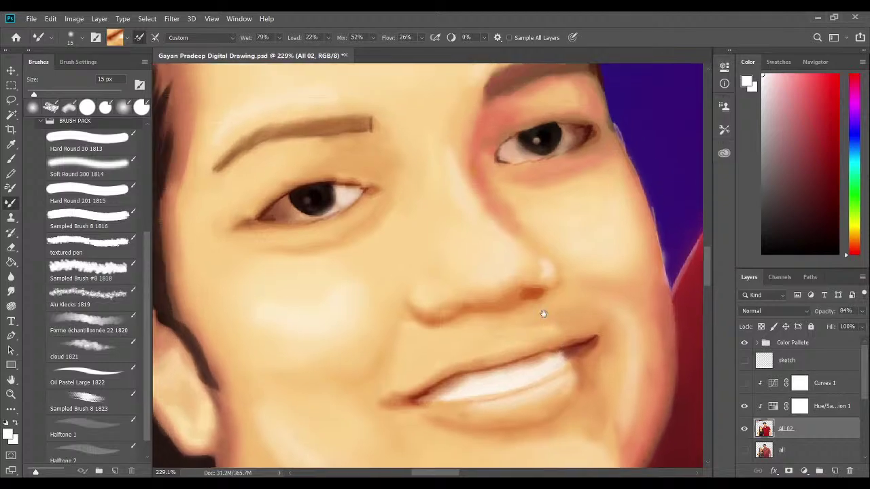
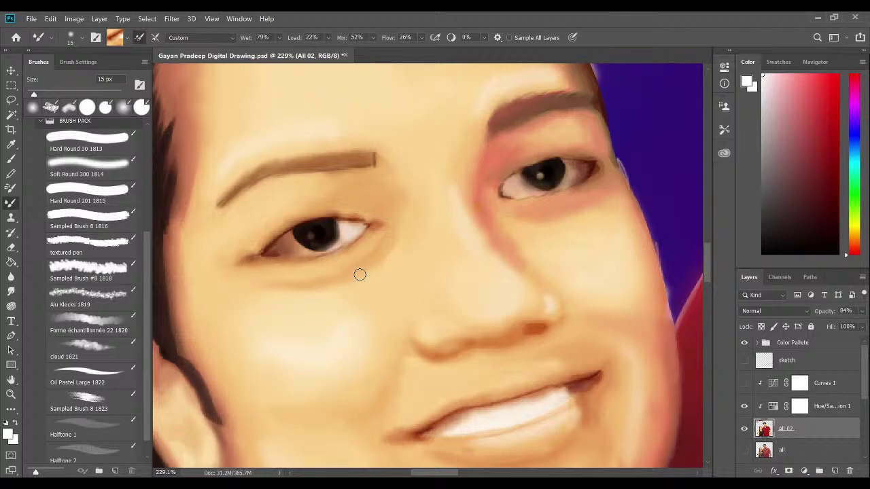
scroll(360, 275, "down", 6)
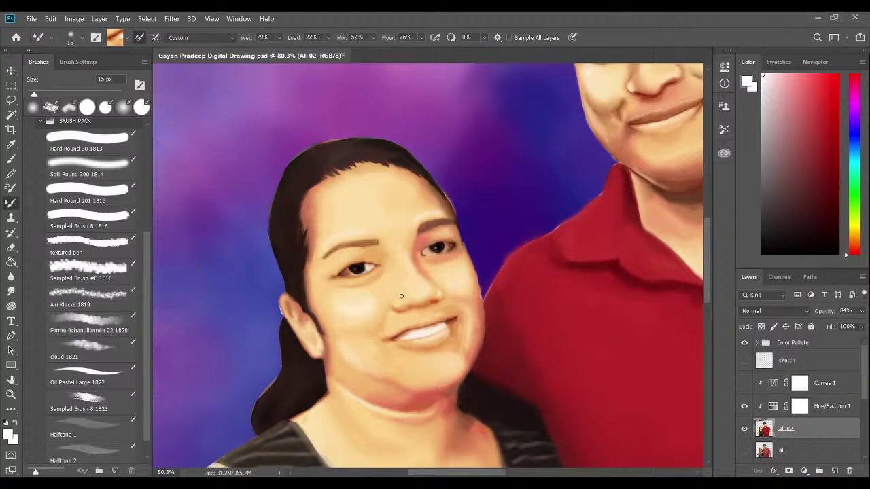
scroll(394, 274, "up", 4)
scroll(394, 275, "down", 2)
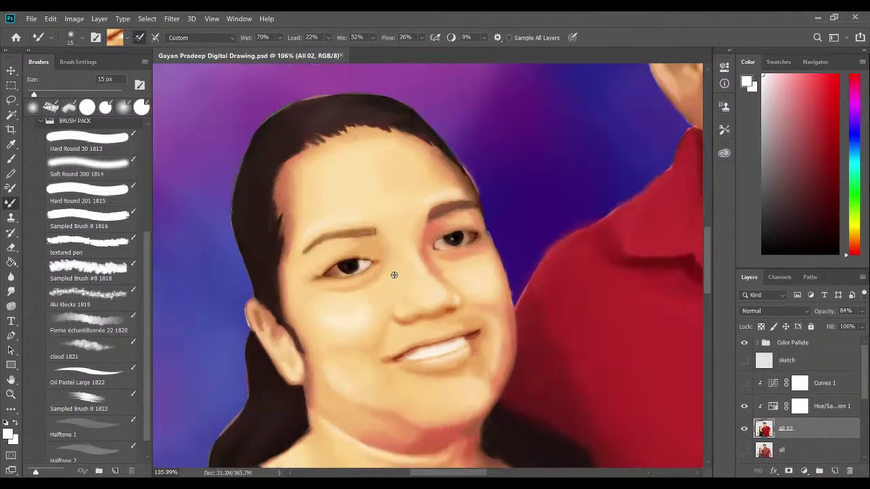
scroll(395, 275, "down", 1)
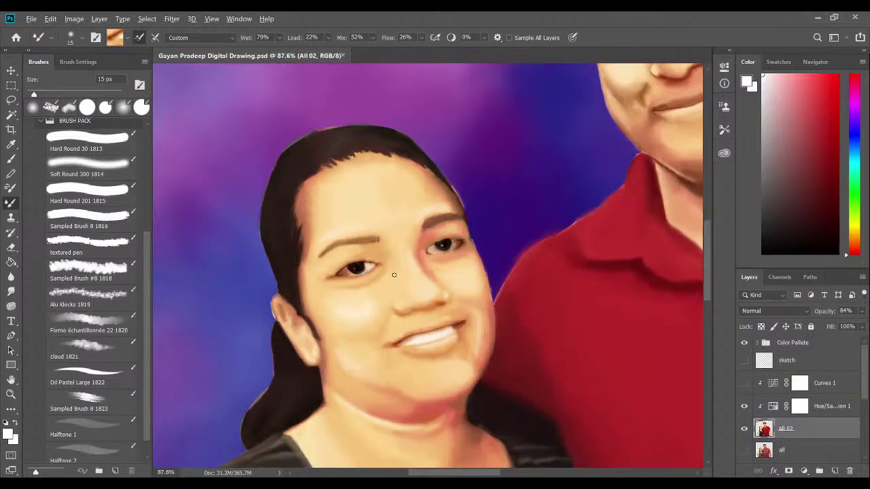
scroll(376, 396, "up", 4)
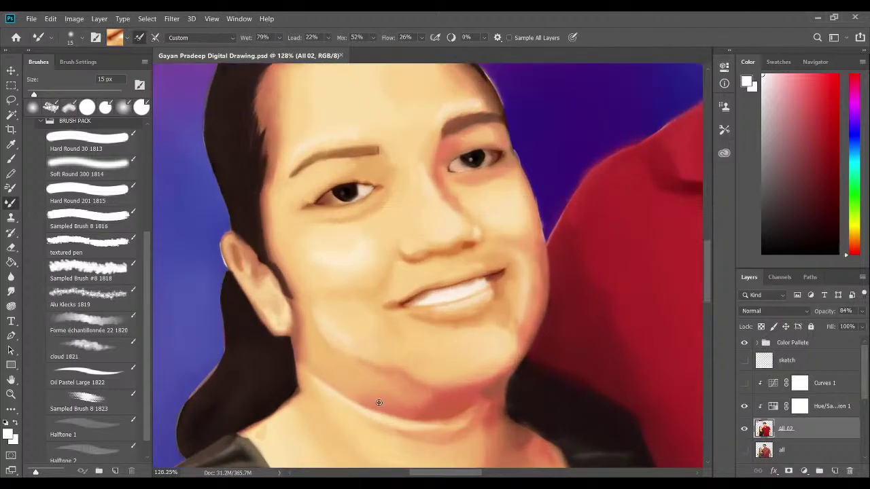
Enlarge the Mixer Brush to 25 px and blend the pale highlight along the woman's neck crease into the surrounding skin.
scroll(400, 395, "up", 3)
left_click_drag(401, 394, 385, 251)
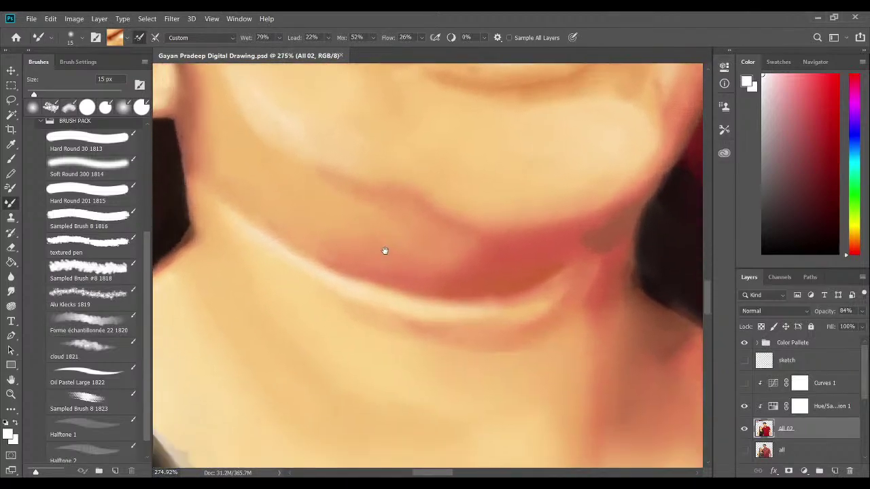
scroll(385, 303, "up", 2)
left_click_drag(357, 310, 396, 313)
scroll(410, 315, "down", 1)
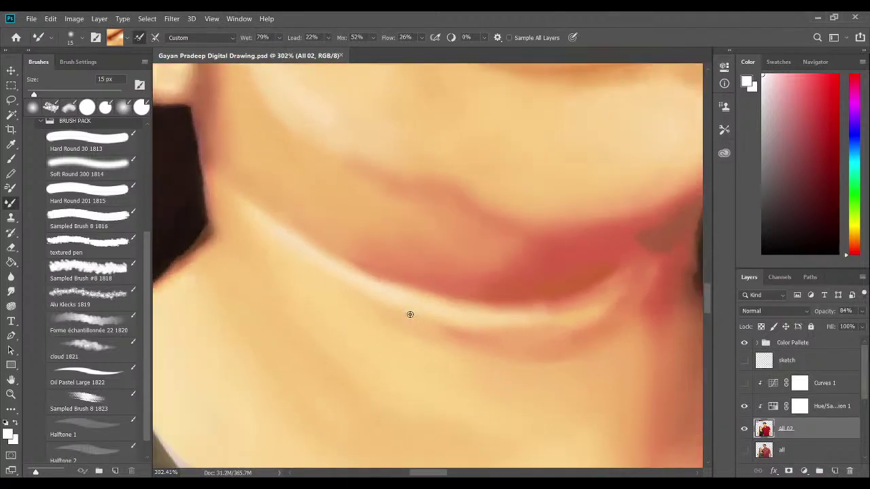
scroll(410, 314, "down", 1)
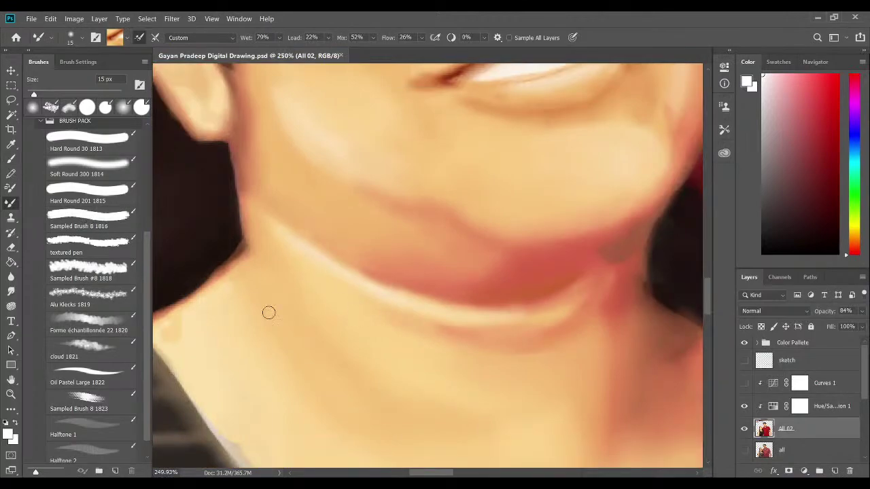
key("bracketright")
mouse_move(266, 221)
left_mouse_down()
mouse_move(363, 306)
mouse_move(273, 212)
mouse_move(379, 297)
left_mouse_up()
mouse_move(314, 246)
left_mouse_down()
mouse_move(396, 298)
mouse_move(359, 280)
mouse_move(459, 321)
mouse_move(381, 301)
mouse_move(477, 325)
mouse_move(410, 319)
mouse_move(383, 289)
mouse_move(379, 296)
mouse_move(413, 295)
mouse_move(376, 285)
mouse_move(409, 276)
mouse_move(390, 265)
mouse_move(353, 270)
mouse_move(336, 284)
mouse_move(267, 215)
mouse_move(350, 292)
mouse_move(296, 242)
mouse_move(403, 322)
mouse_move(356, 282)
mouse_move(481, 341)
mouse_move(397, 310)
mouse_move(528, 332)
mouse_move(455, 323)
mouse_move(589, 323)
mouse_move(562, 344)
left_mouse_up()
left_click(336, 283, "alt")
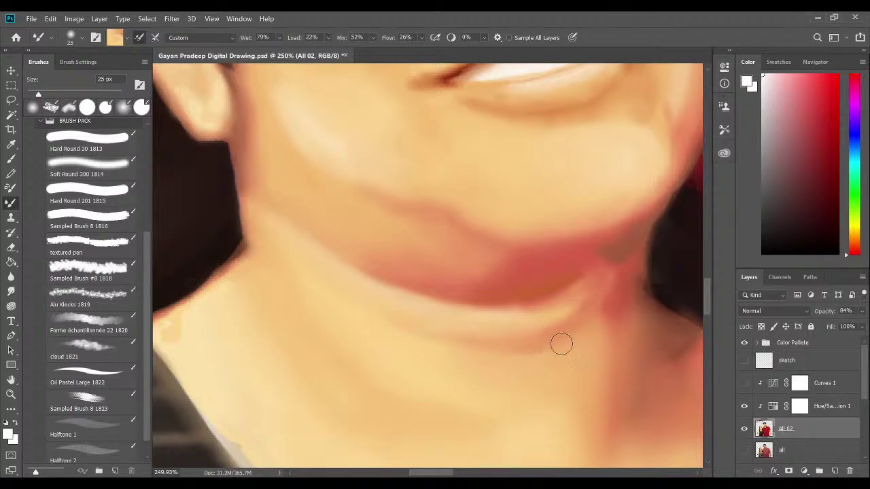
left_click(394, 284, "alt")
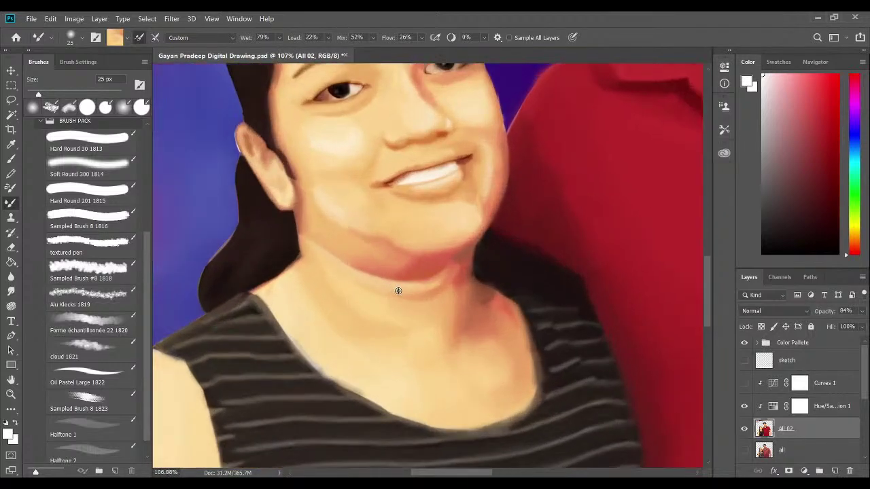
Enlarge the Mixer Brush to 35 px and blend sampled reddish tones into the neck below the woman's chin and its right-hand side.
scroll(398, 291, "up", 1)
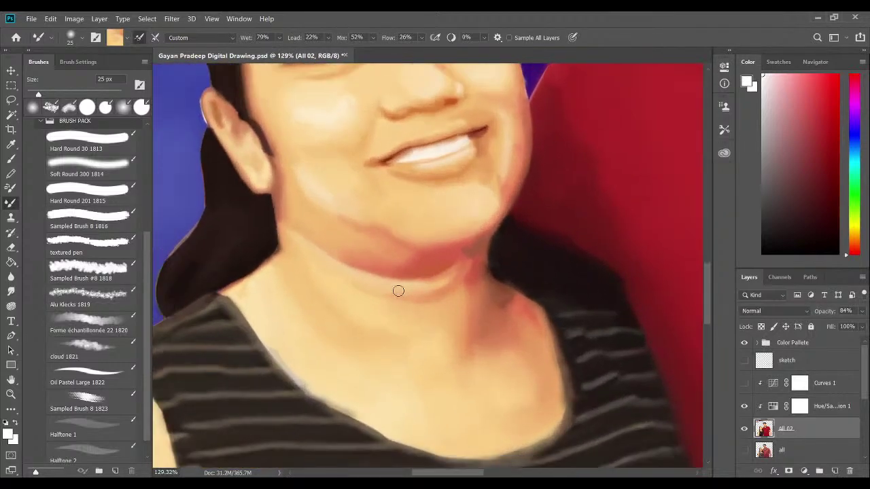
key("bracketright")
left_click(454, 272, "alt")
mouse_move(437, 285)
left_mouse_down()
mouse_move(391, 281)
mouse_move(418, 291)
mouse_move(435, 281)
mouse_move(390, 287)
mouse_move(359, 279)
mouse_move(412, 292)
mouse_move(358, 276)
mouse_move(424, 284)
mouse_move(479, 248)
mouse_move(453, 254)
mouse_move(472, 262)
mouse_move(473, 273)
mouse_move(480, 257)
mouse_move(468, 285)
mouse_move(472, 267)
mouse_move(454, 278)
mouse_move(422, 243)
mouse_move(404, 250)
mouse_move(409, 239)
mouse_move(420, 252)
mouse_move(432, 246)
mouse_move(406, 247)
mouse_move(440, 257)
mouse_move(443, 267)
mouse_move(470, 254)
mouse_move(441, 267)
mouse_move(478, 248)
mouse_move(440, 266)
mouse_move(476, 258)
mouse_move(454, 285)
mouse_move(470, 276)
mouse_move(436, 293)
mouse_move(458, 288)
mouse_move(394, 295)
mouse_move(429, 321)
mouse_move(417, 265)
mouse_move(417, 284)
mouse_move(394, 258)
mouse_move(414, 283)
left_mouse_up()
left_click(456, 275, "alt")
left_click(467, 270, "alt")
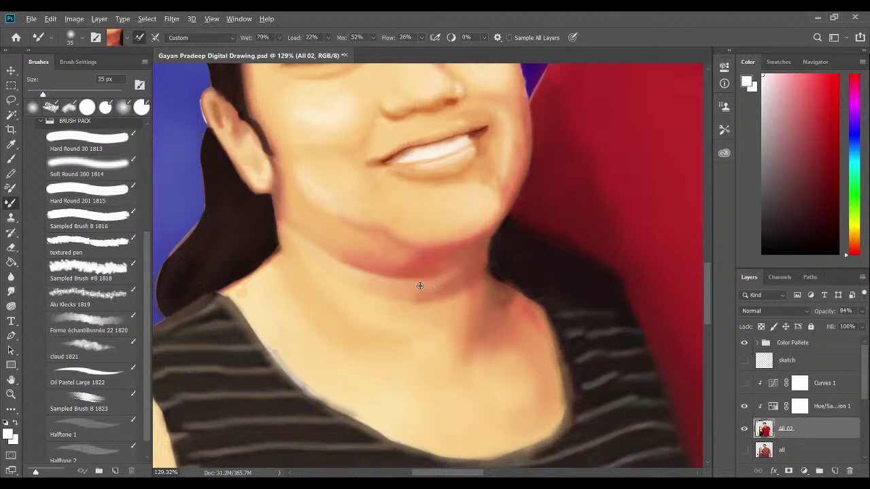
left_click(410, 293, "alt")
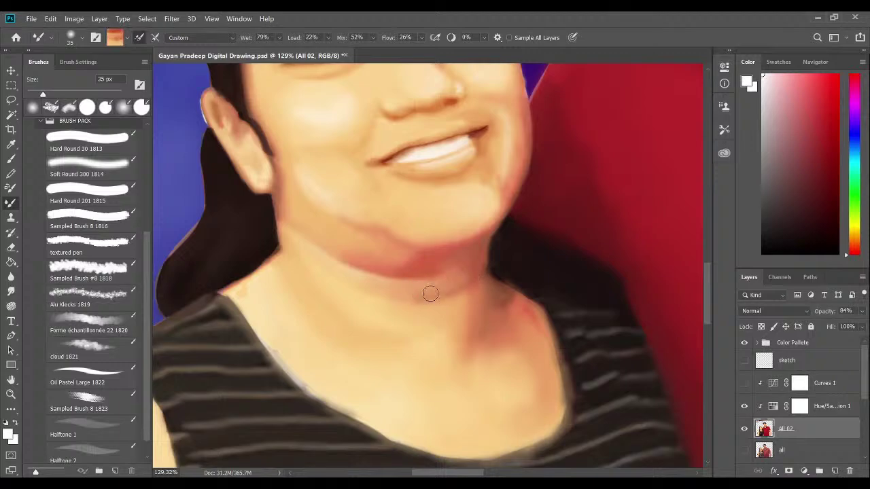
left_click(470, 269, "alt")
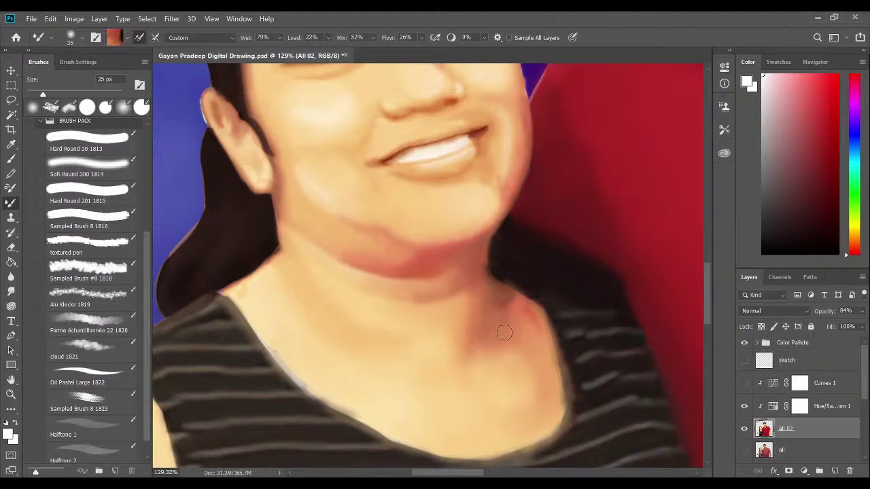
mouse_move(522, 351)
left_mouse_down()
mouse_move(521, 327)
mouse_move(513, 334)
mouse_move(520, 344)
left_mouse_up()
Reduce the Mixer Brush to 10 px and touch up the skin around the woman's eyes with nearby sampled tones.
left_click_drag(471, 279, 511, 412)
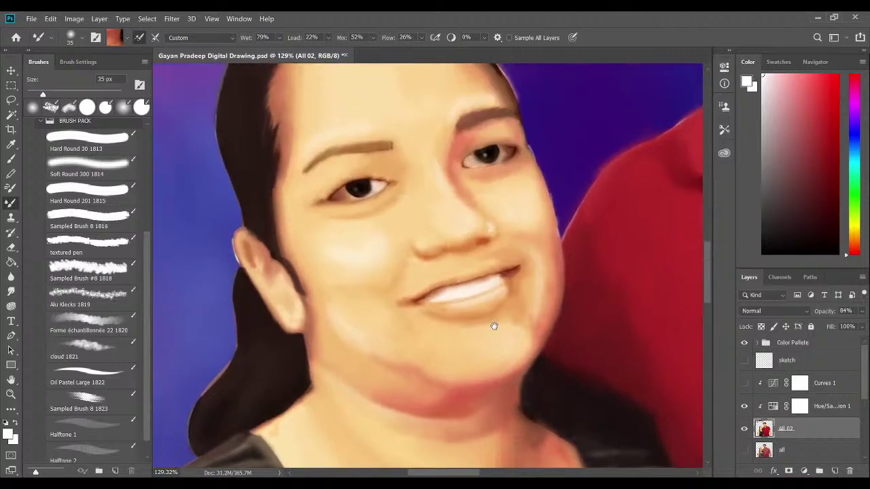
left_click_drag(491, 323, 483, 393)
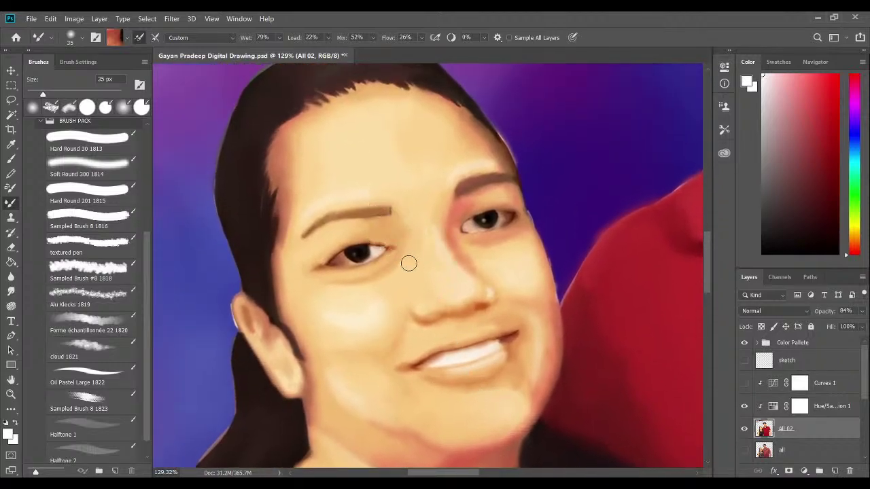
scroll(408, 263, "up", 5)
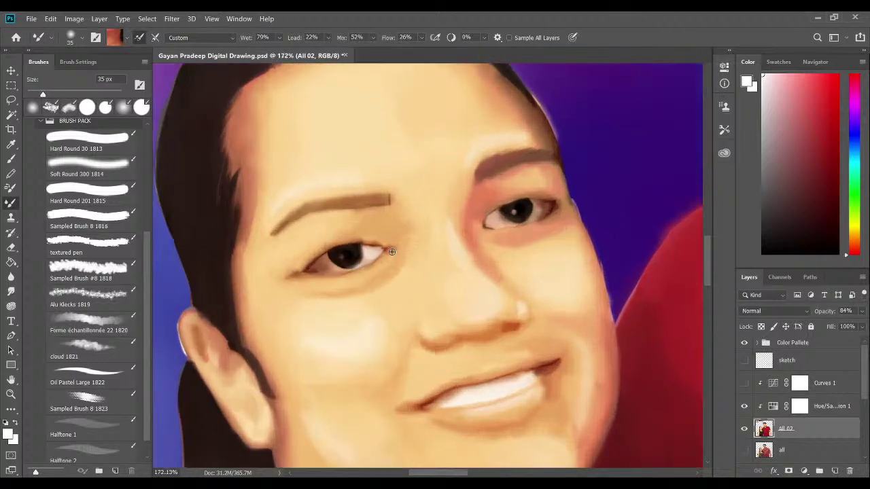
mouse_move(392, 253)
left_mouse_down()
mouse_move(404, 274)
mouse_move(423, 251)
left_mouse_up()
key("bracketleft")
key("bracketleft")
key("bracketleft")
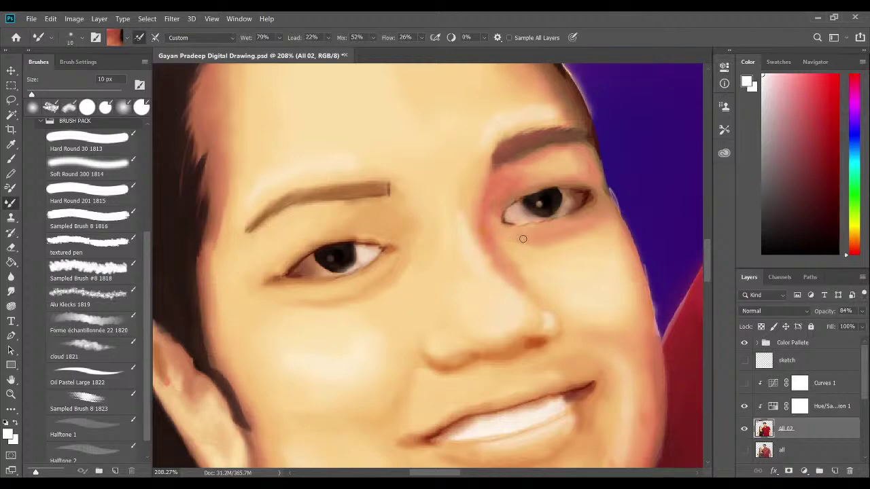
left_click(506, 239, "alt")
left_click(593, 197, "alt")
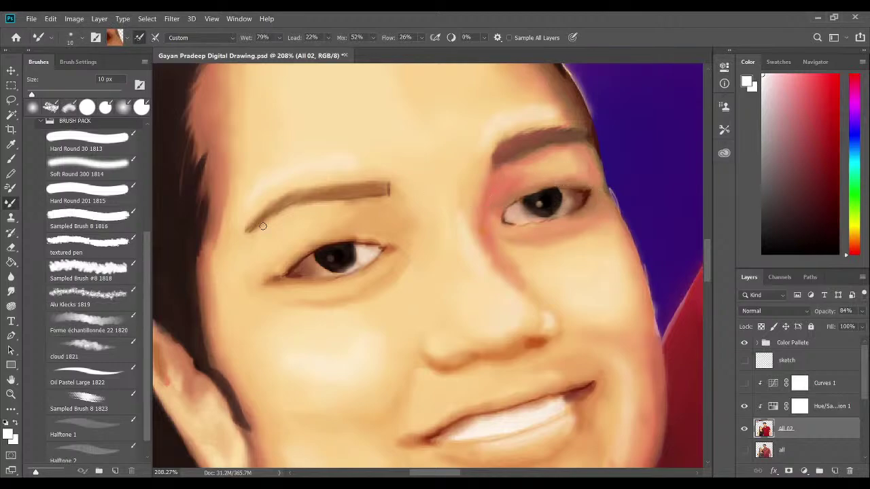
left_click(309, 306, "alt")
Sample the darkest maroon from the skin-tone palette and darken the woman's right-hand nostril with the 15 px Oil Pastel Large brush.
scroll(212, 229, "down", 5)
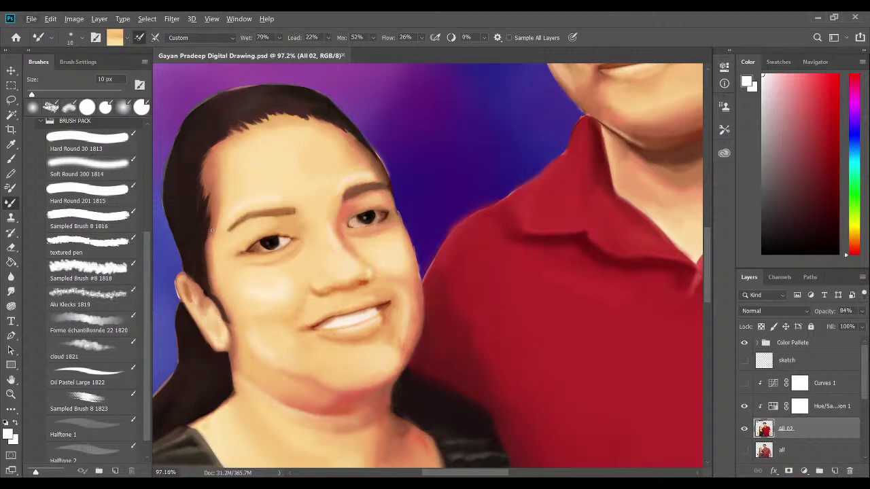
scroll(211, 229, "down", 6)
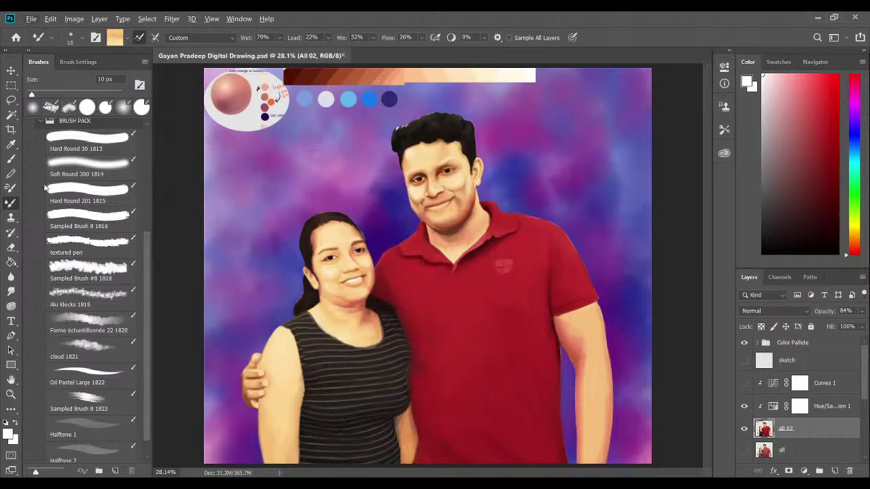
left_click(11, 159)
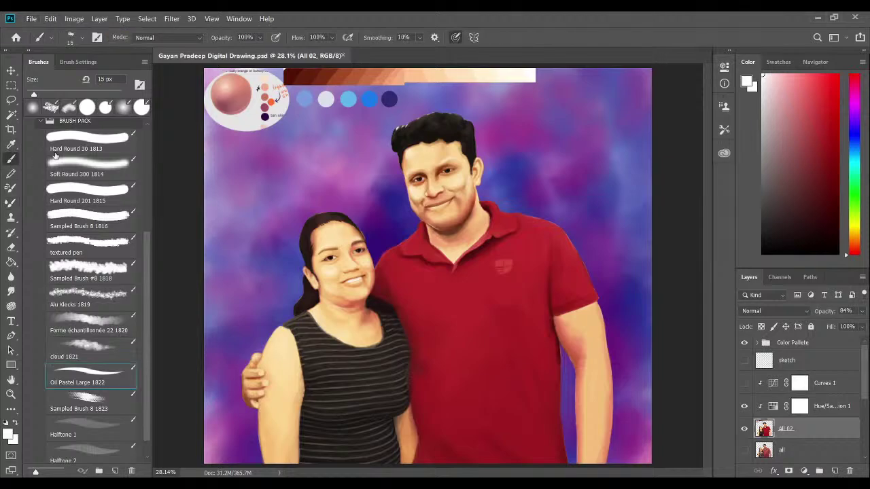
left_click(291, 72, "alt")
scroll(320, 298, "up", 12)
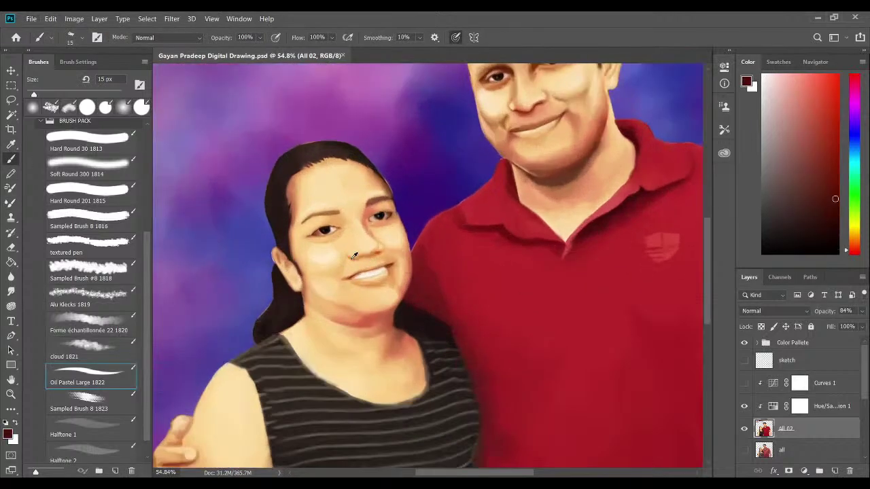
scroll(391, 260, "up", 5)
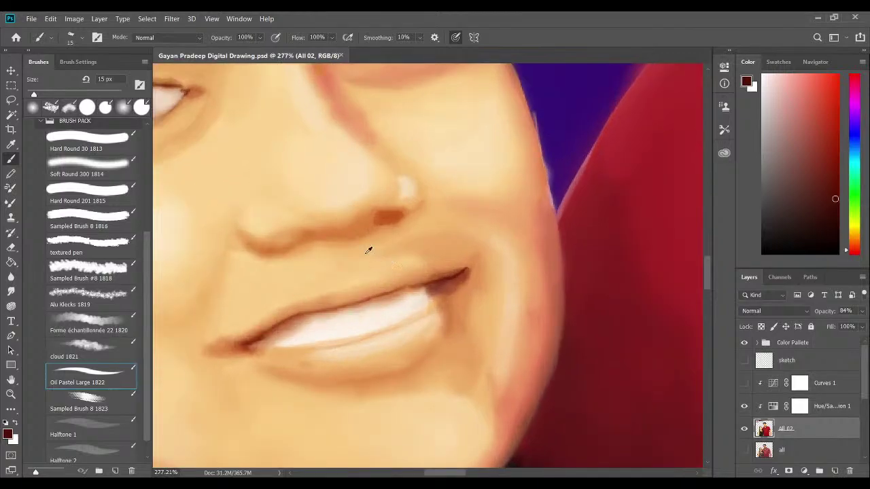
scroll(361, 247, "down", 2)
scroll(360, 246, "up", 4)
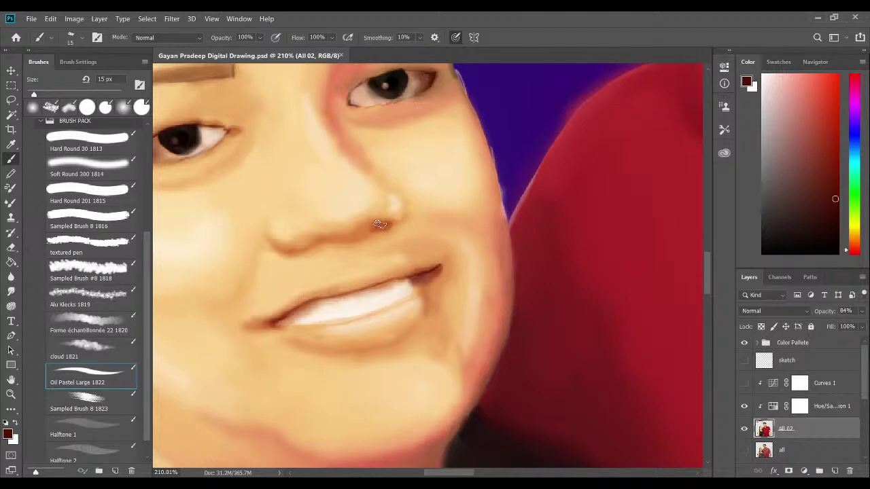
left_click_drag(378, 225, 372, 230)
Outline both wings of the woman's nose in dark maroon, reducing the Oil Pastel brush to 9 px for the finer lines.
left_click_drag(397, 223, 406, 203)
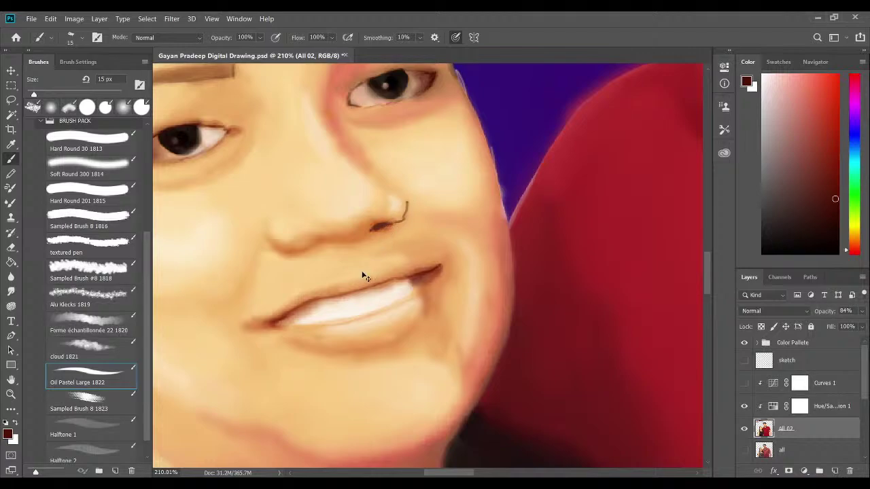
key("ctrl+z")
left_click_drag(402, 200, 401, 216)
key("bracketleft")
key("bracketleft")
left_click_drag(264, 236, 285, 252)
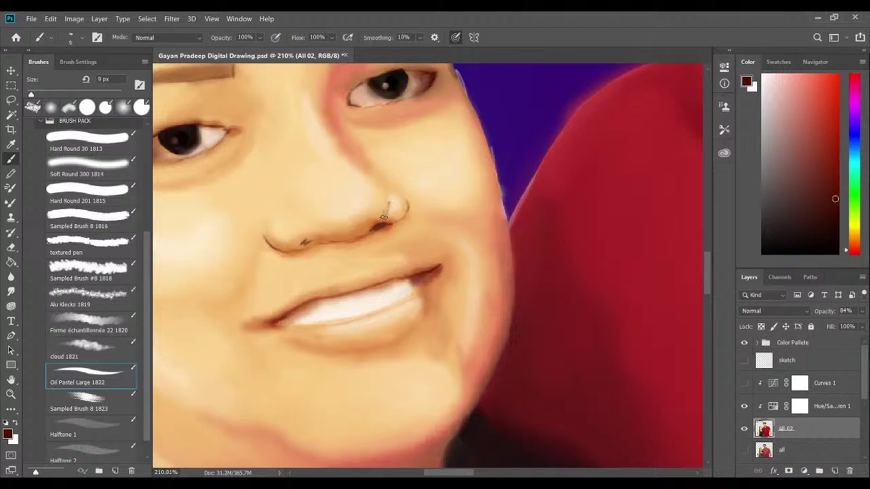
left_click_drag(386, 214, 385, 201)
Define the woman's mouth corners, upper lip edge and lower lip contour with 9 px dark maroon strokes.
left_click_drag(282, 318, 293, 309)
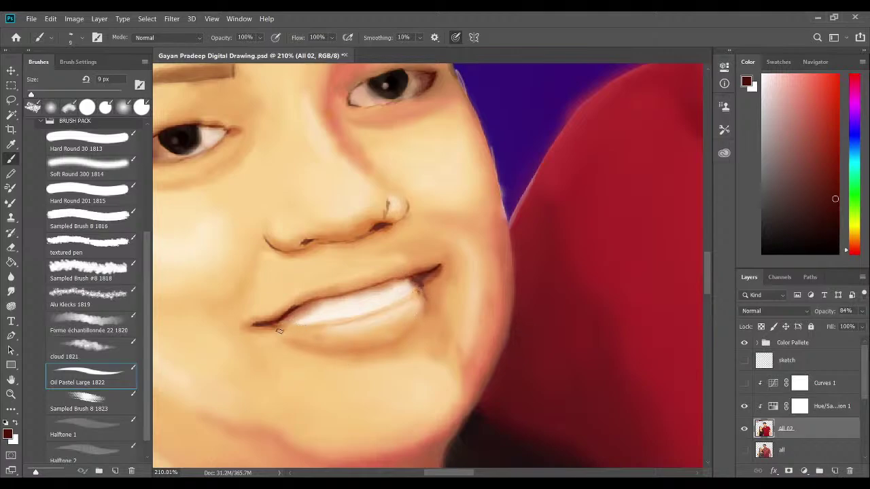
mouse_move(280, 330)
left_mouse_down()
mouse_move(308, 348)
mouse_move(348, 338)
mouse_move(333, 347)
mouse_move(353, 352)
mouse_move(334, 349)
mouse_move(398, 337)
mouse_move(362, 351)
mouse_move(399, 334)
left_mouse_up()
mouse_move(316, 297)
left_mouse_down()
mouse_move(408, 275)
mouse_move(392, 278)
left_mouse_up()
left_click_drag(339, 290, 422, 269)
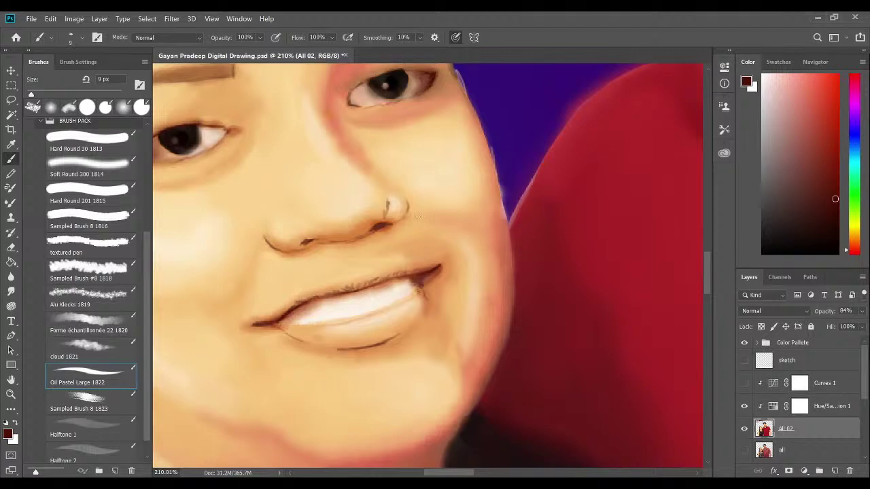
left_click(454, 260)
left_click_drag(423, 312, 423, 309)
Hatch dark maroon strokes along the shadowed side of the woman's nose bridge and save the document.
mouse_move(311, 287)
left_mouse_down()
mouse_move(334, 297)
mouse_move(326, 292)
mouse_move(350, 288)
left_mouse_up()
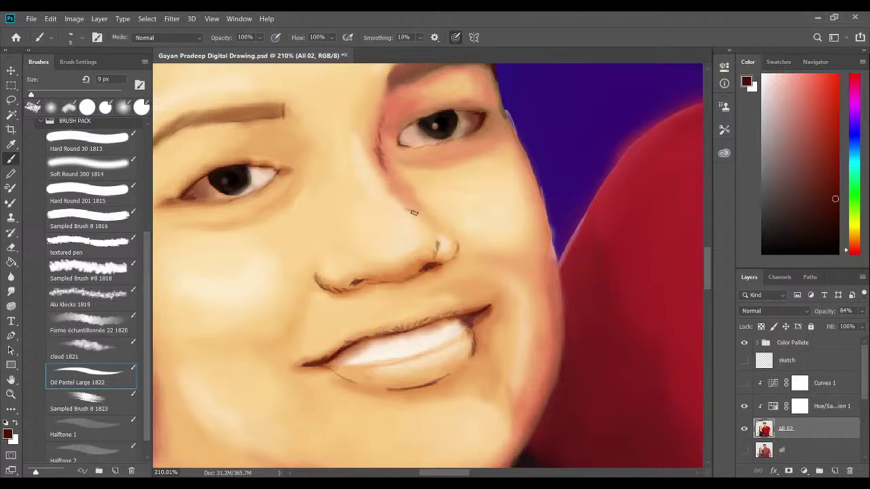
left_click_drag(413, 212, 384, 183)
key("ctrl+s")
Sharpen the inner end of the woman's right-hand eyebrow, switch the foreground colour to black and darken that eyebrow with hair strokes.
mouse_move(350, 116)
left_mouse_down()
mouse_move(408, 167)
mouse_move(404, 176)
left_mouse_up()
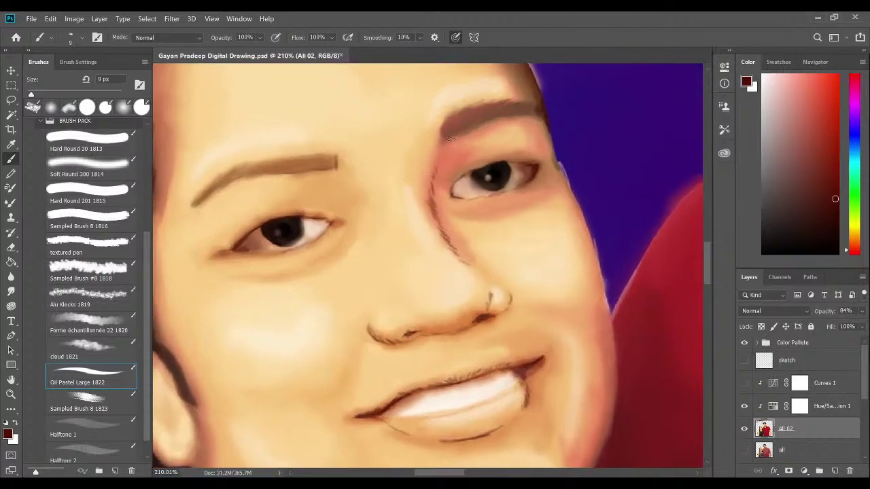
left_click_drag(444, 125, 438, 136)
key("i")
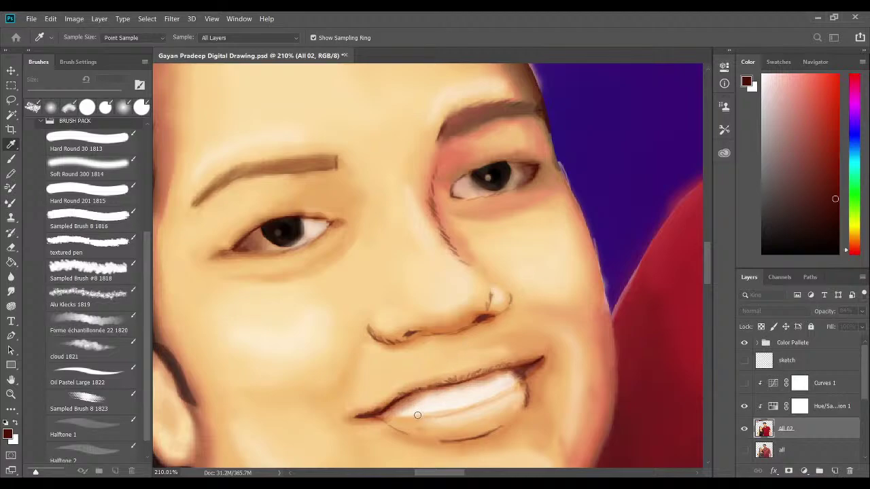
key("d")
key("b")
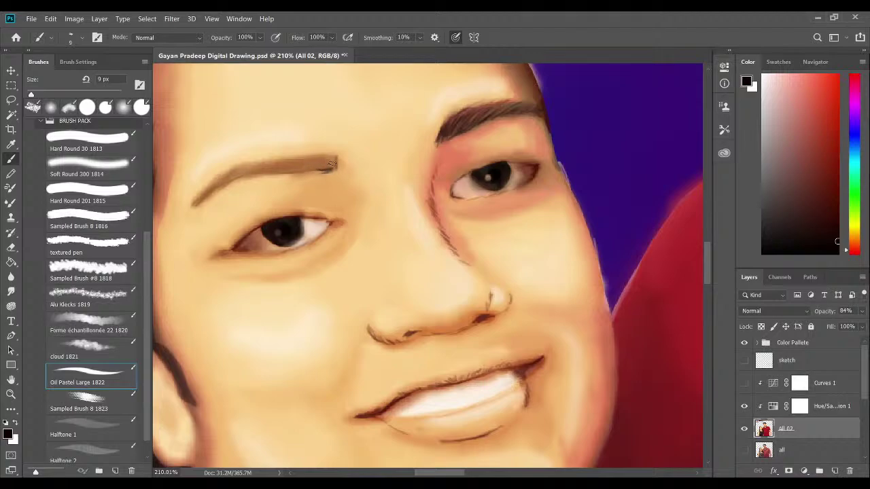
Draw black hair strokes over the whole of the woman's left-hand eyebrow with the 9 px Oil Pastel brush.
mouse_move(335, 163)
left_mouse_down()
mouse_move(313, 156)
mouse_move(335, 158)
mouse_move(295, 157)
mouse_move(326, 168)
mouse_move(293, 162)
mouse_move(315, 168)
mouse_move(276, 174)
left_mouse_up()
mouse_move(199, 201)
left_mouse_down()
mouse_move(190, 210)
mouse_move(206, 196)
left_mouse_up()
mouse_move(194, 203)
left_mouse_down()
mouse_move(211, 185)
mouse_move(191, 207)
mouse_move(243, 167)
mouse_move(213, 186)
mouse_move(288, 160)
mouse_move(268, 167)
mouse_move(292, 172)
mouse_move(297, 154)
left_mouse_up()
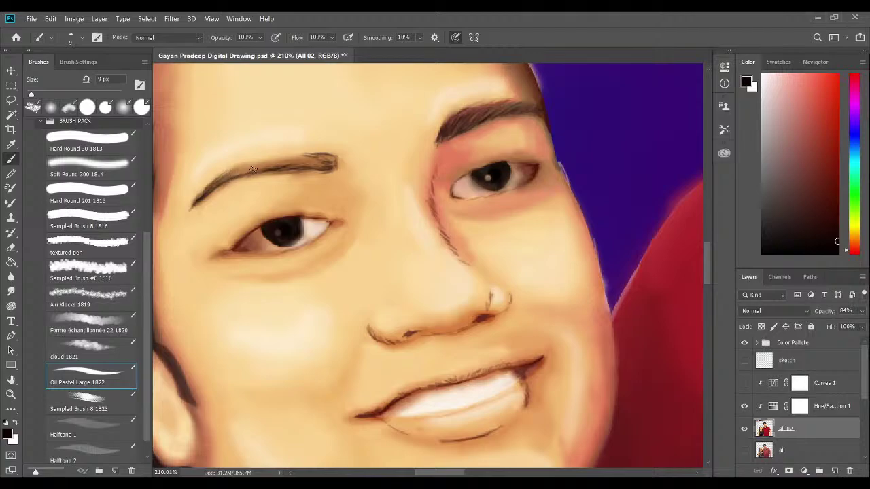
mouse_move(230, 177)
left_mouse_down()
mouse_move(263, 160)
mouse_move(236, 178)
mouse_move(279, 159)
mouse_move(268, 167)
mouse_move(311, 157)
mouse_move(302, 163)
mouse_move(331, 164)
mouse_move(302, 166)
mouse_move(329, 160)
left_mouse_up()
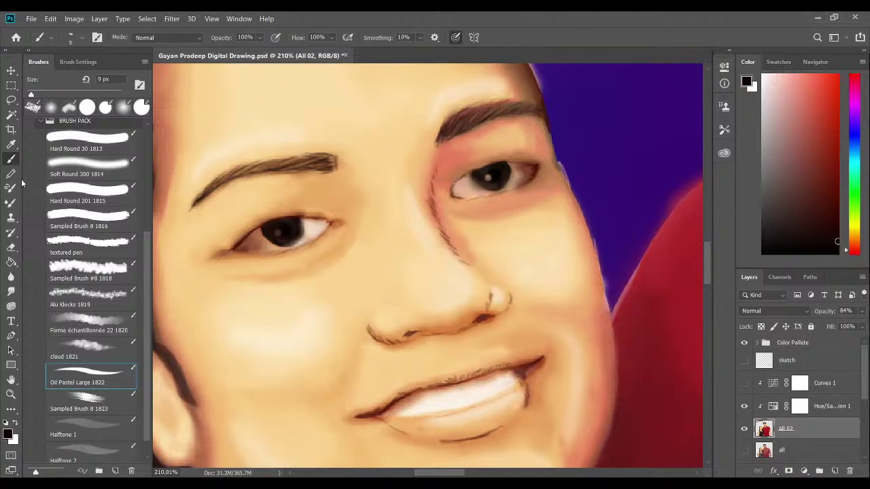
key("i")
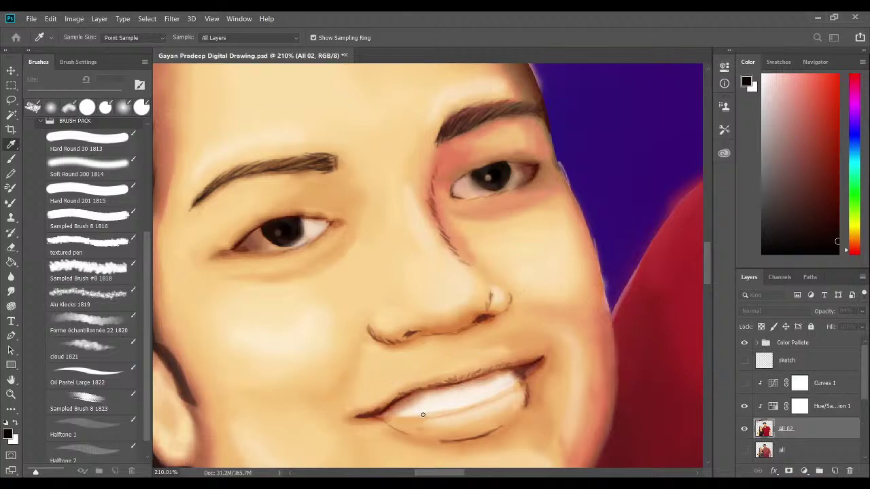
Line the upper and lower lids of the woman's left-hand eye in black with the 9 px Oil Pastel brush and add lashes.
left_click(536, 278)
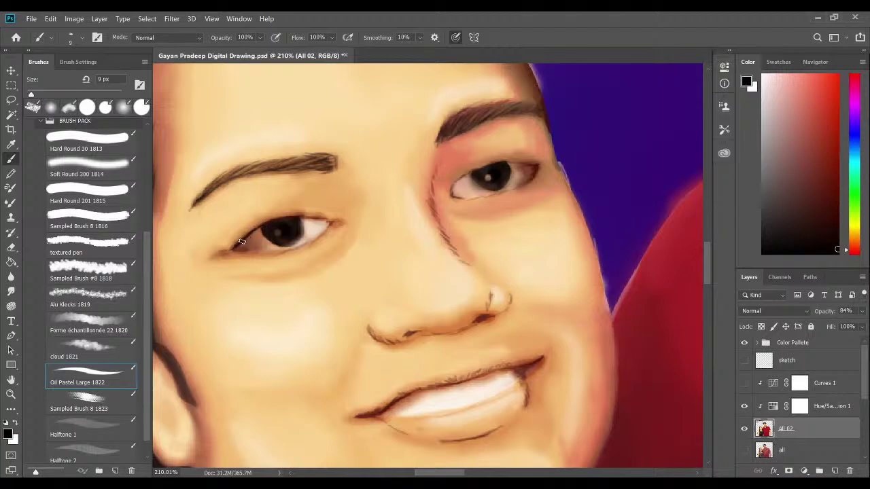
left_click_drag(246, 241, 219, 249)
key("ctrl+z")
left_click_drag(239, 243, 217, 251)
mouse_move(238, 244)
left_mouse_down()
mouse_move(257, 224)
mouse_move(247, 223)
mouse_move(280, 214)
left_mouse_up()
left_click_drag(247, 251, 276, 248)
mouse_move(288, 252)
left_mouse_down()
mouse_move(249, 253)
mouse_move(268, 252)
left_mouse_up()
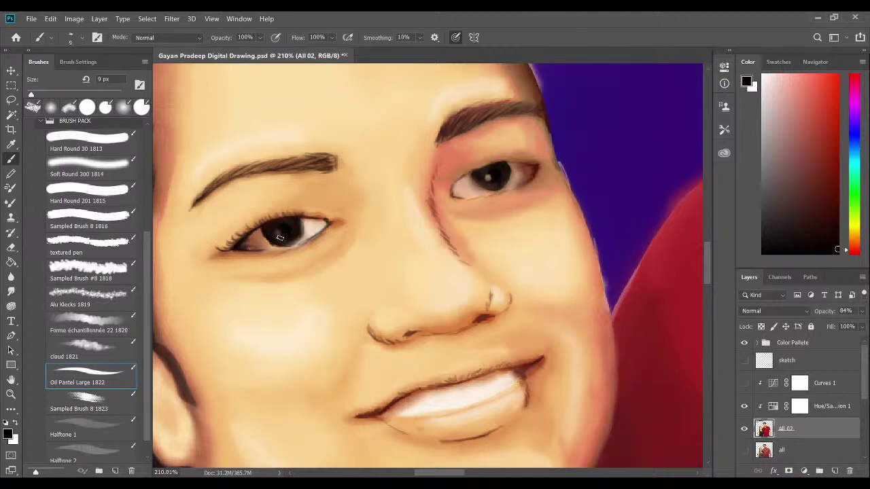
Reinforce the left-hand eye's lower lid and outer upper lashes with fine black strokes, and save the document.
left_click_drag(272, 245, 301, 238)
mouse_move(234, 243)
left_mouse_down()
mouse_move(227, 237)
mouse_move(238, 231)
left_mouse_up()
key("ctrl+s")
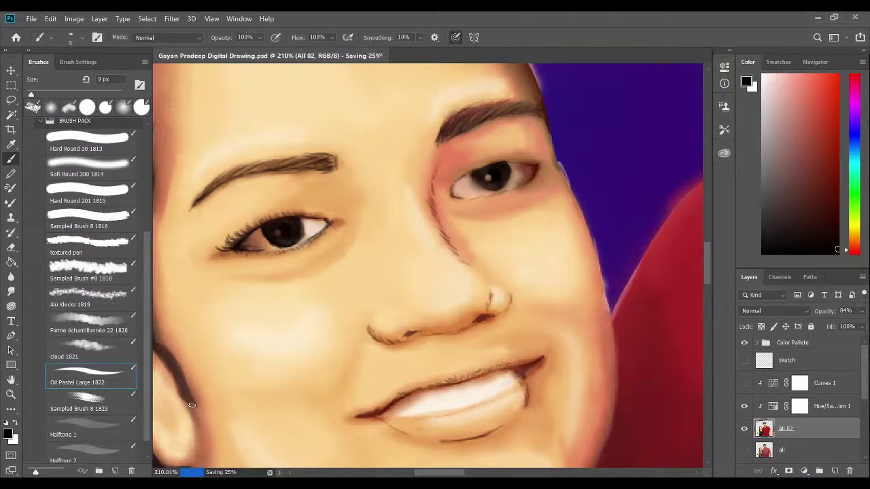
scroll(210, 397, "down", 2)
scroll(210, 397, "down", 3)
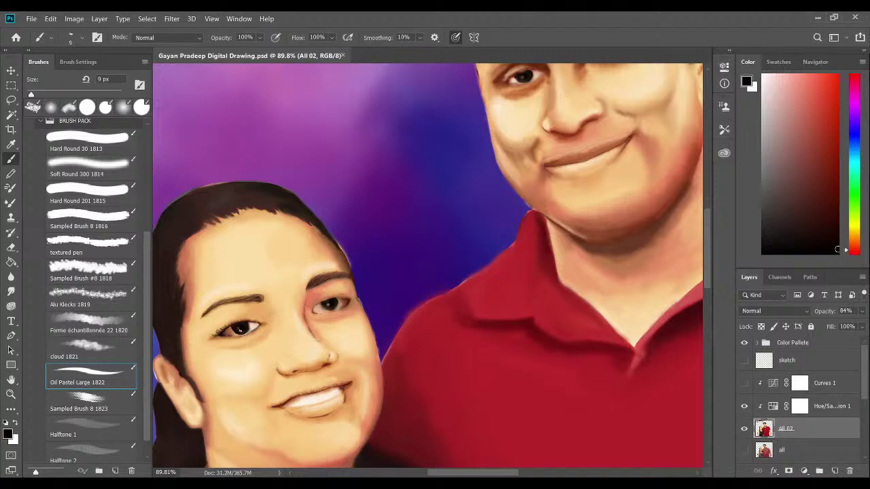
scroll(240, 330, "up", 5)
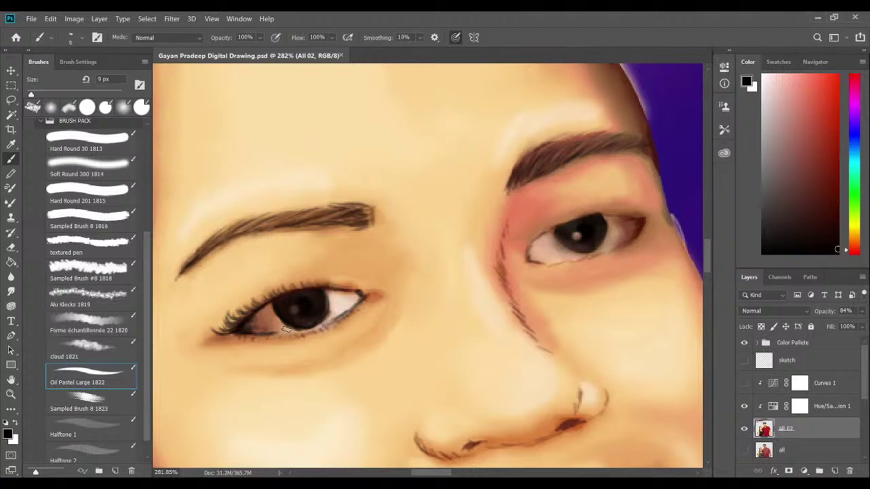
left_click_drag(277, 346, 369, 316)
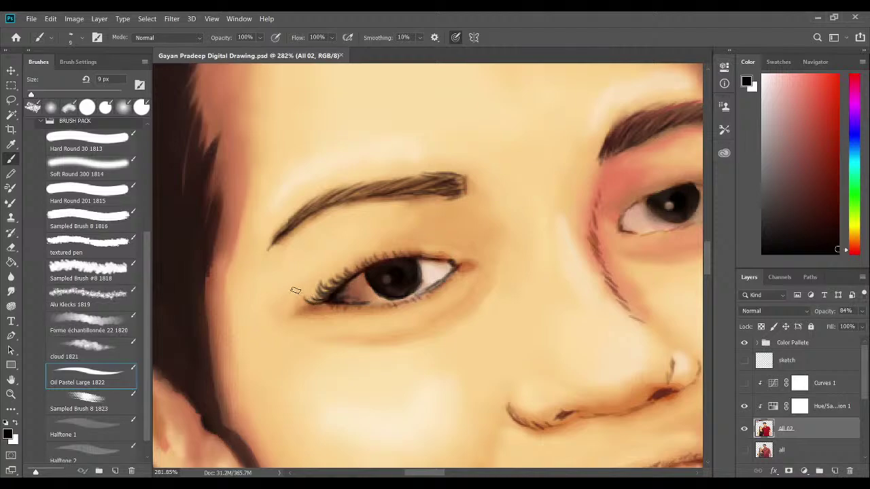
mouse_move(324, 299)
left_mouse_down()
mouse_move(314, 289)
mouse_move(306, 297)
mouse_move(316, 283)
mouse_move(309, 285)
mouse_move(309, 293)
mouse_move(316, 289)
left_mouse_up()
key("ctrl+z")
key("ctrl+z")
key("ctrl+z")
Draw black lashes along the upper lid of the woman's right-hand eye, with longer flicks at the outer corner.
left_click_drag(592, 233, 487, 294)
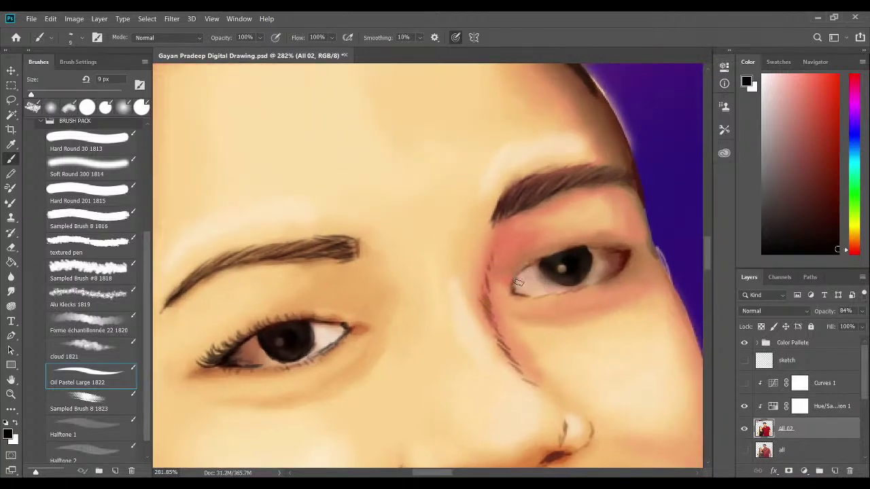
mouse_move(512, 290)
left_mouse_down()
mouse_move(534, 260)
mouse_move(522, 274)
mouse_move(542, 257)
mouse_move(515, 275)
mouse_move(571, 248)
mouse_move(548, 256)
mouse_move(590, 251)
mouse_move(554, 244)
mouse_move(618, 255)
mouse_move(607, 251)
mouse_move(630, 246)
mouse_move(605, 259)
left_mouse_up()
left_click_drag(624, 253, 636, 247)
left_click_drag(625, 253, 632, 241)
left_click_drag(627, 255, 636, 244)
left_click_drag(625, 253, 641, 238)
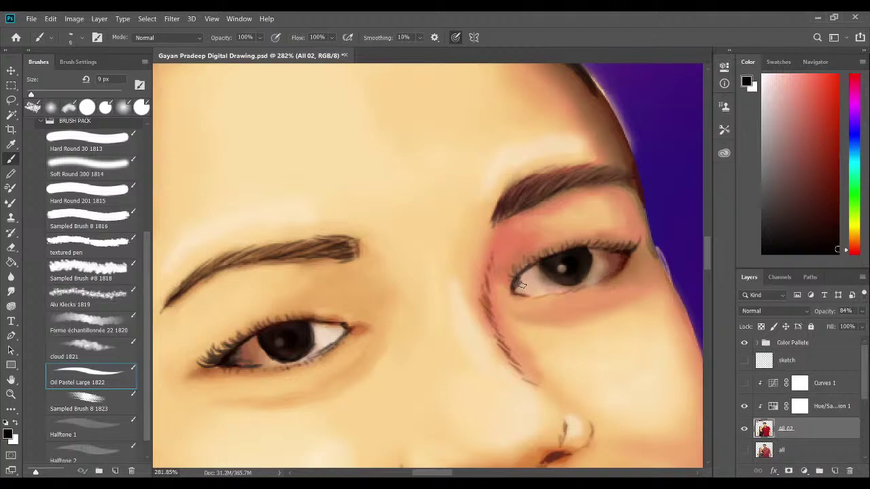
Add short lower lashes to the right-hand eye, darken the left-hand eyebrow with black strokes and save the document.
left_click_drag(517, 291, 540, 296)
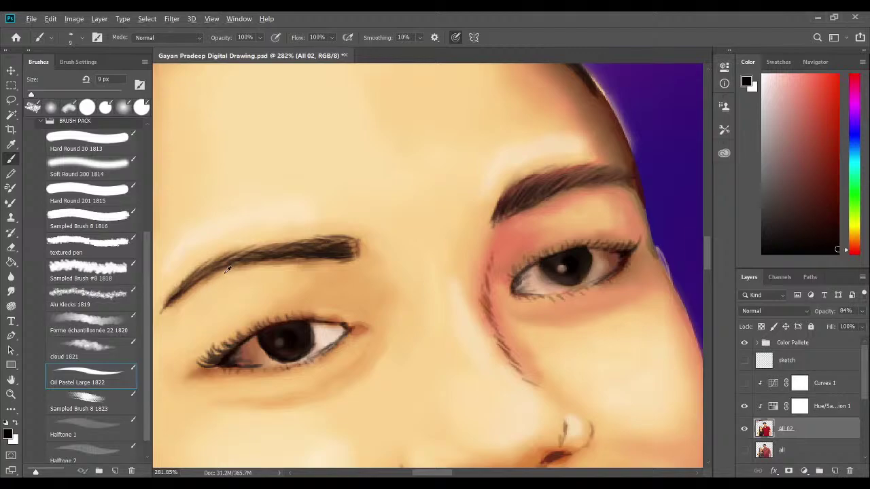
scroll(227, 270, "down", 8)
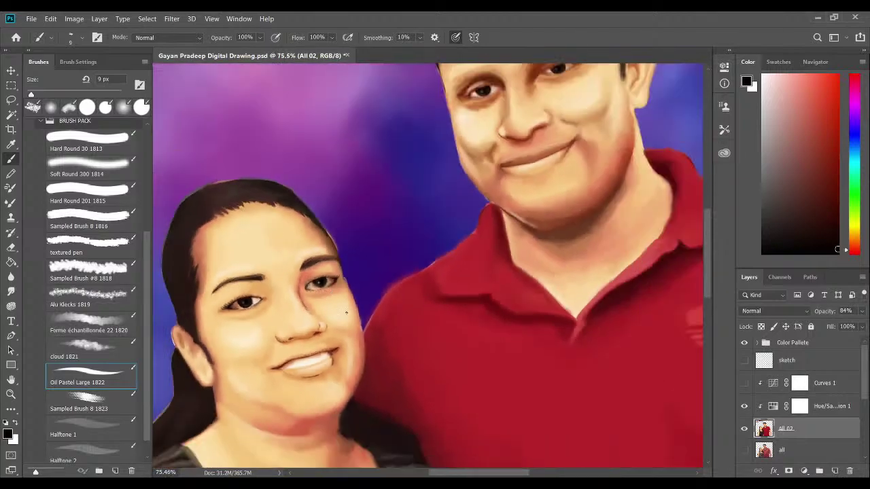
key("ctrl+s")
scroll(346, 313, "down", 3)
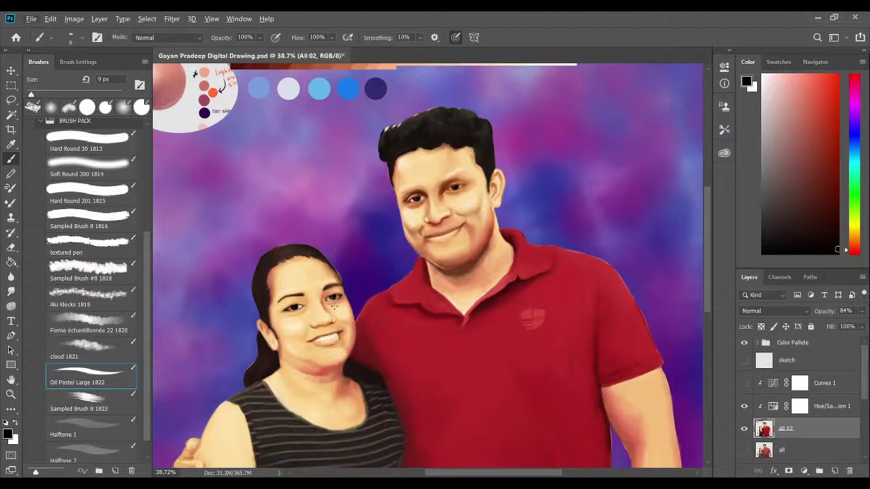
Enlarge the Oil Pastel brush to 30 px and paint black strokes into the woman's hair above her ear.
scroll(278, 296, "up", 5)
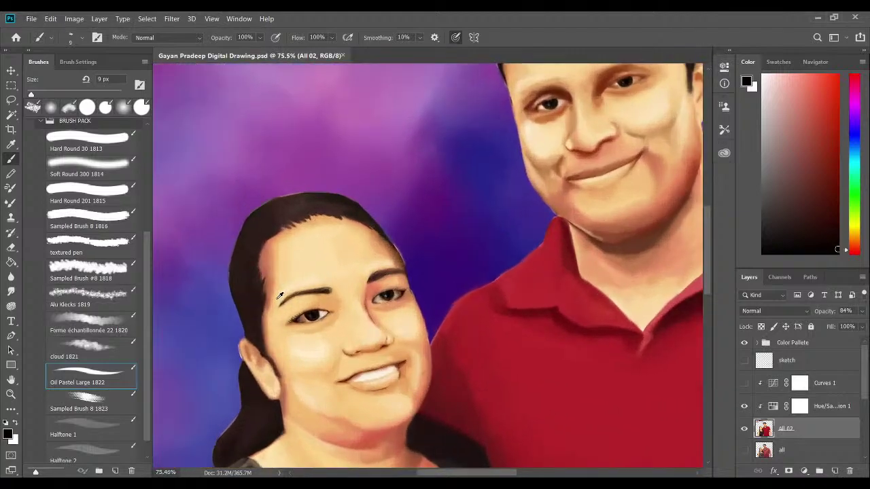
left_click_drag(265, 334, 297, 255)
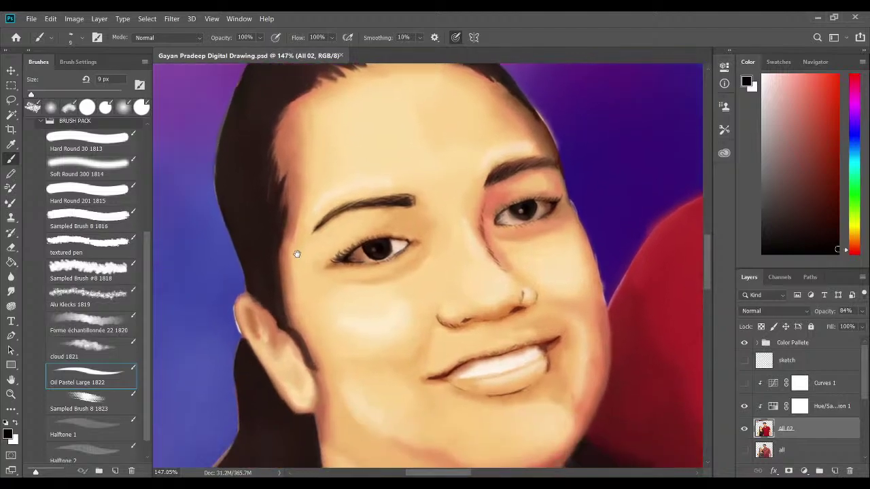
scroll(296, 254, "up", 3)
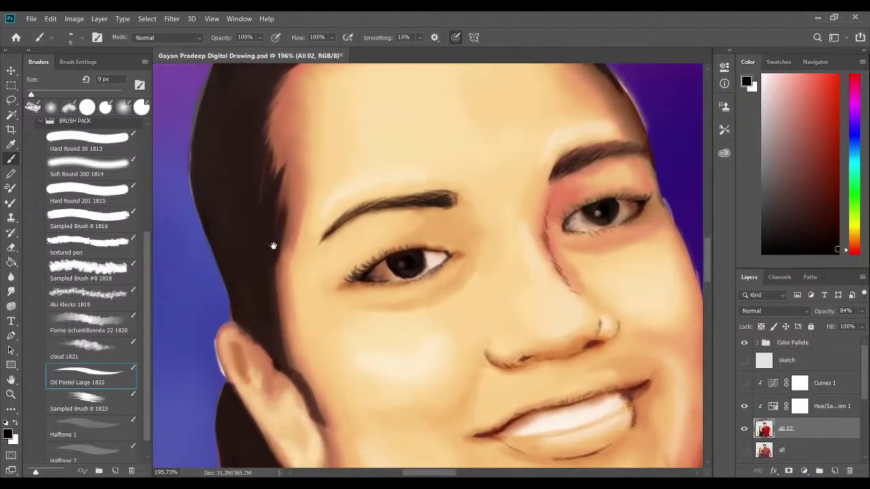
scroll(270, 246, "down", 3)
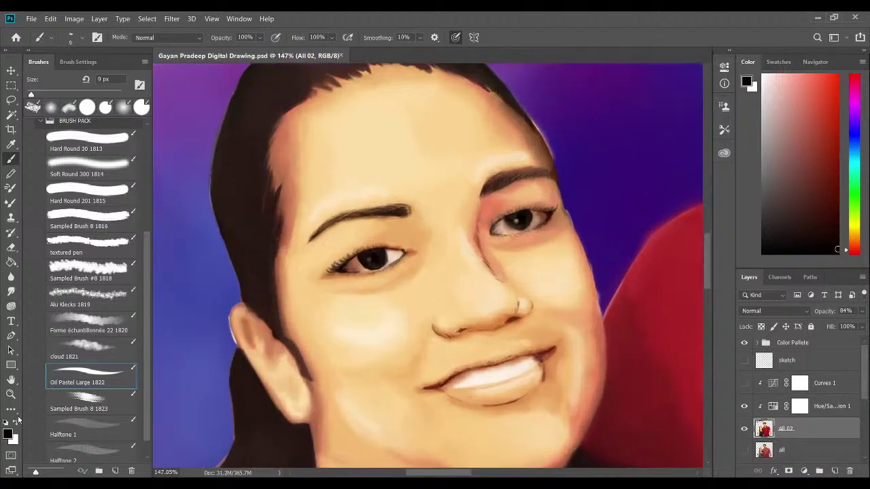
key("i")
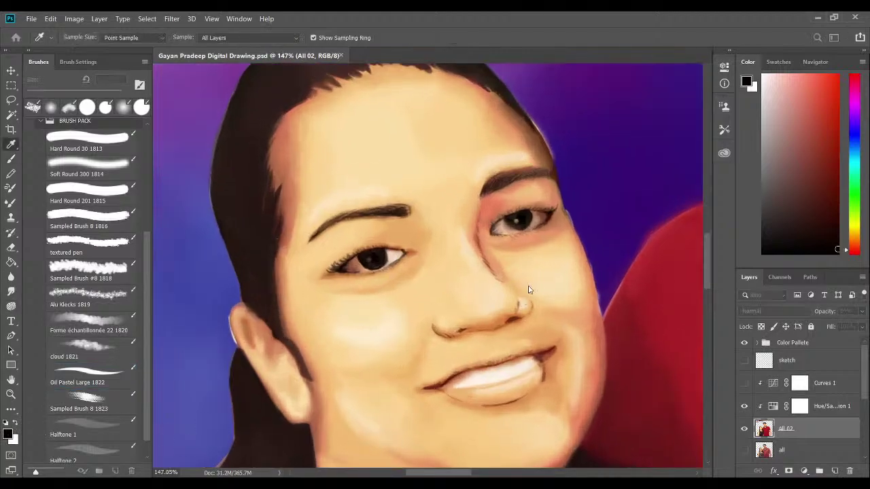
key("b")
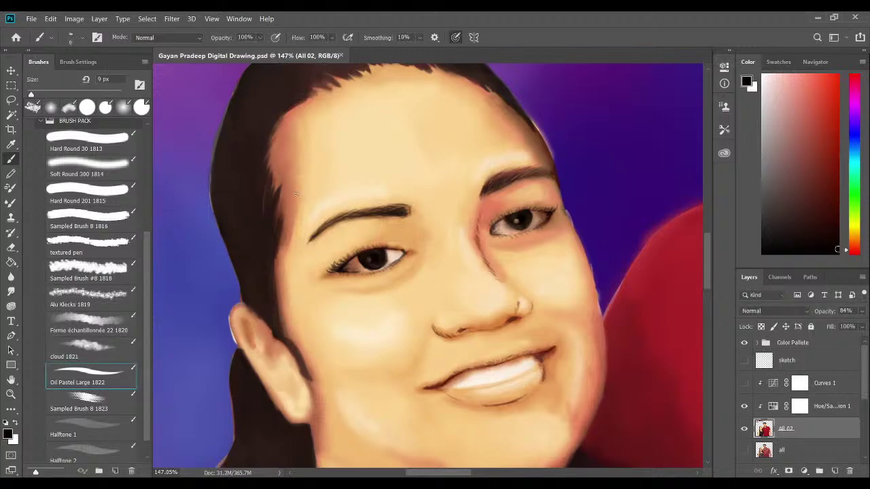
key("]")
key("]")
key("]")
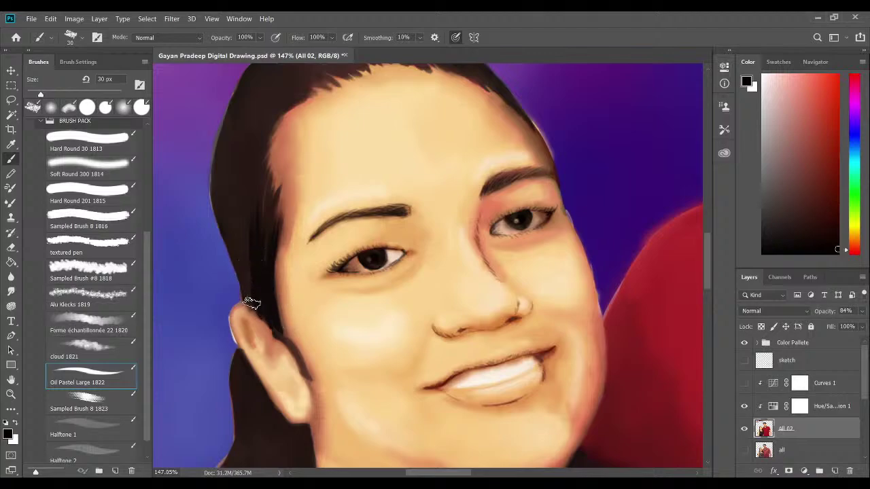
left_click_drag(246, 302, 233, 249)
left_click_drag(249, 287, 234, 237)
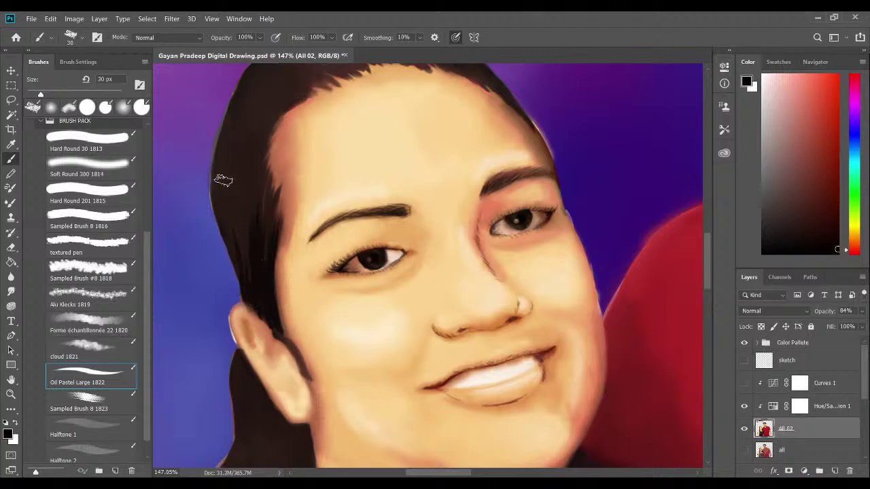
Paint long black strands upward through the hair beside the woman's left-hand temple.
mouse_move(249, 279)
left_mouse_down()
mouse_move(249, 143)
mouse_move(240, 277)
mouse_move(241, 124)
left_mouse_up()
mouse_move(242, 219)
left_mouse_down()
mouse_move(264, 131)
mouse_move(250, 253)
mouse_move(253, 111)
left_mouse_up()
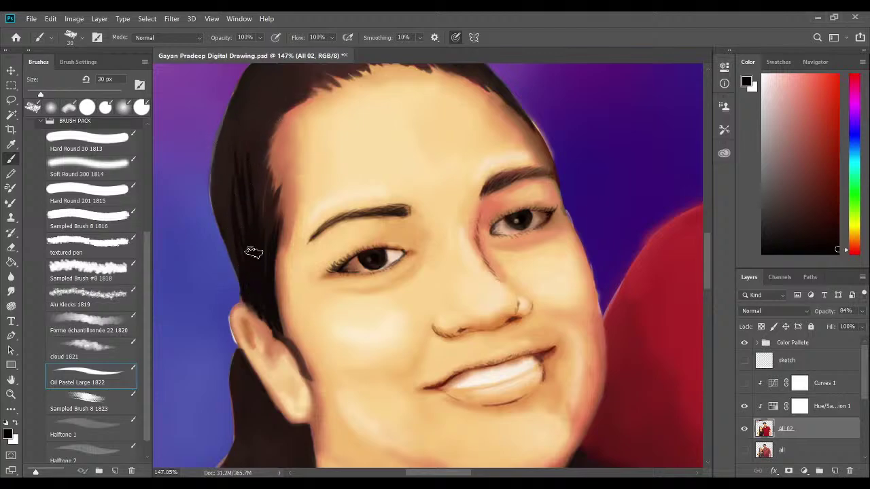
left_click_drag(256, 235, 262, 146)
Darken the left-hand outer edge of the woman's hair with curved black strokes running up towards the crown.
left_click_drag(275, 180, 341, 236)
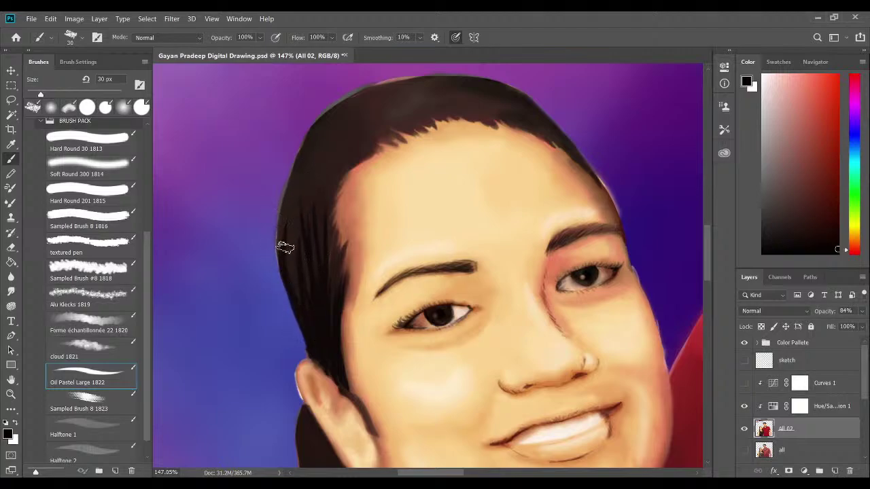
left_click_drag(283, 248, 307, 176)
left_click_drag(277, 248, 316, 148)
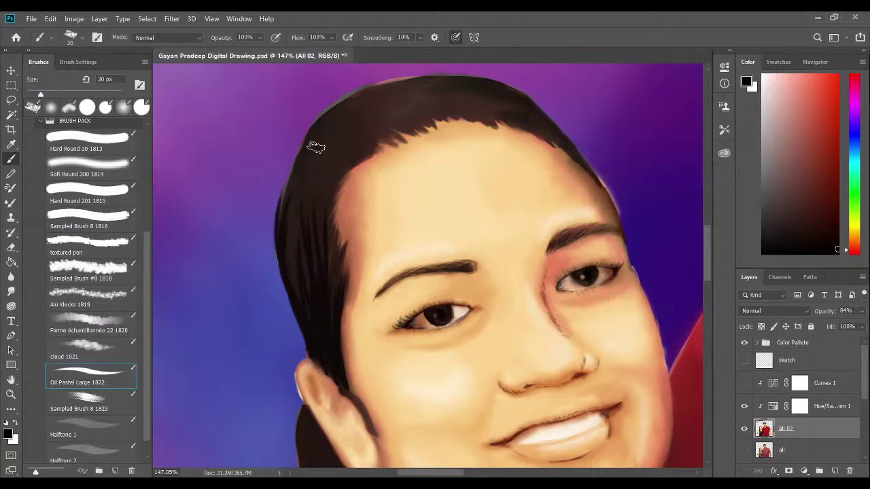
mouse_move(285, 230)
left_mouse_down()
mouse_move(282, 203)
mouse_move(315, 147)
left_mouse_up()
left_click_drag(283, 212, 321, 125)
mouse_move(295, 179)
left_mouse_down()
mouse_move(338, 119)
mouse_move(320, 120)
left_mouse_up()
left_click_drag(292, 186, 354, 105)
left_click_drag(307, 155, 365, 100)
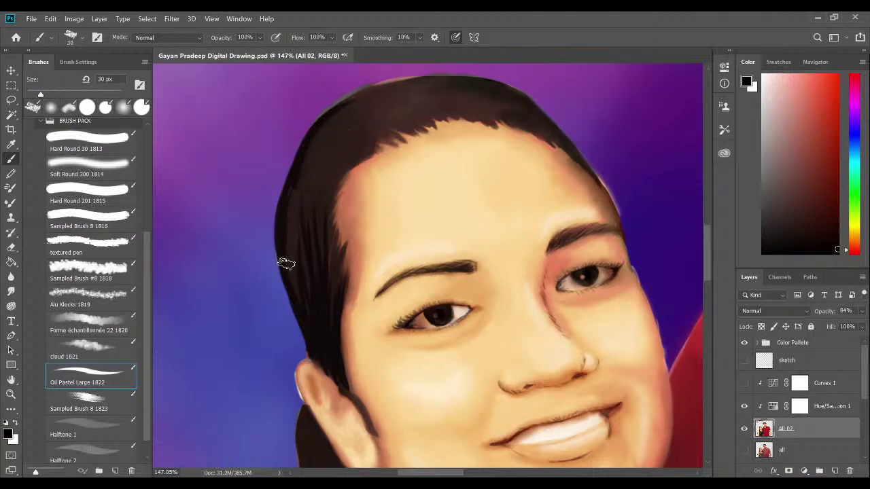
Layer more long black strands from above the ear up through the left side of the hair to the crown.
left_click_drag(303, 317, 310, 176)
left_click_drag(296, 294, 324, 151)
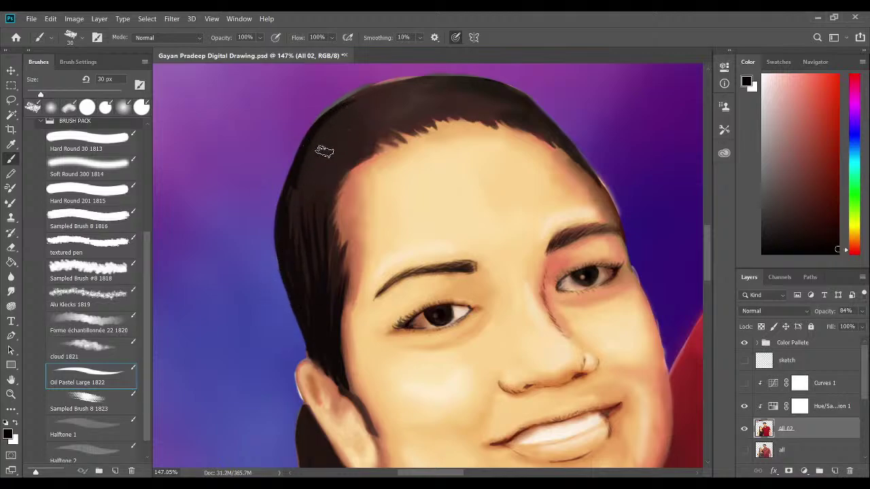
left_click_drag(295, 276, 314, 150)
left_click_drag(290, 211, 370, 111)
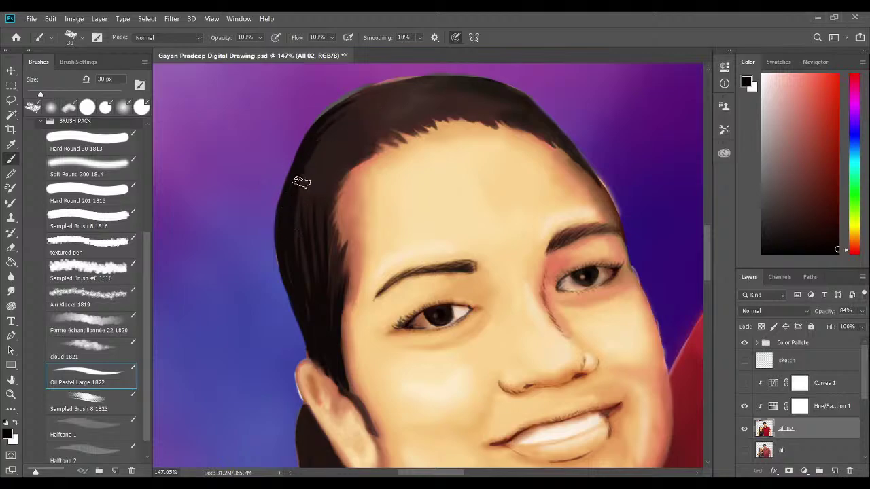
left_click_drag(301, 182, 385, 105)
Fill the hair between the left-hand outer edge and the forehead with downward-curving black strands.
left_click_drag(416, 142, 367, 155)
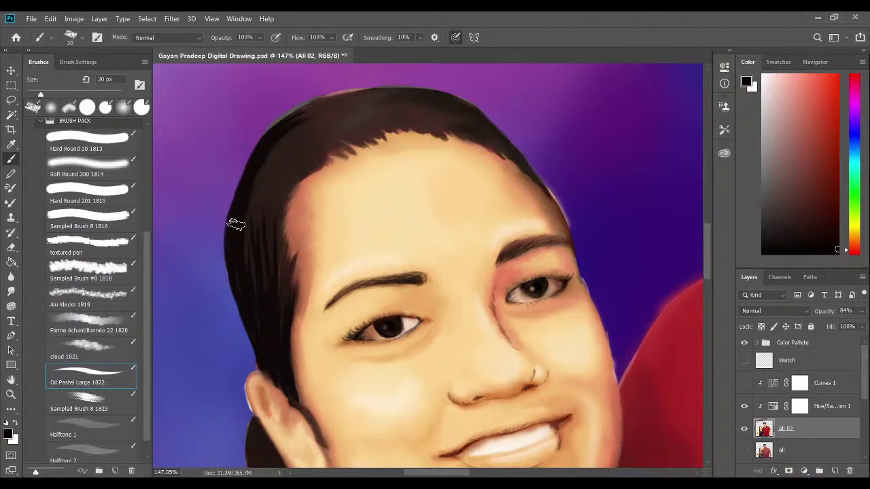
mouse_move(253, 265)
left_mouse_down()
mouse_move(302, 123)
mouse_move(252, 249)
mouse_move(271, 151)
mouse_move(253, 240)
mouse_move(268, 155)
mouse_move(256, 225)
left_mouse_up()
left_click_drag(300, 149, 264, 235)
mouse_move(273, 190)
left_mouse_down()
mouse_move(285, 216)
mouse_move(248, 265)
left_mouse_up()
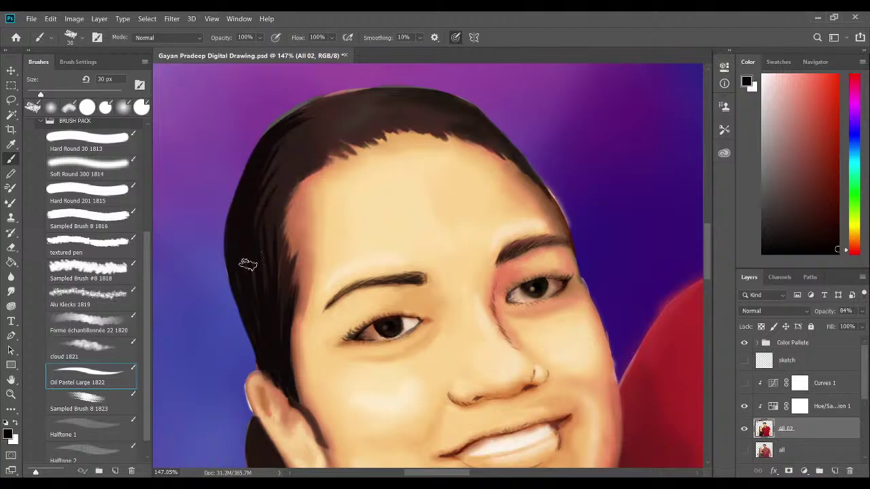
left_click_drag(298, 170, 263, 236)
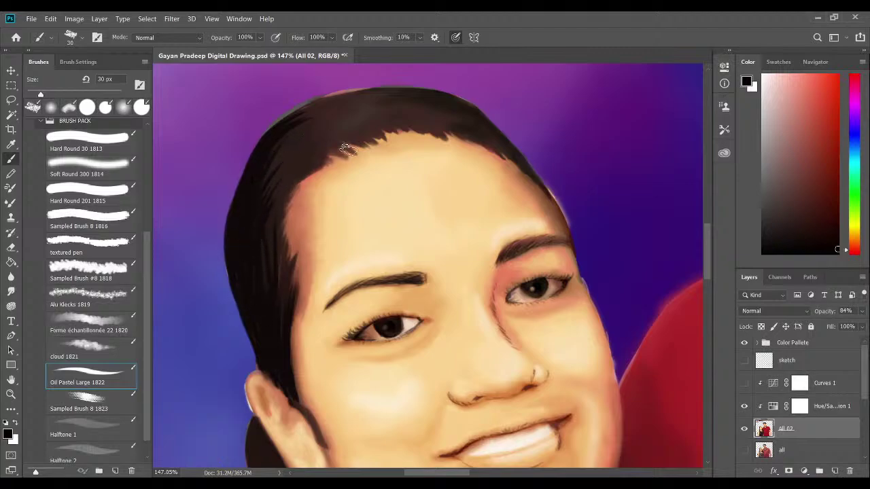
Define the woman's left-hand hairline with short tapered black strokes over the forehead, undoing the misplaced ones.
left_click_drag(469, 173, 429, 161)
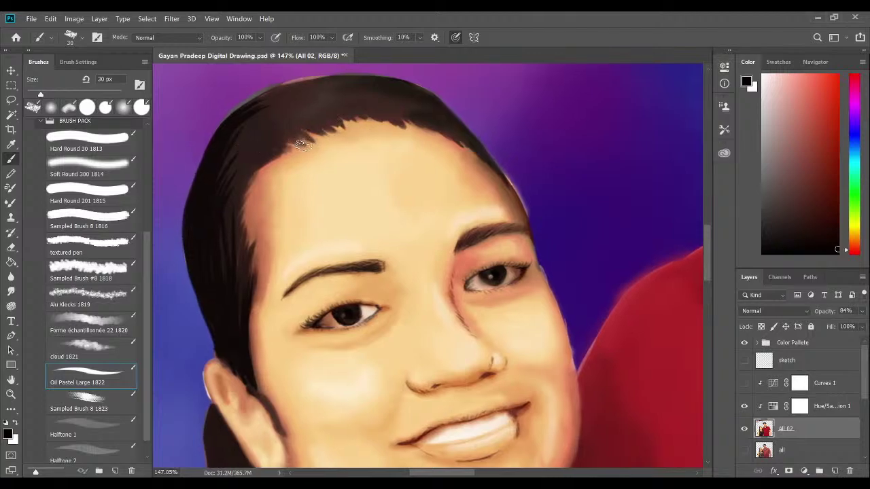
left_click_drag(264, 146, 297, 147)
left_click_drag(292, 133, 303, 144)
left_click_drag(266, 97, 251, 109)
key("ctrl+z")
key("ctrl+z")
mouse_move(258, 136)
left_mouse_down()
mouse_move(288, 147)
mouse_move(310, 141)
left_mouse_up()
mouse_move(264, 146)
left_mouse_down()
mouse_move(289, 143)
mouse_move(239, 146)
mouse_move(284, 152)
mouse_move(242, 155)
mouse_move(265, 163)
left_mouse_up()
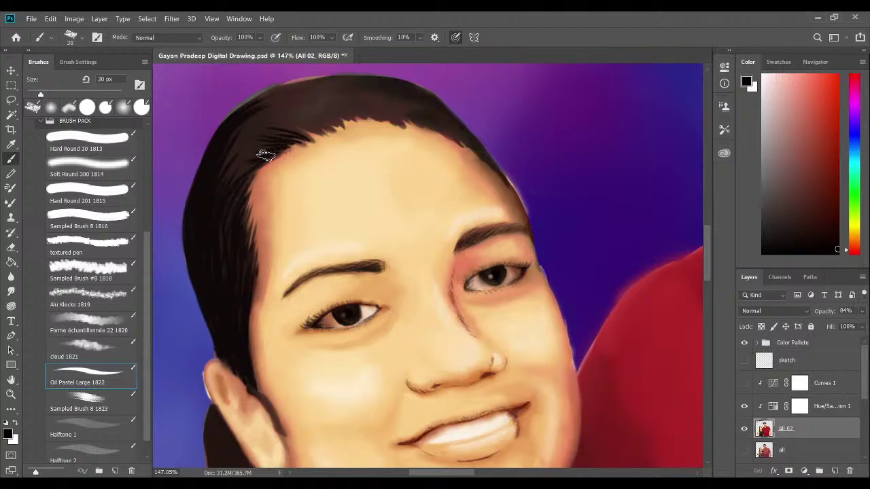
Sweep black strands back from the left-hand hairline and darken the narrow band of hair on the right-hand side.
left_click_drag(267, 155, 232, 196)
left_click_drag(280, 140, 214, 200)
left_click_drag(447, 134, 470, 154)
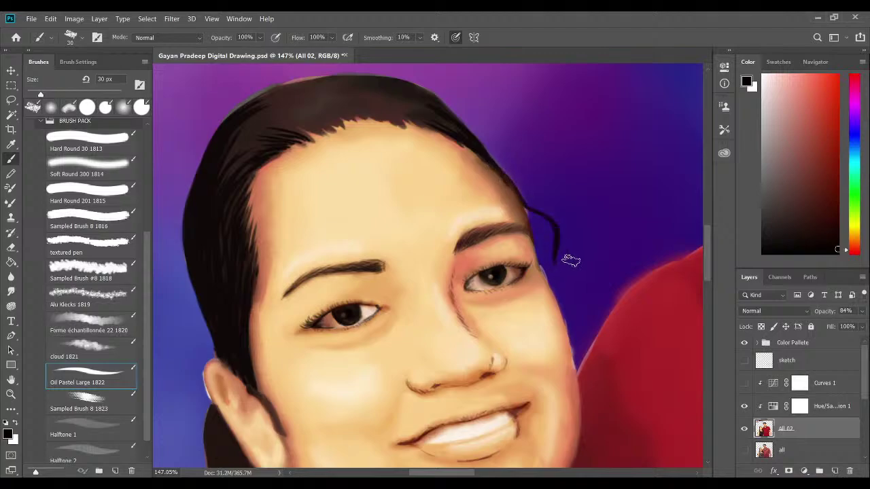
Try a loose curved black strand beside the woman's right-hand temple, redoing it in several shapes.
mouse_move(520, 199)
left_mouse_down()
mouse_move(544, 200)
mouse_move(540, 241)
left_mouse_up()
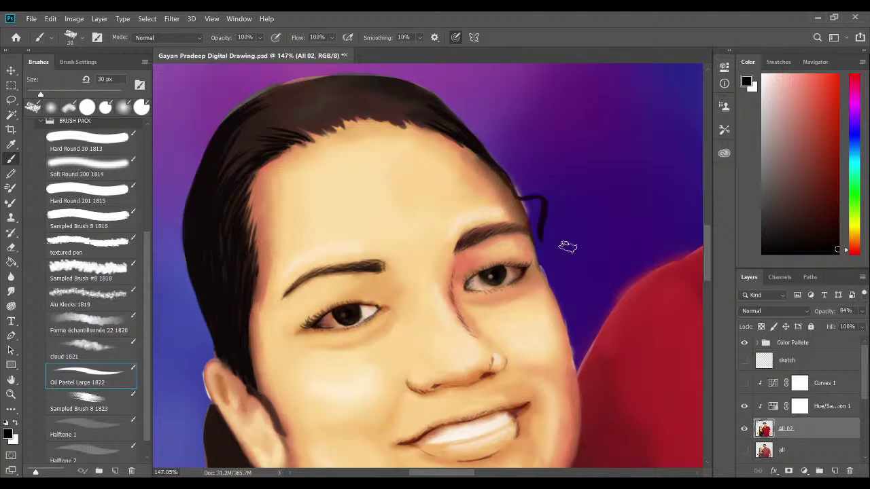
mouse_move(480, 227)
left_mouse_down()
mouse_move(471, 121)
mouse_move(501, 232)
left_mouse_up()
key("ctrl+z")
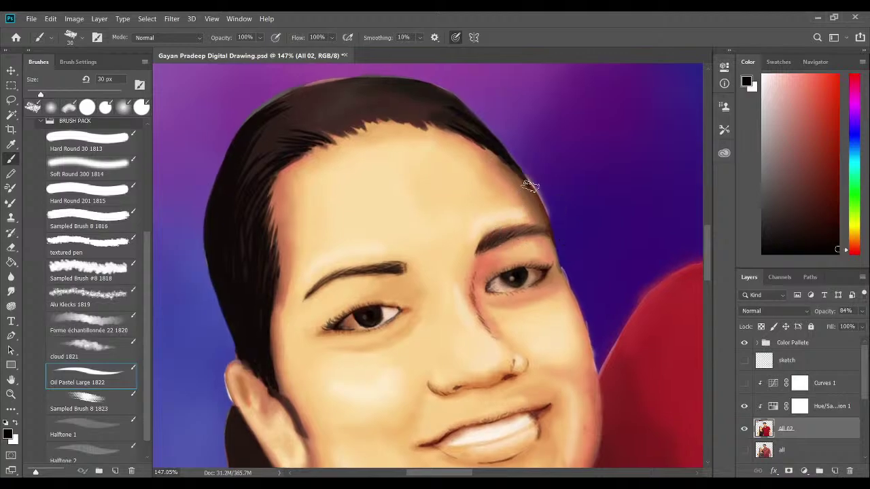
key("ctrl+shift+z")
key("ctrl+z")
left_click_drag(523, 179, 557, 261)
key("ctrl+z")
key("ctrl+shift+z")
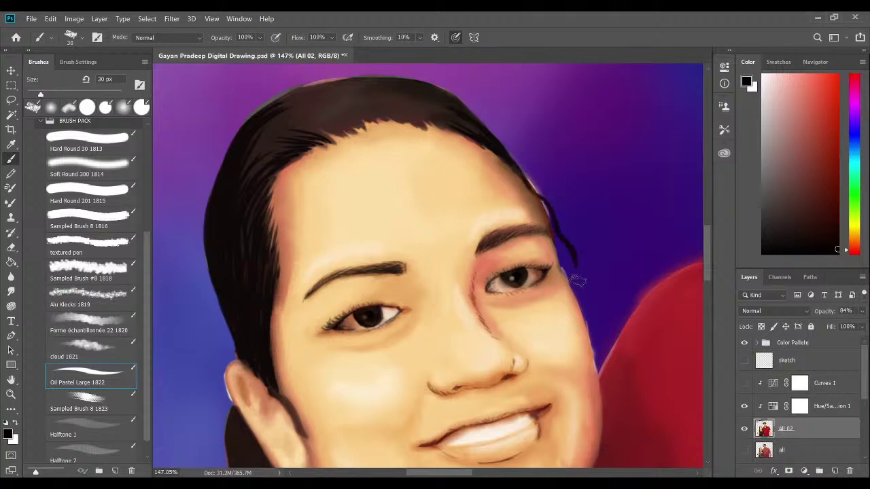
key("ctrl+z")
key("ctrl+shift+z")
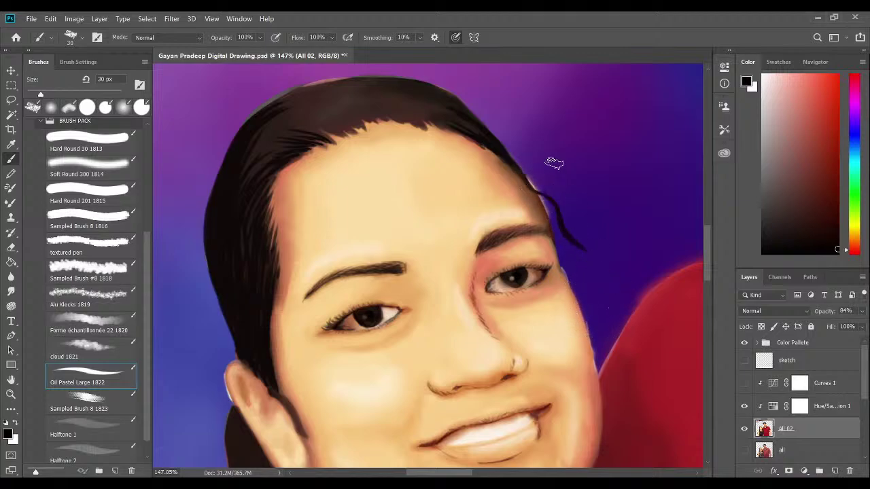
scroll(554, 170, "down", 10)
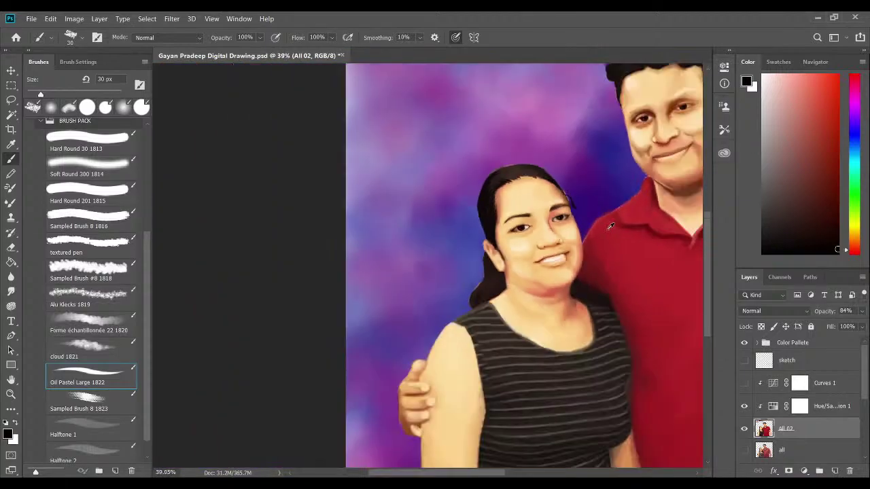
scroll(378, 281, "up", 2)
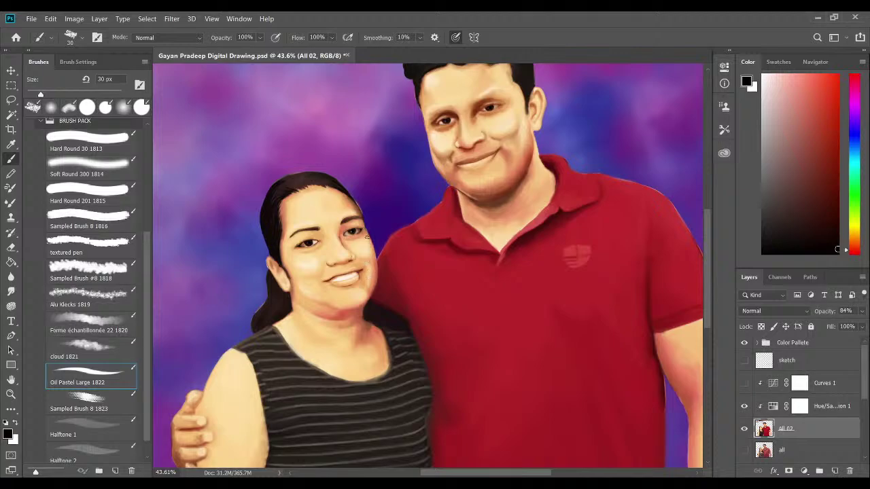
Darken the right-hand slope of the woman's crown with short black strands, undoing the stray stroke above the head.
scroll(368, 228, "up", 3)
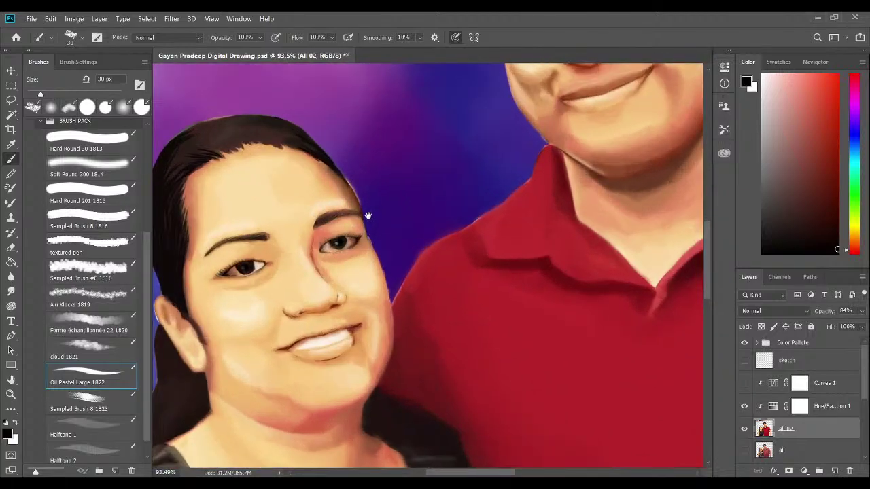
left_click_drag(358, 222, 401, 279)
scroll(388, 268, "up", 3)
left_click_drag(360, 252, 482, 288)
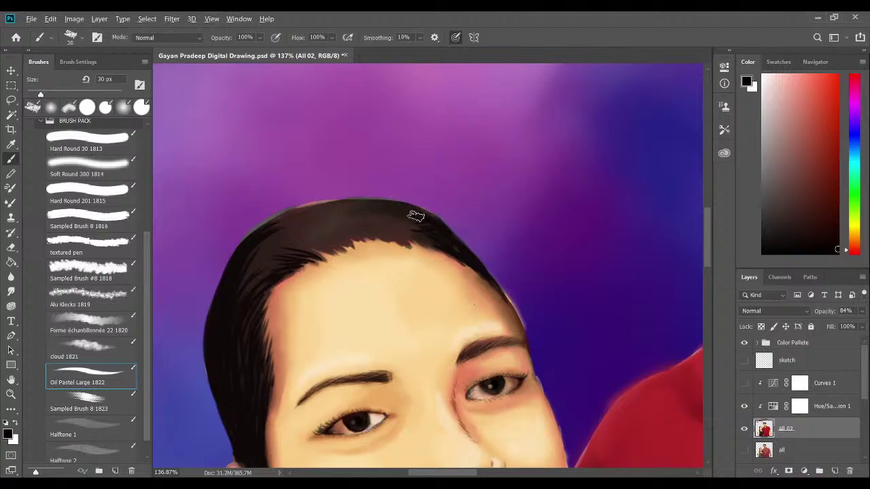
scroll(416, 216, "up", 2)
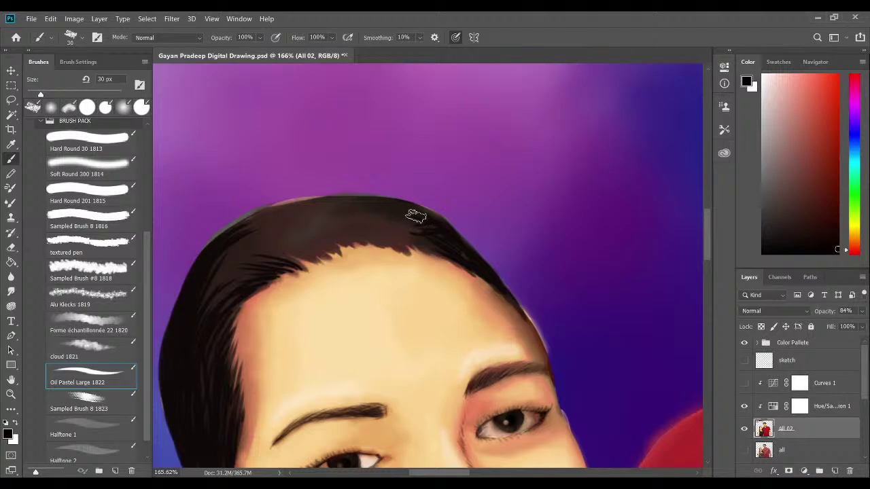
mouse_move(431, 213)
left_mouse_down()
mouse_move(415, 210)
mouse_move(439, 195)
left_mouse_up()
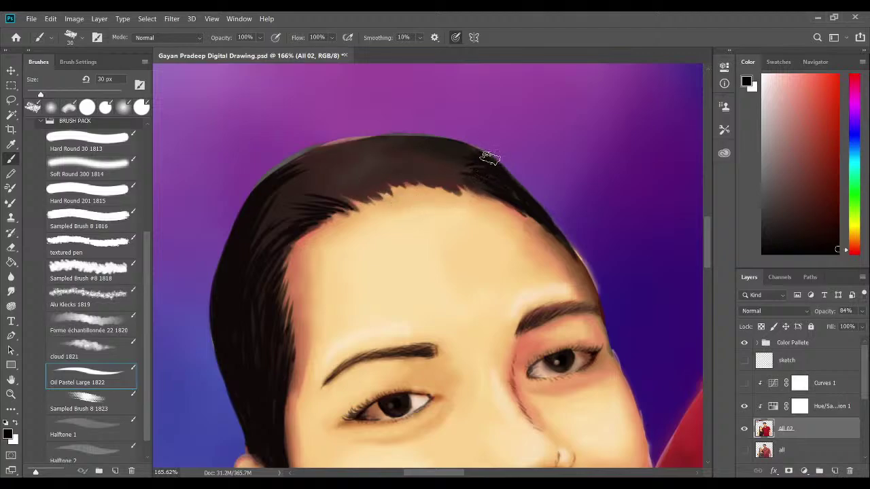
mouse_move(458, 154)
left_mouse_down()
mouse_move(495, 169)
mouse_move(447, 144)
mouse_move(487, 170)
mouse_move(437, 151)
mouse_move(495, 171)
left_mouse_up()
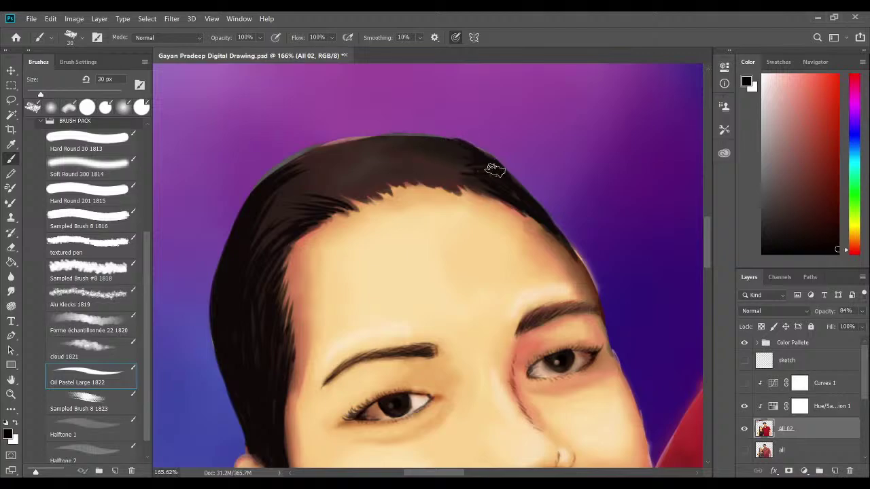
mouse_move(443, 140)
left_mouse_down()
mouse_move(485, 155)
mouse_move(491, 168)
left_mouse_up()
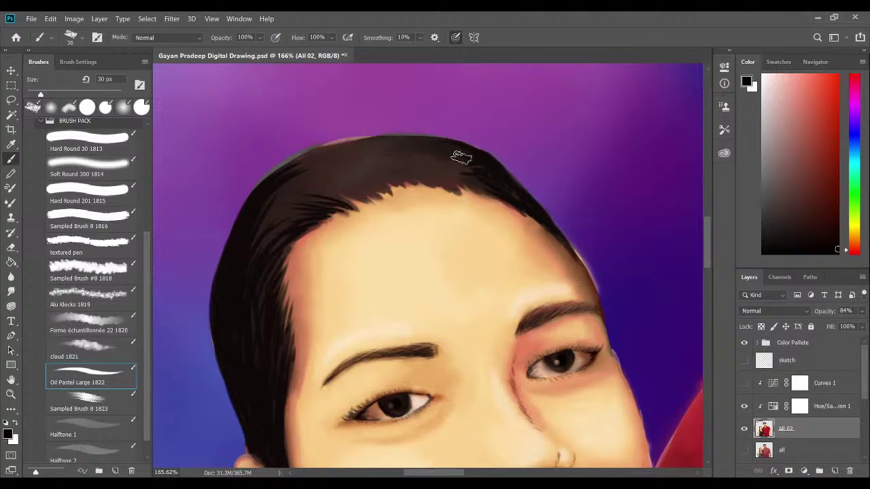
left_click_drag(469, 152, 381, 157)
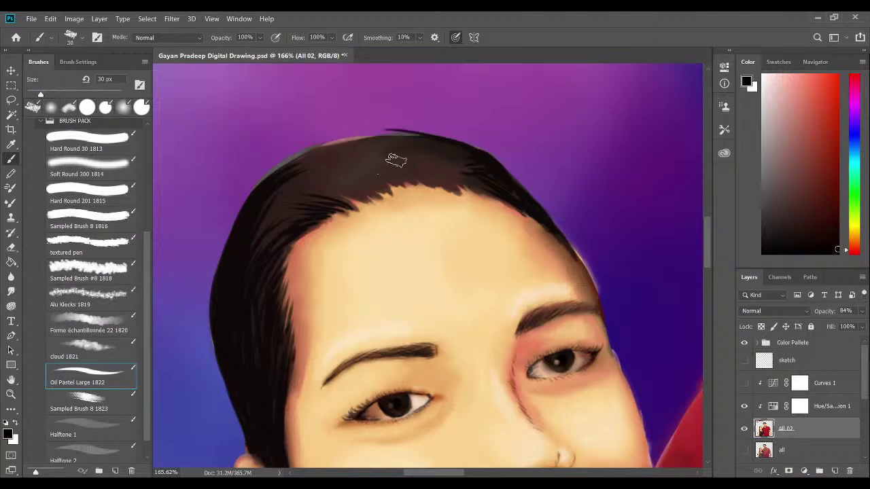
key("ctrl+z")
Outline the top edge of the woman's hair with long black strokes from the left-hand side across the crown.
left_click_drag(271, 175, 328, 149)
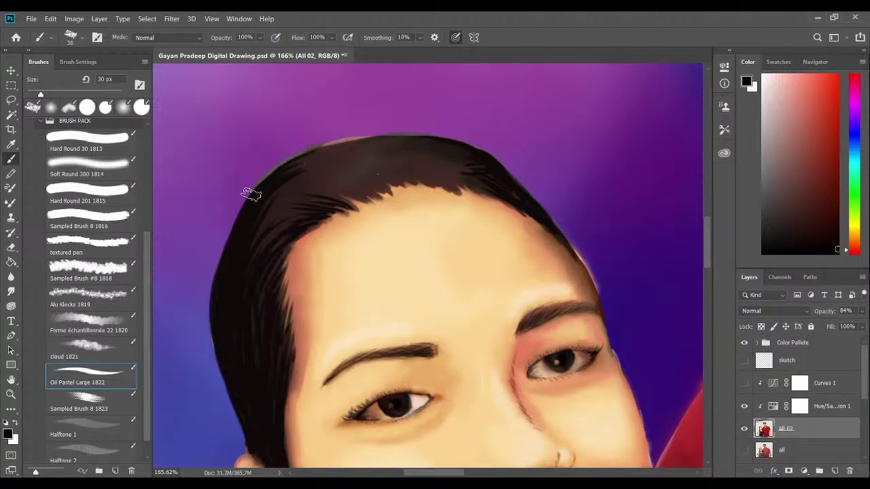
left_click_drag(269, 177, 425, 137)
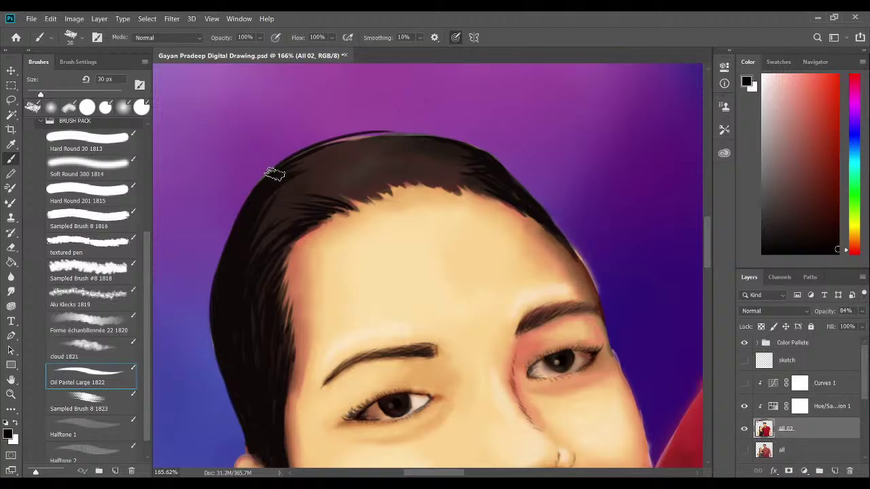
left_click_drag(275, 175, 428, 145)
mouse_move(318, 145)
left_mouse_down()
mouse_move(357, 131)
mouse_move(424, 140)
left_mouse_up()
key("ctrl+z")
key("ctrl+z")
left_click_drag(285, 167, 399, 137)
left_click_drag(314, 150, 445, 144)
left_click_drag(346, 146, 440, 144)
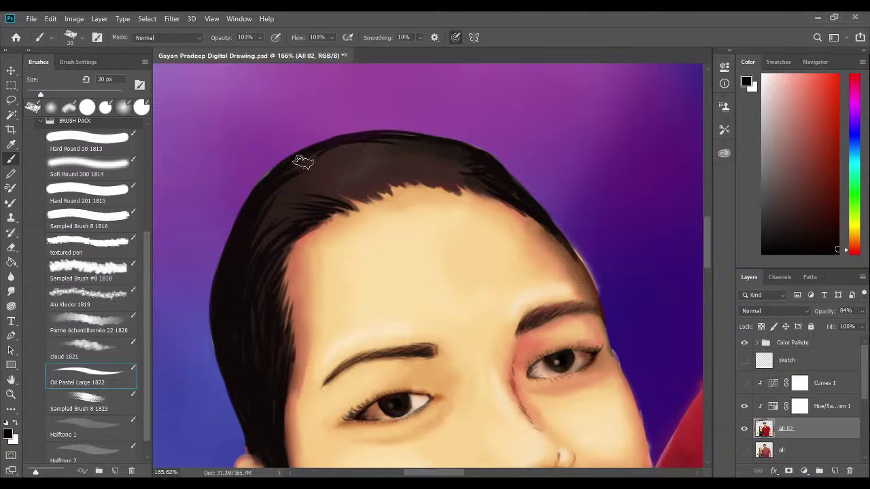
Add tapered black strands from the left-hand crown toward the forehead and short ones rising from the central hairline.
left_click_drag(302, 162, 349, 171)
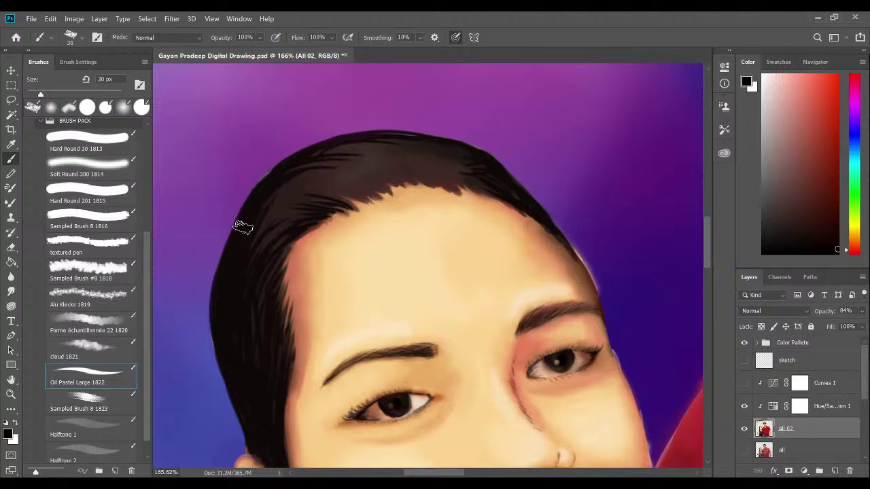
mouse_move(243, 227)
left_mouse_down()
mouse_move(335, 193)
mouse_move(348, 201)
left_mouse_up()
mouse_move(249, 244)
left_mouse_down()
mouse_move(320, 185)
mouse_move(300, 203)
left_mouse_up()
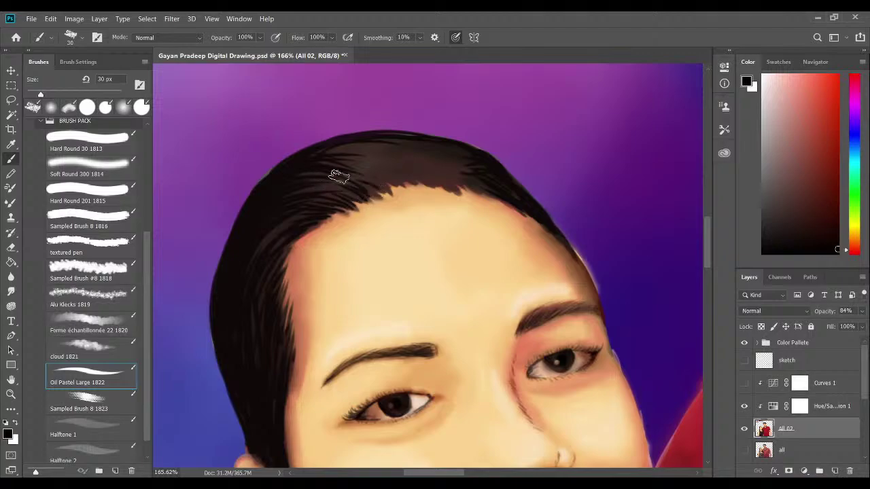
mouse_move(381, 182)
left_mouse_down()
mouse_move(407, 174)
mouse_move(408, 159)
mouse_move(395, 182)
mouse_move(422, 161)
mouse_move(407, 174)
mouse_move(412, 182)
mouse_move(437, 175)
left_mouse_up()
mouse_move(444, 186)
left_mouse_down()
mouse_move(462, 176)
mouse_move(451, 185)
mouse_move(462, 183)
left_mouse_up()
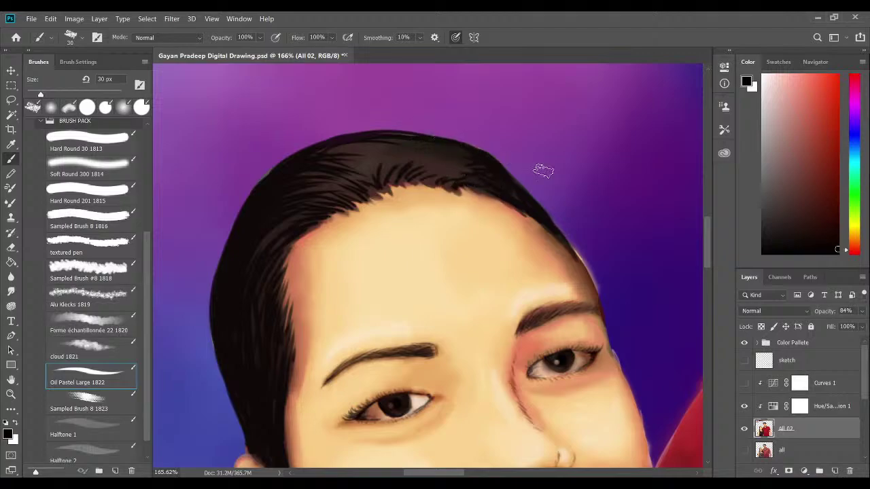
Fill the brown area between the central hairline and the crown with dense black strands, extending toward the right-hand side.
left_click_drag(444, 187, 491, 184)
left_click_drag(428, 174, 504, 181)
mouse_move(432, 168)
left_mouse_down()
mouse_move(466, 178)
mouse_move(470, 157)
mouse_move(465, 167)
left_mouse_up()
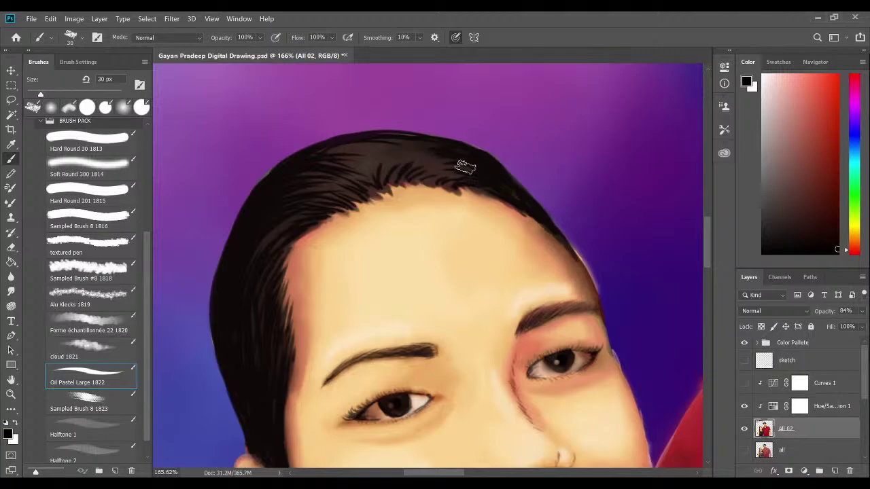
mouse_move(391, 159)
left_mouse_down()
mouse_move(452, 151)
mouse_move(450, 163)
mouse_move(404, 172)
mouse_move(437, 157)
mouse_move(461, 160)
mouse_move(421, 167)
mouse_move(467, 158)
mouse_move(477, 172)
mouse_move(432, 180)
mouse_move(454, 164)
mouse_move(496, 178)
mouse_move(474, 188)
mouse_move(524, 196)
left_mouse_up()
left_click_drag(470, 170, 508, 187)
mouse_move(413, 164)
left_mouse_down()
mouse_move(429, 148)
mouse_move(454, 159)
left_mouse_up()
mouse_move(388, 174)
left_mouse_down()
mouse_move(436, 157)
mouse_move(401, 167)
mouse_move(389, 149)
mouse_move(415, 141)
mouse_move(435, 159)
mouse_move(409, 176)
mouse_move(422, 151)
mouse_move(445, 157)
mouse_move(420, 179)
mouse_move(450, 157)
mouse_move(467, 173)
mouse_move(443, 177)
mouse_move(455, 169)
mouse_move(475, 178)
mouse_move(396, 179)
mouse_move(414, 143)
mouse_move(419, 160)
mouse_move(380, 171)
mouse_move(392, 140)
mouse_move(405, 179)
mouse_move(383, 172)
mouse_move(397, 148)
mouse_move(418, 160)
mouse_move(405, 179)
mouse_move(386, 181)
mouse_move(375, 150)
mouse_move(390, 141)
mouse_move(401, 166)
mouse_move(384, 180)
mouse_move(367, 152)
mouse_move(372, 143)
mouse_move(381, 150)
mouse_move(374, 163)
mouse_move(332, 169)
mouse_move(362, 158)
mouse_move(327, 155)
mouse_move(374, 189)
mouse_move(371, 162)
mouse_move(334, 144)
mouse_move(347, 161)
mouse_move(378, 170)
mouse_move(374, 148)
mouse_move(345, 143)
mouse_move(373, 151)
mouse_move(333, 156)
left_mouse_up()
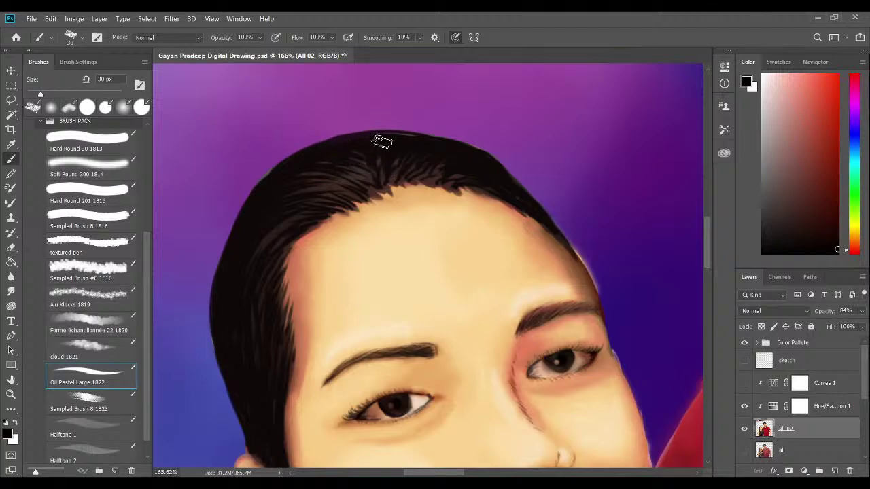
Outline the outer edge of the hair behind the woman's ear down to the shoulder with curved black strokes.
key("space")
left_click_drag(329, 313, 377, 196)
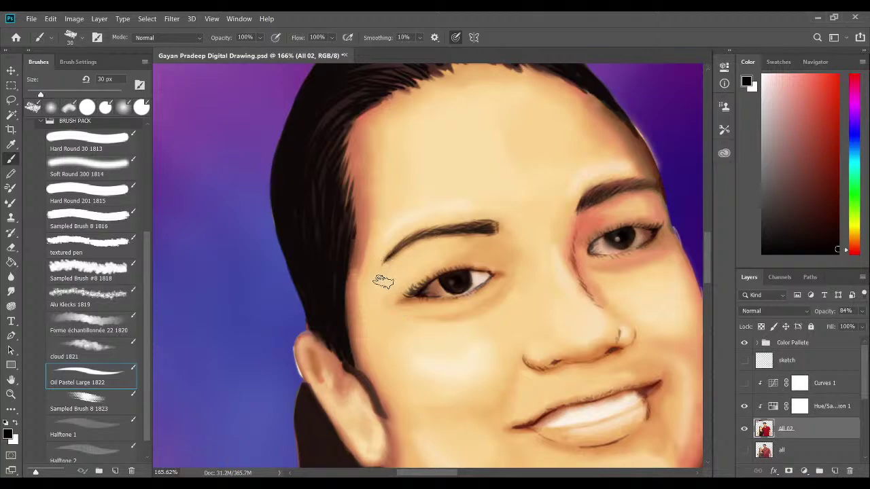
left_click_drag(360, 334, 338, 225)
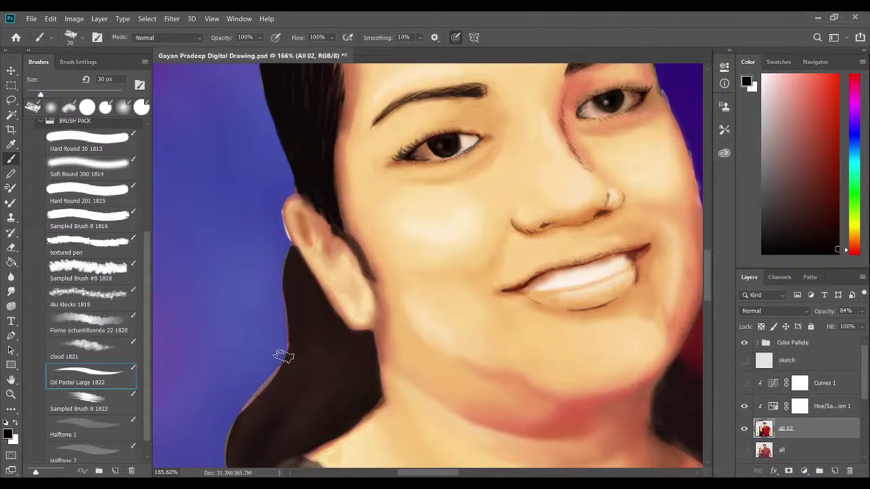
left_click_drag(314, 361, 321, 252)
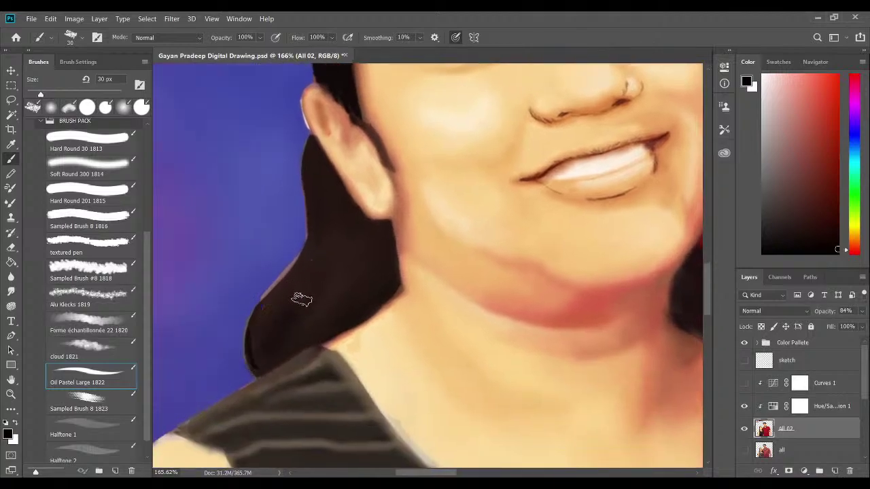
mouse_move(265, 290)
left_mouse_down()
mouse_move(276, 325)
mouse_move(252, 361)
mouse_move(355, 256)
mouse_move(256, 328)
mouse_move(289, 276)
mouse_move(303, 272)
mouse_move(264, 306)
mouse_move(323, 250)
mouse_move(265, 312)
mouse_move(270, 295)
mouse_move(250, 337)
mouse_move(332, 241)
mouse_move(280, 291)
mouse_move(319, 194)
mouse_move(303, 251)
mouse_move(308, 145)
mouse_move(236, 297)
mouse_move(310, 215)
mouse_move(312, 148)
mouse_move(309, 241)
mouse_move(272, 267)
mouse_move(316, 146)
mouse_move(282, 328)
left_mouse_up()
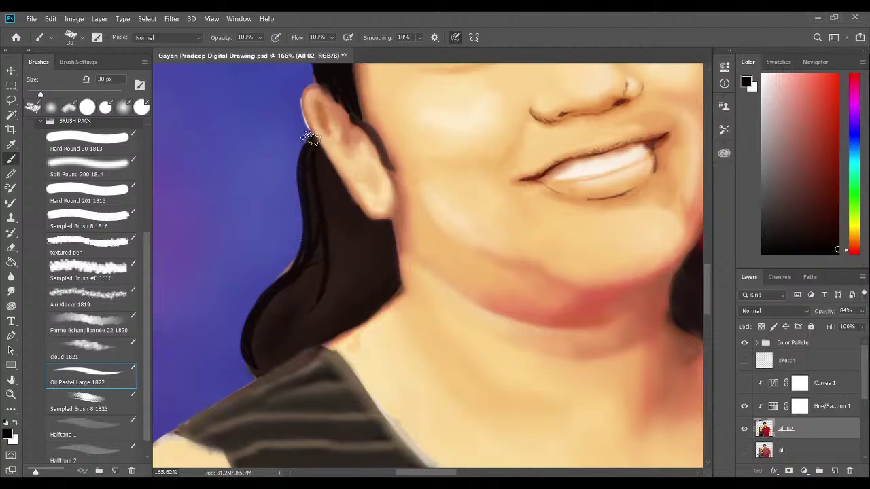
Draw short black strands falling from behind the ear and earlobe into the lower hair, darkening its neck-side edge.
mouse_move(317, 141)
left_mouse_down()
mouse_move(316, 187)
mouse_move(317, 149)
mouse_move(338, 236)
left_mouse_up()
mouse_move(322, 166)
left_mouse_down()
mouse_move(328, 214)
mouse_move(328, 163)
mouse_move(355, 247)
left_mouse_up()
left_click_drag(343, 192, 362, 248)
left_click_drag(353, 211, 377, 251)
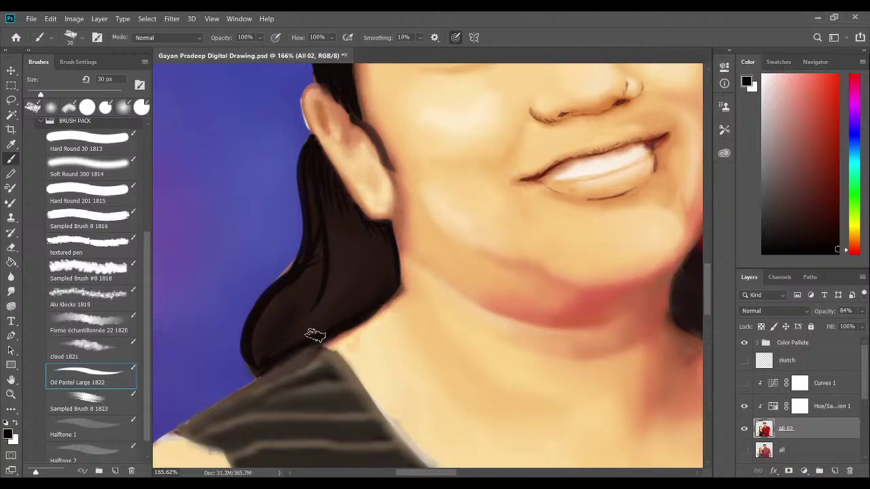
Sweep curved black strands up from the shoulder through the rounded lower part of the hair.
mouse_move(315, 336)
left_mouse_down()
mouse_move(342, 252)
mouse_move(302, 338)
mouse_move(333, 274)
left_mouse_up()
mouse_move(259, 363)
left_mouse_down()
mouse_move(289, 303)
mouse_move(267, 362)
mouse_move(314, 288)
left_mouse_up()
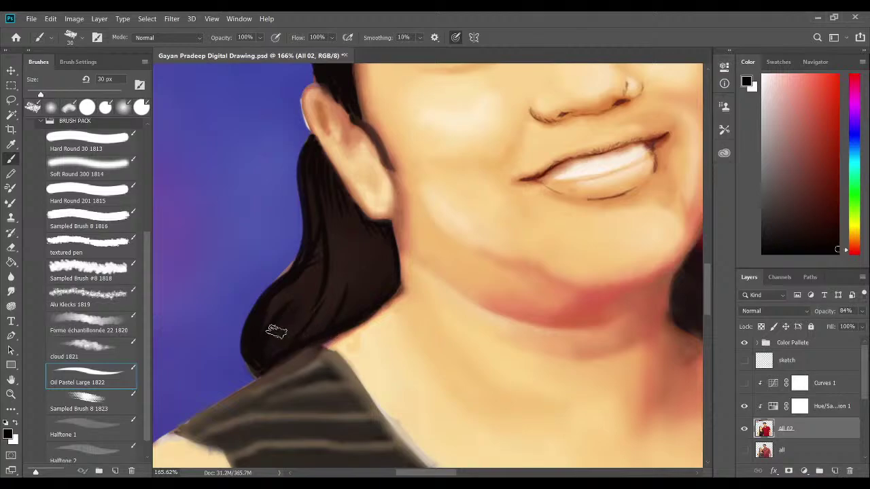
left_click_drag(278, 331, 334, 276)
left_click_drag(274, 338, 287, 328)
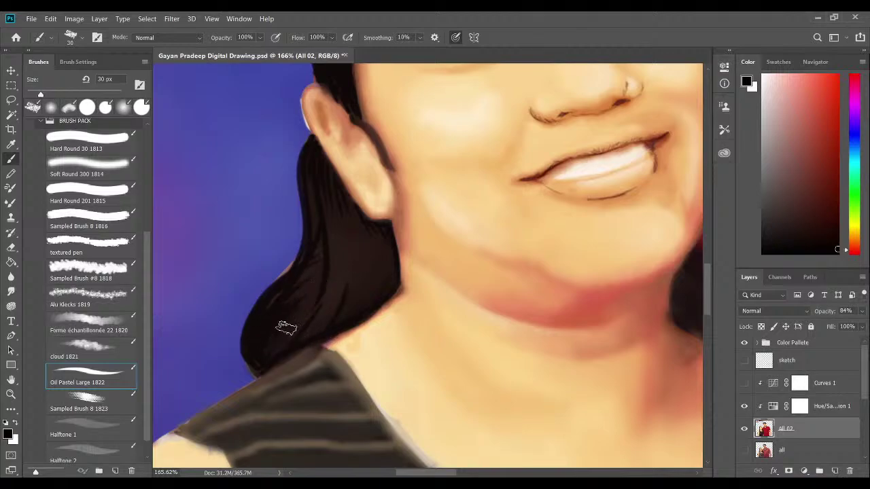
mouse_move(267, 361)
left_mouse_down()
mouse_move(307, 318)
mouse_move(271, 353)
mouse_move(304, 329)
mouse_move(276, 358)
mouse_move(326, 313)
mouse_move(287, 348)
mouse_move(333, 284)
left_mouse_up()
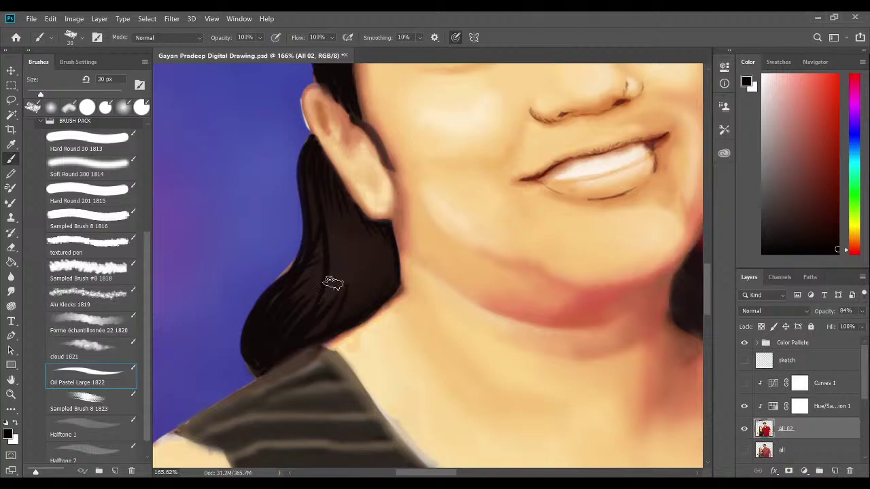
left_click_drag(310, 334, 357, 246)
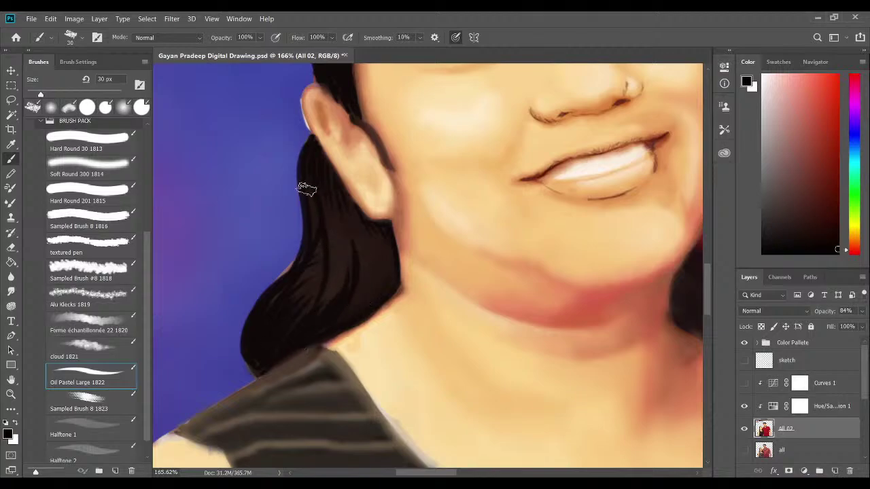
Layer black strands from below the earlobe down through the middle and neck side of the lower hair.
left_click_drag(354, 212, 350, 275)
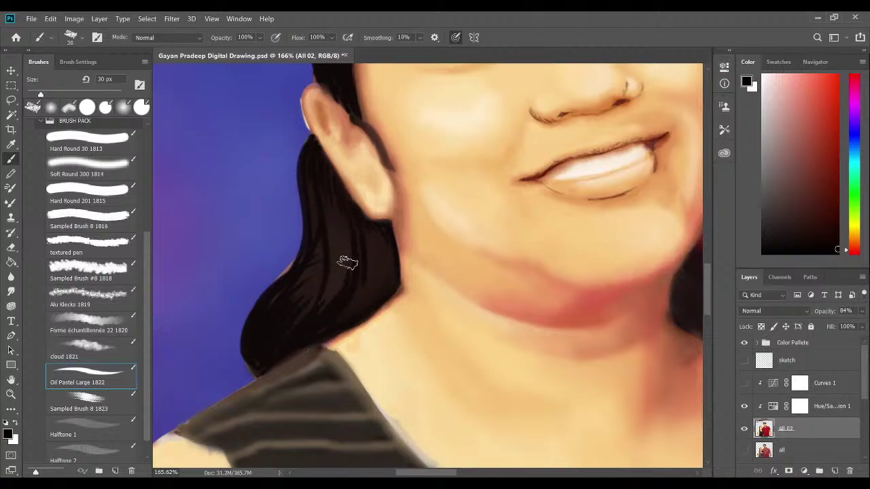
left_click_drag(359, 228, 308, 316)
mouse_move(384, 243)
left_mouse_down()
mouse_move(379, 280)
mouse_move(337, 319)
mouse_move(386, 290)
mouse_move(311, 323)
left_mouse_up()
left_click_drag(340, 266, 322, 310)
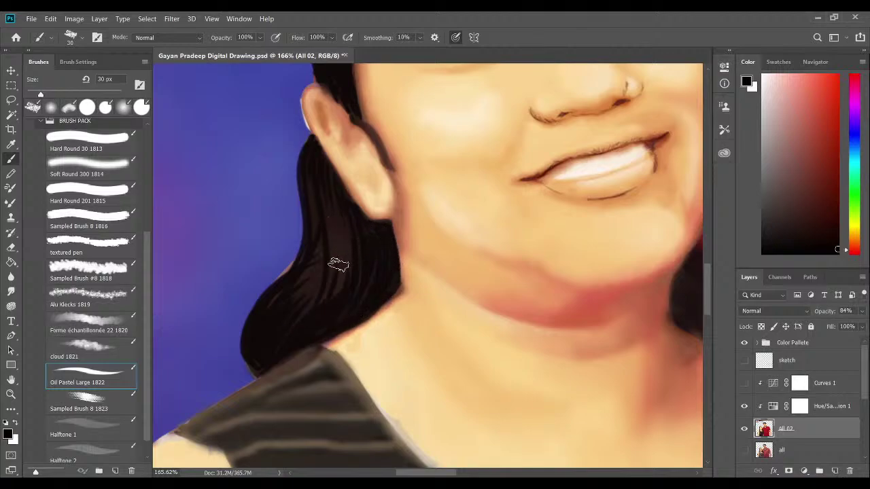
left_click_drag(330, 210, 334, 270)
left_click_drag(328, 189, 320, 308)
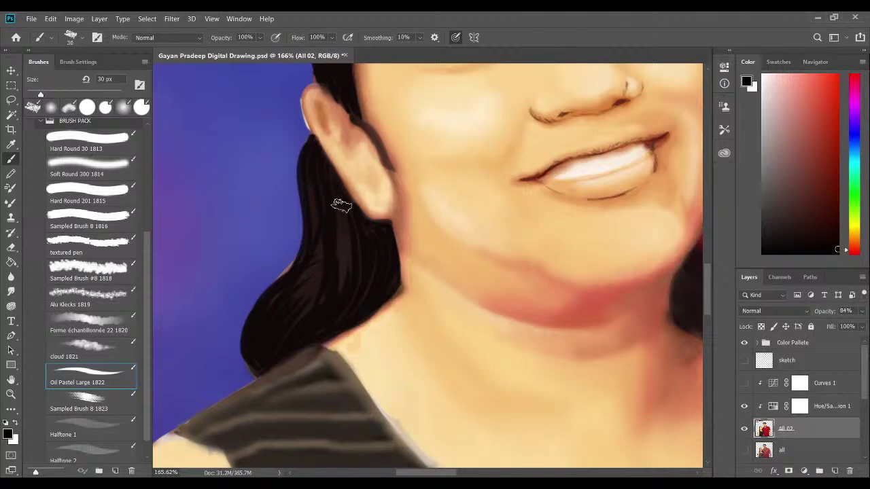
Run long black strands from behind the ear down to the shoulder to deepen the remaining brown gaps.
left_click_drag(342, 206, 296, 339)
left_click_drag(316, 193, 278, 344)
left_click_drag(323, 256, 274, 325)
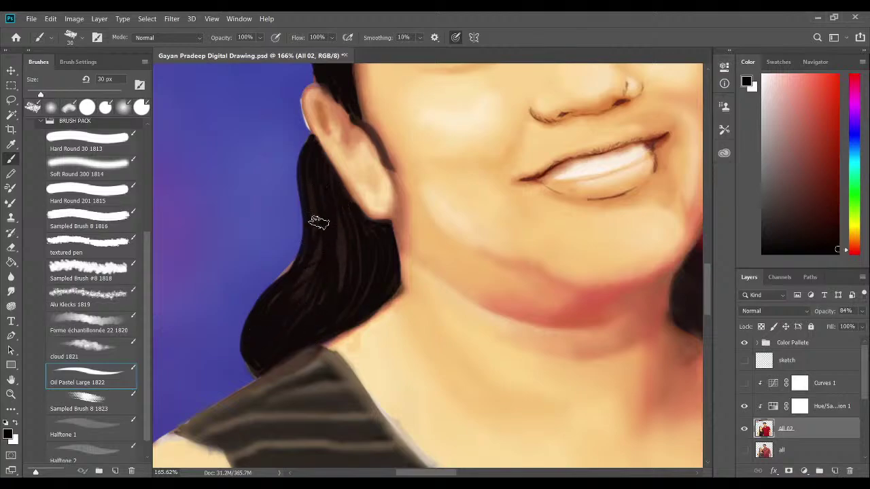
left_click_drag(319, 223, 319, 304)
left_click_drag(339, 247, 316, 323)
left_click_drag(320, 227, 303, 346)
left_click_drag(332, 223, 323, 276)
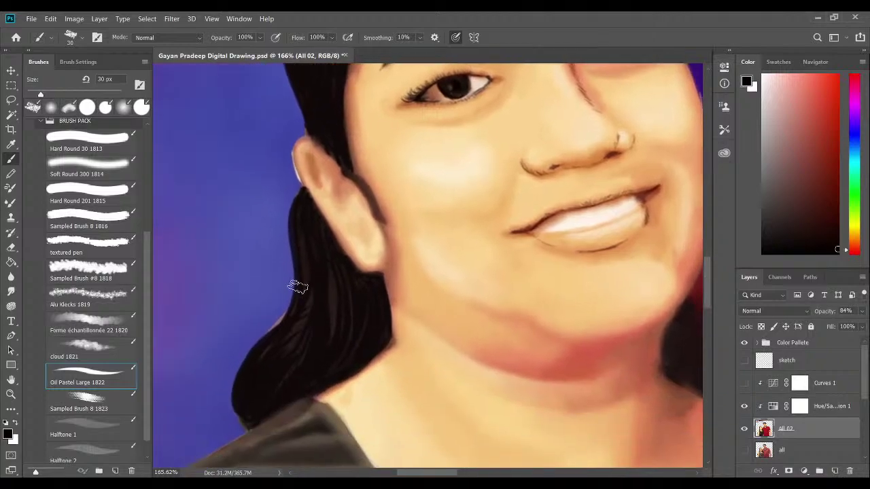
Save the drawing, then check the woman's hair in the full portrait of the couple.
key("ctrl+s")
scroll(301, 262, "down", 7)
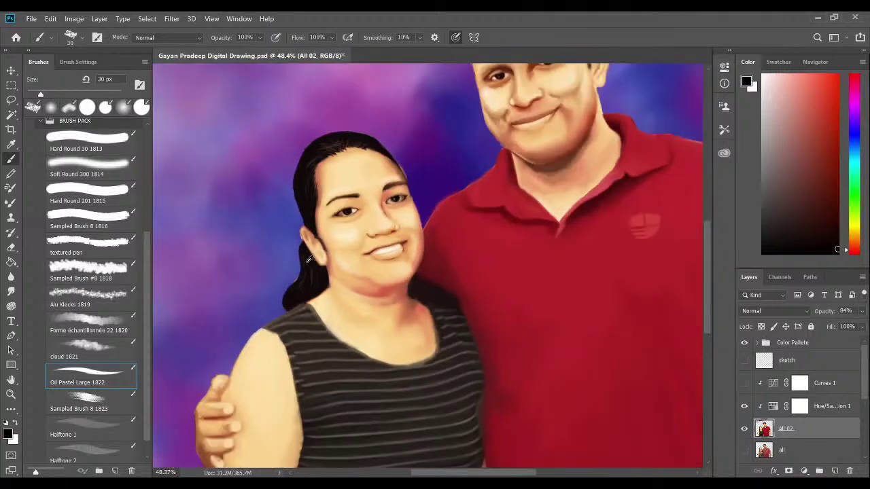
scroll(308, 259, "down", 3)
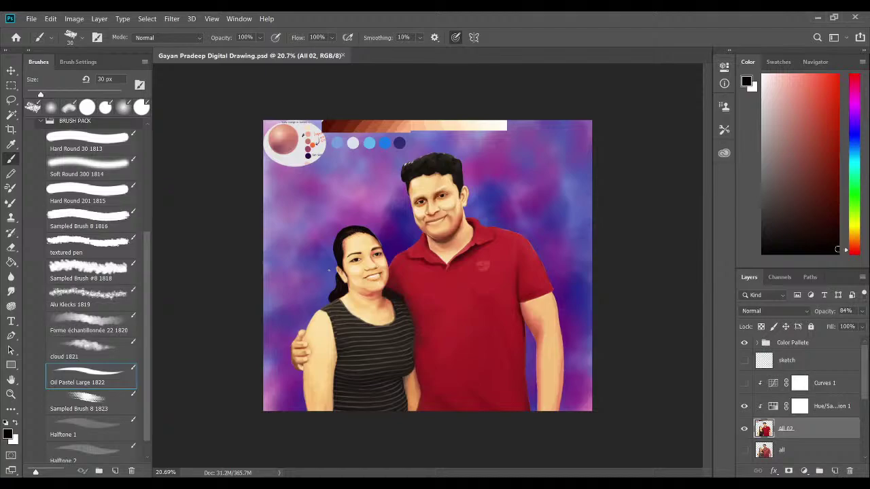
scroll(373, 257, "up", 20)
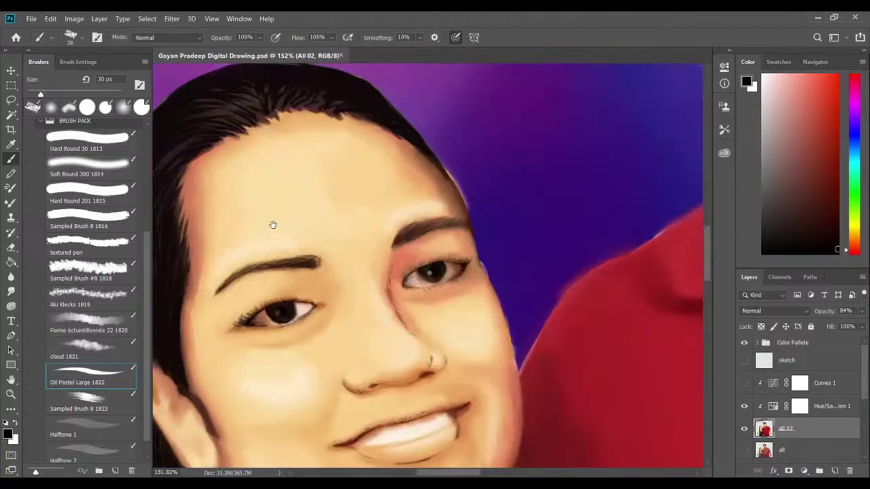
left_click_drag(272, 224, 370, 269)
Blend the black strands above the woman's ear with the Mixer Brush, using sizes of 20 and 15 px.
scroll(316, 227, "up", 3)
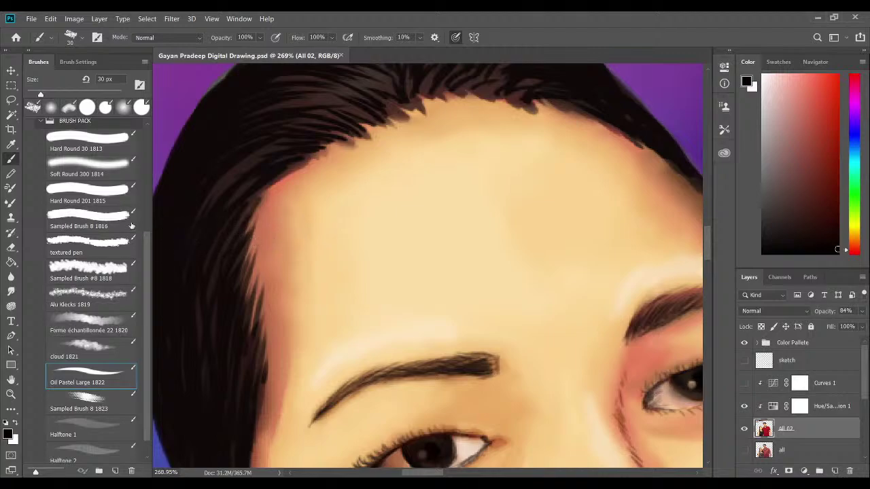
left_click(11, 202)
left_click_drag(255, 270, 266, 149)
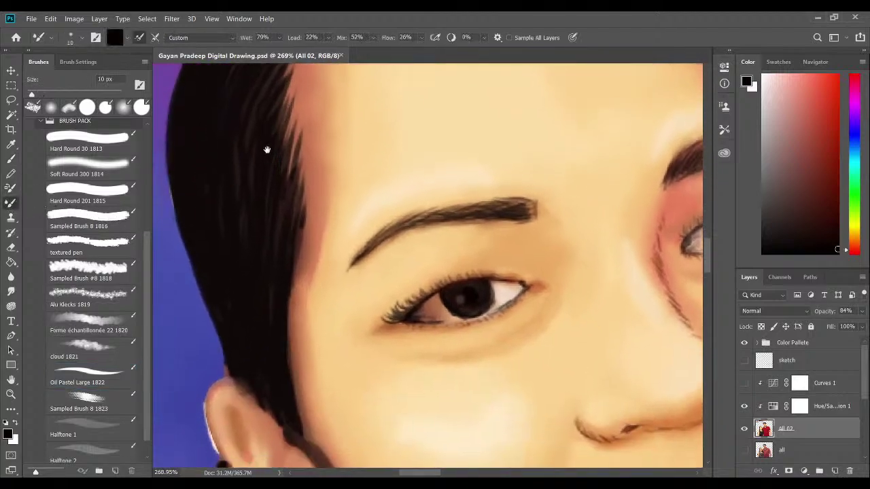
left_click_drag(231, 256, 255, 259)
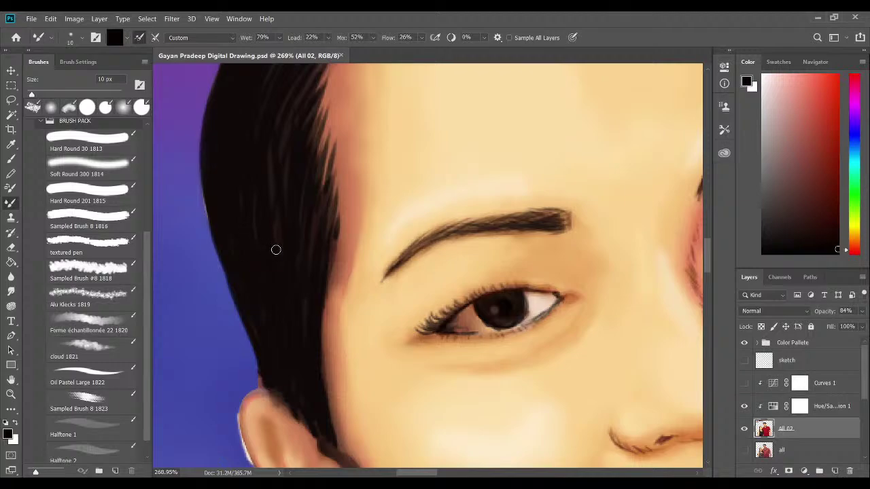
key("bracketright")
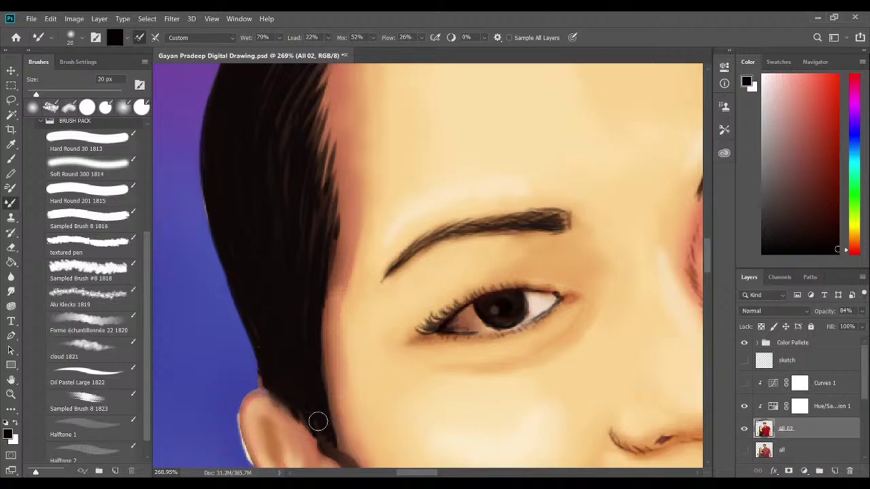
left_click_drag(313, 435, 293, 369)
key("bracketleft")
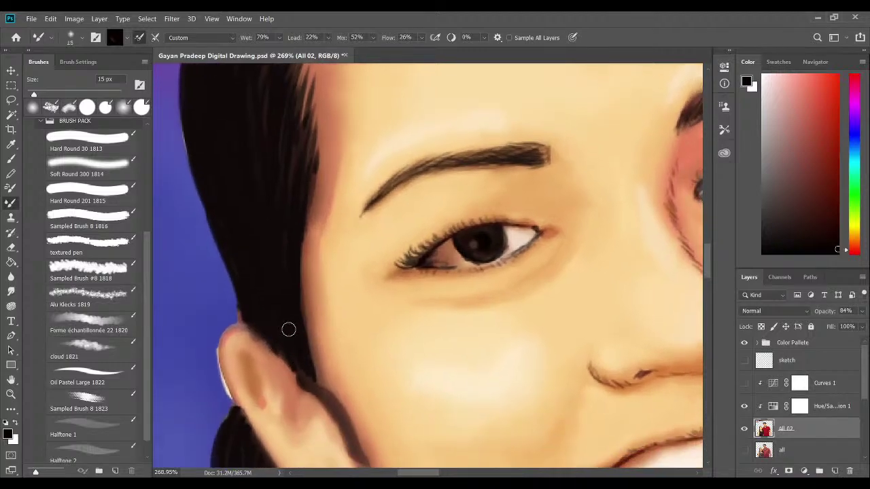
key("bracketleft")
key("bracketright")
left_click_drag(271, 266, 287, 284)
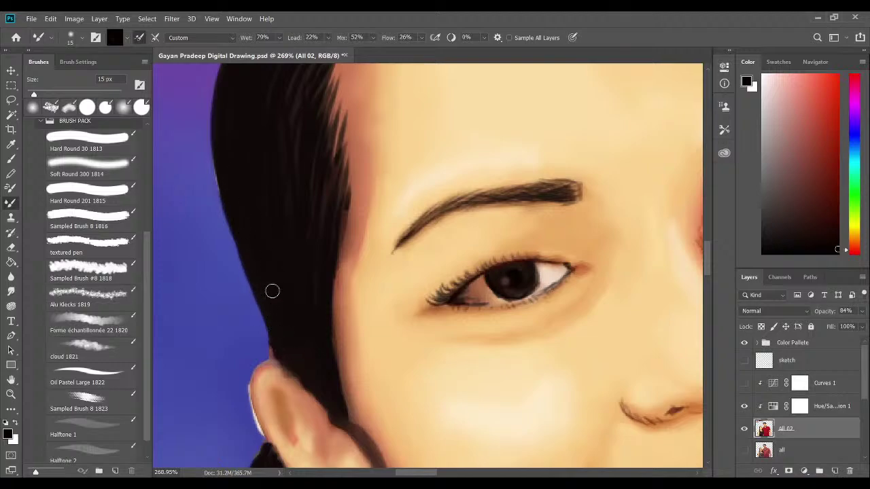
Smooth the hair strands from the temple up the side of the woman's head with the 15 px Mixer Brush.
left_click_drag(321, 211, 326, 325)
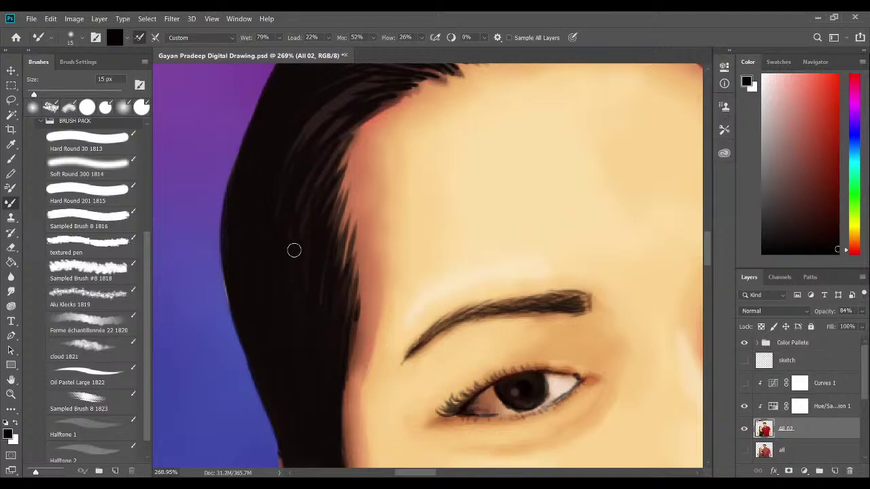
left_click_drag(296, 196, 300, 283)
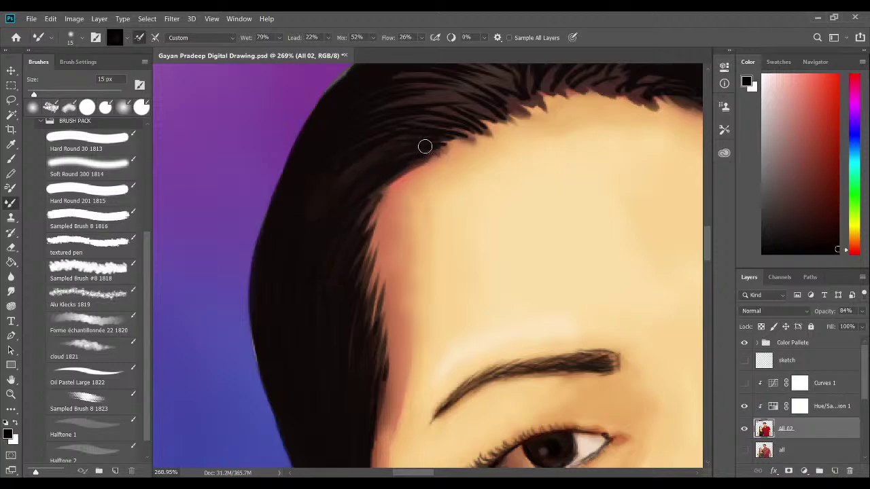
left_click_drag(379, 133, 354, 226)
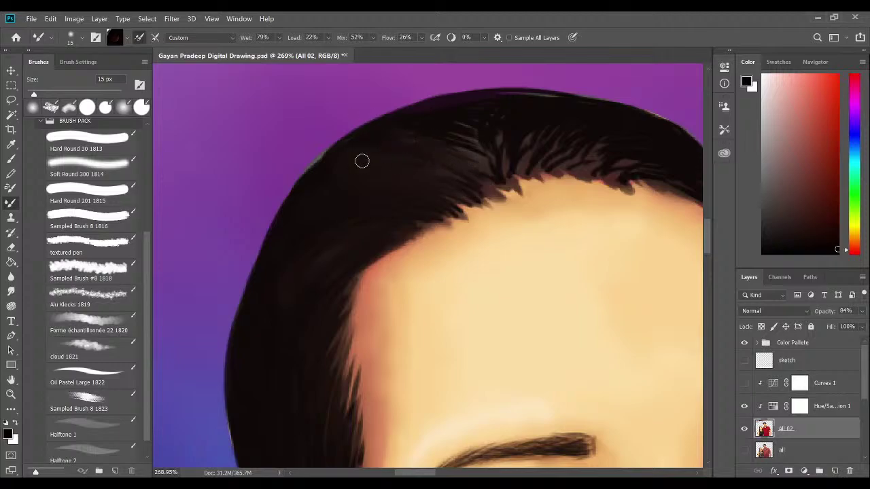
Blend the brown gaps and black strands across the crown and above the forehead into smooth dark hair.
mouse_move(485, 173)
left_mouse_down()
mouse_move(432, 130)
mouse_move(479, 139)
mouse_move(448, 153)
left_mouse_up()
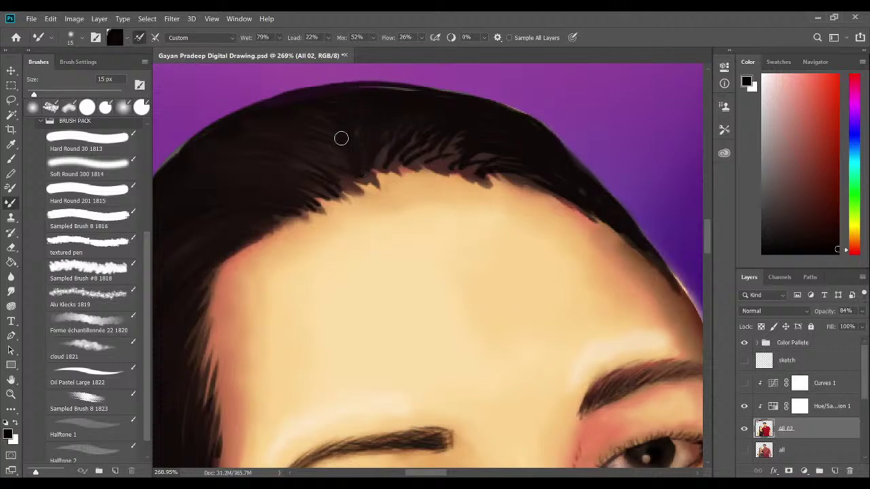
left_click_drag(340, 129, 407, 151)
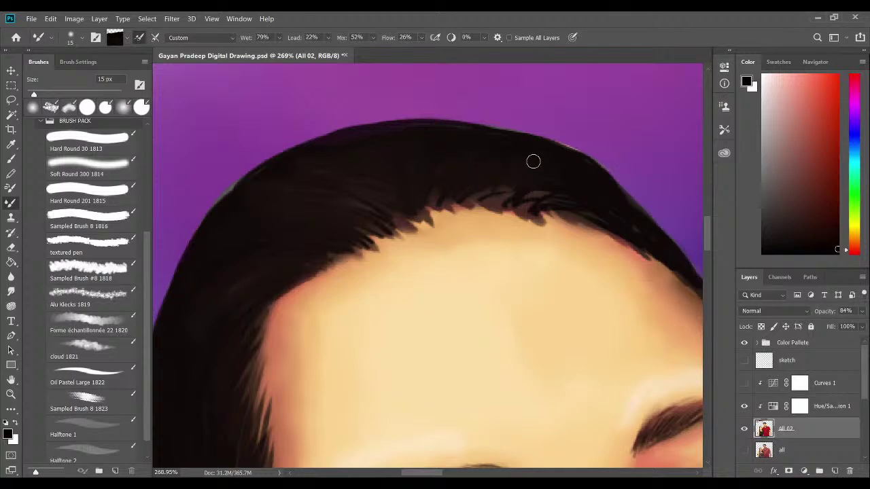
left_click_drag(495, 177, 456, 176)
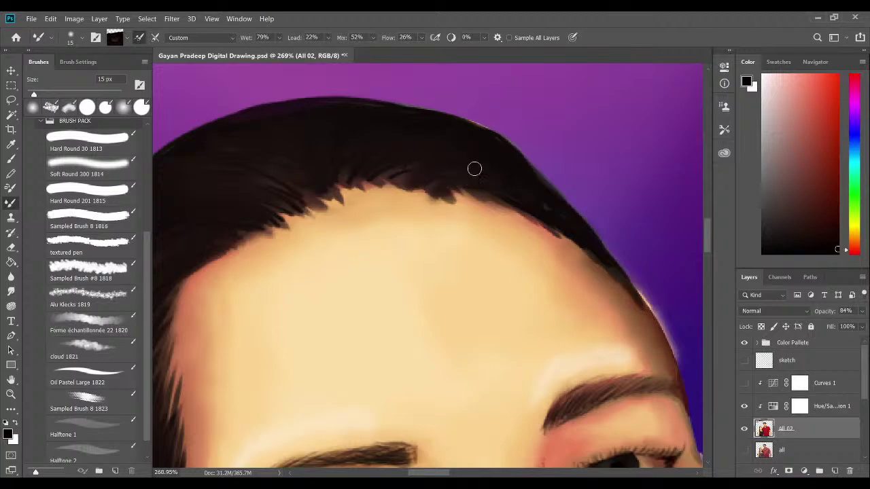
mouse_move(387, 180)
left_mouse_down()
mouse_move(430, 161)
mouse_move(382, 178)
mouse_move(423, 150)
left_mouse_up()
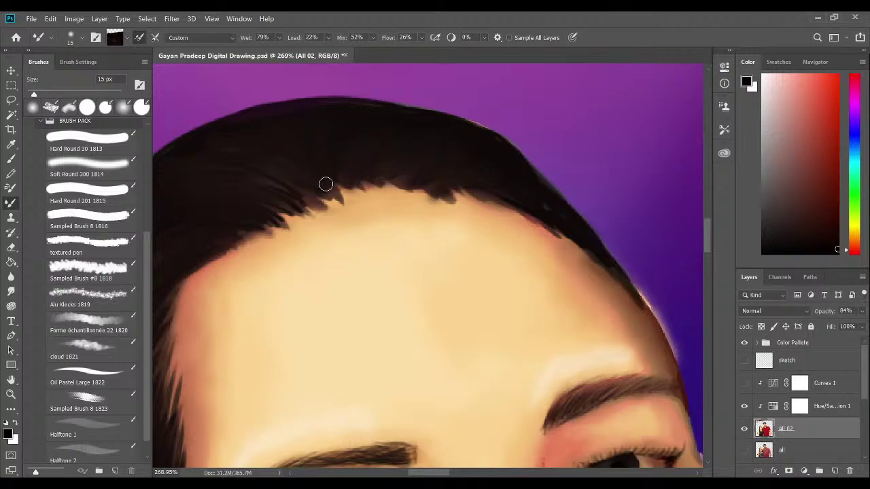
left_click_drag(312, 163, 387, 174)
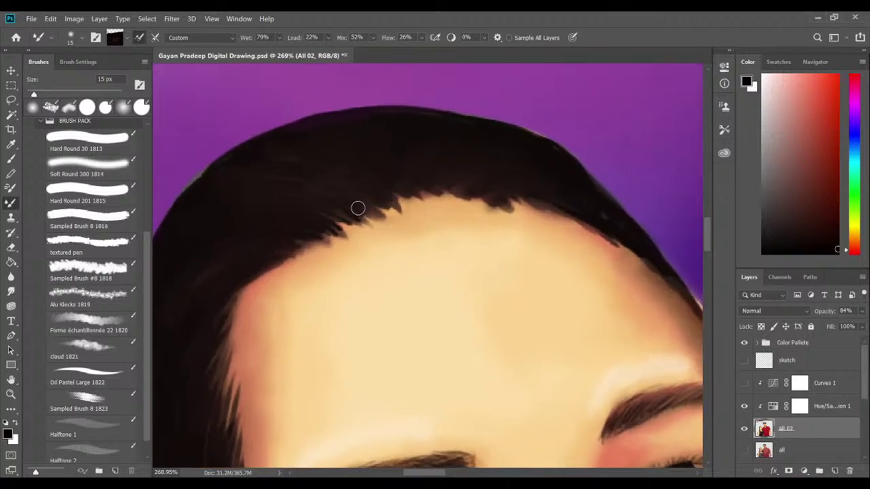
left_click_drag(312, 182, 353, 179)
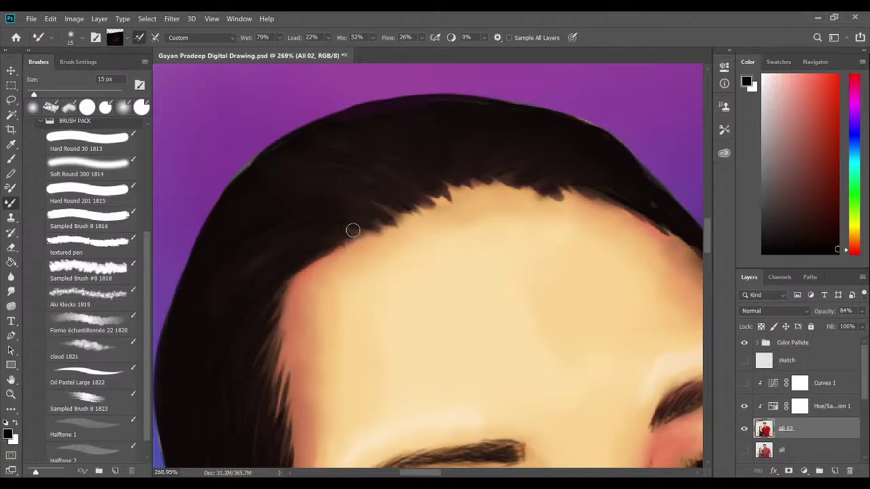
Soften the jagged hairline into the forehead skin with short 15 px Mixer Brush strokes.
left_click(400, 229, "alt")
mouse_move(368, 229)
left_mouse_down()
mouse_move(384, 223)
mouse_move(337, 250)
mouse_move(347, 237)
mouse_move(305, 273)
left_mouse_up()
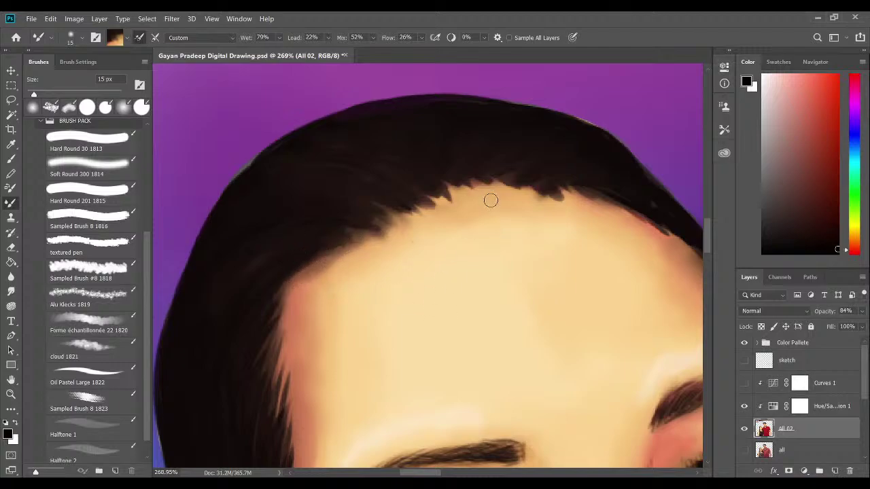
mouse_move(469, 186)
left_mouse_down()
mouse_move(441, 203)
mouse_move(454, 185)
mouse_move(556, 196)
left_mouse_up()
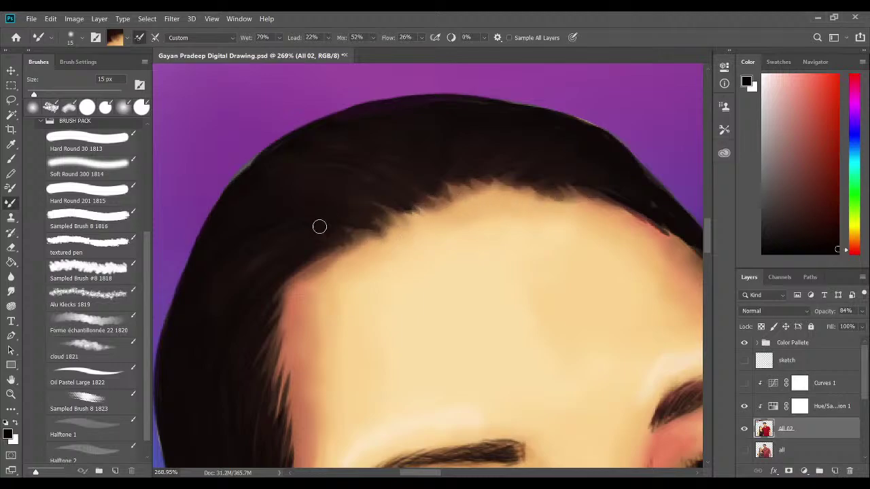
Enlarge the Mixer Brush to 25 px and blend the forehead skin below the hairline and beside the temple.
key("bracketright")
left_click(363, 252, "alt")
mouse_move(363, 252)
left_mouse_down()
mouse_move(373, 233)
mouse_move(392, 237)
mouse_move(407, 223)
mouse_move(359, 209)
mouse_move(383, 221)
mouse_move(383, 211)
mouse_move(467, 180)
mouse_move(567, 194)
mouse_move(457, 203)
mouse_move(477, 197)
mouse_move(417, 231)
mouse_move(360, 254)
mouse_move(417, 220)
mouse_move(333, 256)
mouse_move(302, 282)
mouse_move(299, 384)
mouse_move(318, 305)
mouse_move(318, 347)
mouse_move(325, 288)
mouse_move(341, 261)
mouse_move(306, 324)
mouse_move(321, 275)
mouse_move(287, 344)
mouse_move(300, 386)
mouse_move(327, 335)
mouse_move(318, 430)
mouse_move(302, 359)
mouse_move(300, 391)
mouse_move(302, 306)
mouse_move(307, 317)
mouse_move(322, 280)
mouse_move(334, 319)
left_mouse_up()
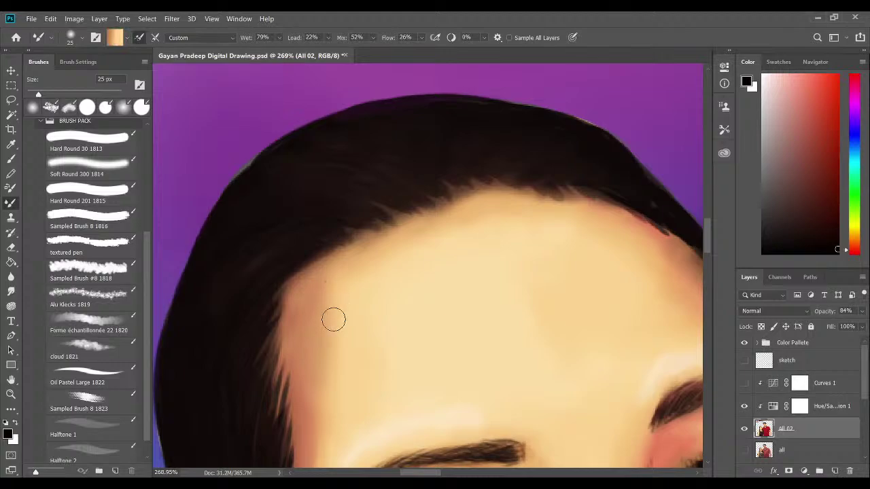
left_click_drag(406, 281, 371, 332)
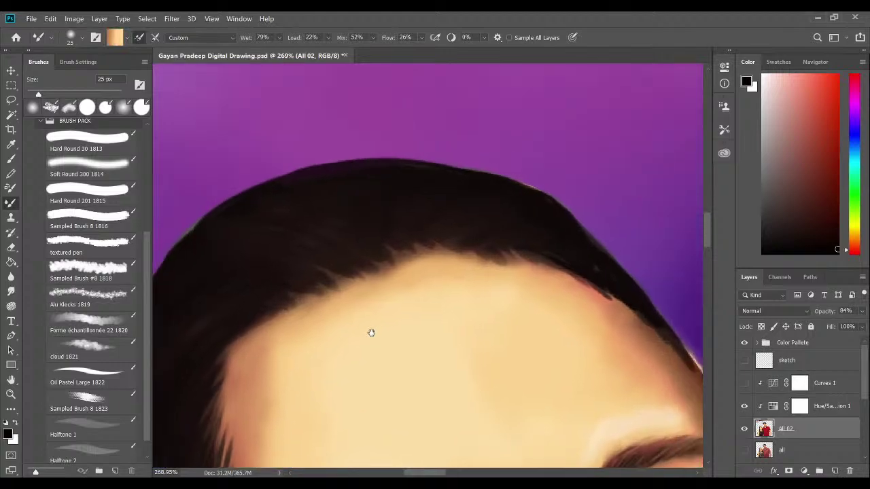
Blend the dark hair at the temple corner into the forehead with the 25 px Mixer Brush.
scroll(468, 288, "down", 5)
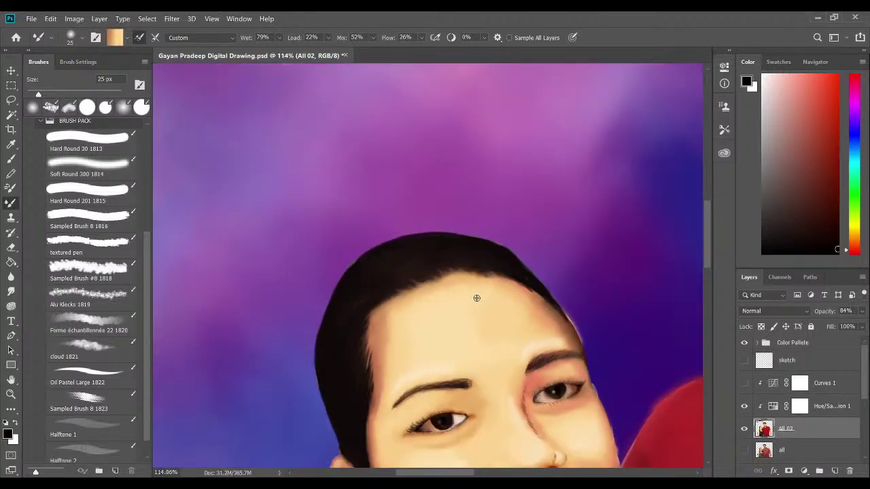
scroll(477, 297, "up", 2)
scroll(478, 289, "up", 2)
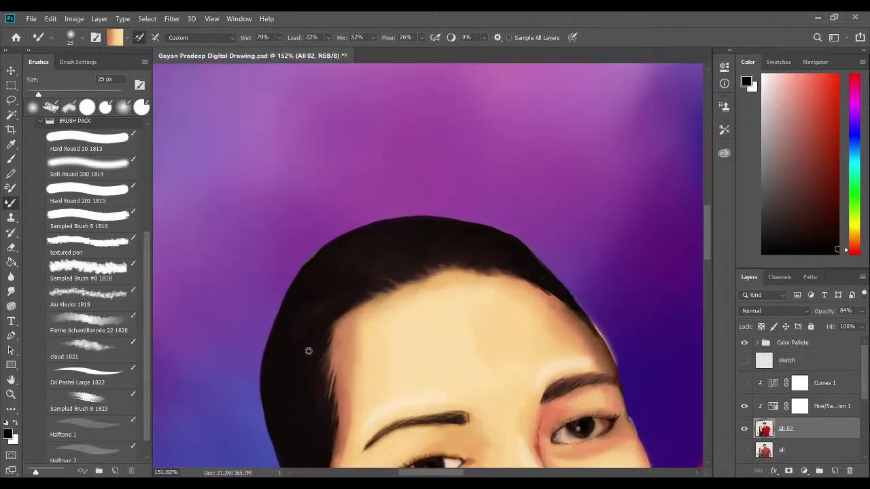
left_click(309, 351, "alt")
mouse_move(312, 343)
left_mouse_down()
mouse_move(345, 308)
mouse_move(345, 322)
left_mouse_up()
left_click_drag(314, 365, 328, 351)
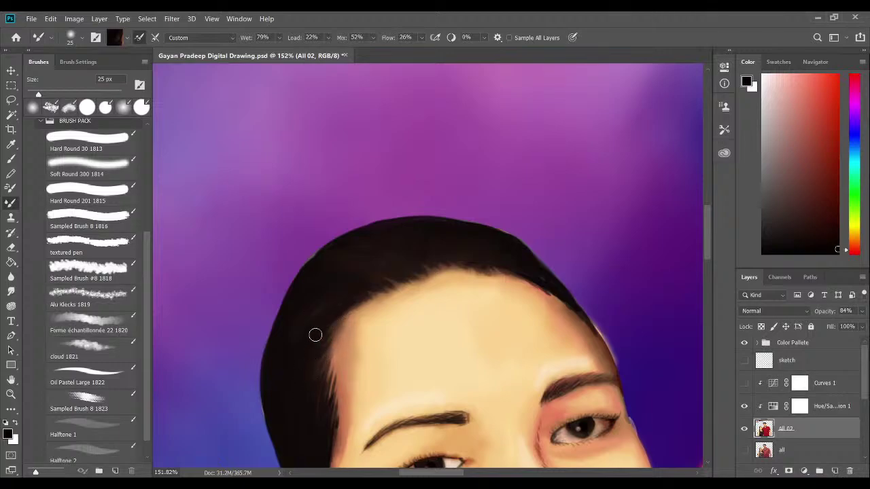
Make Layer 13 the active layer and set the Mixer Brush size to 20 px.
key("bracketleft")
key("bracketleft")
key("bracketleft")
scroll(856, 374, "down", 2)
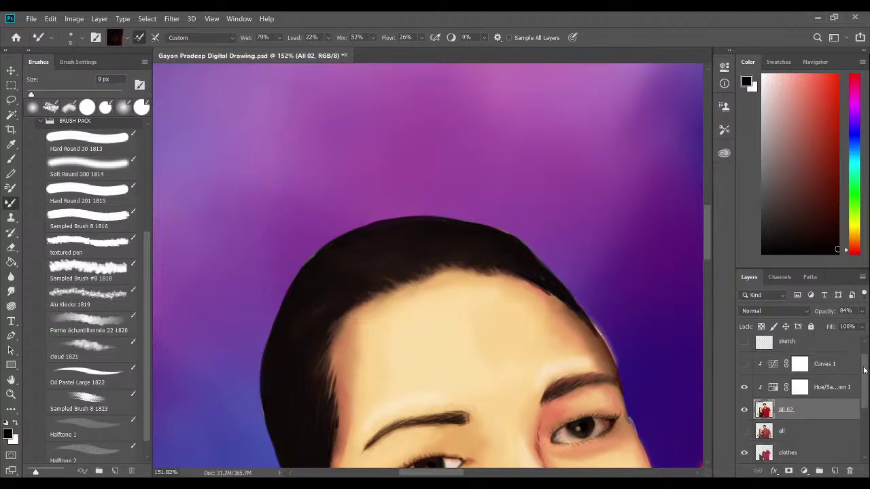
left_click(795, 446)
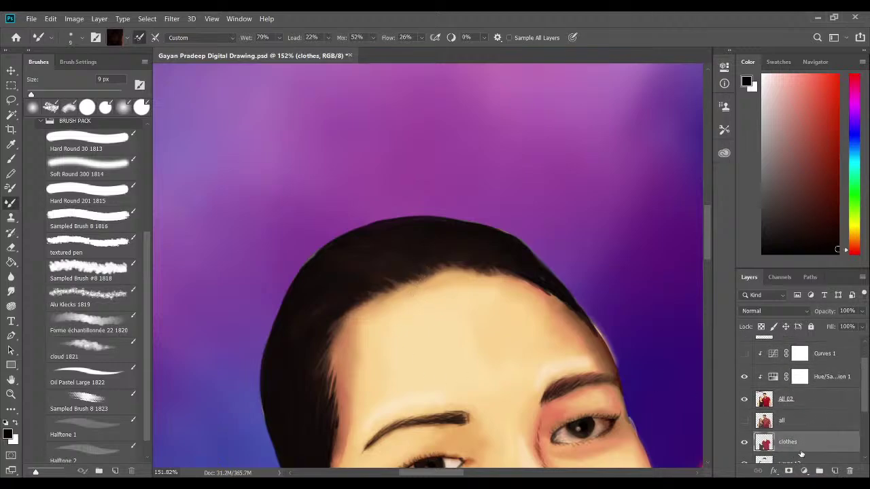
scroll(866, 386, "down", 2)
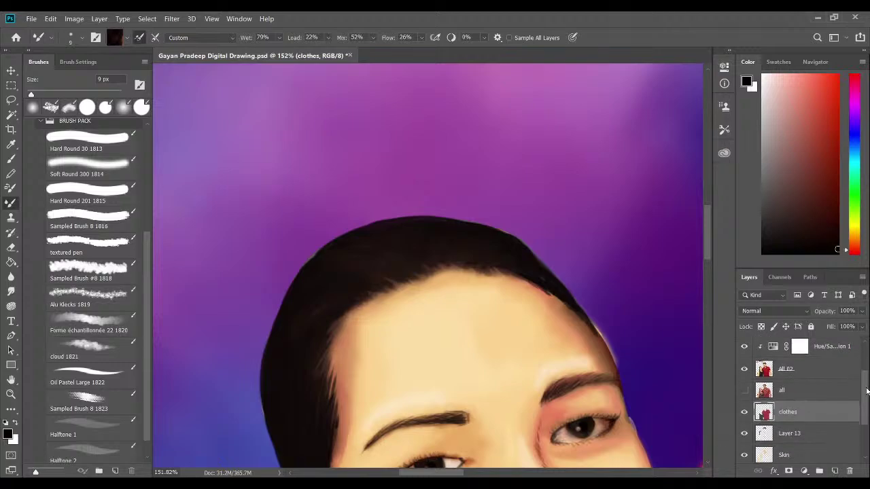
left_click(789, 438)
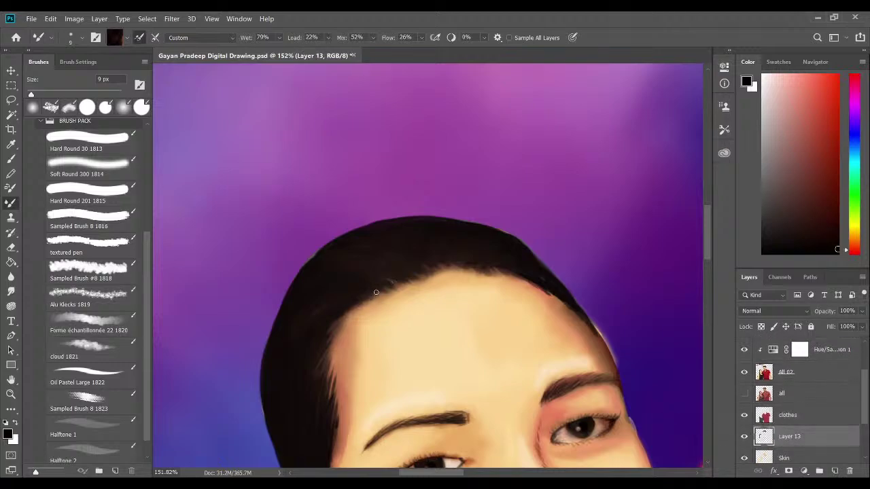
key("bracketright")
key("bracketright")
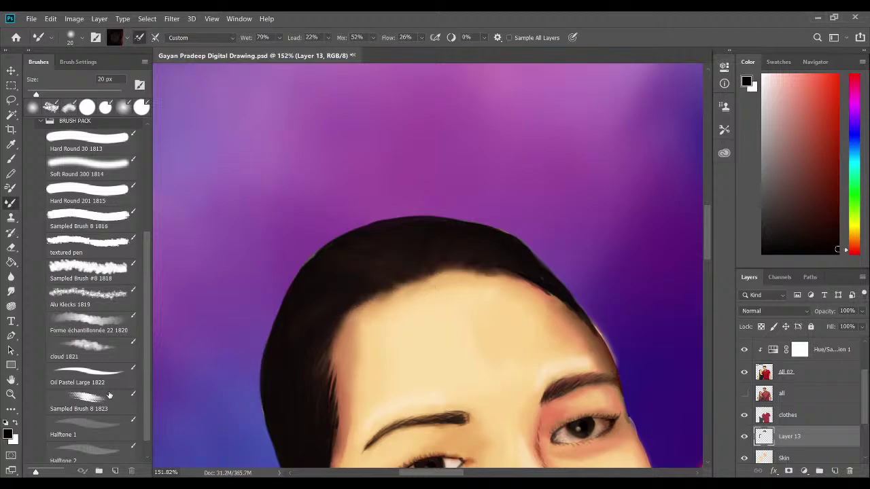
Prepare the Oil Pastel Large brush with a mid-grey colour for painting on the All 02 layer.
left_click(11, 161)
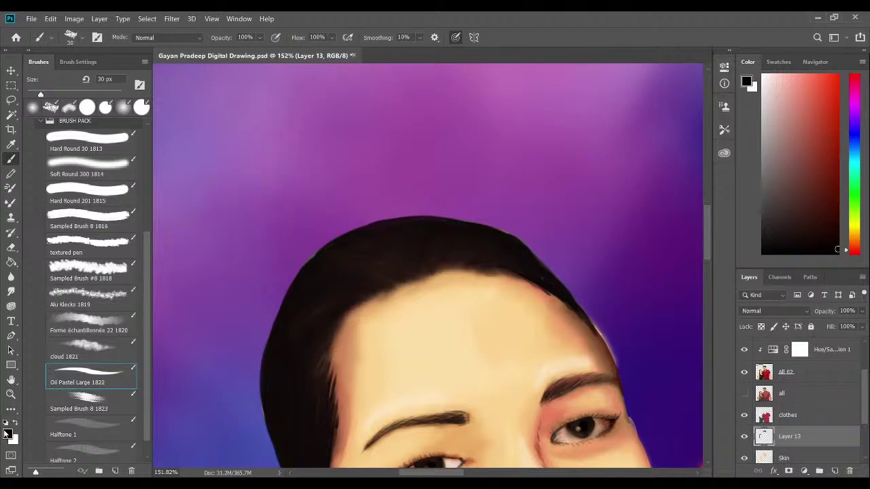
key("i")
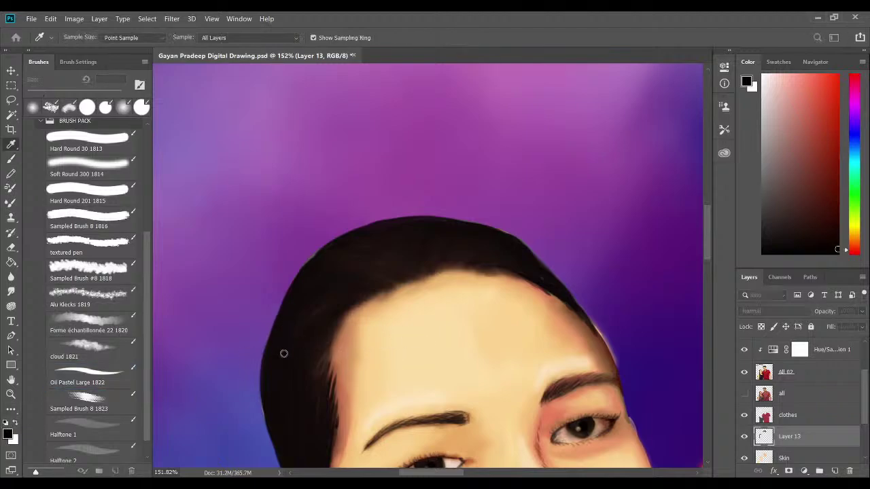
left_click(535, 280)
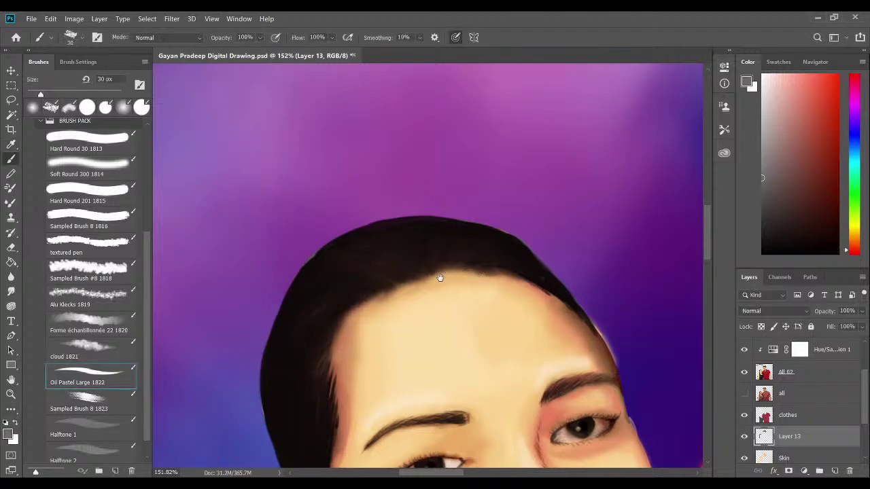
left_click_drag(440, 278, 440, 236)
left_click_drag(867, 392, 867, 393)
scroll(817, 387, "up", 3)
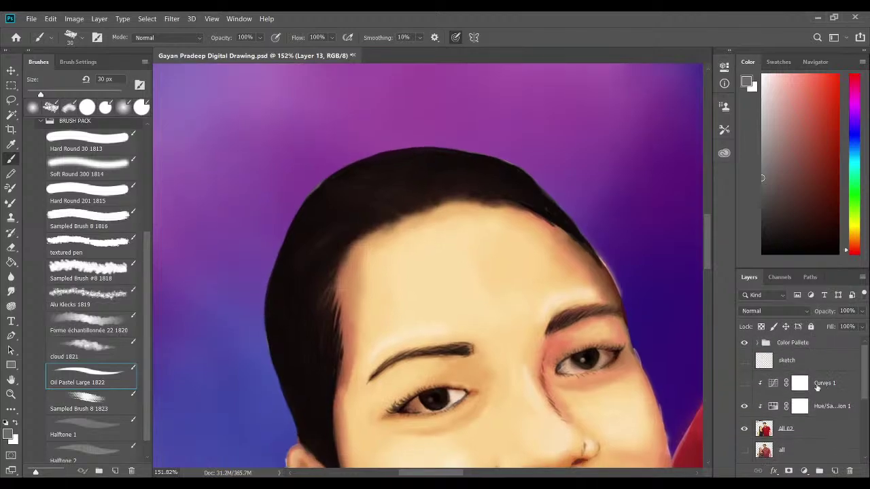
left_click(772, 432)
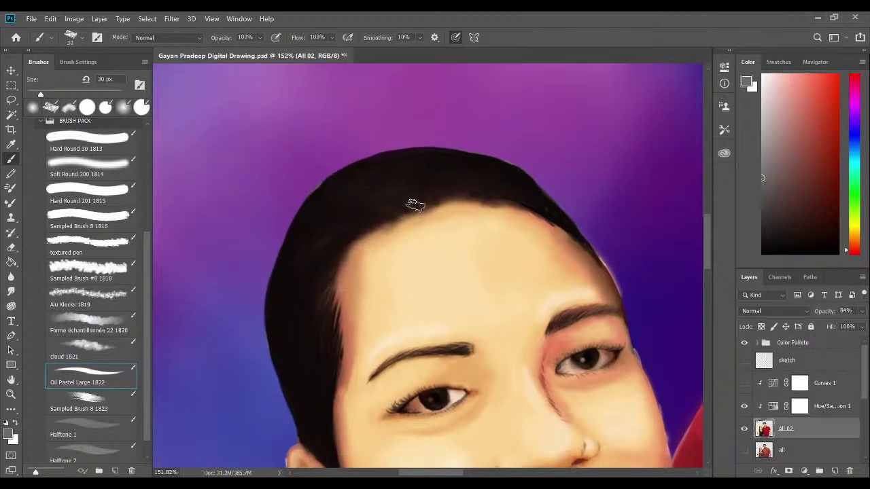
Try two short grey highlight strands on the hair above the forehead at 30 px, then undo them.
left_click_drag(363, 197, 391, 201)
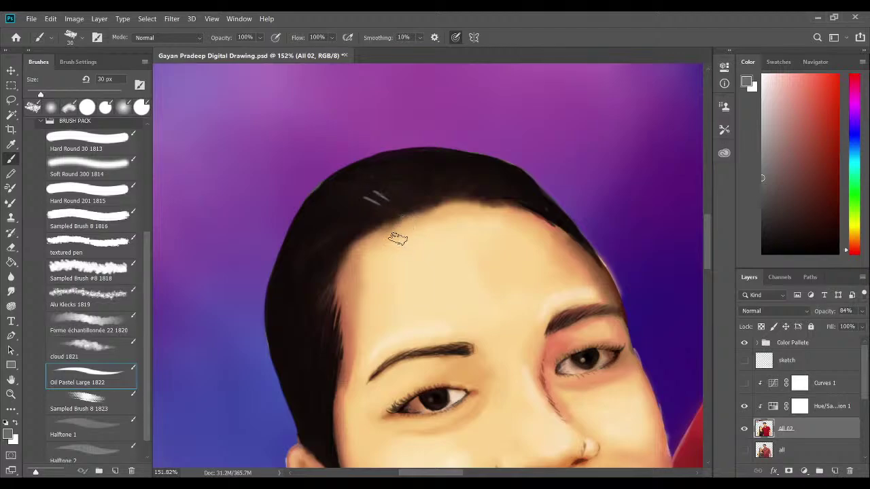
key("ctrl+z")
key("ctrl+z")
Reduce the Oil Pastel Large brush size to 15 px for finer grey hair strands.
key("bracketright")
key("bracketright")
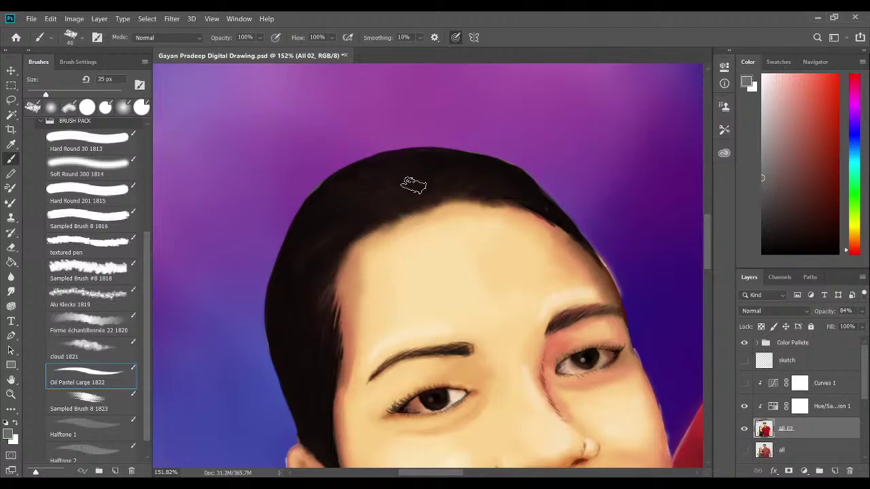
key("bracketleft")
key("bracketleft")
key("bracketleft")
key("bracketleft")
key("bracketleft")
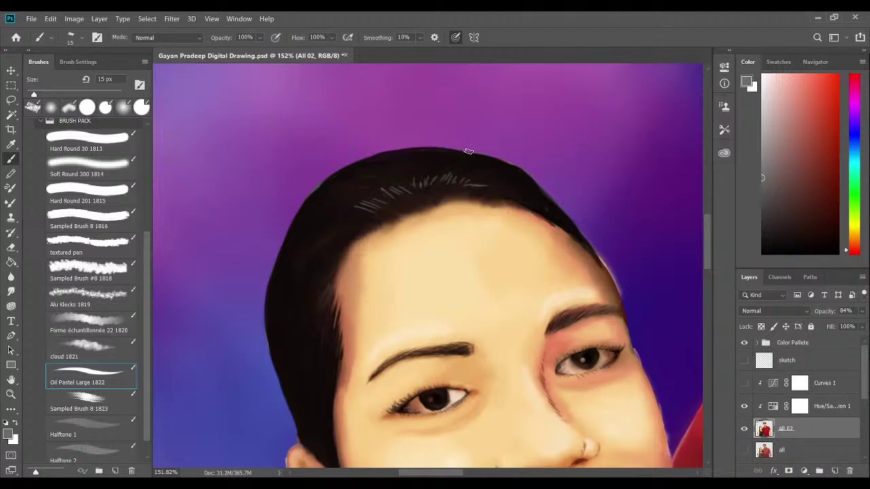
Undo the last two strands and paint fine grey highlight strands along the hair above the forehead and beside the temple.
key("ctrl+z")
key("ctrl+z")
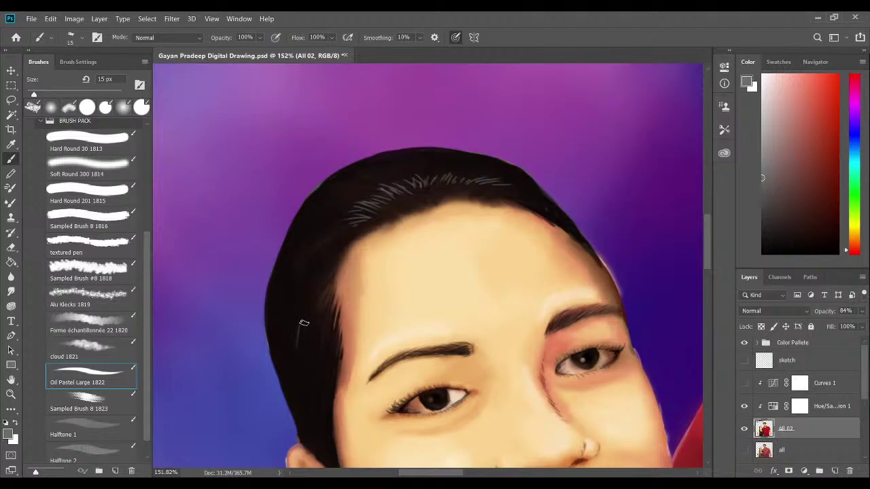
left_click_drag(306, 325, 300, 376)
left_click_drag(320, 323, 330, 288)
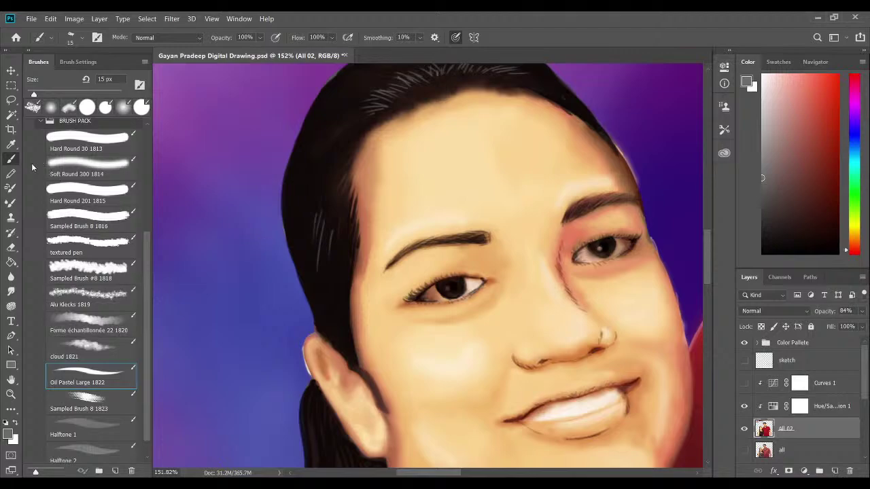
Switch to the Mixer Brush and set it to Wet 30%, Load 15%, Mix 27% and Flow 14% for blending the strands.
left_click(10, 203)
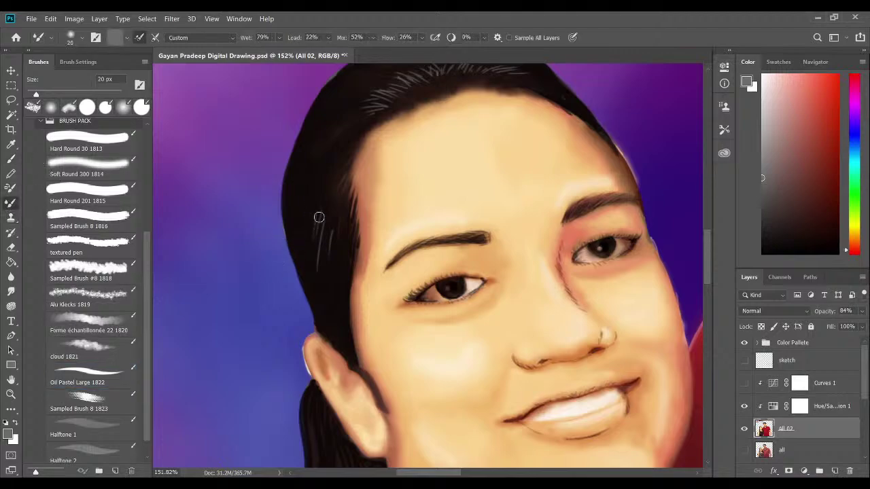
mouse_move(319, 217)
left_mouse_down()
mouse_move(318, 188)
mouse_move(311, 251)
left_mouse_up()
mouse_move(328, 216)
left_mouse_down()
mouse_move(324, 191)
mouse_move(317, 276)
mouse_move(333, 272)
mouse_move(327, 237)
mouse_move(327, 254)
left_mouse_up()
left_click_drag(371, 37, 322, 80)
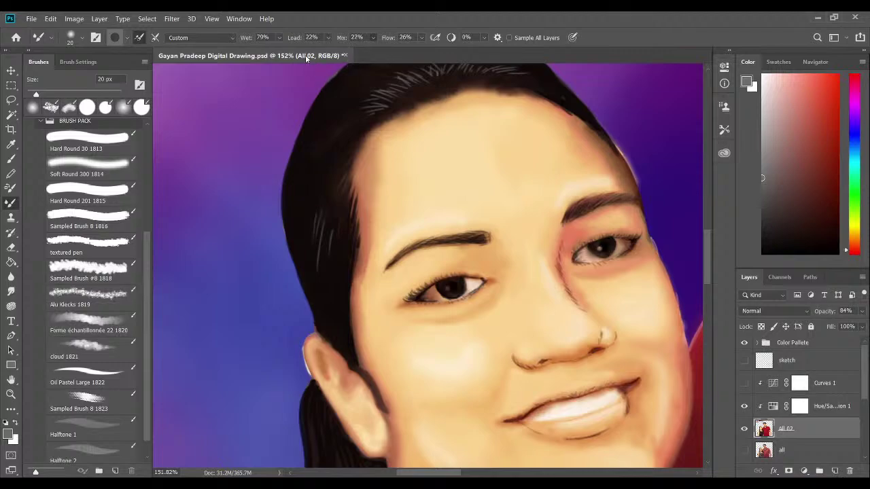
left_click_drag(263, 52, 266, 52)
left_click_drag(425, 53, 327, 178)
Blend the grey strands beside the temple and above the forehead into the black hair, and save the document.
left_click_drag(324, 229, 321, 282)
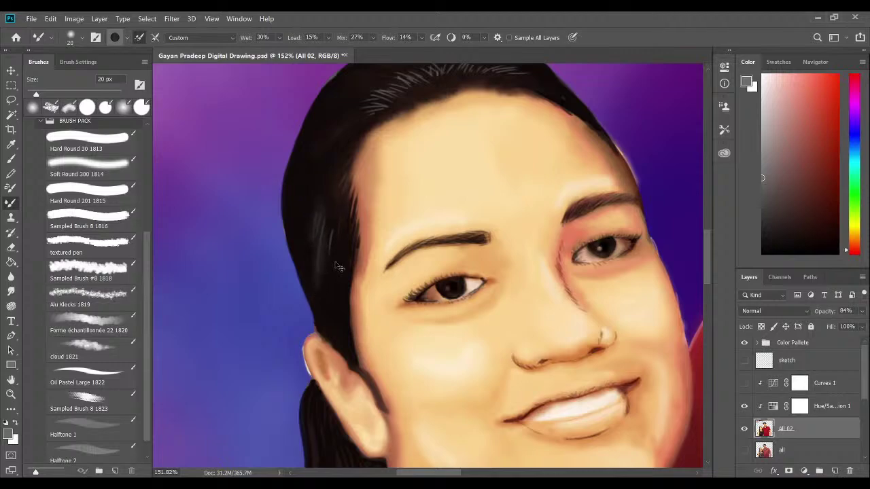
left_click(324, 285, "alt")
left_click_drag(316, 235, 319, 302)
mouse_move(321, 212)
left_mouse_down()
mouse_move(327, 268)
mouse_move(337, 203)
mouse_move(323, 292)
left_mouse_up()
left_click_drag(336, 172, 323, 311)
left_click(366, 225, "alt")
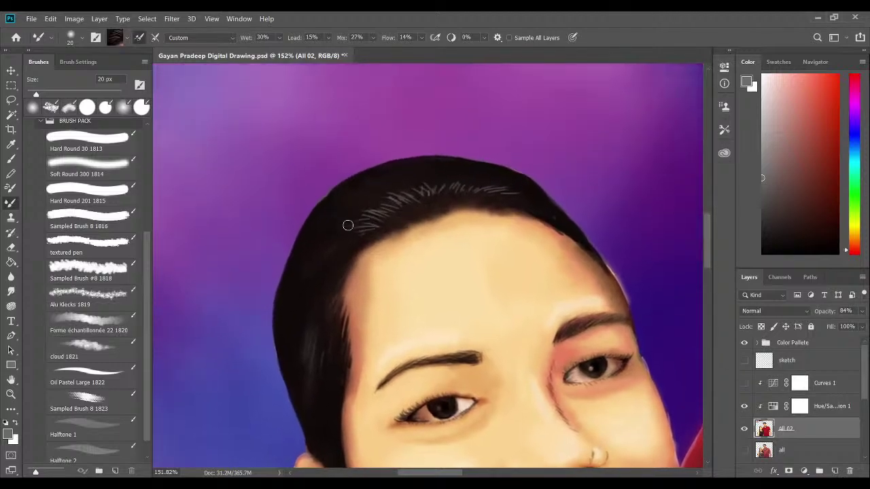
mouse_move(388, 215)
left_mouse_down()
mouse_move(365, 193)
mouse_move(416, 202)
mouse_move(440, 182)
mouse_move(418, 187)
mouse_move(445, 206)
mouse_move(418, 189)
mouse_move(423, 195)
mouse_move(398, 208)
mouse_move(422, 198)
mouse_move(412, 208)
mouse_move(377, 195)
mouse_move(401, 207)
mouse_move(398, 217)
mouse_move(322, 255)
mouse_move(356, 231)
mouse_move(332, 233)
mouse_move(341, 229)
mouse_move(379, 221)
mouse_move(322, 242)
mouse_move(374, 237)
mouse_move(356, 226)
mouse_move(351, 244)
mouse_move(387, 222)
mouse_move(320, 228)
mouse_move(382, 216)
mouse_move(339, 218)
mouse_move(401, 209)
mouse_move(358, 197)
mouse_move(426, 200)
mouse_move(389, 177)
mouse_move(420, 181)
mouse_move(432, 197)
mouse_move(443, 191)
mouse_move(442, 176)
mouse_move(439, 200)
mouse_move(466, 178)
mouse_move(438, 192)
mouse_move(473, 174)
mouse_move(457, 193)
mouse_move(504, 187)
left_mouse_up()
scroll(504, 187, "down", 3)
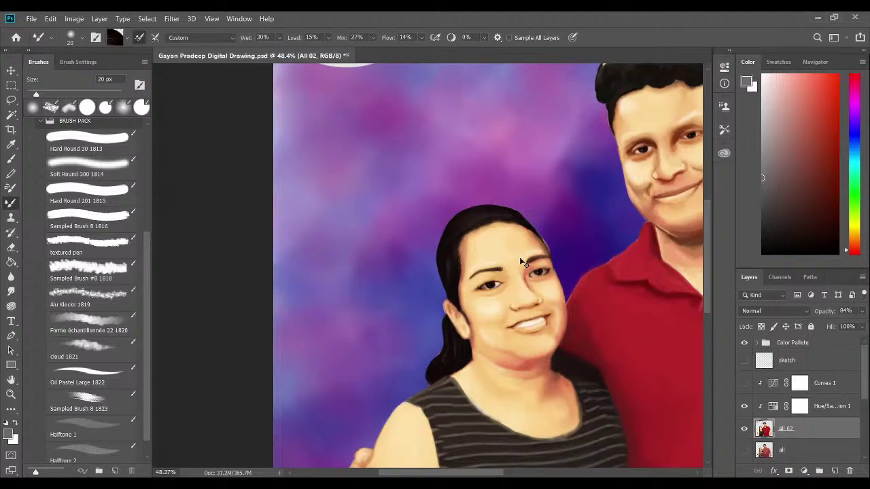
key("ctrl+s")
Smooth the old grey strands in the woman's ponytail into the black hair, enlarging the Mixer Brush to 25 px.
scroll(513, 261, "down", 3)
scroll(486, 331, "up", 4)
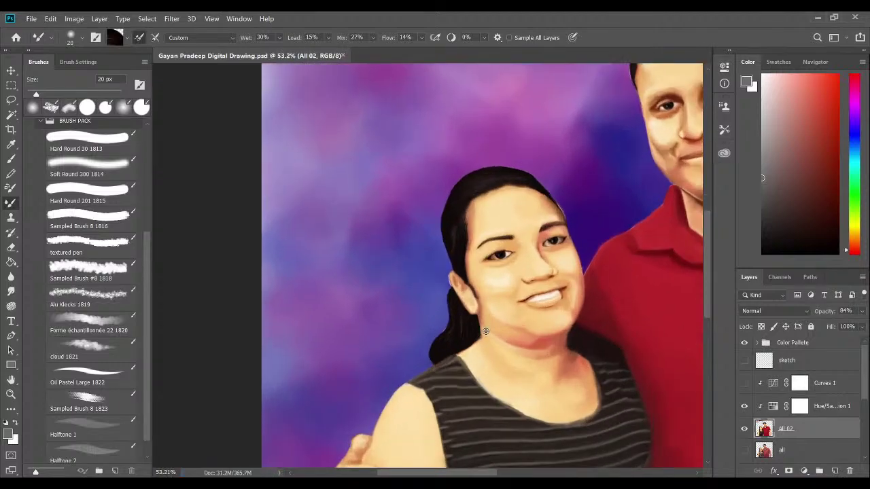
scroll(484, 322, "up", 8)
left_click_drag(453, 334, 453, 274)
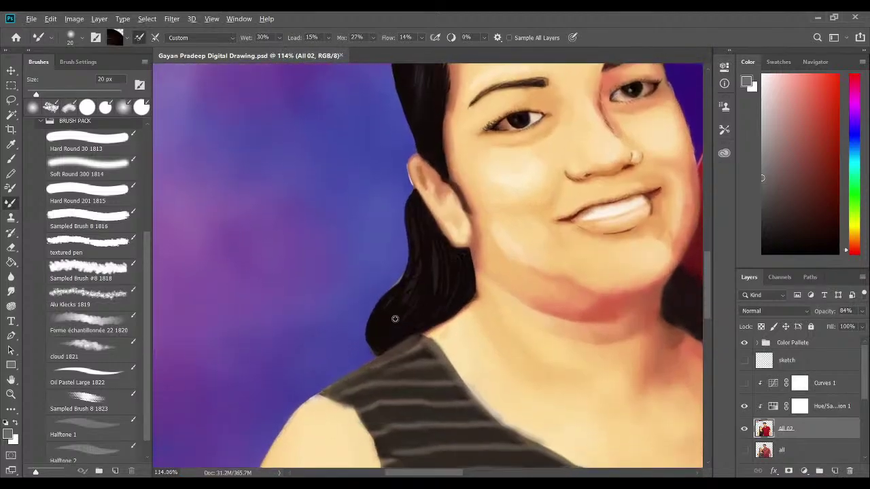
left_click_drag(395, 319, 398, 315)
key("bracketright")
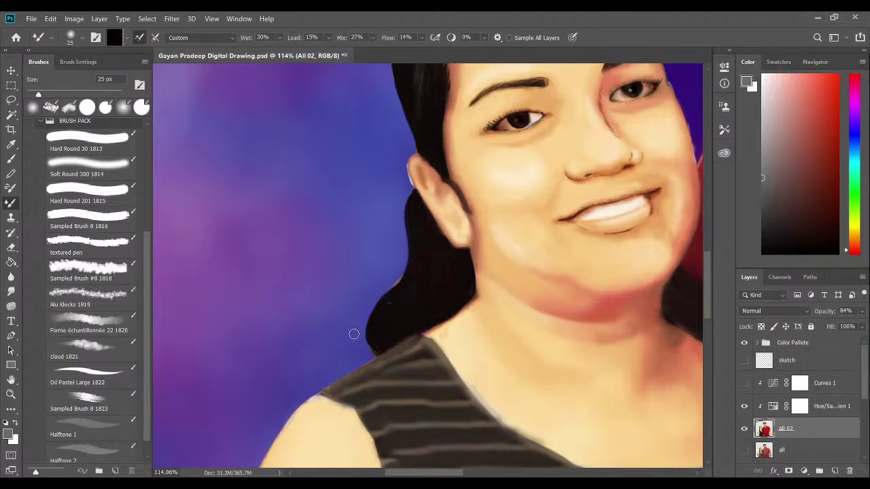
Set the Oil Pastel Large brush to 20 px and try curved grey highlight strands on the ponytail, then undo them.
left_click(10, 159)
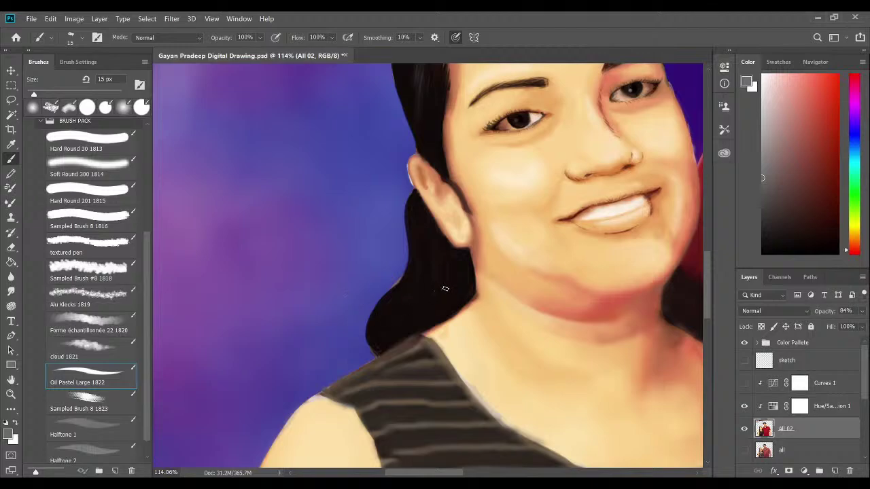
key("bracketright")
mouse_move(451, 268)
left_mouse_down()
mouse_move(430, 293)
mouse_move(443, 292)
mouse_move(435, 315)
left_mouse_up()
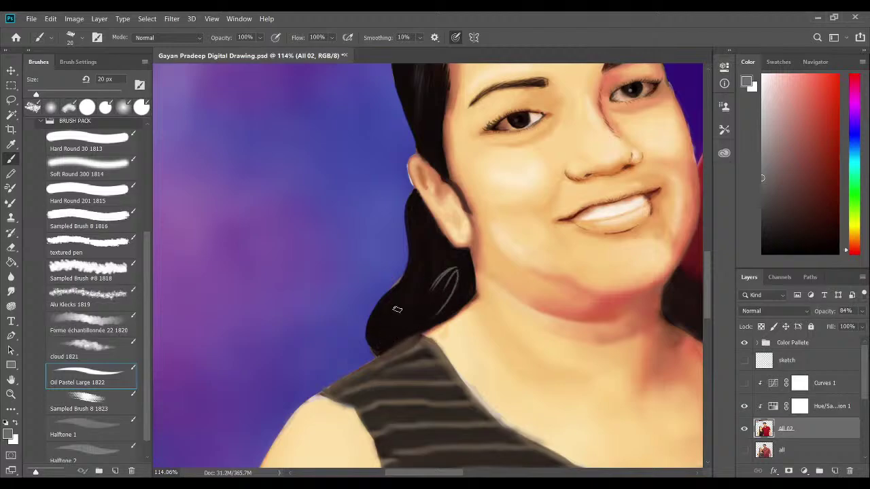
key("ctrl+z")
key("ctrl+z")
key("ctrl+z")
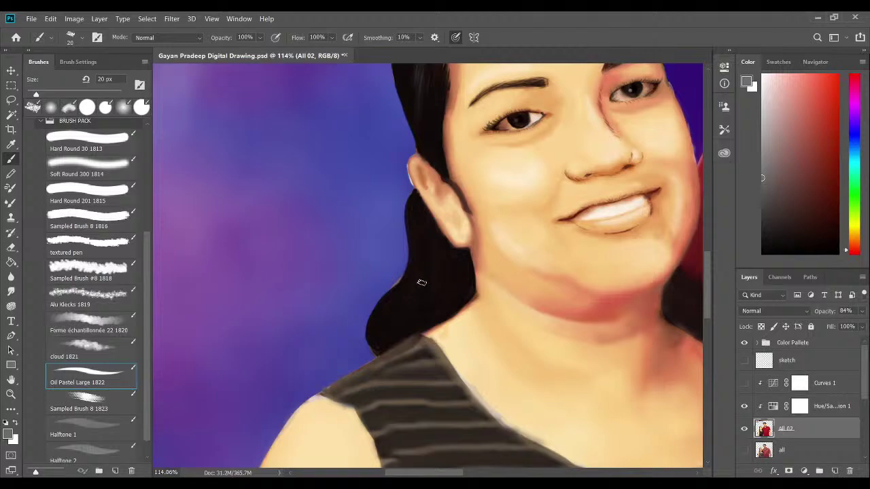
mouse_move(450, 267)
left_mouse_down()
mouse_move(395, 304)
mouse_move(403, 311)
left_mouse_up()
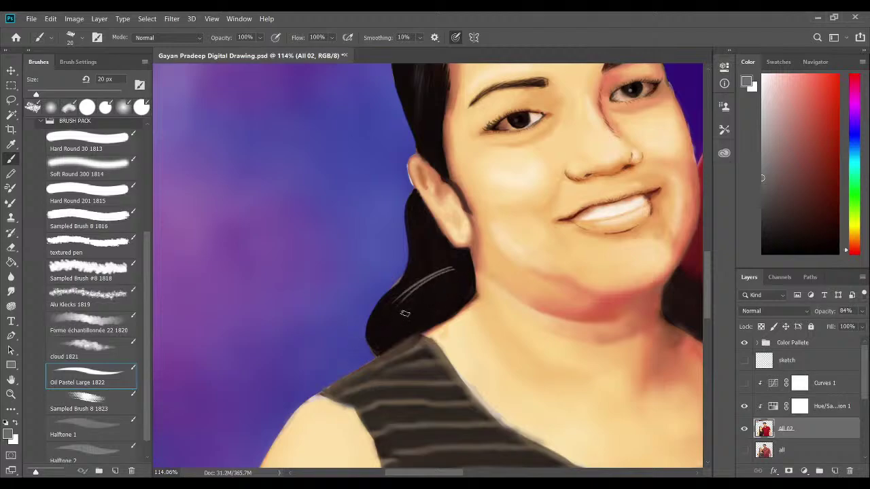
key("ctrl+z")
key("ctrl+z")
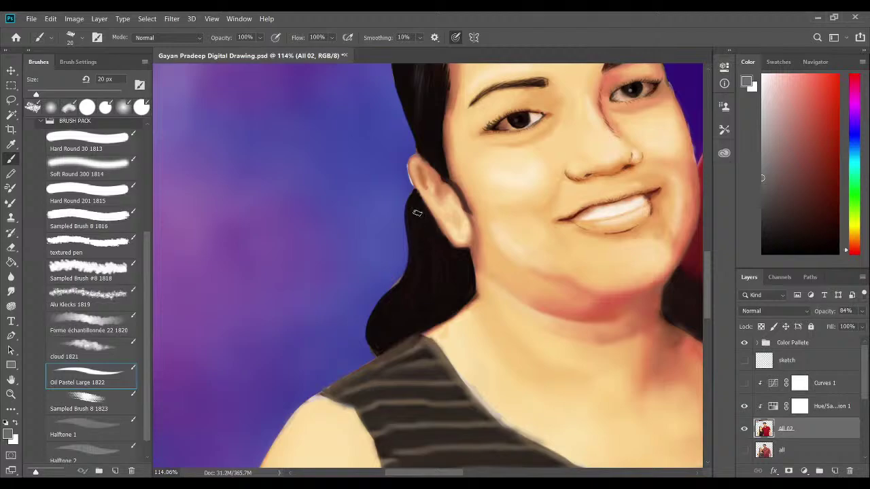
Try long grey strands running down the ponytail from behind the ear, then undo them.
left_click_drag(417, 213, 384, 303)
mouse_move(420, 211)
left_mouse_down()
mouse_move(405, 315)
mouse_move(425, 296)
left_mouse_up()
mouse_move(421, 224)
left_mouse_down()
mouse_move(418, 295)
mouse_move(425, 222)
mouse_move(426, 288)
mouse_move(433, 228)
mouse_move(437, 281)
left_mouse_up()
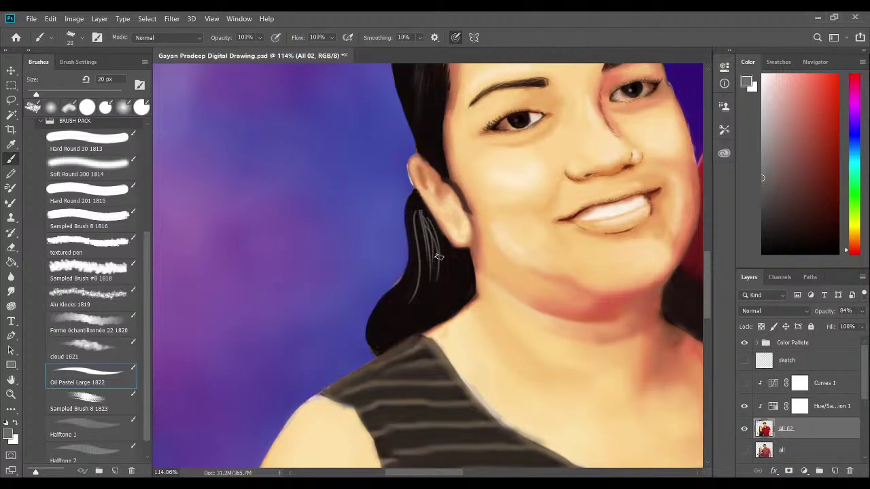
key("ctrl+z")
key("ctrl+z")
key("ctrl+z")
key("ctrl+z")
Paint curved grey strands across the ponytail's lower curl and short ones on the hair behind the ear.
key("ctrl+z")
key("ctrl+z")
left_click_drag(446, 262, 400, 290)
mouse_move(454, 264)
left_mouse_down()
mouse_move(408, 292)
mouse_move(425, 290)
mouse_move(431, 316)
mouse_move(421, 322)
left_mouse_up()
key("ctrl+z")
left_click_drag(457, 271, 382, 349)
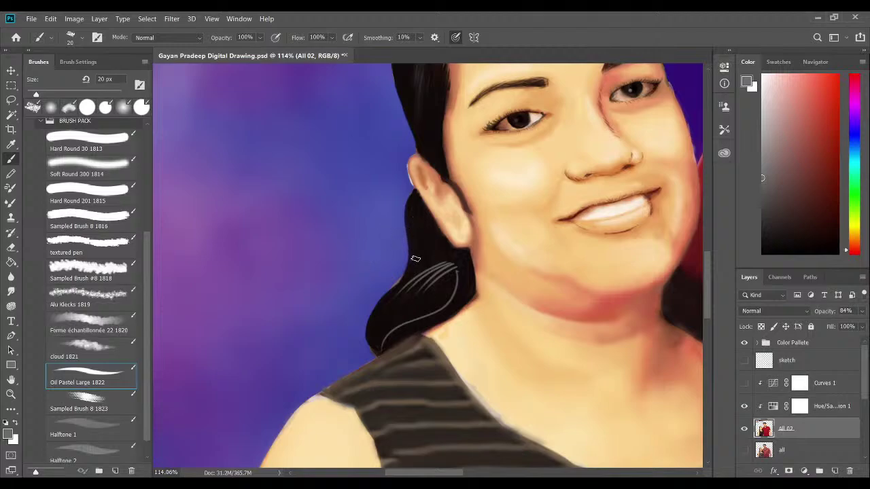
left_click_drag(411, 220, 416, 247)
mouse_move(413, 209)
left_mouse_down()
mouse_move(431, 280)
mouse_move(423, 239)
left_mouse_up()
Blend the ponytail's grey highlight strands into the black hair with the Mixer Brush at 25 px, and save the document.
left_click(9, 202)
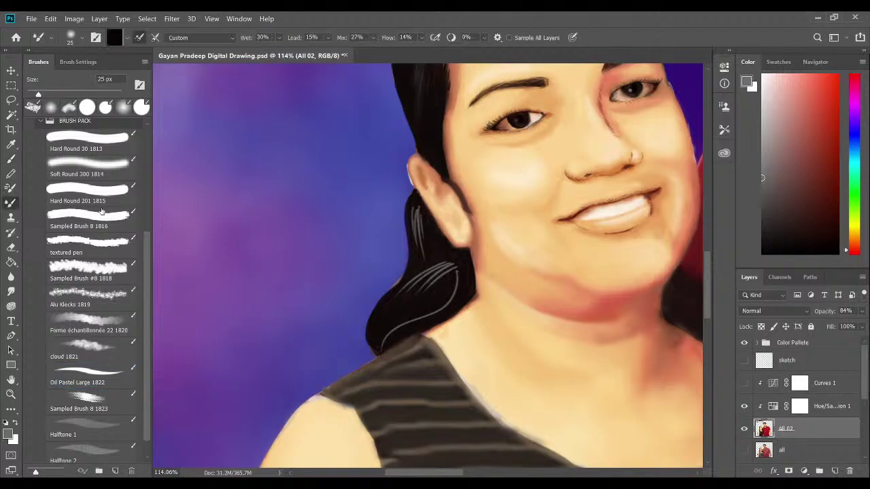
mouse_move(418, 206)
left_mouse_down()
mouse_move(425, 240)
mouse_move(417, 251)
left_mouse_up()
left_click_drag(418, 210, 421, 236)
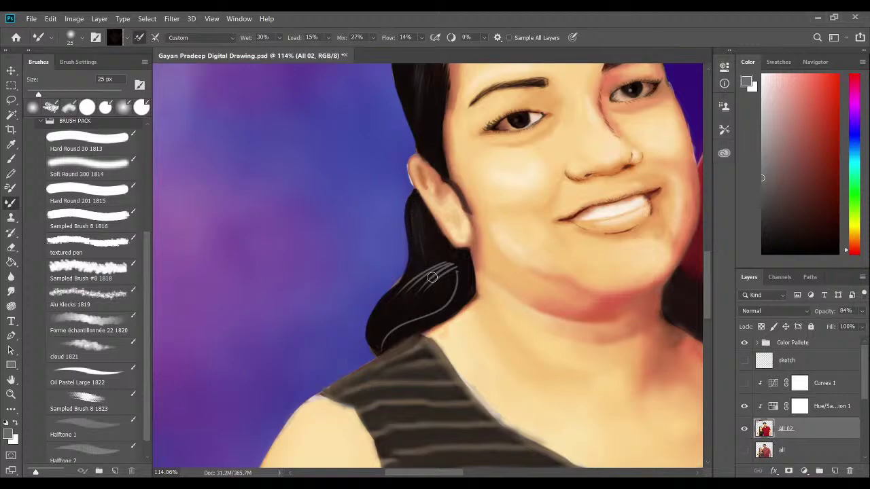
mouse_move(439, 278)
left_mouse_down()
mouse_move(457, 260)
mouse_move(389, 320)
mouse_move(393, 308)
mouse_move(412, 296)
mouse_move(382, 349)
mouse_move(449, 291)
left_mouse_up()
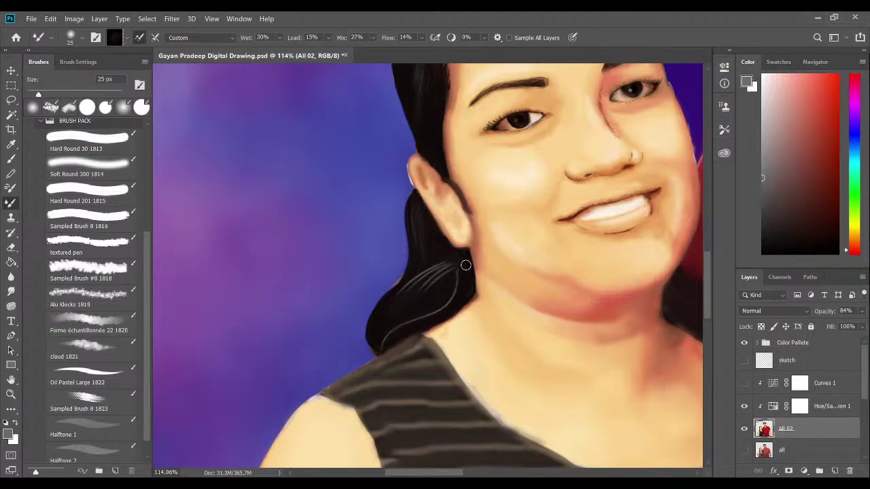
left_click(461, 261, "alt")
mouse_move(451, 264)
left_mouse_down()
mouse_move(438, 295)
mouse_move(457, 270)
mouse_move(460, 277)
mouse_move(447, 304)
mouse_move(454, 270)
mouse_move(395, 334)
mouse_move(436, 304)
mouse_move(382, 348)
mouse_move(399, 330)
left_mouse_up()
mouse_move(429, 285)
left_mouse_down()
mouse_move(402, 299)
mouse_move(437, 261)
mouse_move(385, 327)
mouse_move(432, 287)
mouse_move(379, 350)
left_mouse_up()
scroll(379, 350, "down", 5)
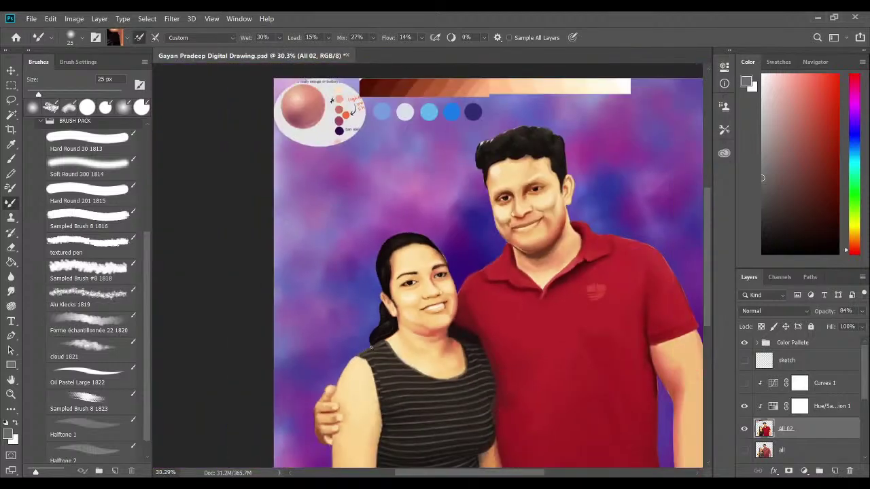
key("ctrl+s")
Add a new layer directly above All 02 and choose the Oil Pastel Large brush for painting on it.
scroll(424, 315, "up", 3)
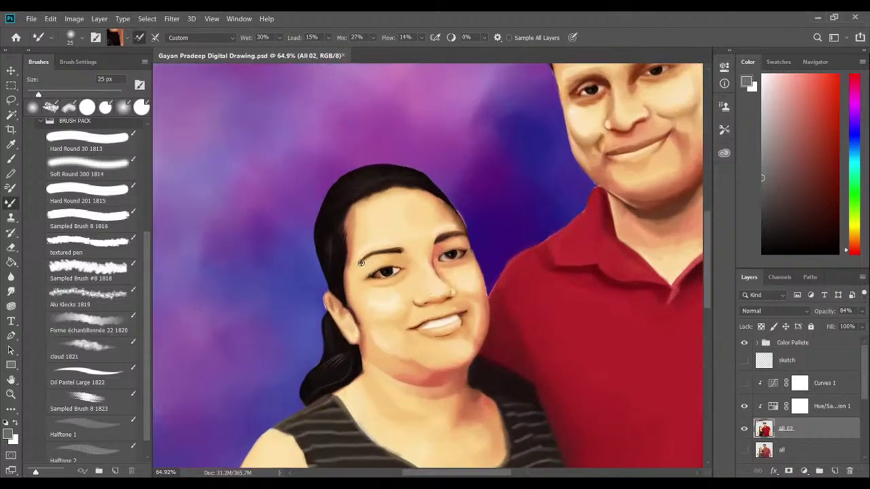
scroll(361, 213, "up", 2)
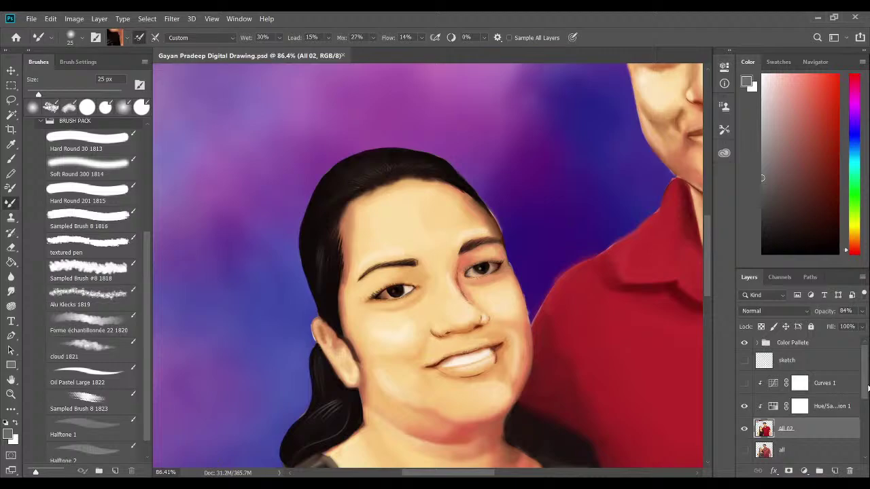
left_click(835, 471)
scroll(337, 248, "up", 2)
left_click_drag(334, 219, 337, 237)
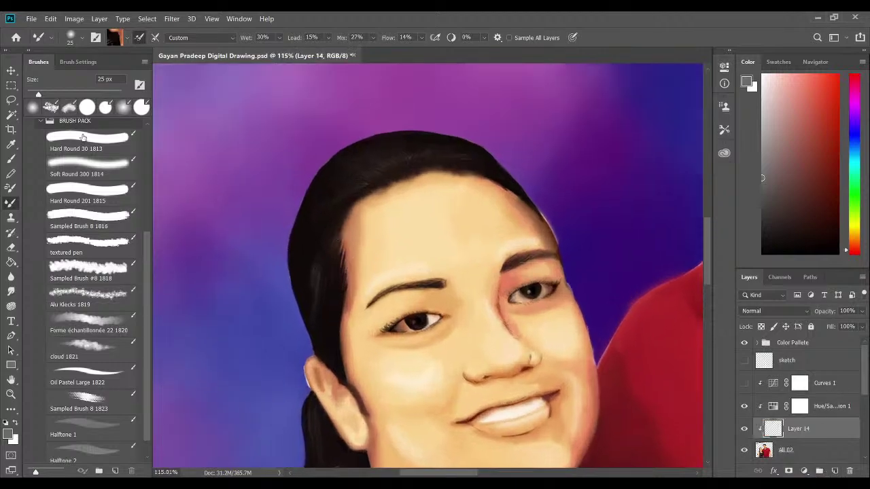
left_click(11, 159)
left_click(87, 373)
Sample black from the woman's pupil as the painting colour and return to the Brush tool.
scroll(346, 317, "up", 3)
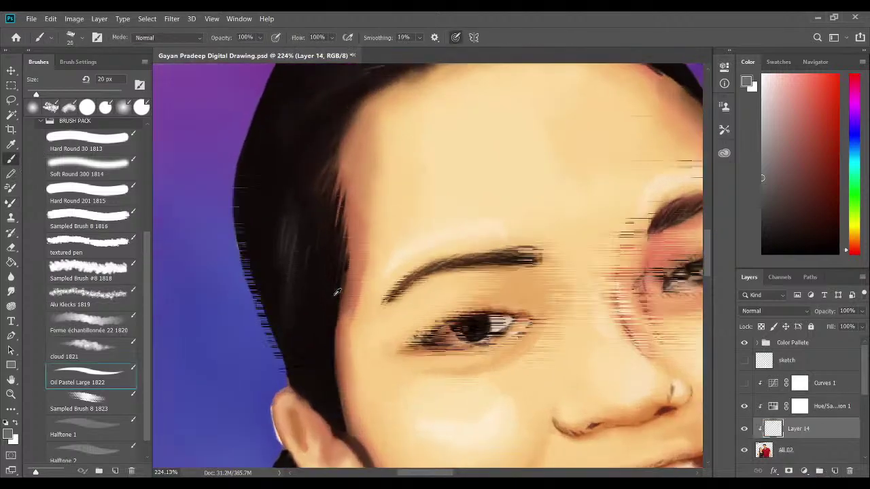
left_click_drag(293, 240, 293, 216)
key("i")
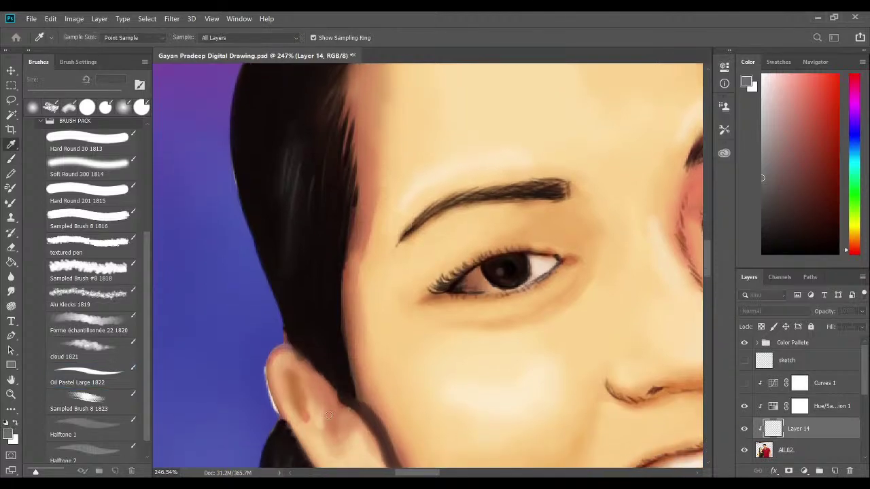
left_click(525, 274)
key("b")
left_click_drag(358, 197, 383, 258)
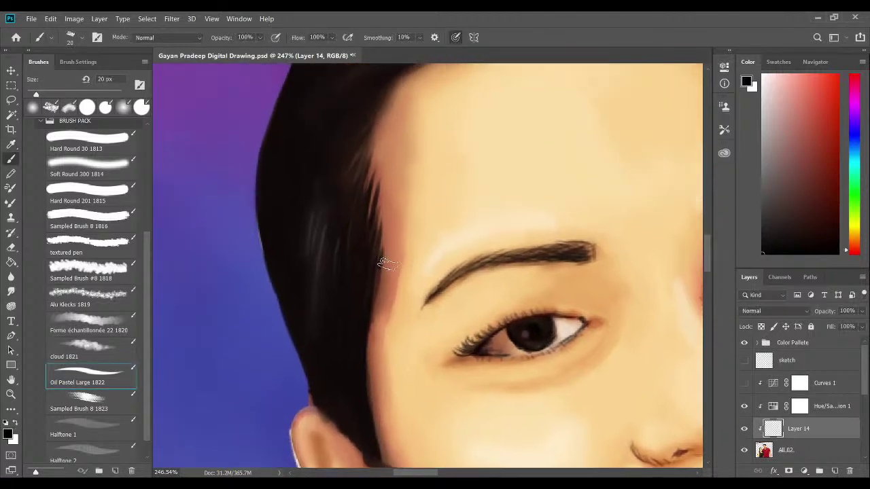
Reduce the brush size to 7 px and move Layer 14 above Curves 1, releasing it from the clipping mask.
key("bracketleft")
key("bracketleft")
key("bracketleft")
key("bracketleft")
key("bracketleft")
left_click_drag(831, 427, 802, 369)
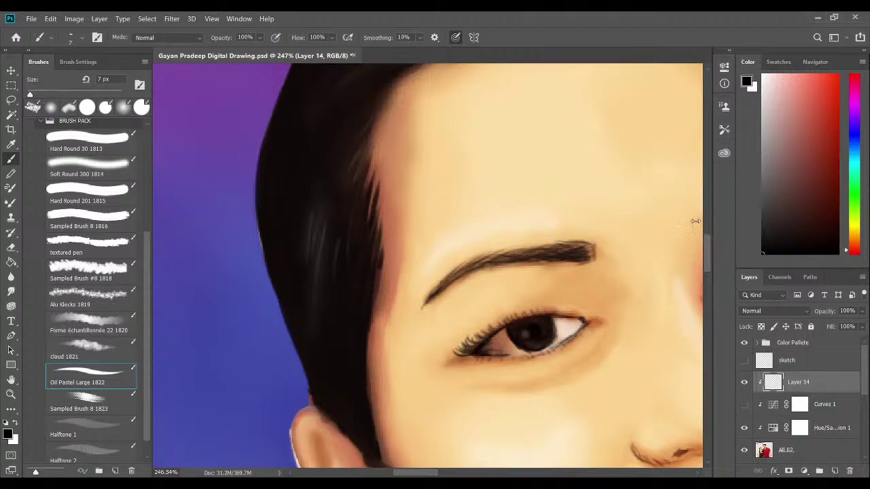
key("ctrl+alt+g")
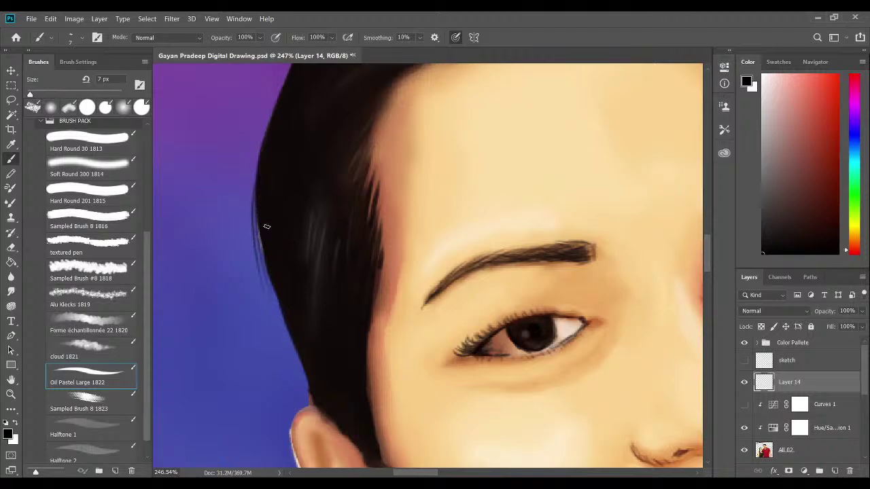
Paint fine black flyaway strands along the outer edge of the hair above the woman's ear.
left_click_drag(278, 312, 287, 323)
left_click_drag(280, 281, 306, 389)
left_click_drag(284, 310, 313, 404)
left_click_drag(293, 333, 320, 407)
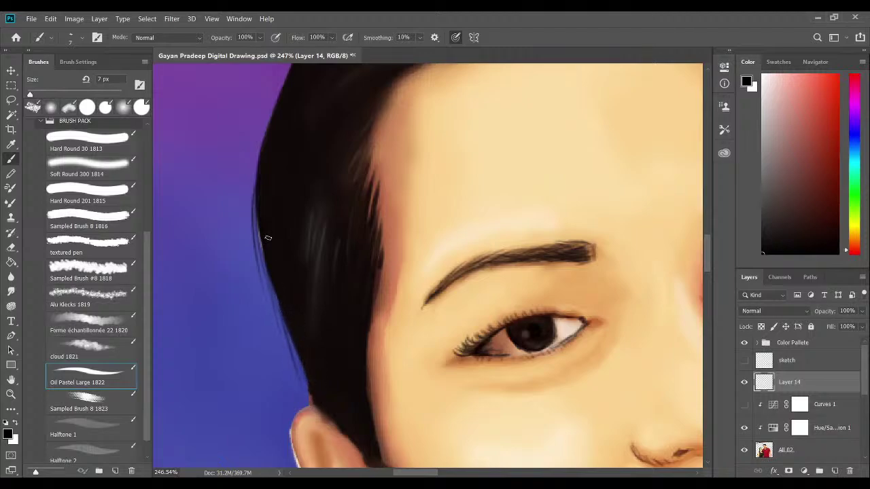
left_click_drag(260, 193, 270, 288)
left_click_drag(261, 209, 268, 266)
Paint fine black flyaway strands along the ponytail's outer edge, from behind the ear to the lower curl.
scroll(348, 176, "down", 3)
scroll(353, 184, "down", 2)
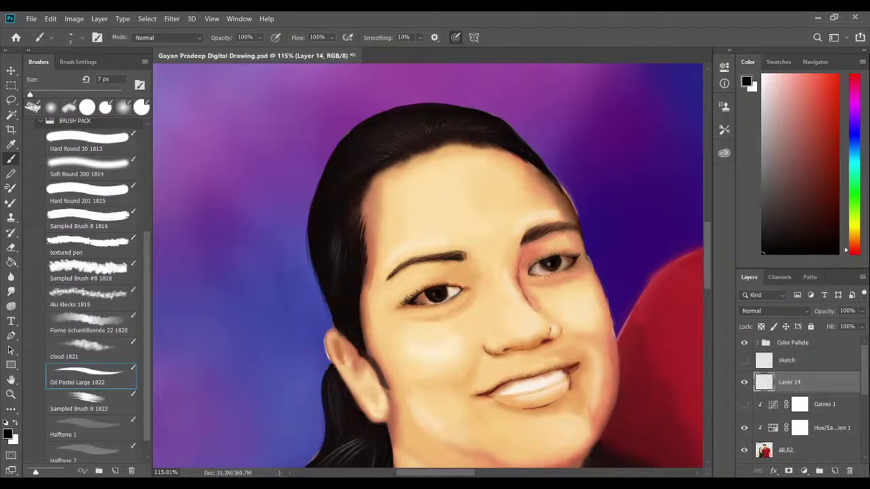
left_click_drag(363, 411, 390, 310)
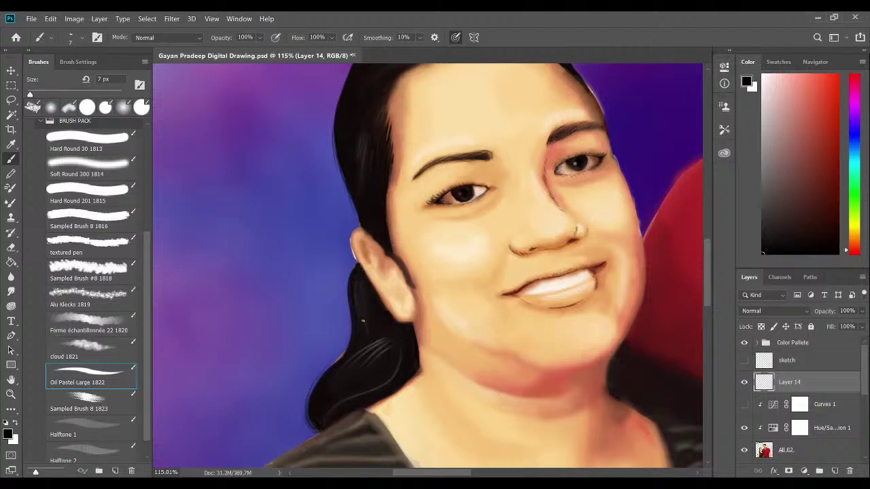
scroll(311, 347, "up", 3)
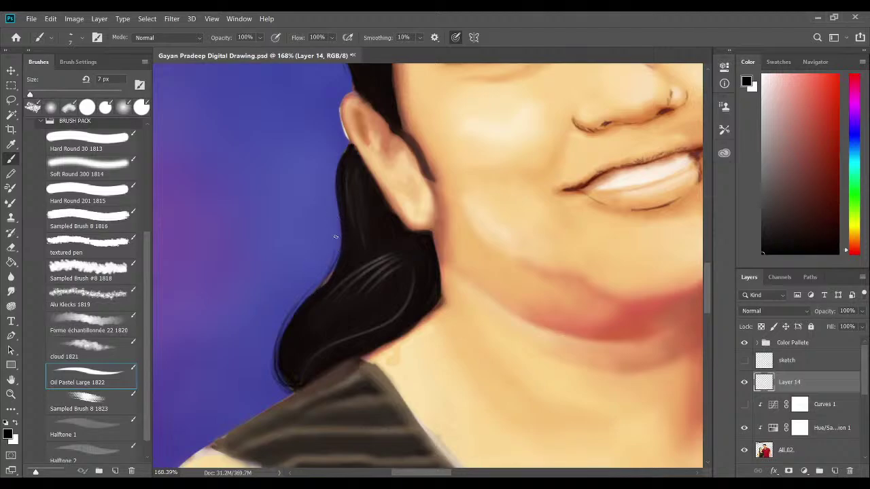
left_click_drag(339, 241, 336, 195)
left_click_drag(343, 149, 353, 145)
left_click_drag(341, 163, 339, 197)
left_click_drag(367, 270, 291, 314)
Paint fine black strands along the ponytail's inner edge against the neck below the earlobe, undoing unwanted strokes.
left_click_drag(346, 358, 364, 252)
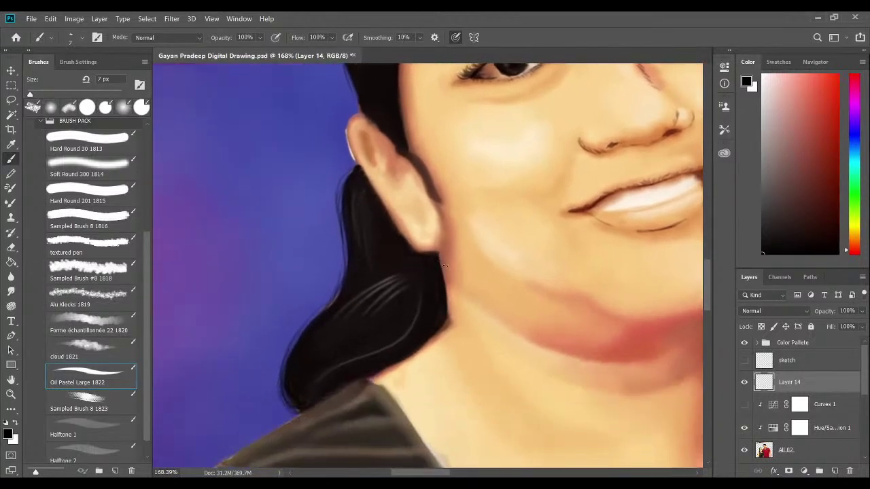
left_click_drag(440, 262, 449, 333)
key("ctrl+z")
left_click_drag(441, 263, 448, 303)
left_click_drag(440, 266, 449, 309)
left_click_drag(442, 267, 448, 313)
left_click_drag(439, 259, 450, 315)
left_click_drag(446, 278, 451, 314)
left_click_drag(473, 352, 466, 376)
key("ctrl+z")
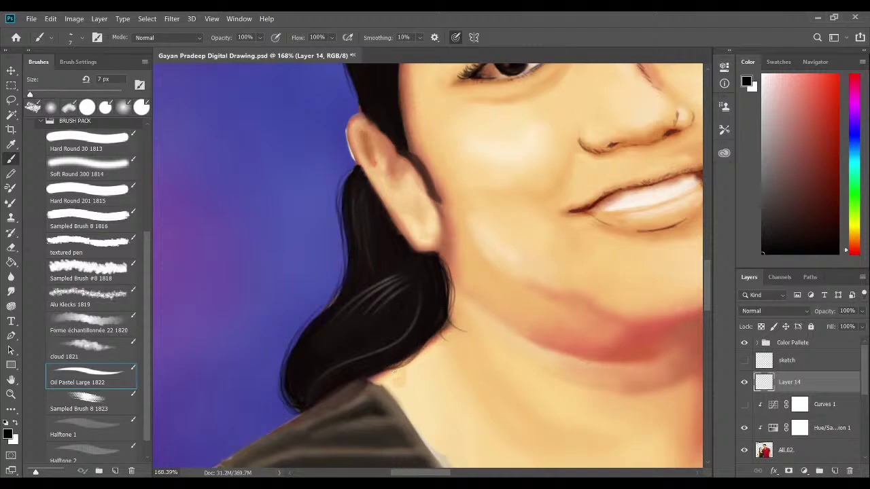
Paint fine black flyaway strands along the ponytail's lower inner edge, between the neck and the top's shoulder strap.
left_click_drag(427, 348, 420, 376)
mouse_move(438, 334)
left_mouse_down()
mouse_move(429, 356)
mouse_move(390, 366)
left_mouse_up()
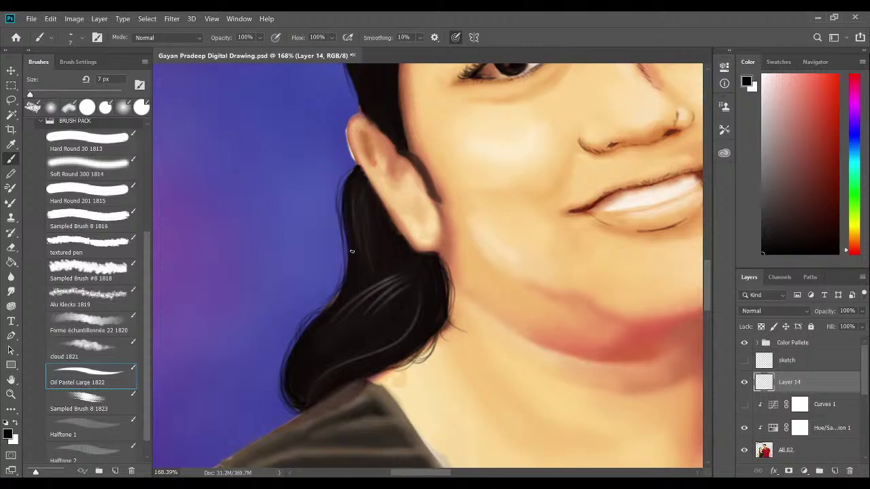
Paint a loose curling black strand from the sideburn tip down across the woman's cheek, undoing unwanted strokes.
scroll(454, 246, "up", 4)
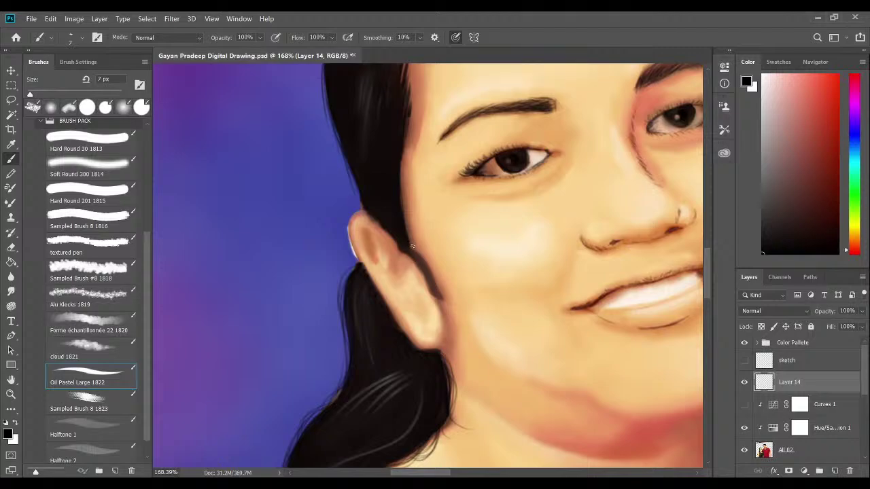
left_click_drag(428, 262, 469, 306)
key("ctrl+z")
mouse_move(408, 257)
left_mouse_down()
mouse_move(441, 300)
mouse_move(490, 329)
left_mouse_up()
key("ctrl+z")
left_click_drag(436, 297, 464, 335)
key("ctrl+z")
left_click_drag(441, 301, 494, 355)
left_click_drag(440, 298, 479, 335)
left_click_drag(439, 297, 490, 354)
key("ctrl+z")
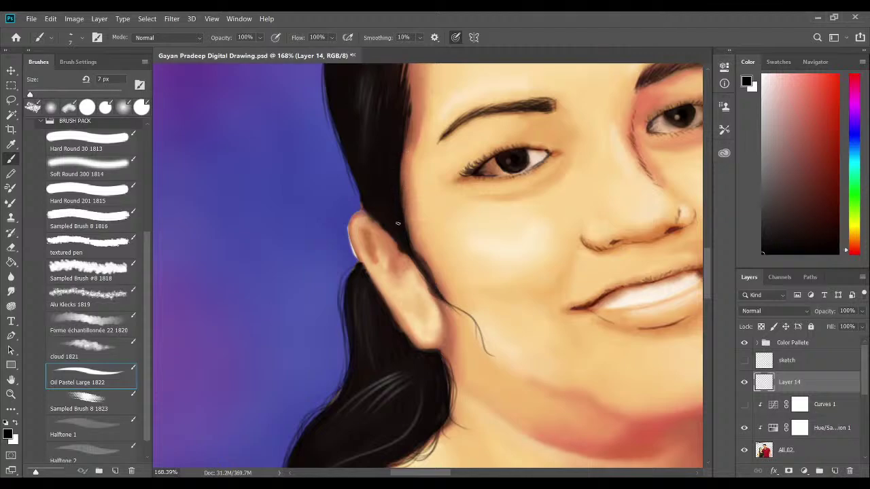
Paint fine black hairs along the woman's temple hairline beside the forehead, on the side with the visible ear.
mouse_move(398, 186)
left_mouse_down()
mouse_move(408, 129)
mouse_move(451, 220)
left_mouse_up()
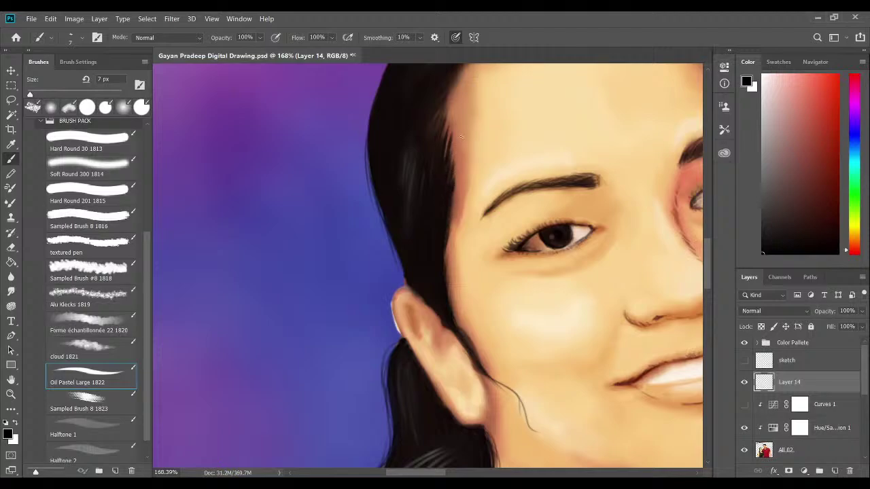
left_click_drag(451, 171, 453, 150)
mouse_move(454, 187)
left_mouse_down()
mouse_move(454, 139)
mouse_move(450, 201)
mouse_move(450, 118)
mouse_move(452, 178)
mouse_move(454, 127)
mouse_move(453, 167)
mouse_move(438, 152)
mouse_move(405, 218)
left_mouse_up()
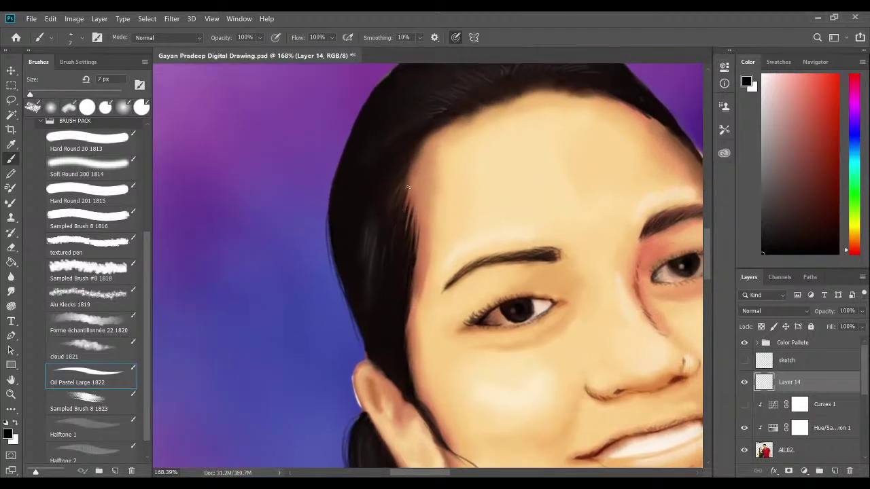
mouse_move(408, 187)
left_mouse_down()
mouse_move(403, 219)
mouse_move(413, 181)
mouse_move(414, 247)
left_mouse_up()
left_click_drag(517, 91, 414, 131)
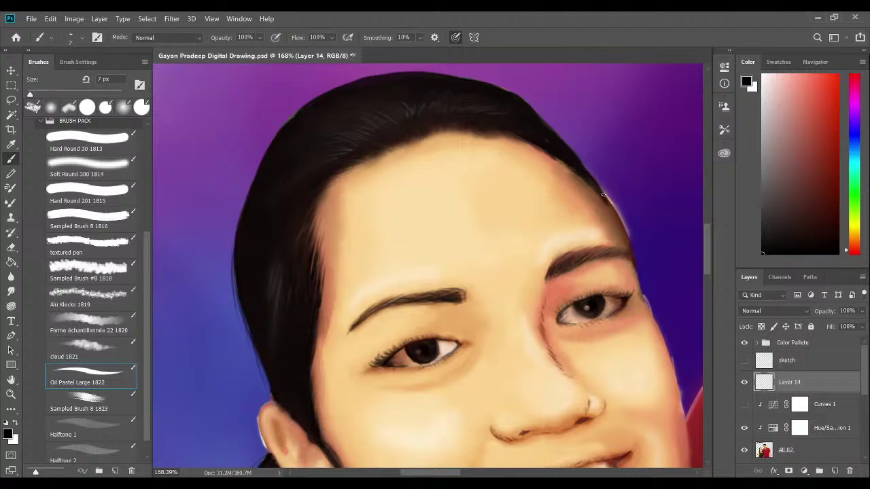
Paint fine black strands along the hair edge on the far side of the forehead, undo the unwanted curl, and save the document.
left_click_drag(562, 200, 449, 125)
left_click_drag(538, 159, 507, 177)
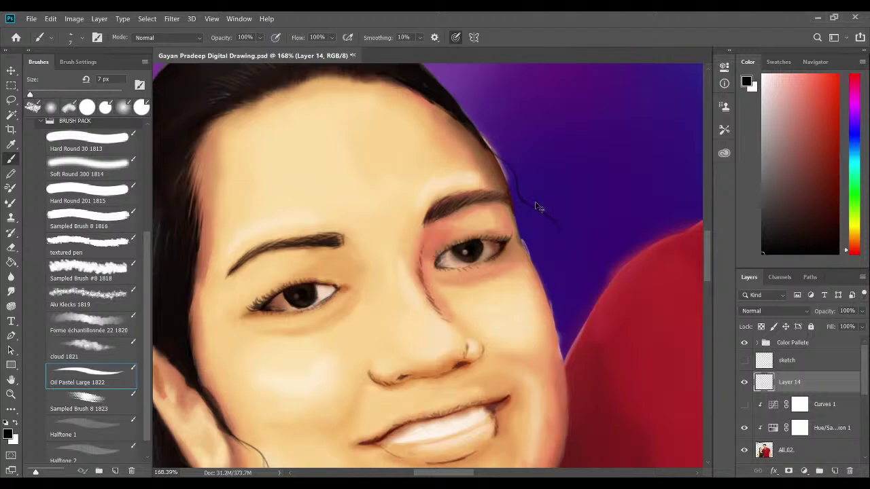
key("ctrl+z")
left_click_drag(487, 188, 508, 218)
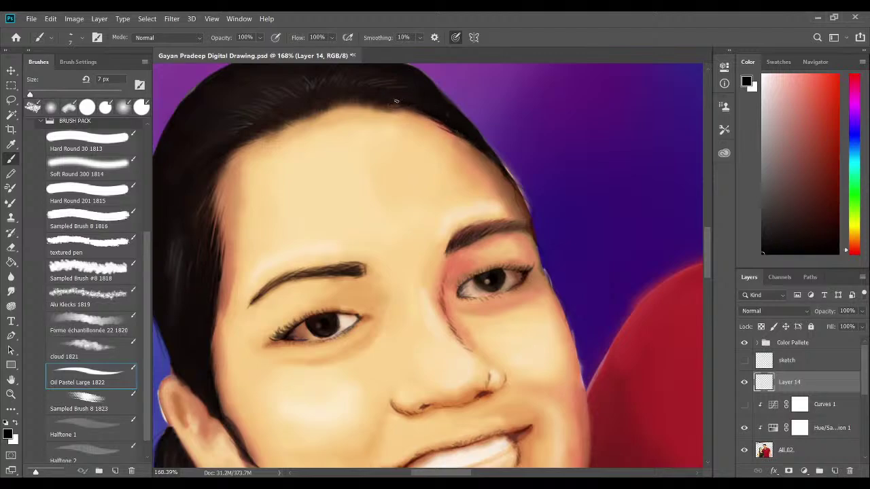
scroll(376, 109, "down", 8)
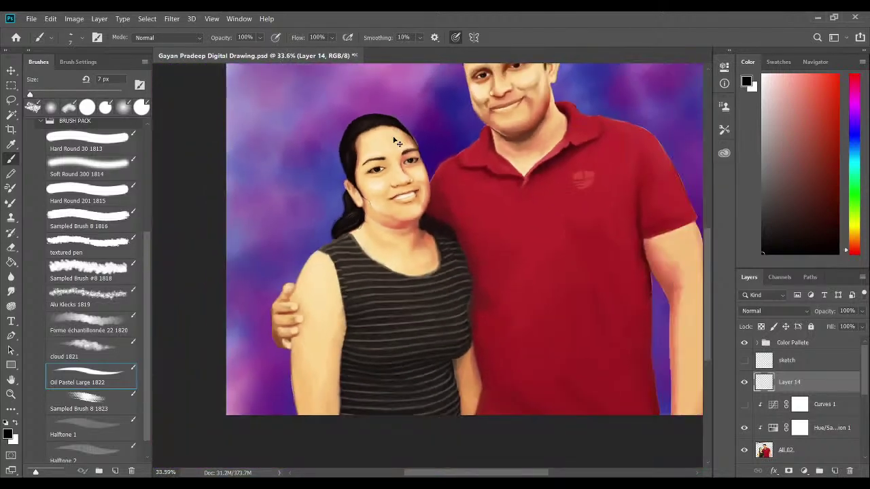
key("ctrl+s")
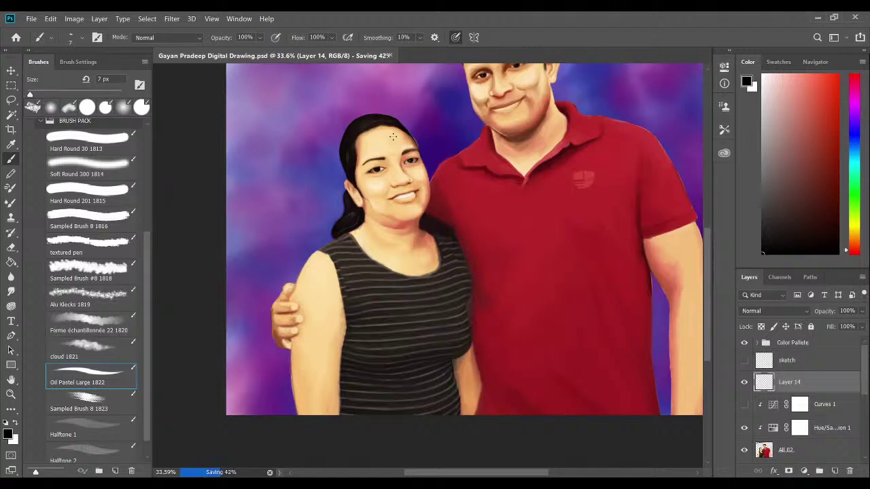
Switch to the Mixer Brush and reduce its size to 9 px for blending around the woman's mouth.
scroll(424, 142, "up", 2)
left_click_drag(452, 122, 407, 220)
scroll(354, 305, "up", 7)
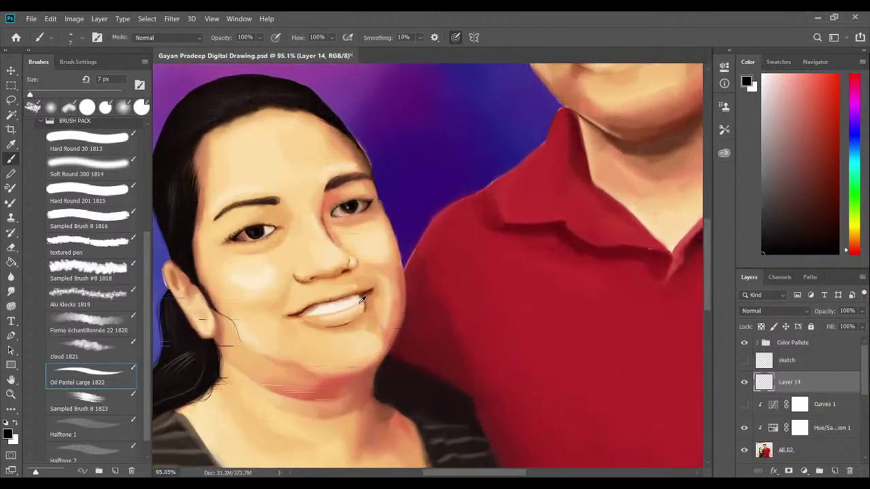
scroll(319, 298, "up", 3)
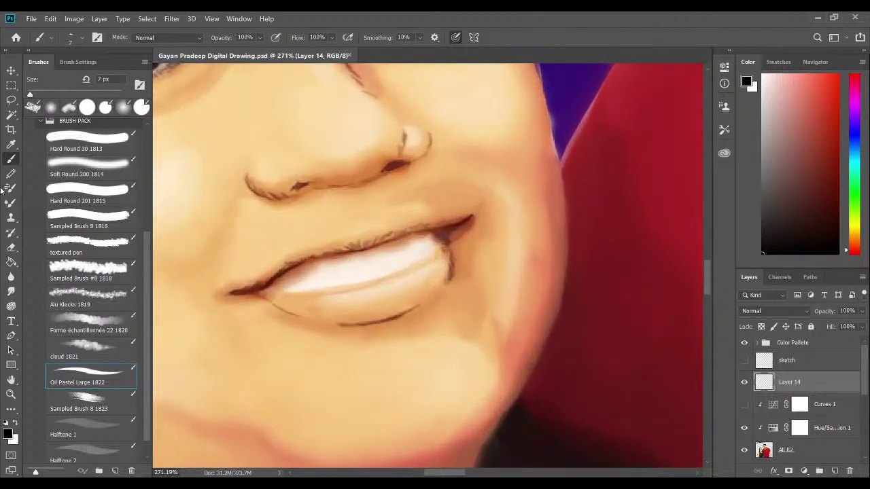
left_click(11, 201)
scroll(262, 311, "up", 2)
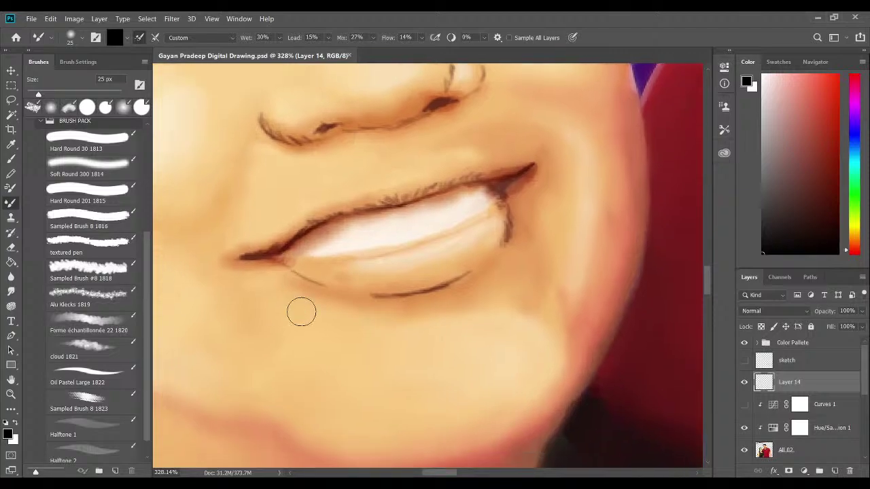
key("bracketleft")
key("bracketleft")
key("bracketleft")
key("bracketleft")
Blend the woman's lip outlines smooth on the All 02 layer, undoing the first stroke made on Layer 14.
mouse_move(270, 247)
left_mouse_down()
mouse_move(251, 253)
mouse_move(281, 256)
left_mouse_up()
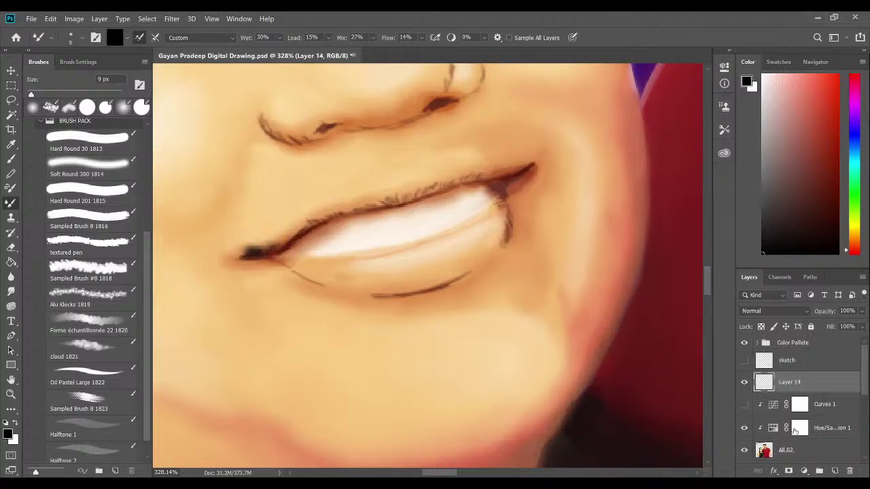
left_click(782, 451)
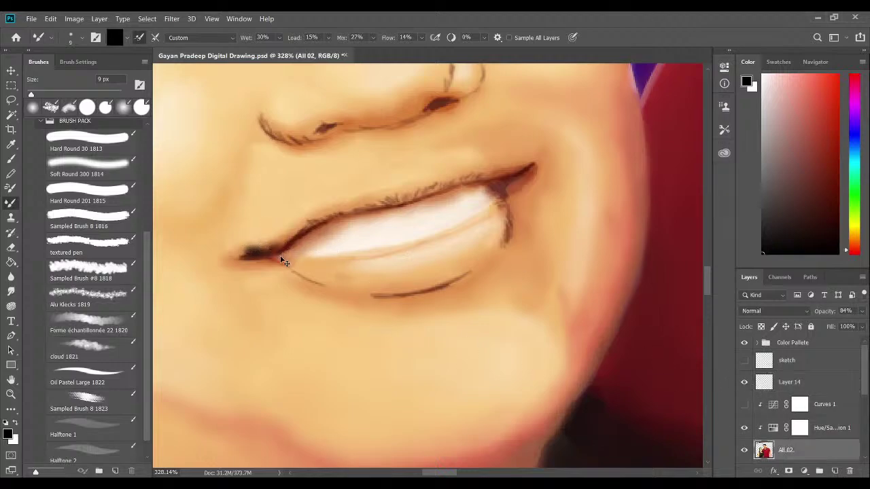
key("ctrl+z")
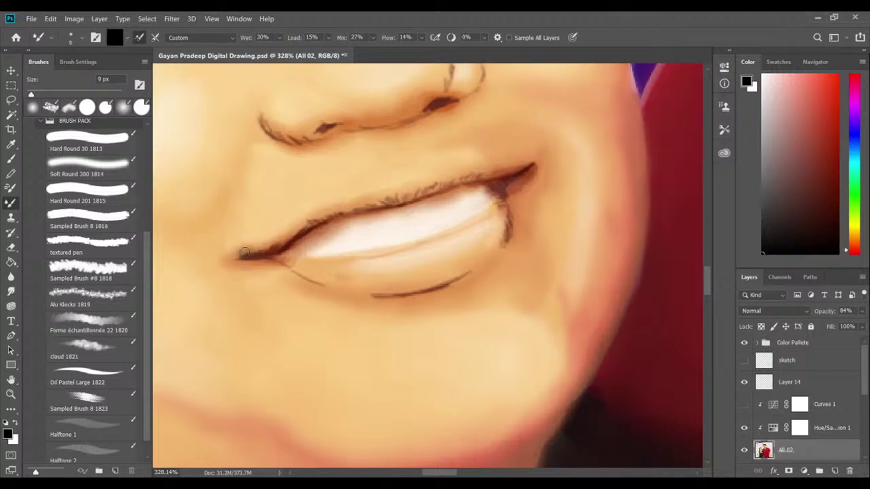
mouse_move(245, 255)
left_mouse_down()
mouse_move(271, 250)
mouse_move(247, 255)
mouse_move(331, 215)
mouse_move(311, 220)
mouse_move(516, 174)
mouse_move(494, 217)
mouse_move(505, 212)
mouse_move(503, 249)
left_mouse_up()
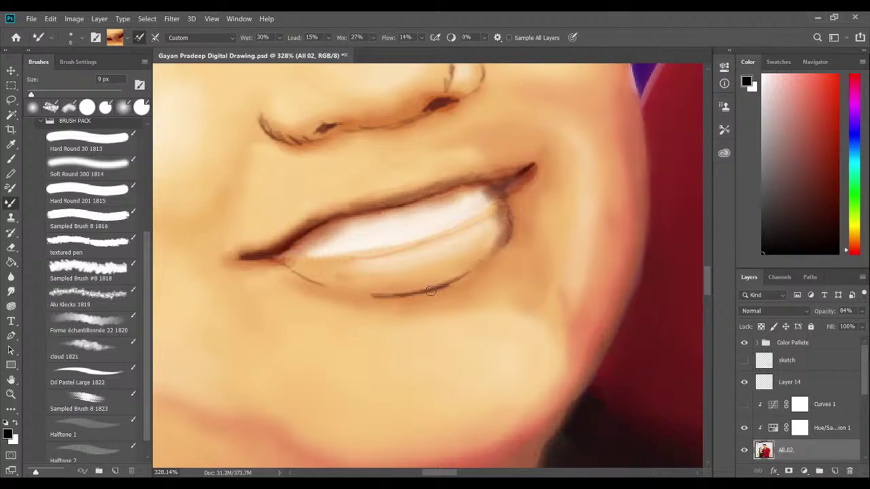
mouse_move(448, 285)
left_mouse_down()
mouse_move(477, 265)
mouse_move(375, 295)
mouse_move(443, 287)
mouse_move(399, 295)
mouse_move(412, 295)
mouse_move(423, 291)
mouse_move(327, 292)
mouse_move(285, 269)
mouse_move(347, 286)
mouse_move(303, 278)
left_mouse_up()
Blend the outlines of both nostril wings and the near side of the nose base, setting the brush Mix to 45%.
left_click_drag(401, 150, 403, 273)
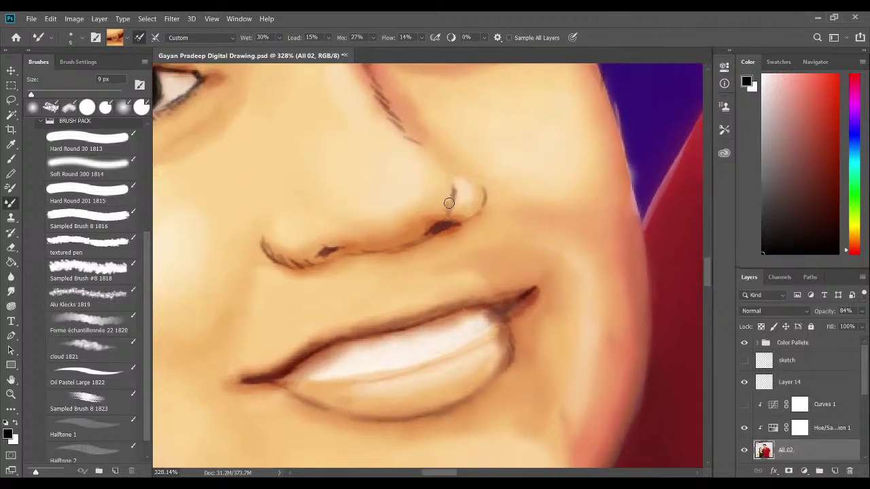
mouse_move(449, 203)
left_mouse_down()
mouse_move(443, 174)
mouse_move(434, 224)
mouse_move(419, 234)
mouse_move(437, 217)
mouse_move(475, 211)
mouse_move(467, 217)
mouse_move(481, 202)
mouse_move(469, 174)
mouse_move(482, 205)
mouse_move(453, 163)
mouse_move(485, 198)
mouse_move(492, 188)
mouse_move(452, 158)
mouse_move(477, 178)
mouse_move(471, 173)
mouse_move(483, 196)
mouse_move(469, 187)
mouse_move(477, 204)
left_mouse_up()
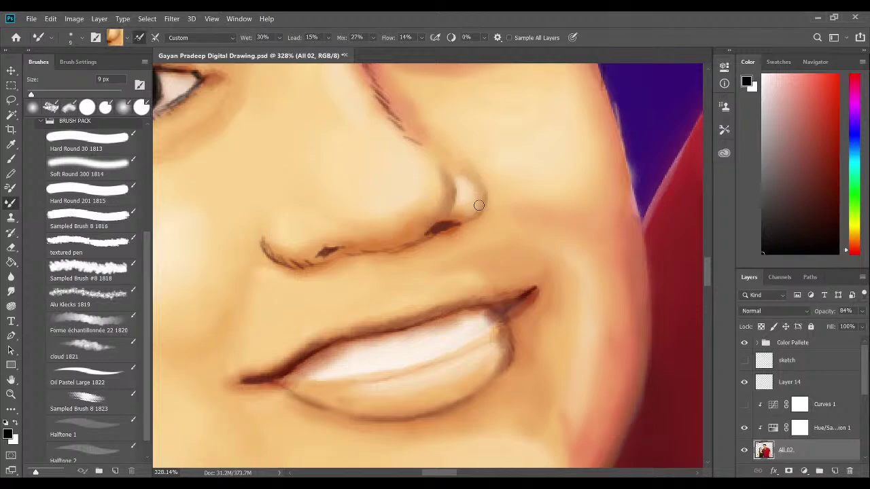
left_click(264, 245, "alt")
mouse_move(266, 241)
left_mouse_down()
mouse_move(274, 254)
mouse_move(303, 257)
left_mouse_up()
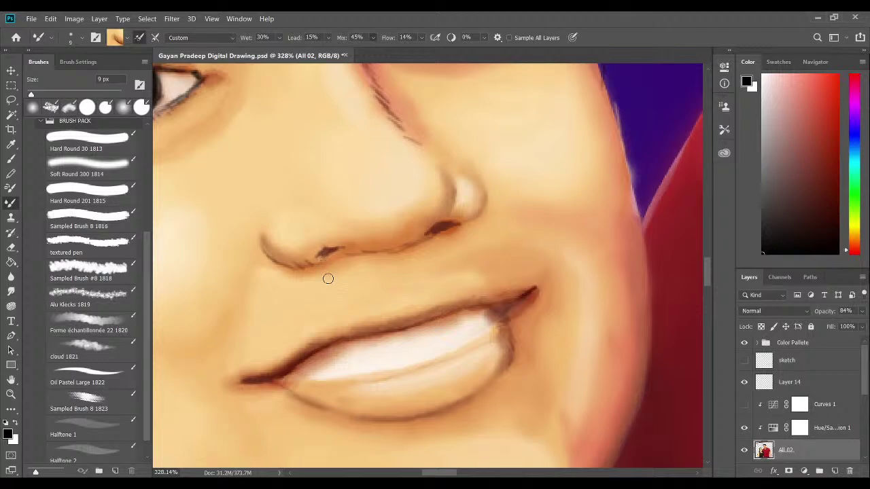
left_click(268, 227, "alt")
left_click(267, 241, "alt")
mouse_move(265, 235)
left_mouse_down()
mouse_move(300, 263)
mouse_move(278, 257)
mouse_move(306, 264)
mouse_move(293, 262)
mouse_move(325, 259)
mouse_move(285, 262)
mouse_move(323, 262)
mouse_move(312, 266)
mouse_move(272, 256)
mouse_move(286, 257)
mouse_move(264, 230)
mouse_move(265, 242)
mouse_move(268, 229)
mouse_move(274, 244)
mouse_move(305, 255)
mouse_move(267, 229)
mouse_move(271, 238)
mouse_move(269, 226)
mouse_move(277, 251)
mouse_move(264, 232)
mouse_move(303, 255)
mouse_move(327, 241)
mouse_move(368, 236)
mouse_move(368, 251)
mouse_move(380, 255)
mouse_move(371, 250)
mouse_move(386, 247)
mouse_move(364, 240)
mouse_move(401, 247)
mouse_move(376, 246)
mouse_move(478, 214)
mouse_move(416, 245)
left_mouse_up()
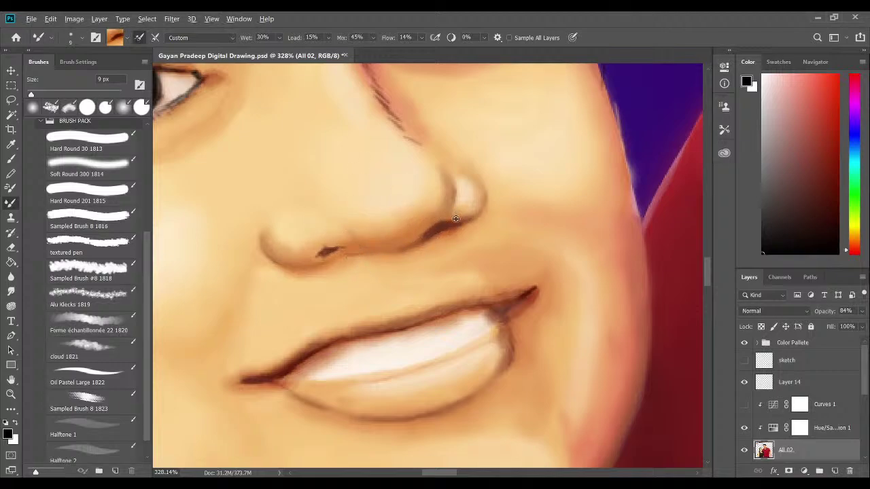
Soften the underside of the nose tip and the dark edges of both nostrils with the Mixer Brush.
left_click_drag(407, 238, 405, 246)
left_click(449, 200, "alt")
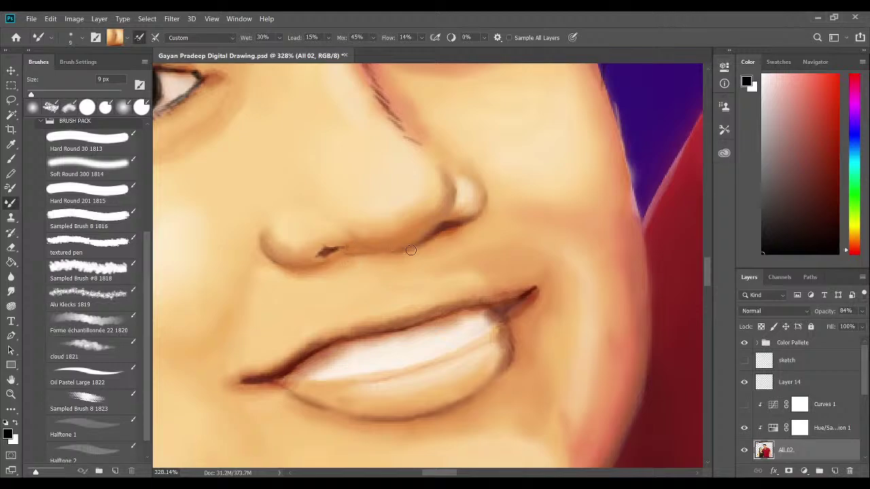
mouse_move(334, 250)
left_mouse_down()
mouse_move(325, 254)
mouse_move(345, 248)
mouse_move(311, 254)
left_mouse_up()
left_click(324, 244, "alt")
left_click(359, 293, "alt")
Blend the hatched shadow line along the side of the woman's nose bridge smooth and save the document.
scroll(402, 231, "up", 5)
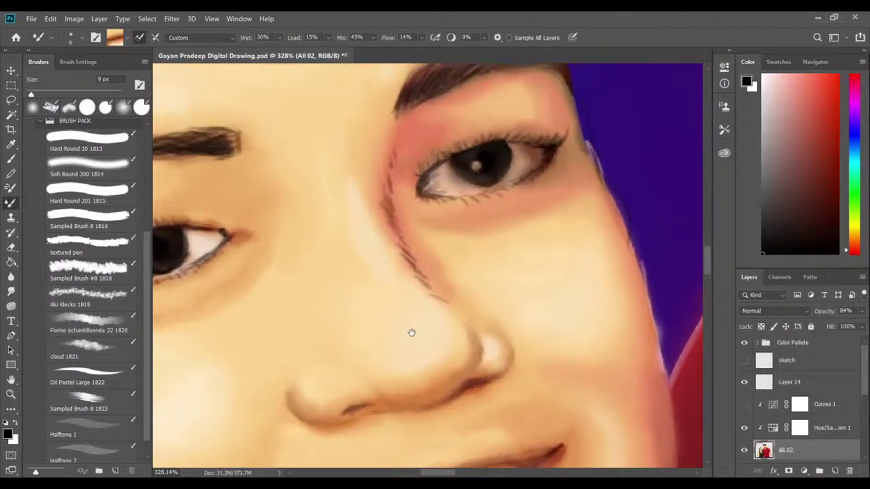
mouse_move(421, 280)
left_mouse_down()
mouse_move(392, 239)
mouse_move(409, 261)
mouse_move(383, 200)
mouse_move(391, 210)
mouse_move(395, 130)
mouse_move(375, 199)
mouse_move(383, 145)
mouse_move(389, 231)
mouse_move(391, 209)
mouse_move(422, 279)
mouse_move(409, 266)
mouse_move(445, 294)
mouse_move(409, 251)
mouse_move(387, 204)
mouse_move(437, 294)
left_mouse_up()
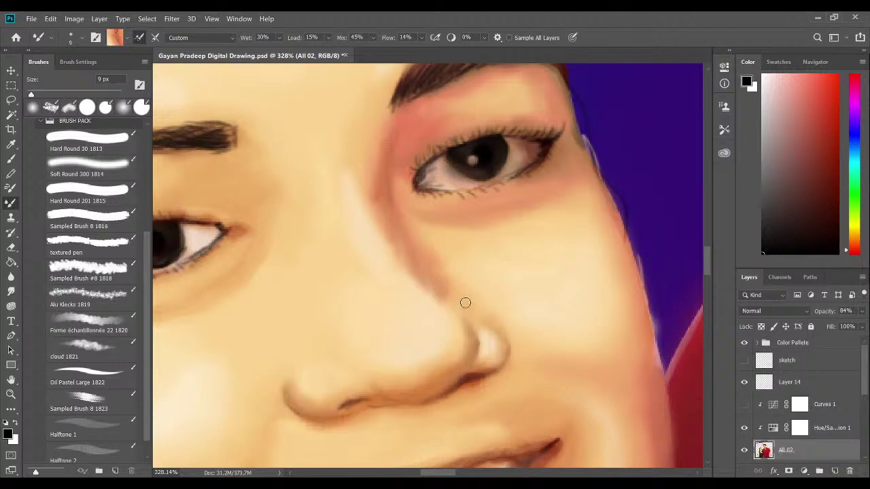
mouse_move(379, 216)
left_mouse_down()
mouse_move(450, 270)
mouse_move(456, 182)
mouse_move(501, 202)
left_mouse_up()
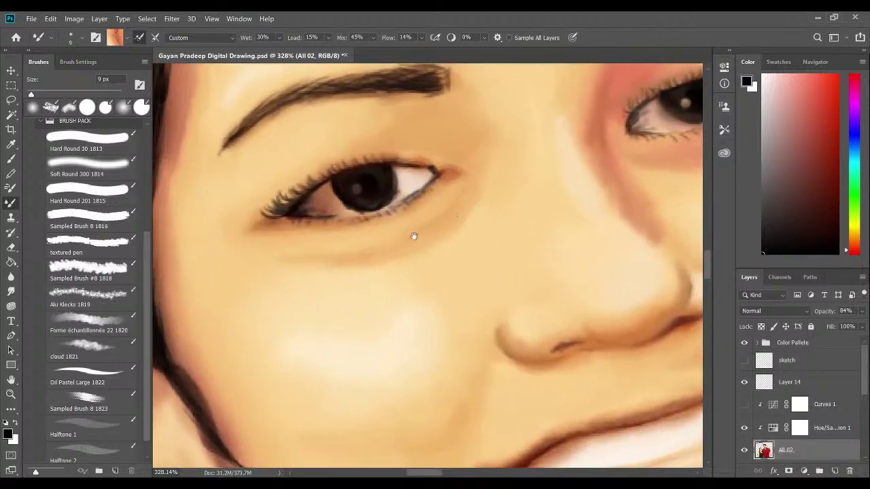
scroll(499, 244, "down", 6)
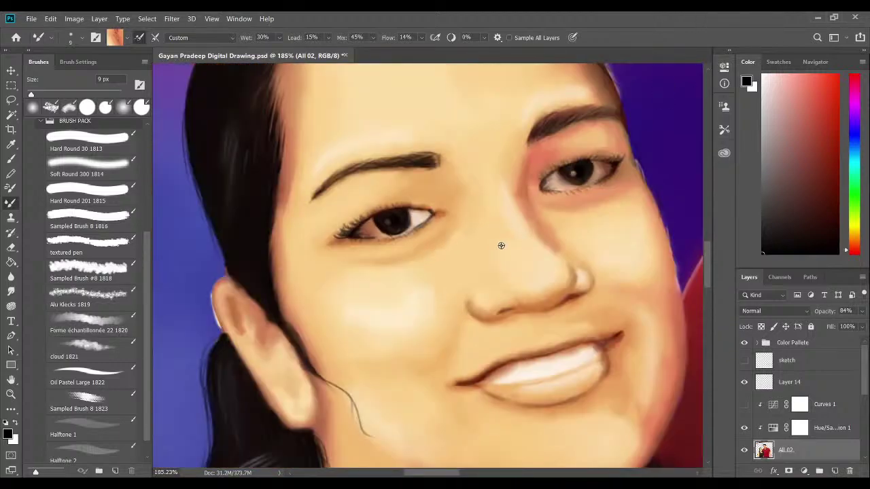
scroll(499, 239, "down", 5)
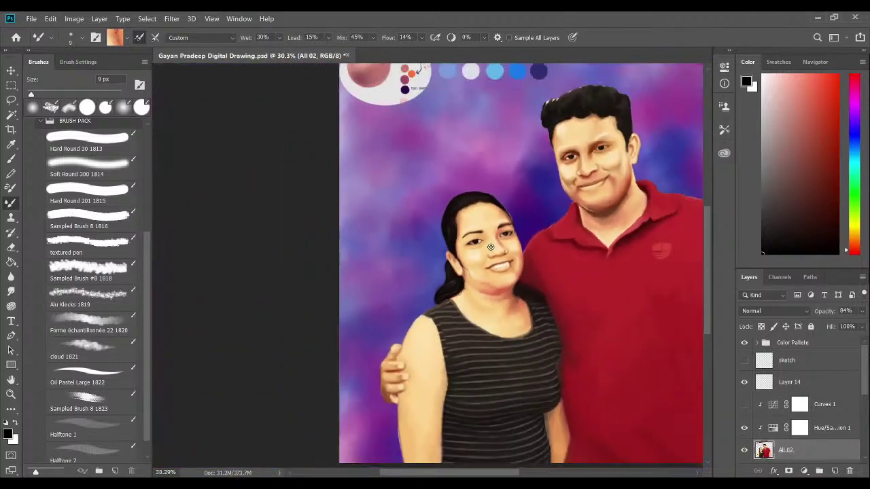
key("ctrl+s")
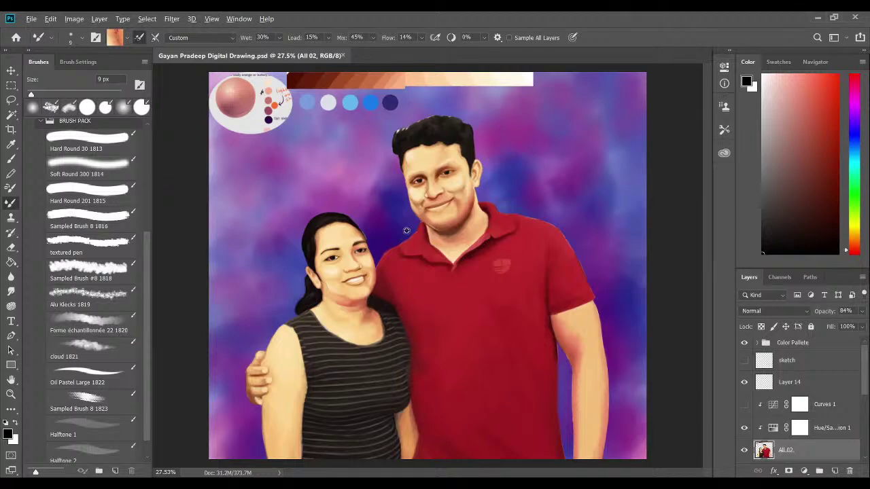
Paint short black strands along the outer front edge of the man's hair with the Oil Pastel Large brush at 30 px.
scroll(405, 230, "up", 4)
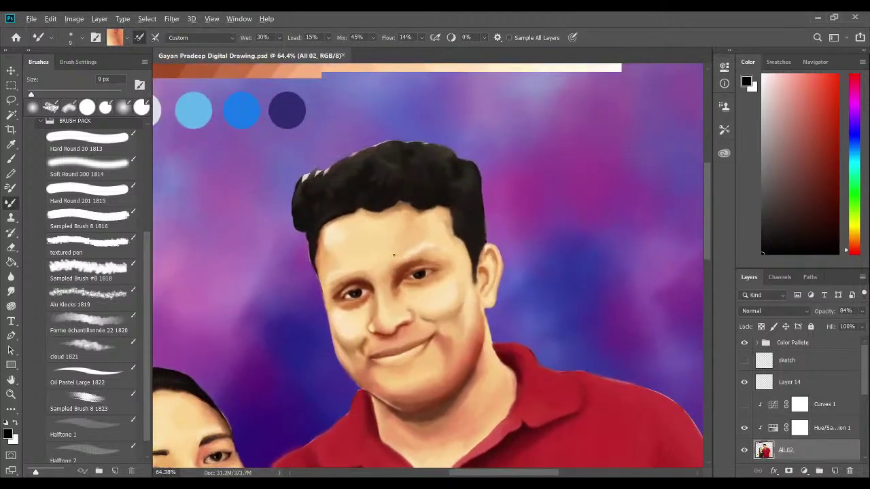
scroll(393, 255, "up", 2)
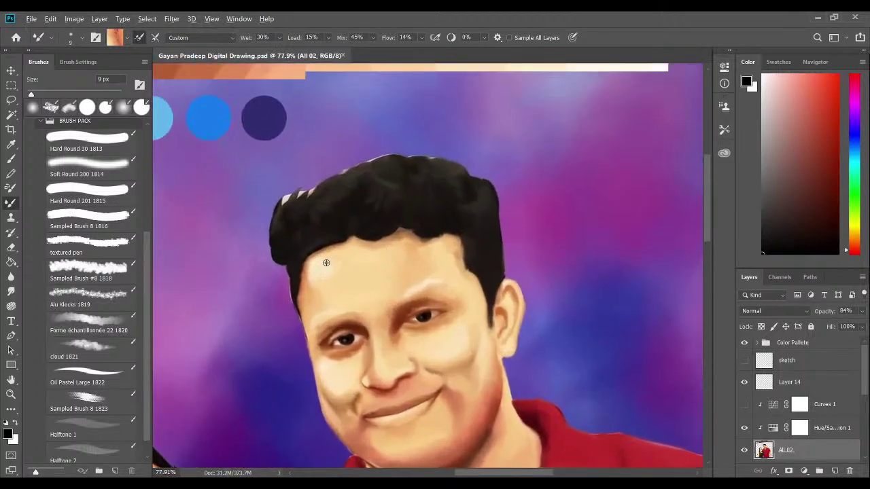
scroll(326, 263, "up", 2)
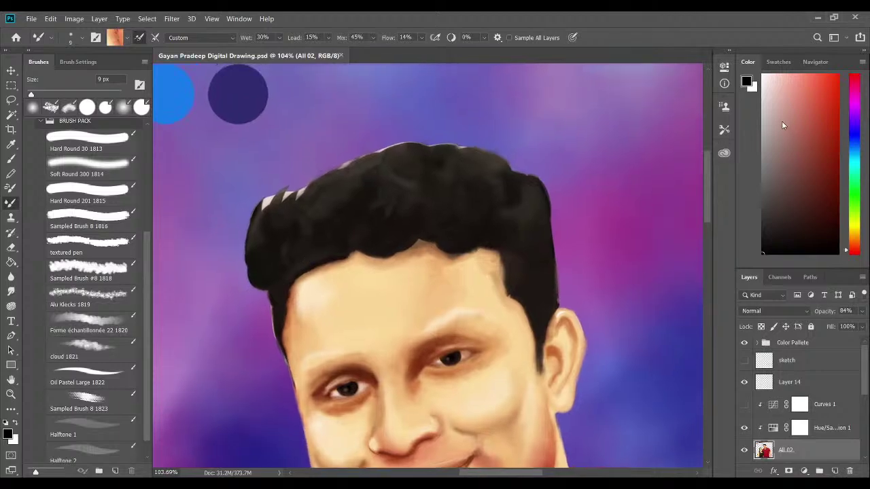
left_click(784, 125)
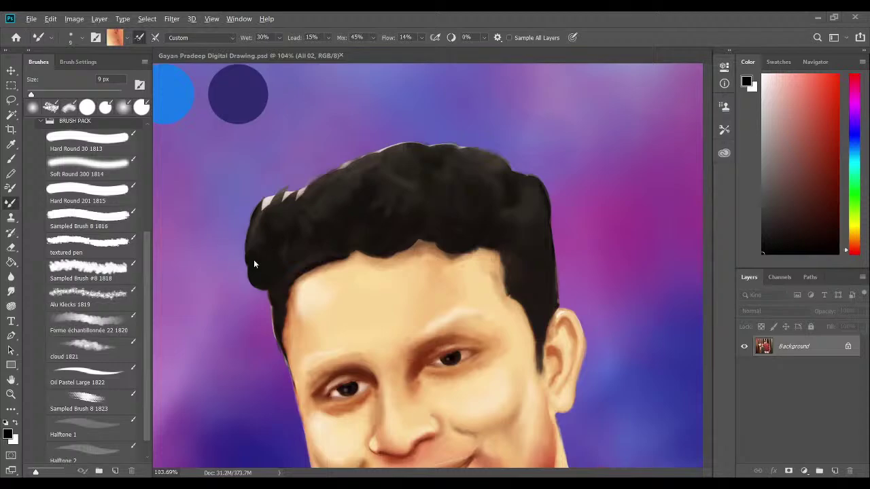
left_click(303, 255)
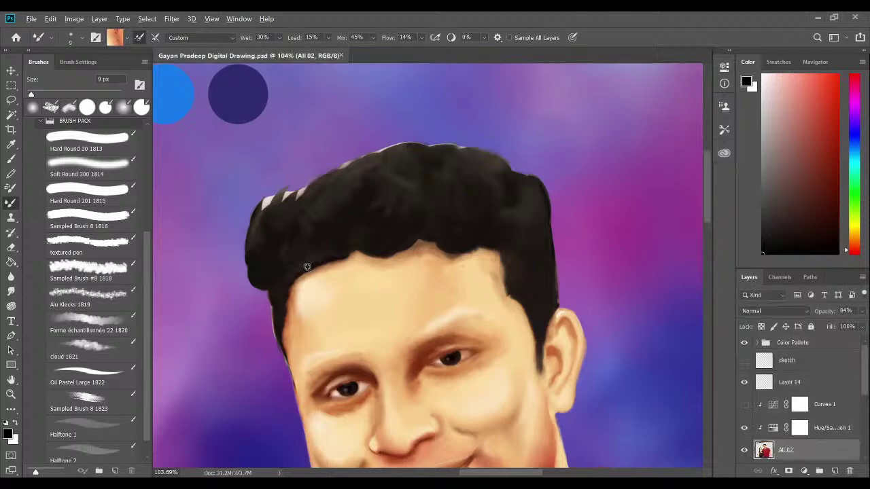
scroll(307, 266, "up", 1)
left_click_drag(348, 271, 339, 271)
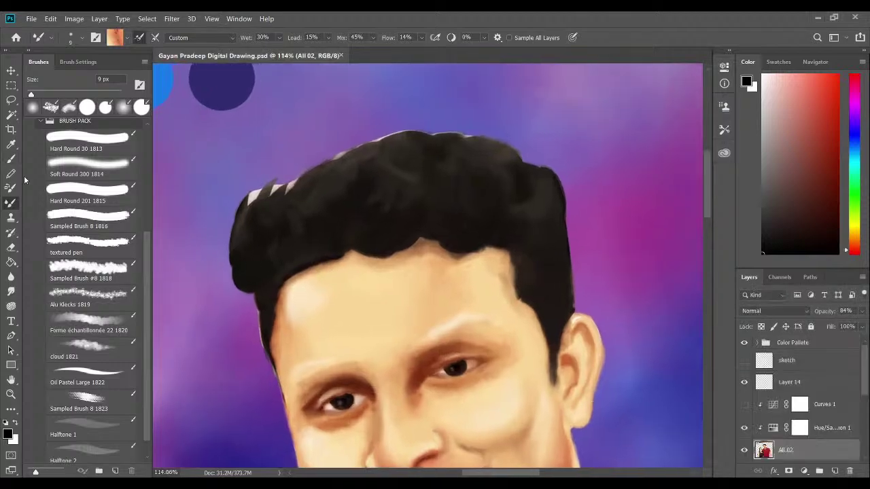
left_click(11, 158)
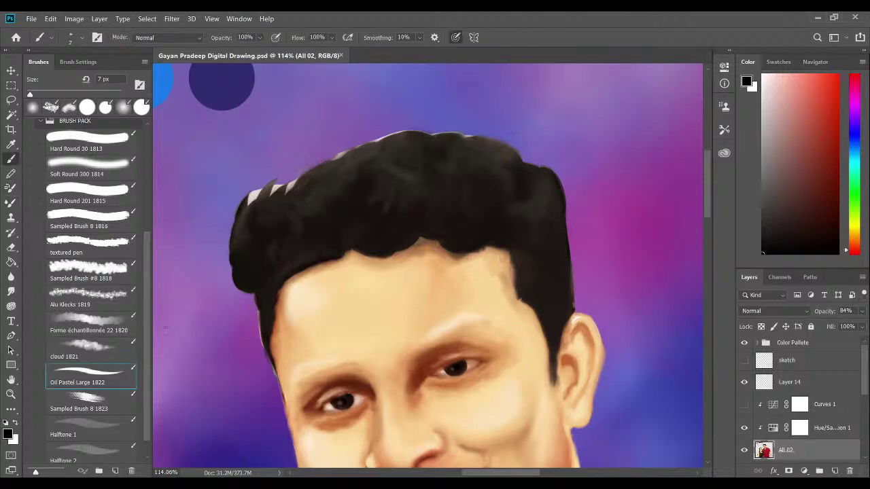
key("i")
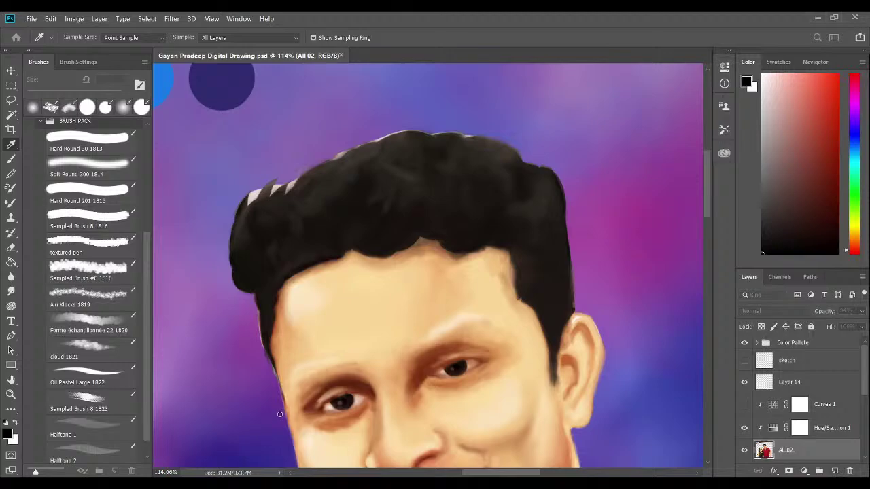
key("b")
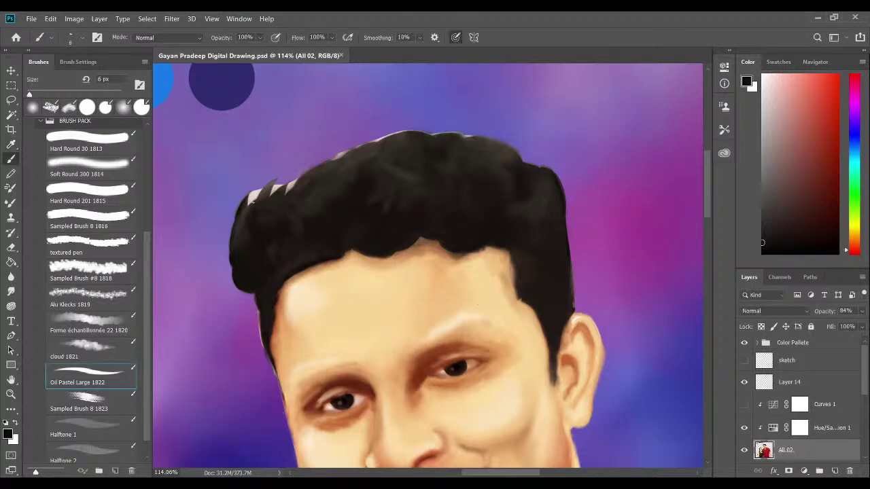
key("bracketright")
key("bracketright")
key("bracketright")
key("bracketright")
key("bracketright")
key("bracketright")
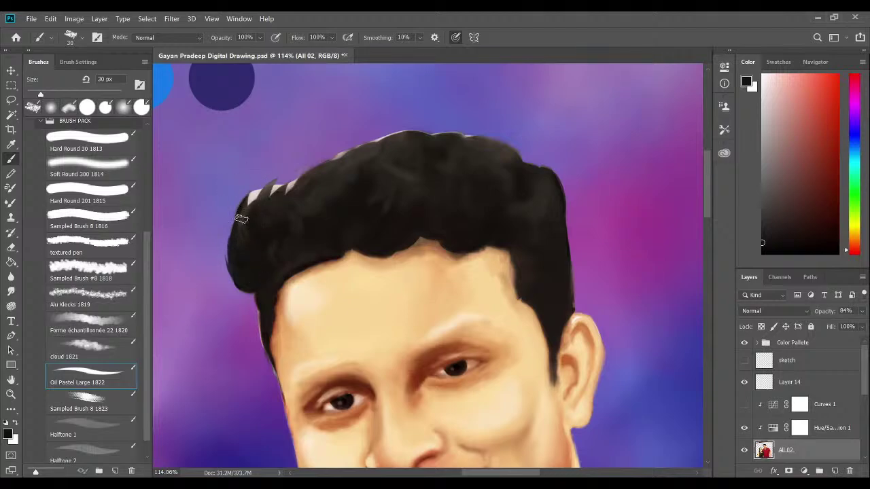
mouse_move(248, 218)
left_mouse_down()
mouse_move(275, 181)
mouse_move(251, 216)
mouse_move(265, 212)
mouse_move(281, 186)
mouse_move(261, 183)
mouse_move(248, 218)
mouse_move(297, 179)
mouse_move(263, 192)
mouse_move(272, 209)
mouse_move(297, 181)
mouse_move(275, 176)
mouse_move(294, 186)
mouse_move(266, 202)
mouse_move(262, 192)
mouse_move(283, 179)
left_mouse_up()
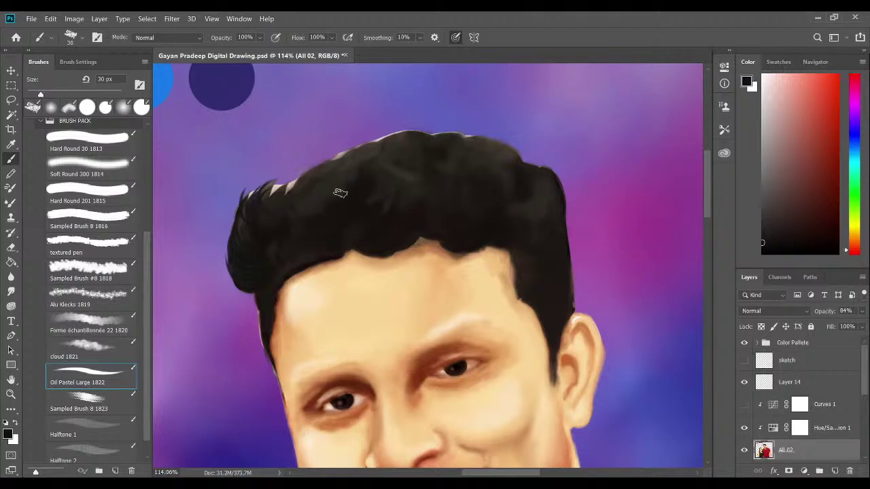
Sample a near-black tone from the man's hair and paint curved strands into the front of his hair above the forehead.
left_click(333, 229, "alt")
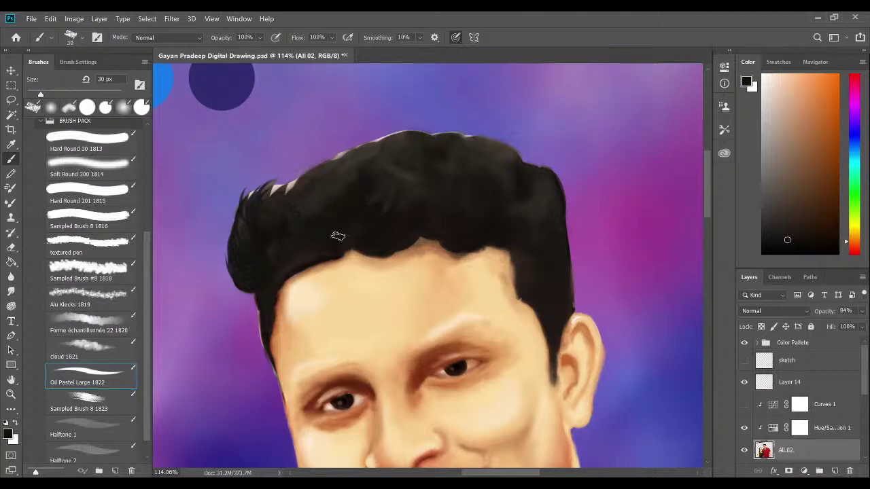
key("i")
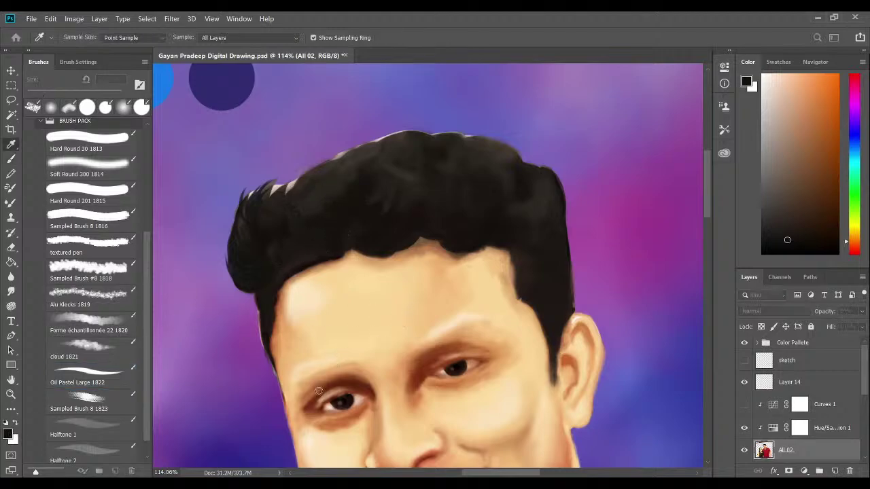
key("b")
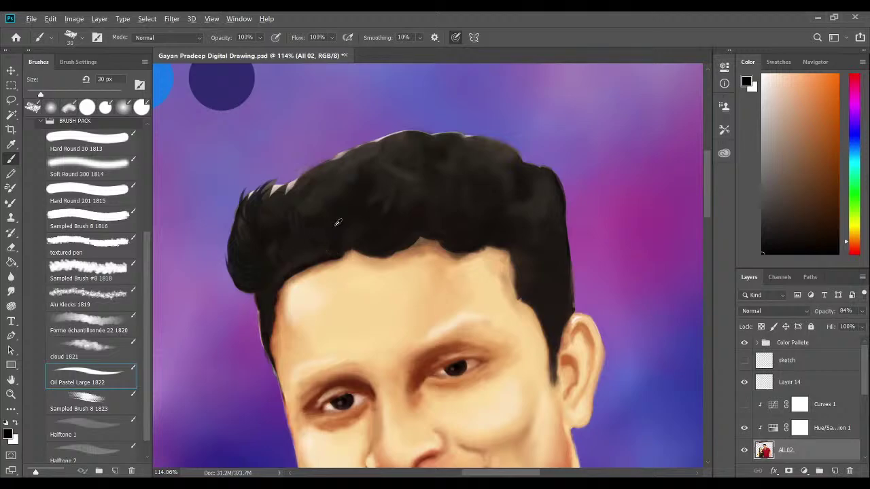
left_click(335, 231, "alt")
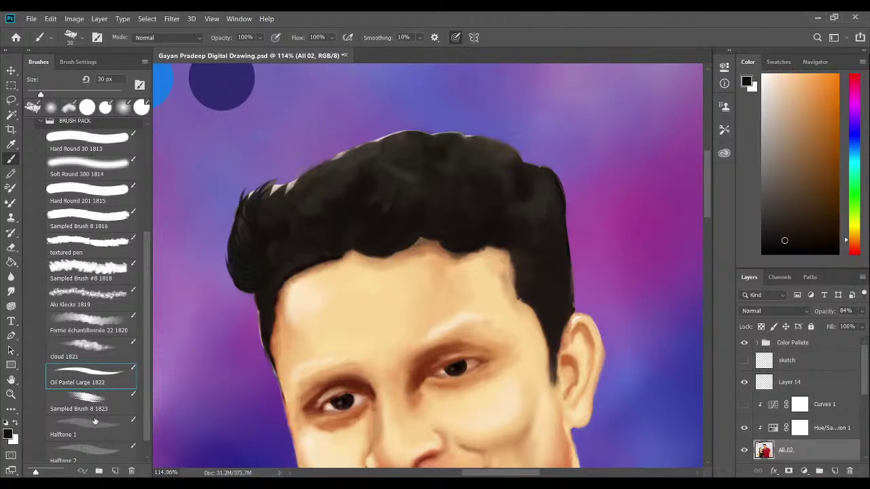
key("i")
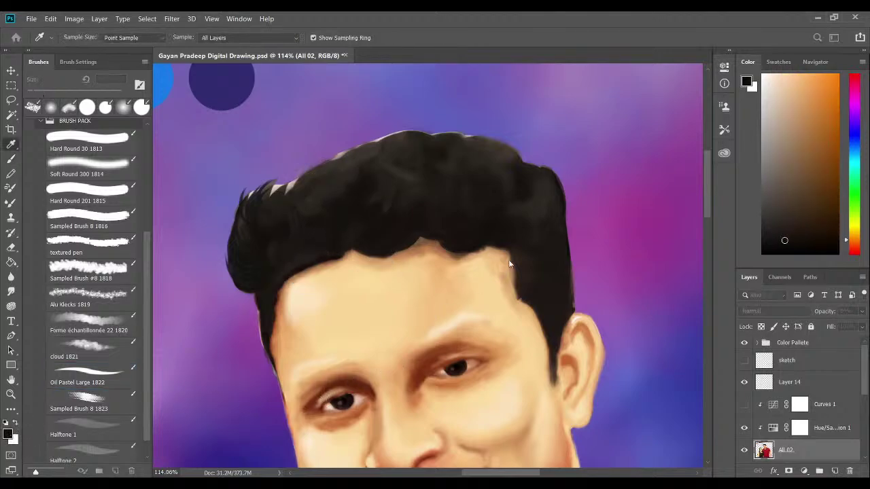
left_click(522, 277)
mouse_move(299, 201)
left_mouse_down()
mouse_move(327, 241)
mouse_move(332, 209)
mouse_move(293, 210)
mouse_move(321, 235)
left_mouse_up()
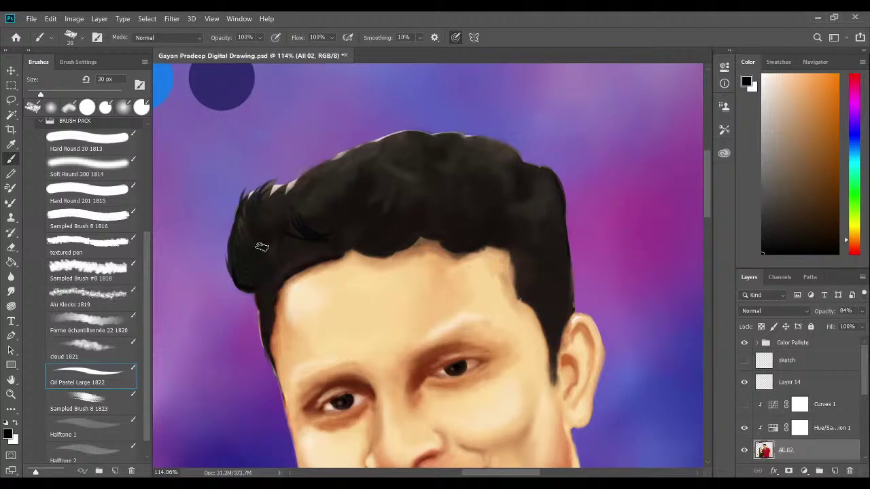
Paint dark curved strands over the outer side tuft and across the fringe along the man's hairline.
left_click_drag(255, 279, 230, 254)
left_click_drag(228, 270, 258, 283)
mouse_move(238, 248)
left_mouse_down()
mouse_move(256, 276)
mouse_move(244, 283)
mouse_move(255, 269)
left_mouse_up()
left_click_drag(261, 231, 267, 204)
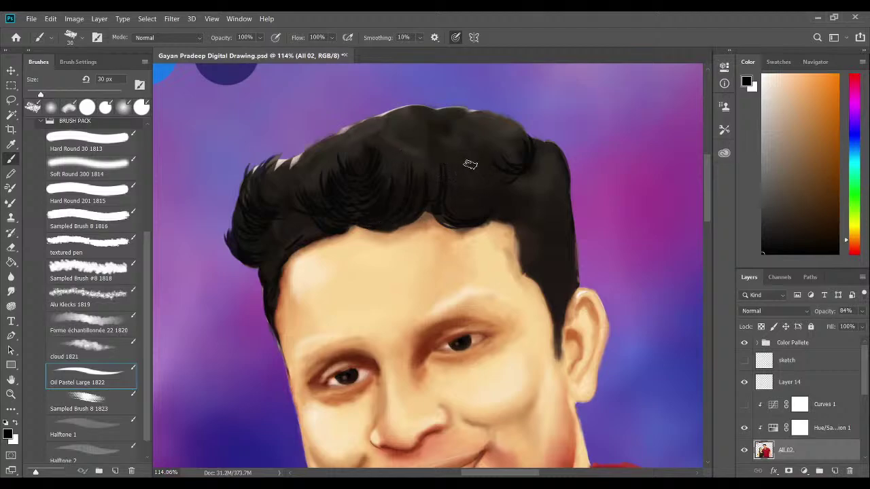
Add flicked strands at the man's crown and along the upper contour of his hair toward the front tuft.
mouse_move(446, 143)
left_mouse_down()
mouse_move(448, 111)
mouse_move(434, 138)
mouse_move(443, 129)
mouse_move(422, 96)
mouse_move(403, 101)
mouse_move(413, 123)
mouse_move(430, 129)
mouse_move(445, 108)
mouse_move(431, 93)
mouse_move(415, 117)
mouse_move(424, 126)
mouse_move(445, 121)
mouse_move(434, 132)
mouse_move(430, 107)
mouse_move(440, 102)
mouse_move(438, 123)
mouse_move(426, 111)
mouse_move(432, 128)
mouse_move(445, 125)
mouse_move(422, 134)
left_mouse_up()
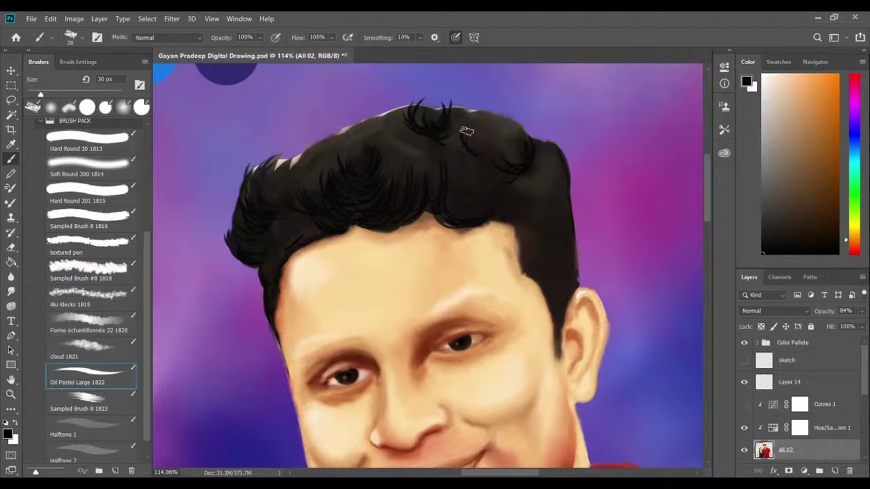
left_click_drag(466, 132, 485, 153)
left_click_drag(499, 109, 526, 143)
mouse_move(269, 176)
left_mouse_down()
mouse_move(294, 174)
mouse_move(304, 166)
mouse_move(298, 156)
mouse_move(272, 184)
mouse_move(282, 167)
mouse_move(300, 169)
mouse_move(307, 148)
mouse_move(343, 138)
mouse_move(321, 153)
mouse_move(358, 131)
mouse_move(343, 128)
mouse_move(340, 146)
mouse_move(375, 124)
mouse_move(343, 129)
mouse_move(344, 148)
mouse_move(386, 113)
mouse_move(361, 130)
mouse_move(407, 119)
mouse_move(332, 174)
left_mouse_up()
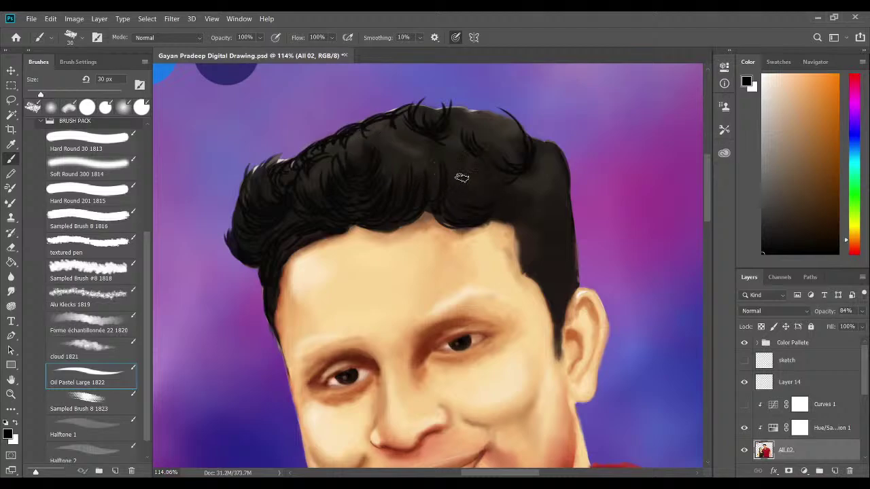
Fill the hair above the man's ear and temple with dark strands and add curved ones at the back of the crown.
mouse_move(492, 195)
left_mouse_down()
mouse_move(497, 171)
mouse_move(484, 155)
mouse_move(504, 157)
mouse_move(506, 177)
mouse_move(500, 214)
mouse_move(487, 216)
mouse_move(520, 226)
mouse_move(540, 256)
mouse_move(531, 269)
mouse_move(525, 260)
mouse_move(535, 251)
mouse_move(539, 278)
mouse_move(546, 272)
mouse_move(524, 245)
mouse_move(524, 227)
mouse_move(535, 225)
mouse_move(516, 213)
mouse_move(503, 218)
mouse_move(523, 179)
left_mouse_up()
mouse_move(533, 142)
left_mouse_down()
mouse_move(543, 161)
mouse_move(547, 151)
mouse_move(524, 138)
mouse_move(537, 147)
mouse_move(536, 159)
mouse_move(553, 166)
mouse_move(556, 157)
mouse_move(534, 154)
mouse_move(527, 183)
mouse_move(546, 181)
mouse_move(543, 158)
mouse_move(541, 176)
mouse_move(518, 192)
mouse_move(542, 154)
mouse_move(527, 186)
mouse_move(539, 199)
mouse_move(558, 179)
mouse_move(555, 160)
mouse_move(549, 181)
mouse_move(521, 188)
mouse_move(562, 175)
mouse_move(565, 195)
mouse_move(560, 204)
mouse_move(554, 195)
mouse_move(551, 221)
mouse_move(565, 186)
mouse_move(560, 234)
mouse_move(559, 212)
left_mouse_up()
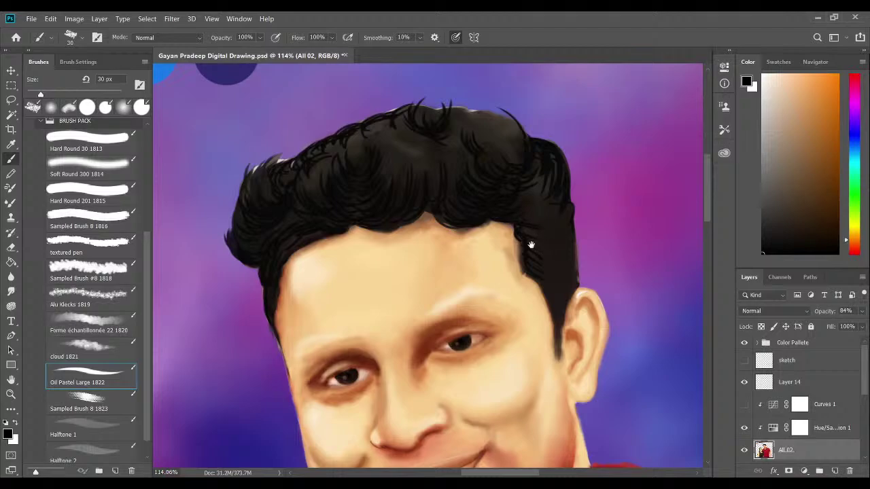
left_click_drag(530, 245, 521, 240)
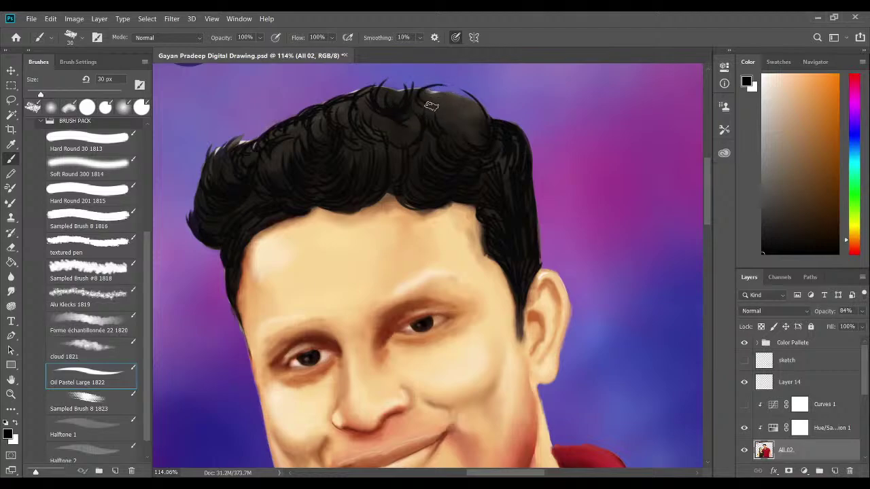
mouse_move(436, 88)
left_mouse_down()
mouse_move(462, 104)
mouse_move(443, 124)
left_mouse_up()
Blend the painted strands in the front of the man's hair with the Mixer Brush at 30 px, Load 28%, Mix 69% and Flow 28%.
left_click(11, 203)
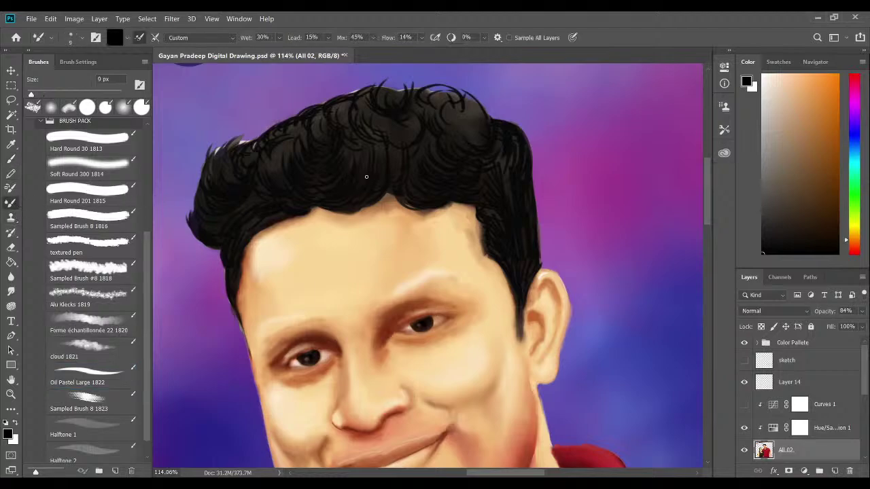
key("bracketright")
key("bracketright")
key("bracketright")
key("bracketright")
left_click_drag(335, 191, 350, 147)
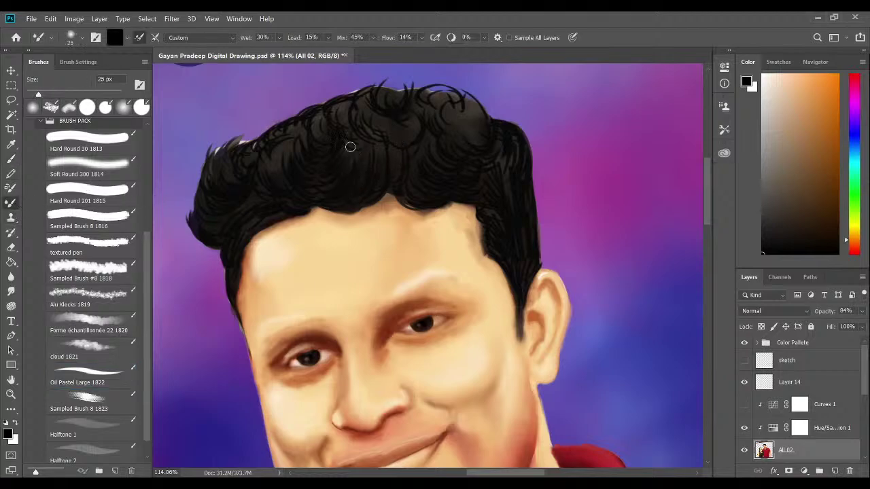
key("bracketright")
mouse_move(282, 163)
left_mouse_down()
mouse_move(316, 127)
mouse_move(329, 139)
mouse_move(351, 138)
mouse_move(313, 115)
mouse_move(300, 164)
left_mouse_up()
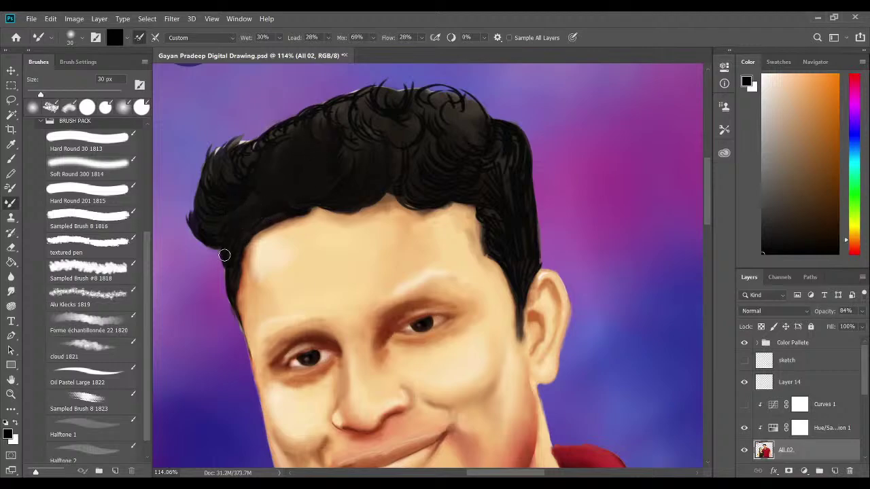
Blend the strands of the outer side tuft and the middle of the fringe with the Mixer Brush at 25 px.
key("bracketleft")
key("bracketright")
mouse_move(211, 175)
left_mouse_down()
mouse_move(202, 180)
mouse_move(213, 199)
left_mouse_up()
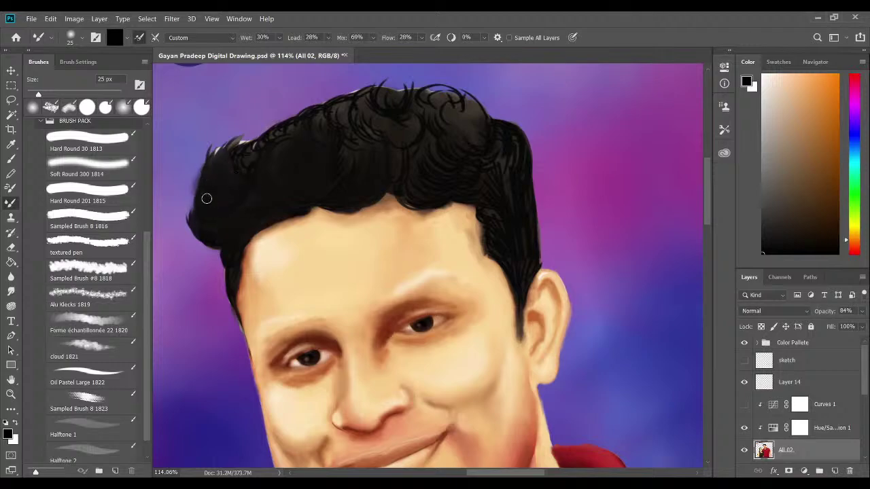
left_click_drag(207, 198, 231, 240)
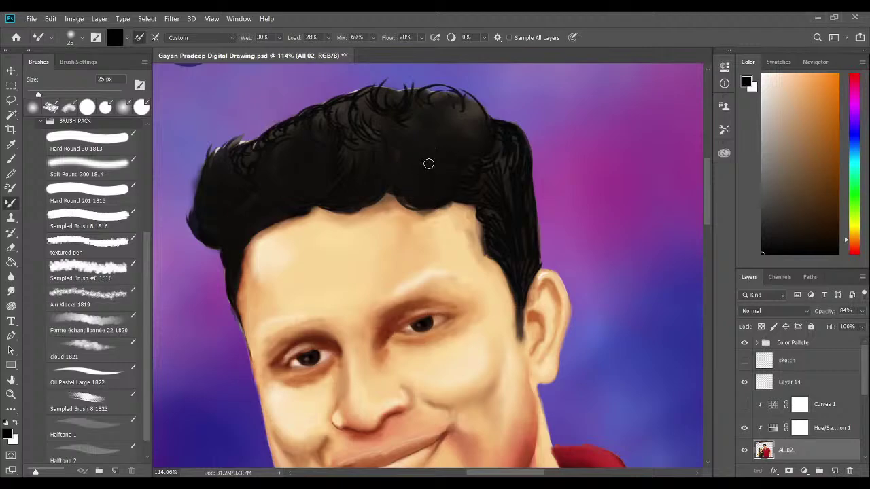
Smooth the strands in the hair above the man's ear and down along his temple.
left_click_drag(470, 198, 469, 193)
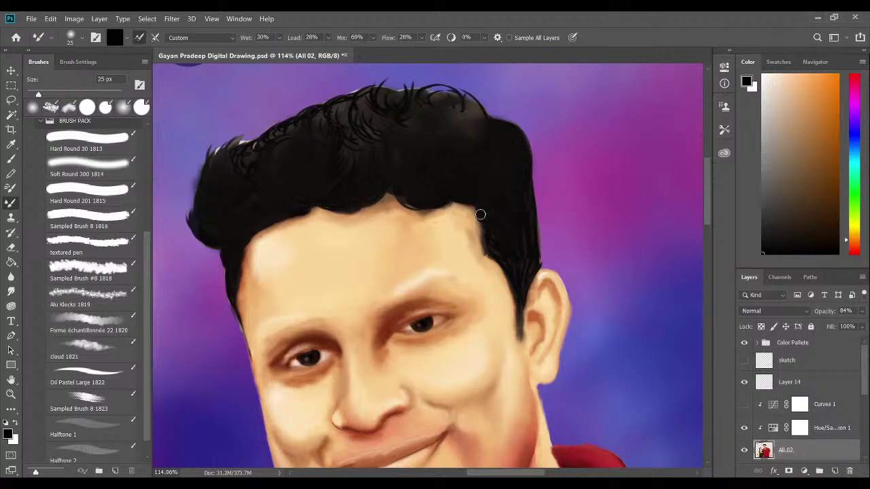
left_click_drag(480, 215, 485, 237)
left_click_drag(534, 222, 528, 214)
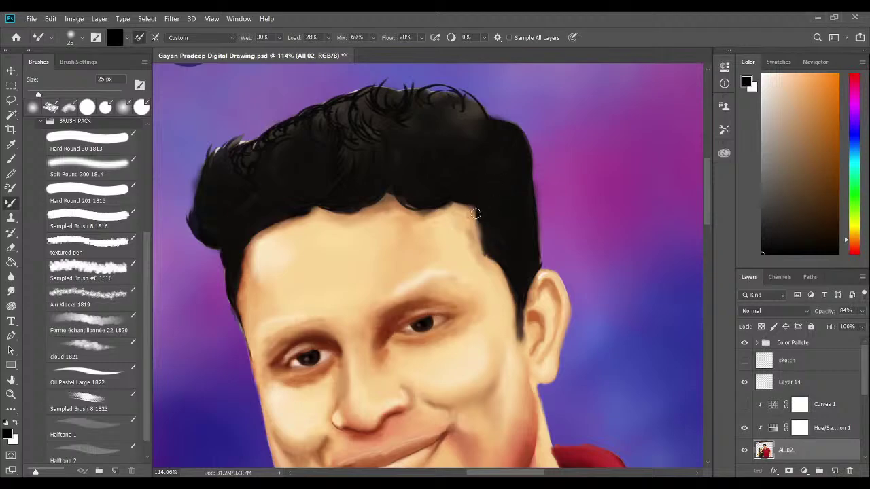
Blend the strands along the upper contour and crown of the man's hair, undoing the last two strokes before reworking the crown.
mouse_move(255, 148)
left_mouse_down()
mouse_move(276, 156)
mouse_move(258, 171)
mouse_move(268, 134)
mouse_move(281, 127)
mouse_move(328, 134)
mouse_move(304, 127)
mouse_move(328, 111)
mouse_move(344, 121)
mouse_move(333, 135)
mouse_move(333, 110)
mouse_move(362, 110)
mouse_move(351, 105)
mouse_move(388, 134)
mouse_move(370, 127)
mouse_move(389, 74)
mouse_move(378, 104)
mouse_move(410, 98)
left_mouse_up()
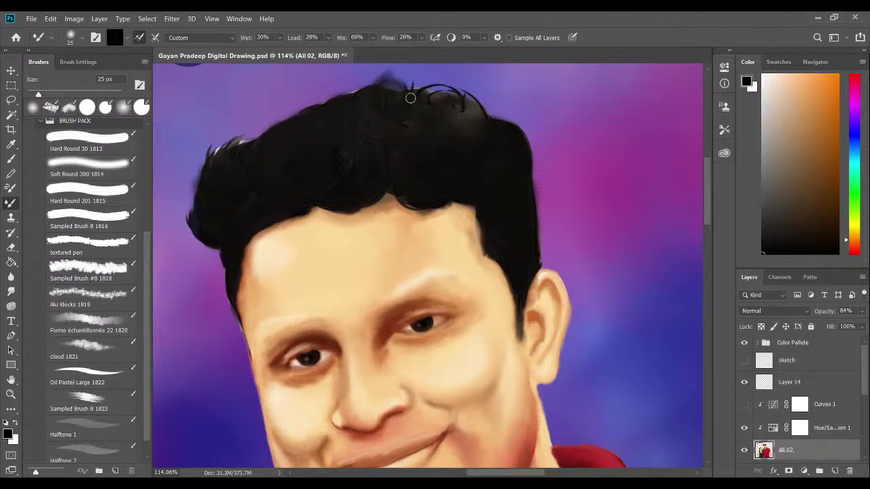
left_click_drag(419, 134, 469, 158)
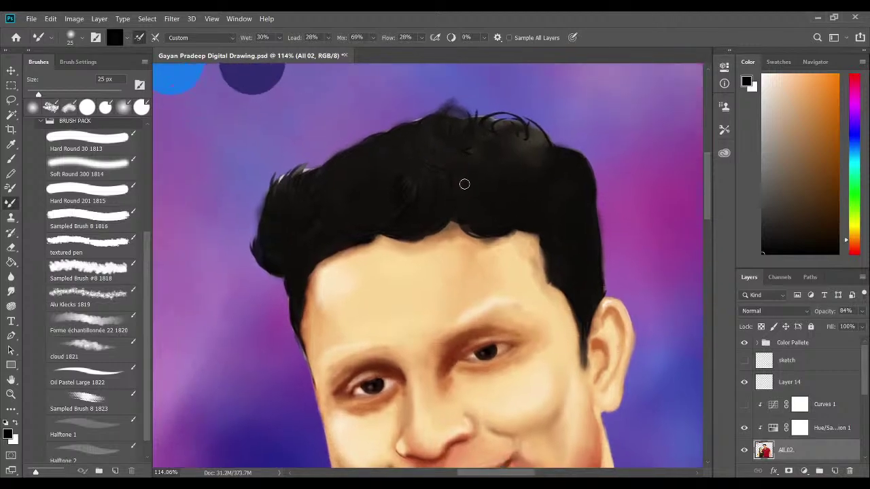
key("ctrl+z")
key("ctrl+z")
mouse_move(476, 156)
left_mouse_down()
mouse_move(458, 142)
mouse_move(458, 132)
mouse_move(470, 134)
left_mouse_up()
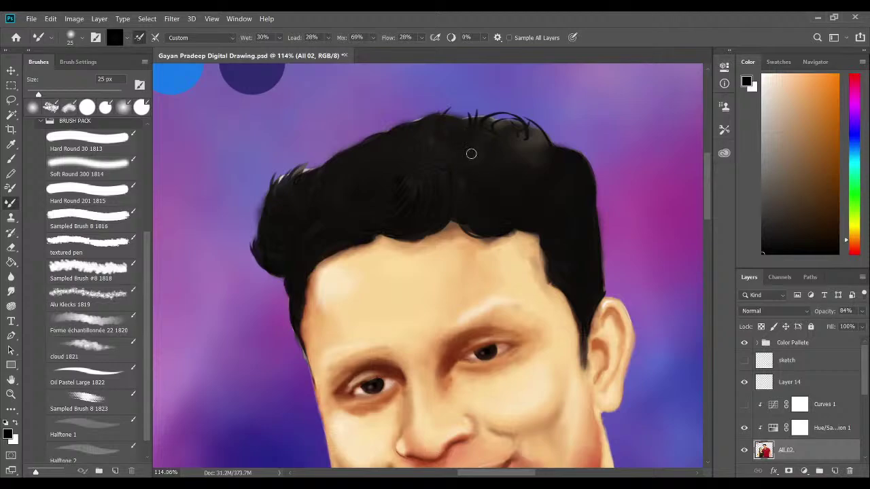
mouse_move(478, 121)
left_mouse_down()
mouse_move(520, 142)
mouse_move(510, 133)
mouse_move(532, 132)
left_mouse_up()
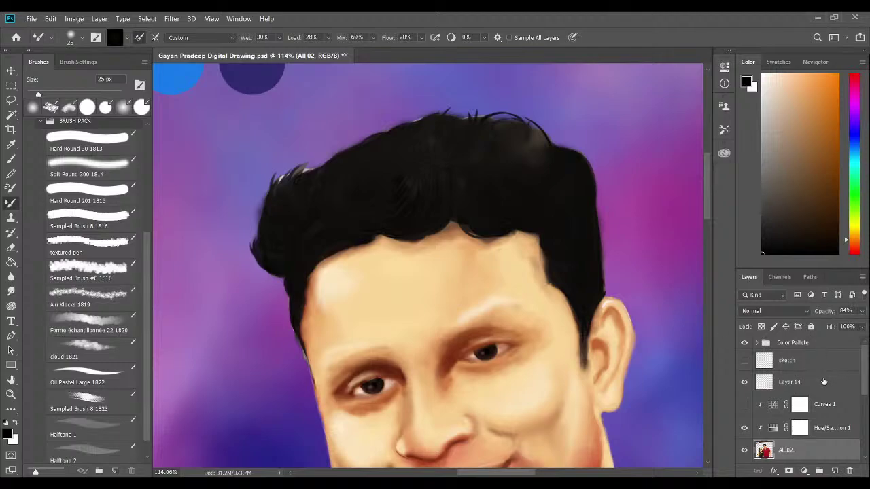
Add a new layer directly above Layer 14, save the document and switch to the Oil Pastel Large brush.
left_click(823, 382)
left_click(835, 469)
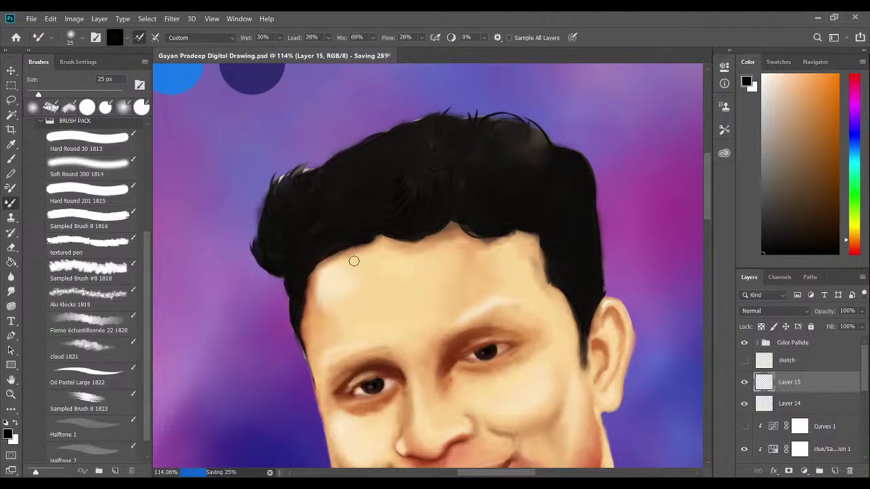
left_click(12, 159)
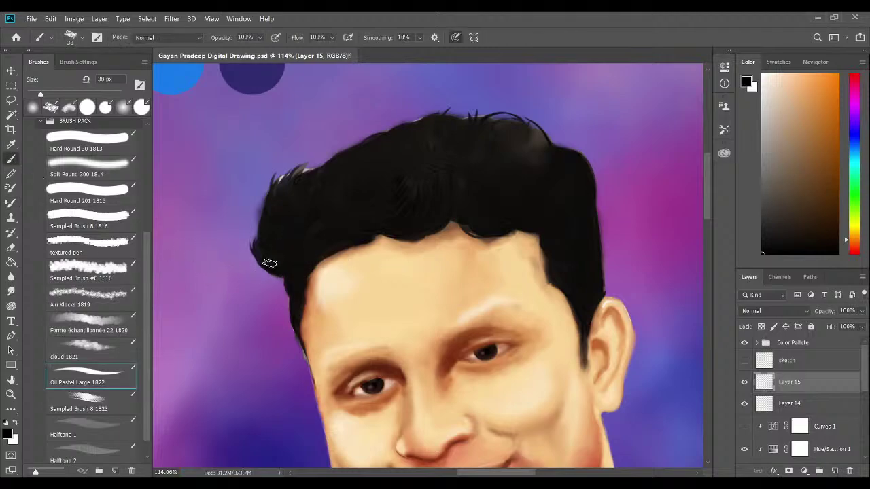
Paint fine black strands with an 8 px brush along the edge of the outer side tuft of the man's hair.
key("bracketleft")
key("bracketleft")
key("bracketleft")
key("bracketleft")
left_click_drag(263, 259, 260, 249)
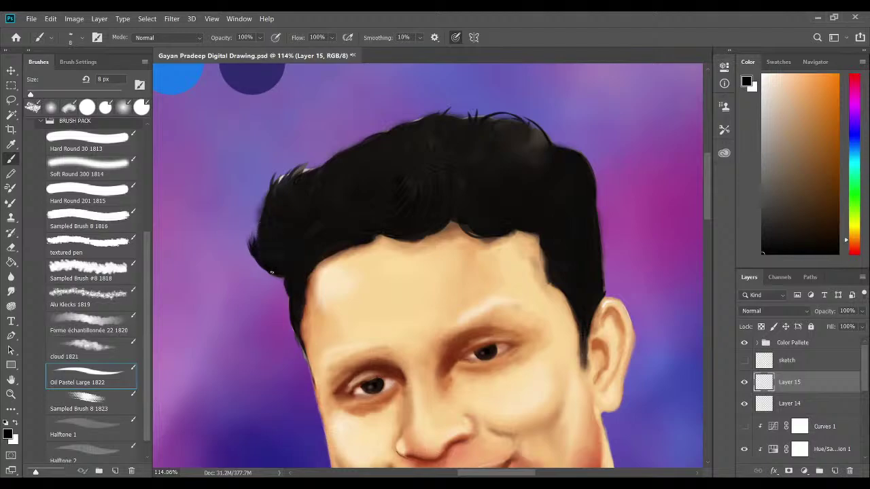
mouse_move(272, 273)
left_mouse_down()
mouse_move(267, 236)
mouse_move(251, 263)
left_mouse_up()
left_click_drag(269, 273, 252, 254)
left_click_drag(246, 246, 249, 235)
left_click_drag(262, 196, 279, 217)
mouse_move(297, 166)
left_mouse_down()
mouse_move(283, 200)
mouse_move(318, 187)
mouse_move(317, 163)
mouse_move(295, 157)
mouse_move(281, 179)
mouse_move(296, 196)
mouse_move(313, 178)
mouse_move(286, 164)
left_mouse_up()
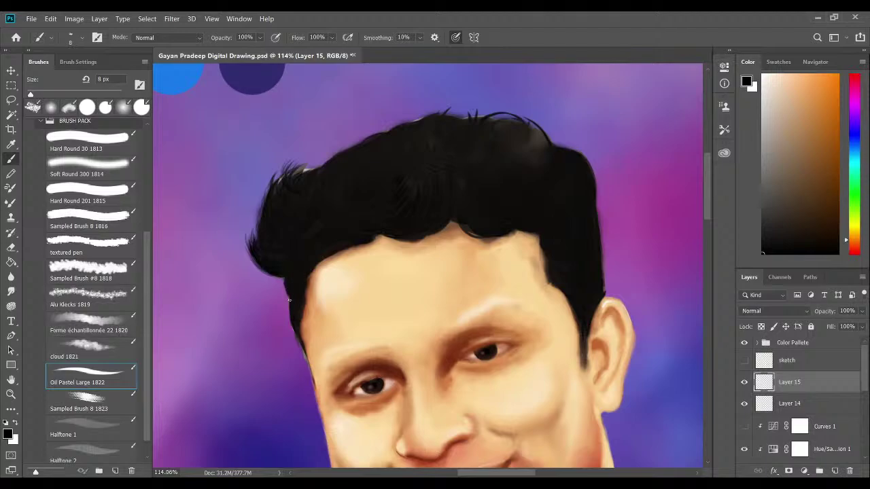
Add fine black hairs below the side tuft, down the temple edge opposite the man's visible ear.
left_click_drag(289, 300, 289, 276)
left_click_drag(304, 294, 295, 178)
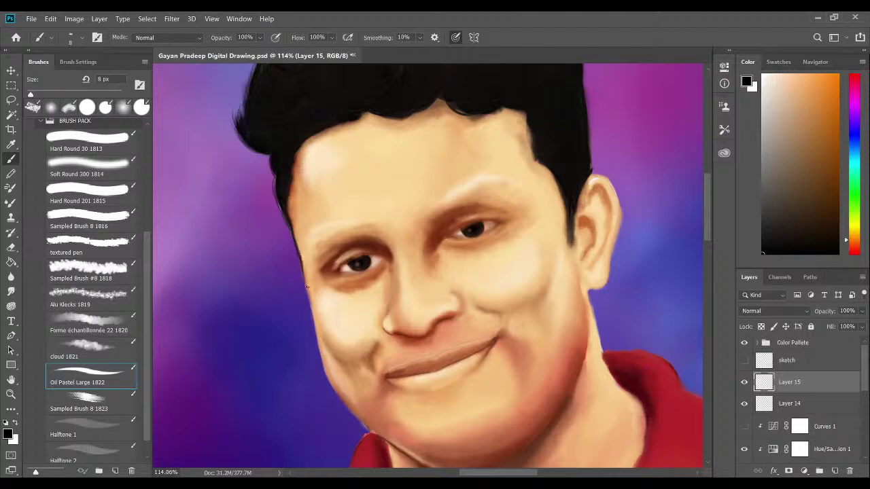
left_click_drag(299, 260, 303, 277)
Paint short fine hairs along the sideburn beside the visible ear, the forehead corner and the fringe hairline.
left_click_drag(480, 140, 404, 187)
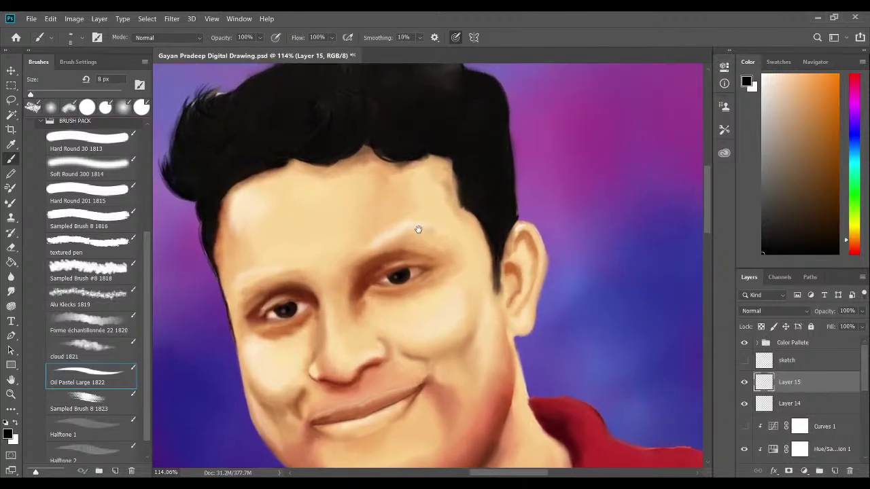
left_click_drag(492, 280, 497, 293)
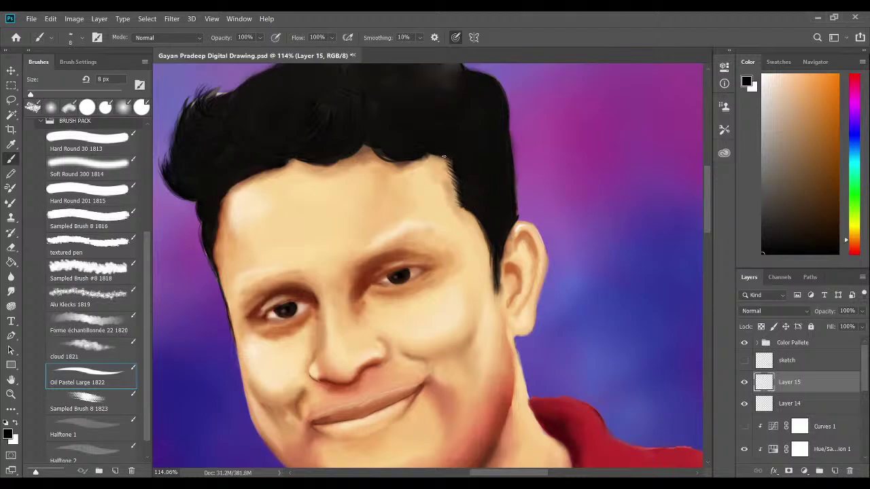
left_click_drag(453, 161, 422, 157)
left_click_drag(304, 163, 317, 167)
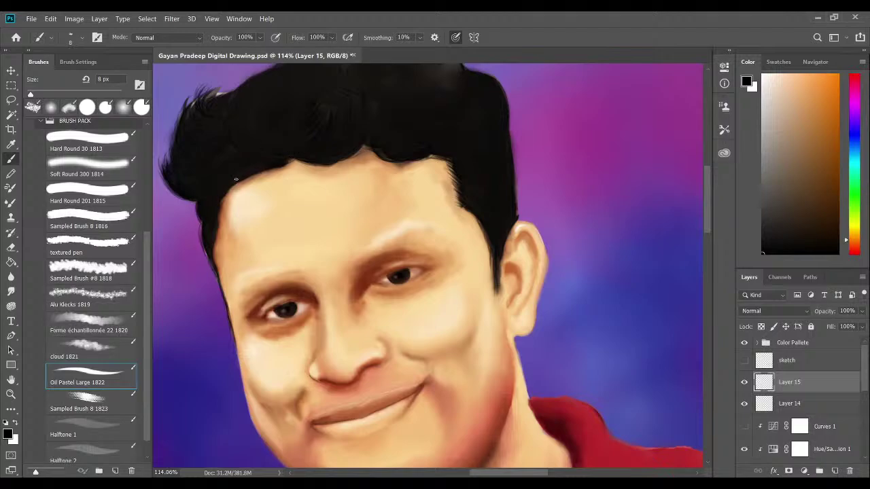
Paint fine stray hairs along the outer contour of the man's hair, from above the visible ear across the crown.
left_click_drag(428, 122, 451, 149)
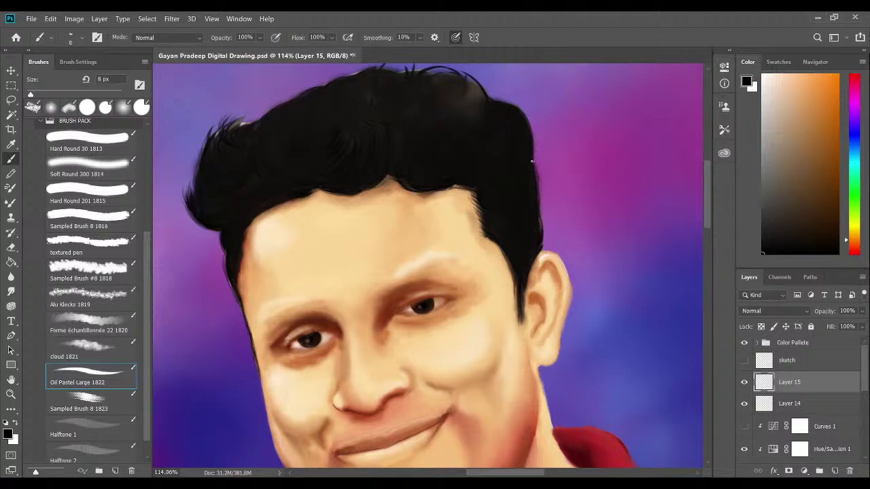
mouse_move(526, 113)
left_mouse_down()
mouse_move(534, 139)
mouse_move(523, 134)
mouse_move(522, 108)
mouse_move(532, 157)
mouse_move(512, 111)
mouse_move(529, 116)
mouse_move(528, 134)
mouse_move(502, 109)
mouse_move(527, 117)
mouse_move(527, 142)
mouse_move(494, 108)
mouse_move(524, 115)
mouse_move(518, 137)
mouse_move(503, 107)
mouse_move(529, 121)
mouse_move(523, 141)
mouse_move(504, 110)
mouse_move(534, 128)
mouse_move(519, 137)
mouse_move(515, 103)
left_mouse_up()
mouse_move(296, 136)
left_mouse_down()
mouse_move(388, 161)
mouse_move(428, 157)
mouse_move(376, 175)
mouse_move(332, 161)
left_mouse_up()
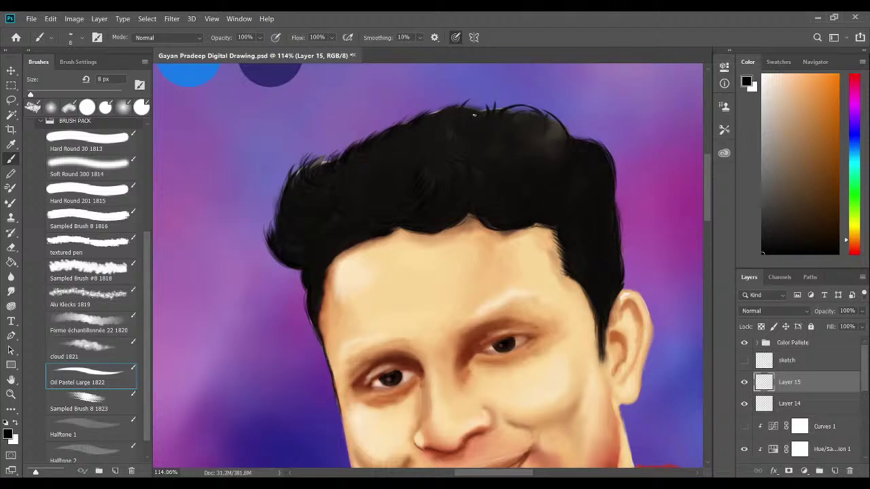
mouse_move(486, 117)
left_mouse_down()
mouse_move(481, 102)
mouse_move(496, 100)
left_mouse_up()
left_click_drag(561, 115, 566, 126)
mouse_move(570, 138)
left_mouse_down()
mouse_move(559, 119)
mouse_move(572, 123)
mouse_move(594, 136)
left_mouse_up()
Save the document with the whole portrait in view.
scroll(435, 154, "down", 5)
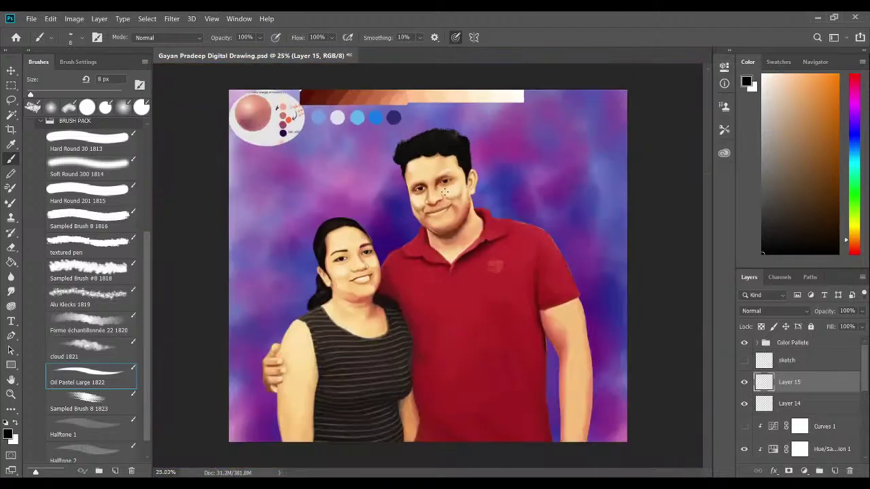
key("ctrl+s")
scroll(447, 190, "down", 1)
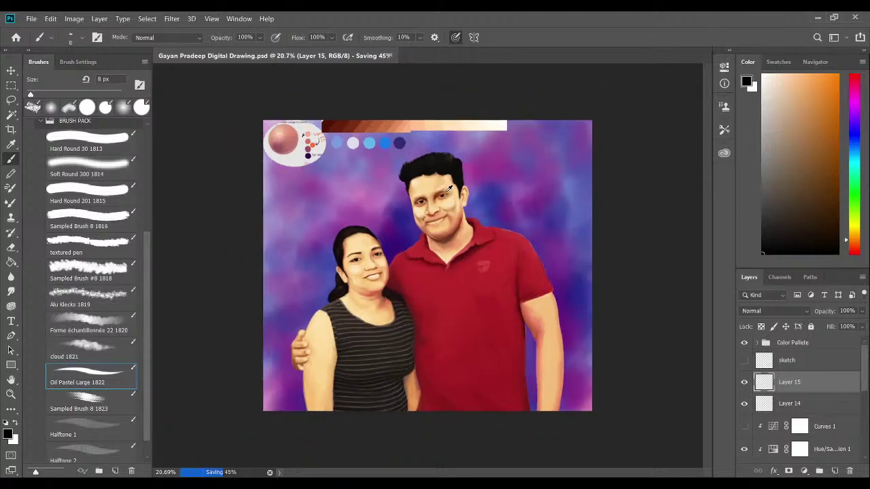